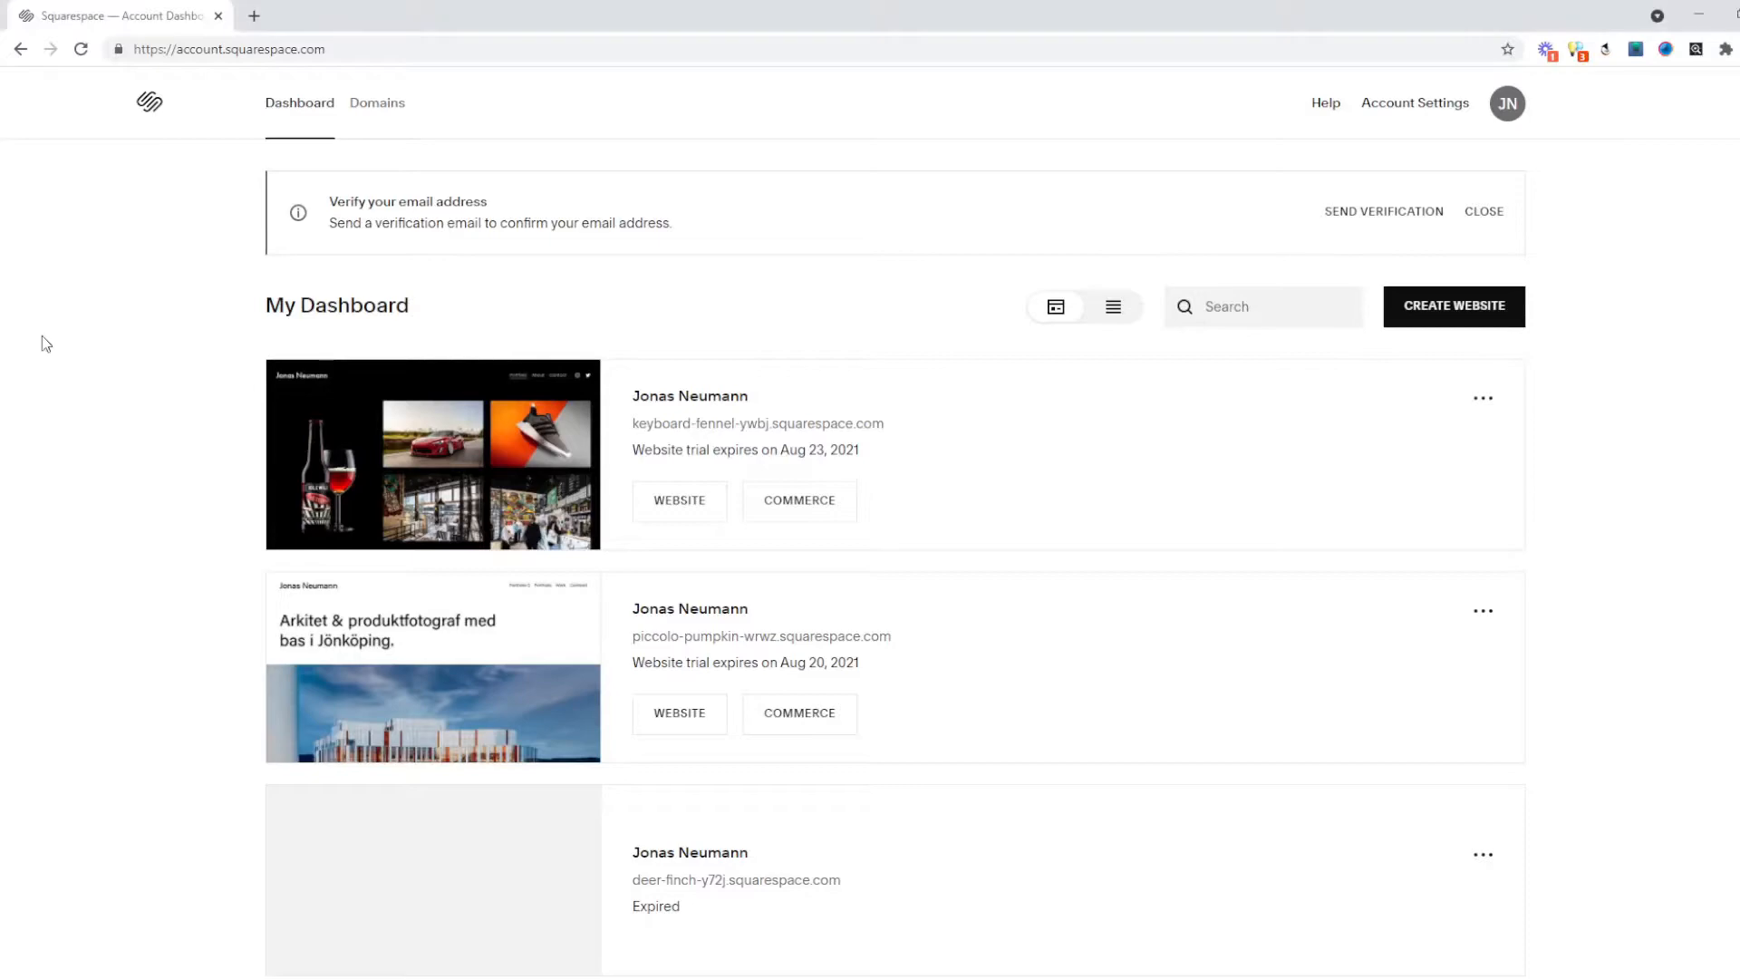
Open the first website in the editor and scroll through its portfolio gallery.
click(490, 446)
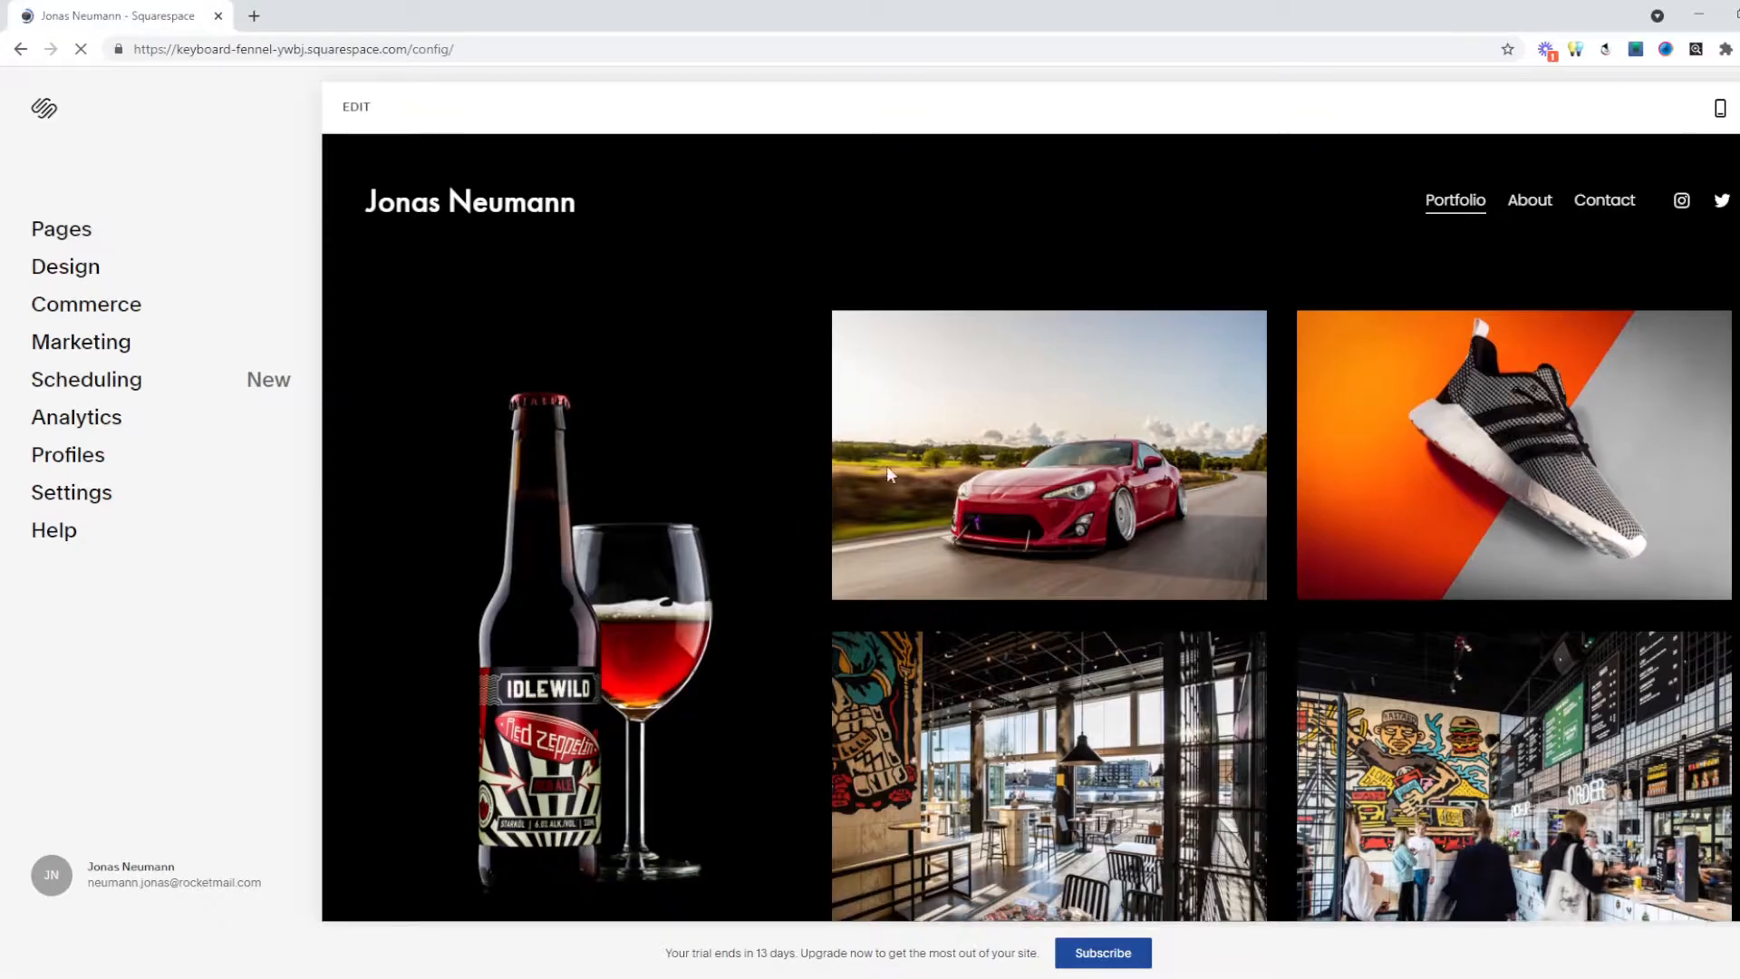
scroll(1341, 538, down, 2)
scroll(1341, 538, down, 6)
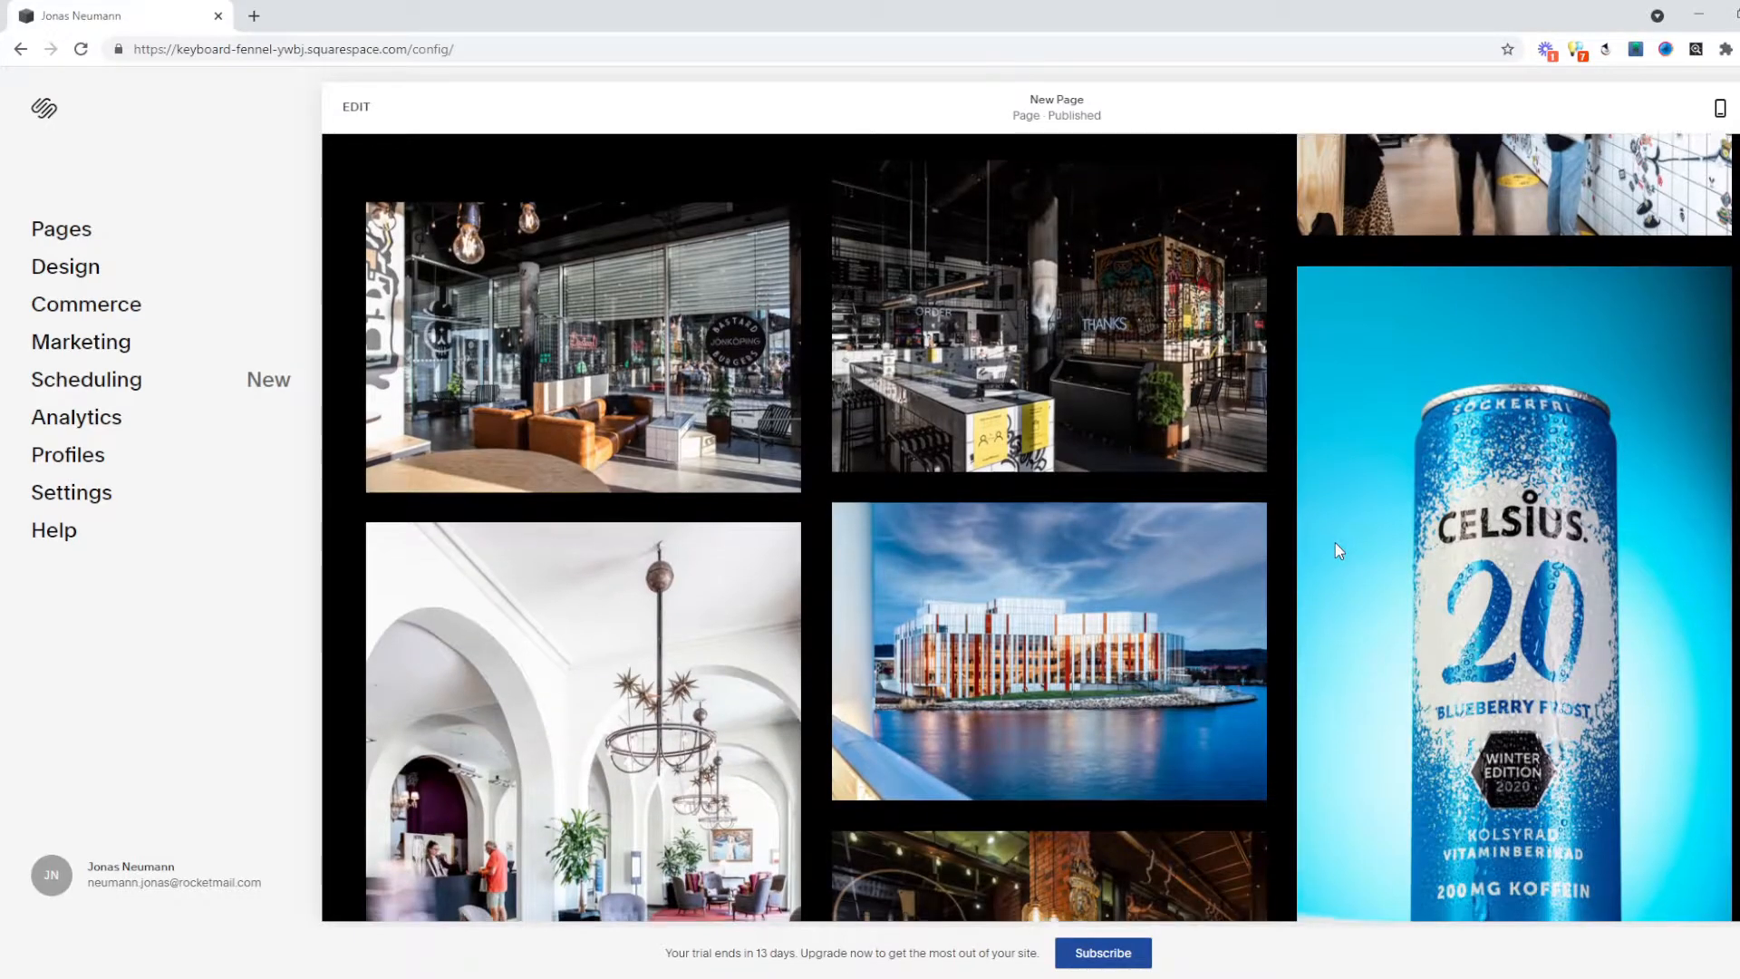
scroll(1335, 542, down, 9)
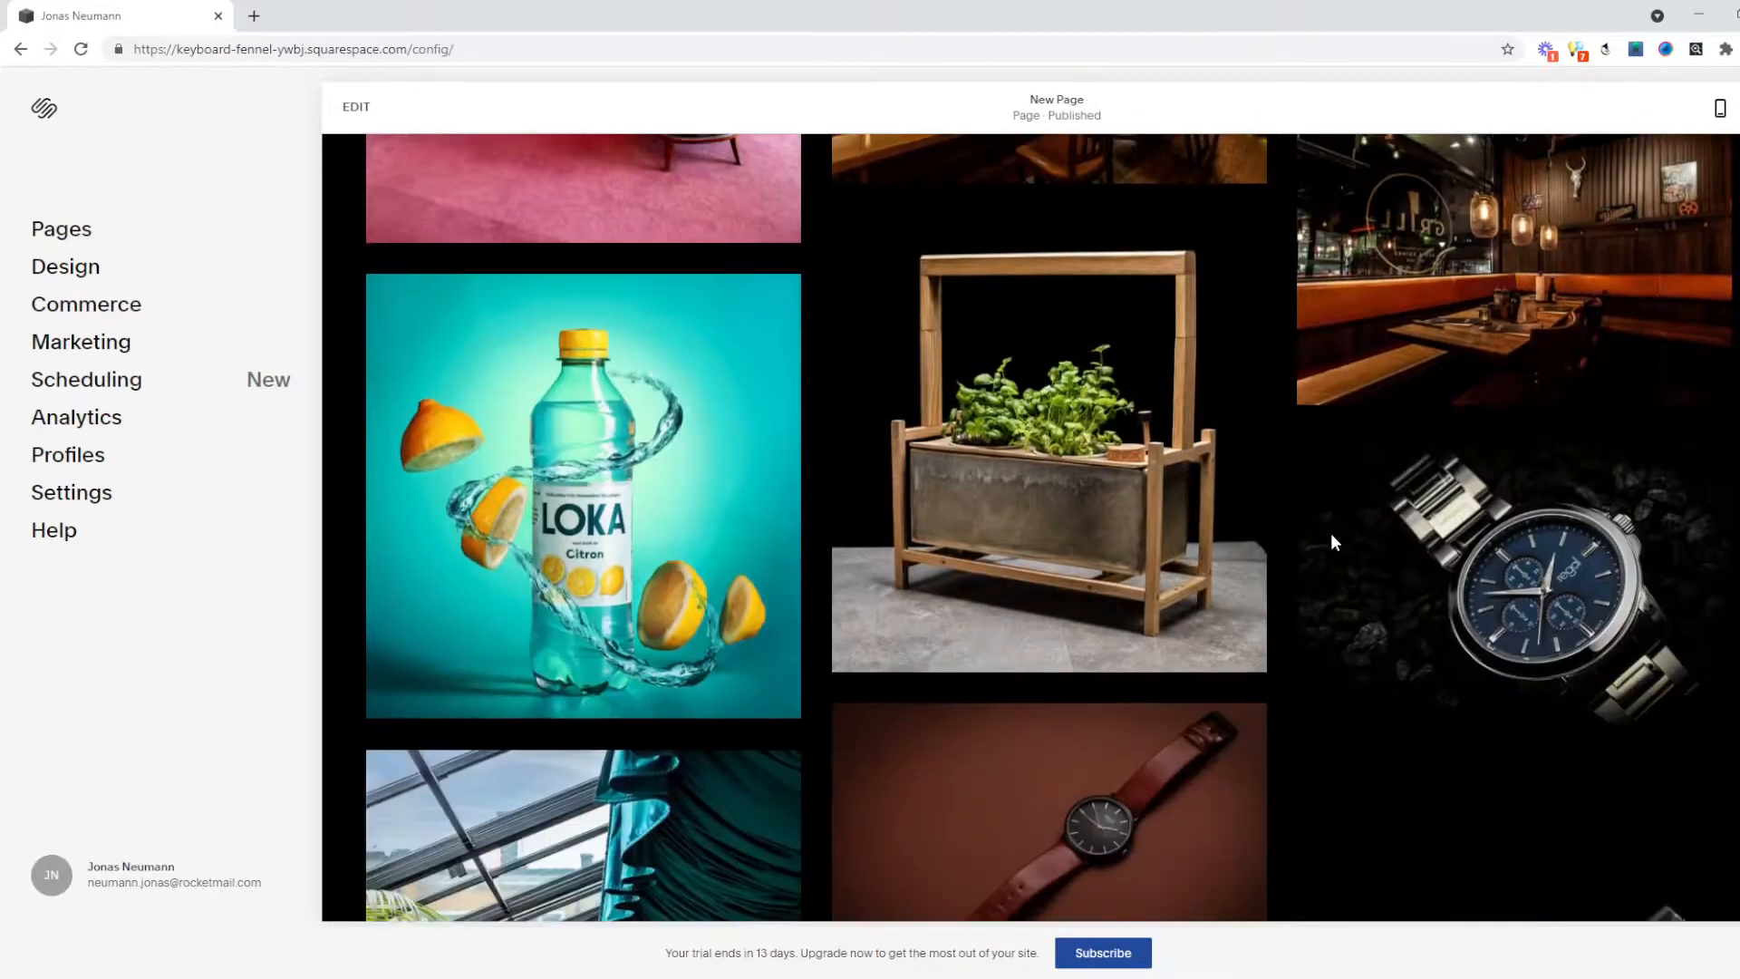
scroll(1332, 542, down, 3)
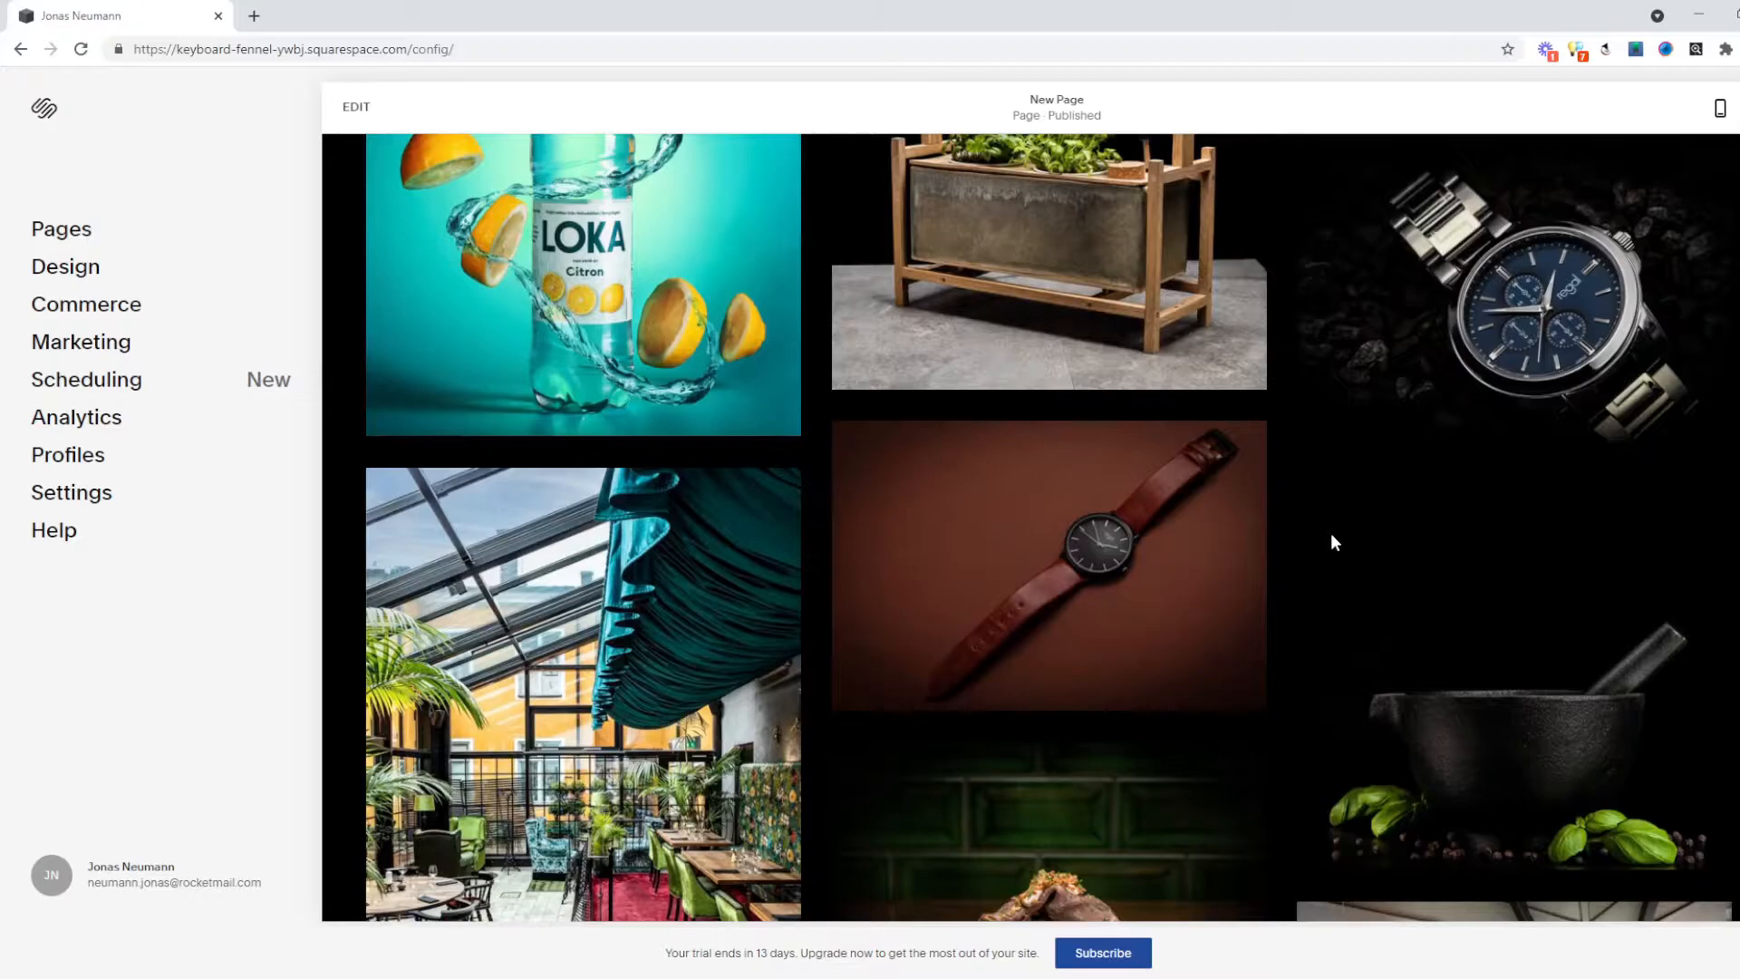
scroll(1332, 541, down, 8)
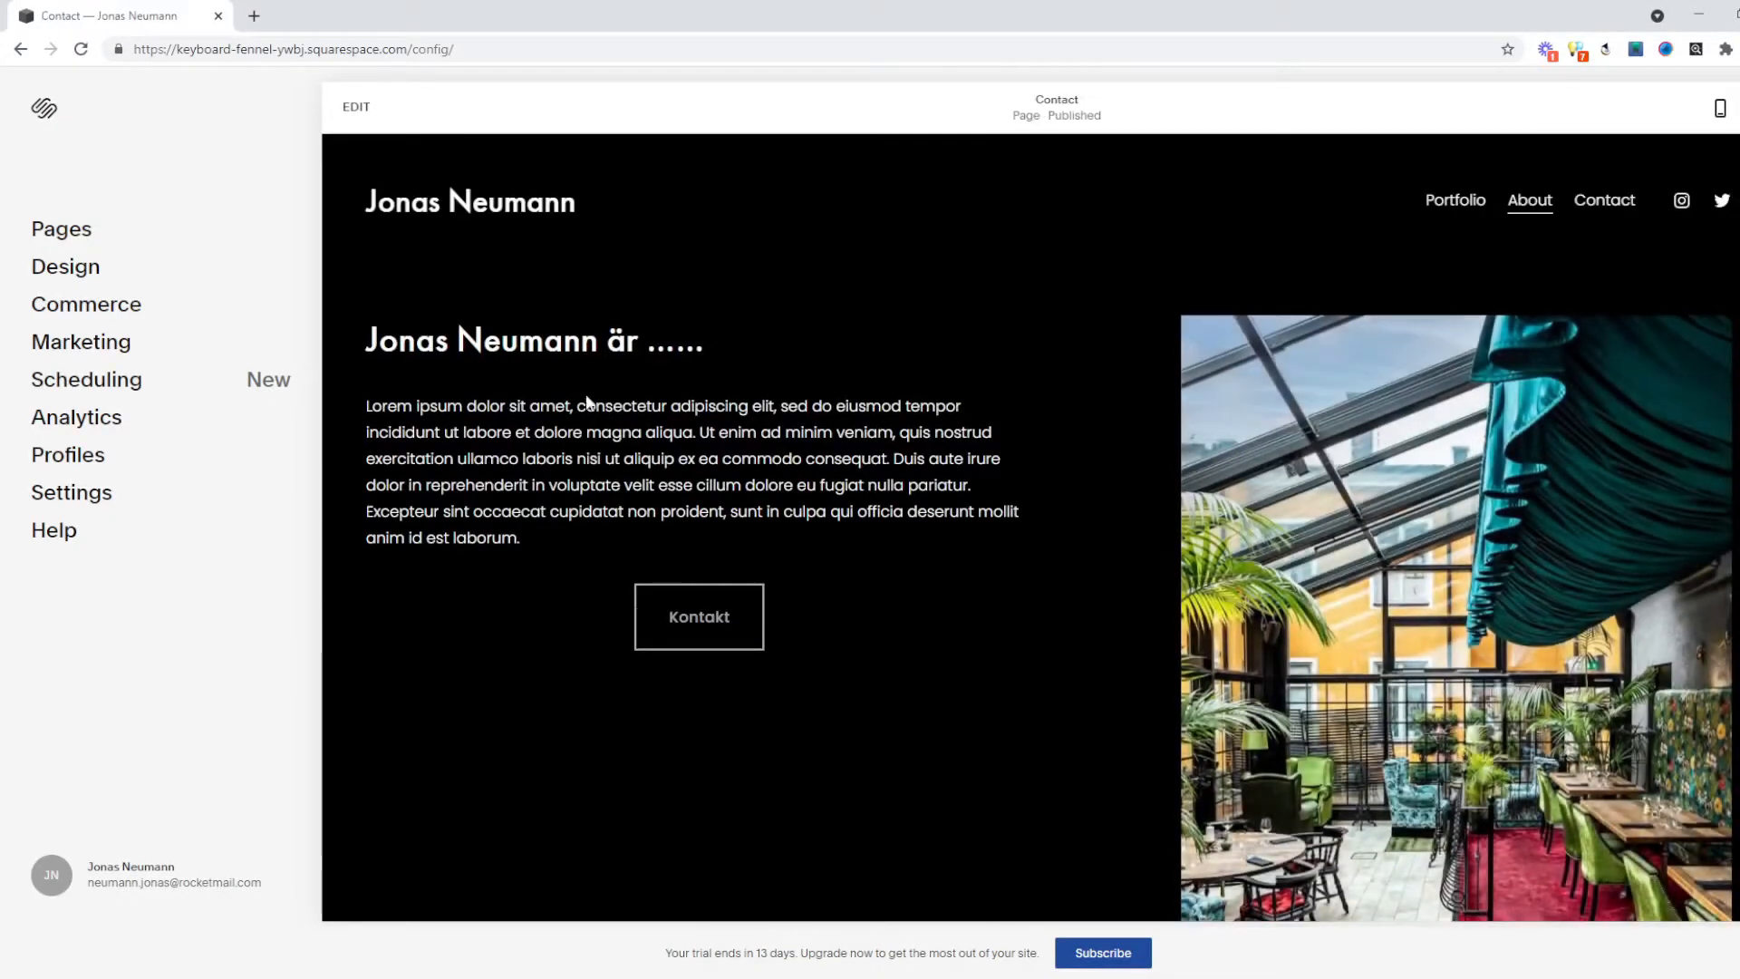
Highlight About page text, view the Contact page, then return to the dashboard.
drag(463, 408, 807, 495)
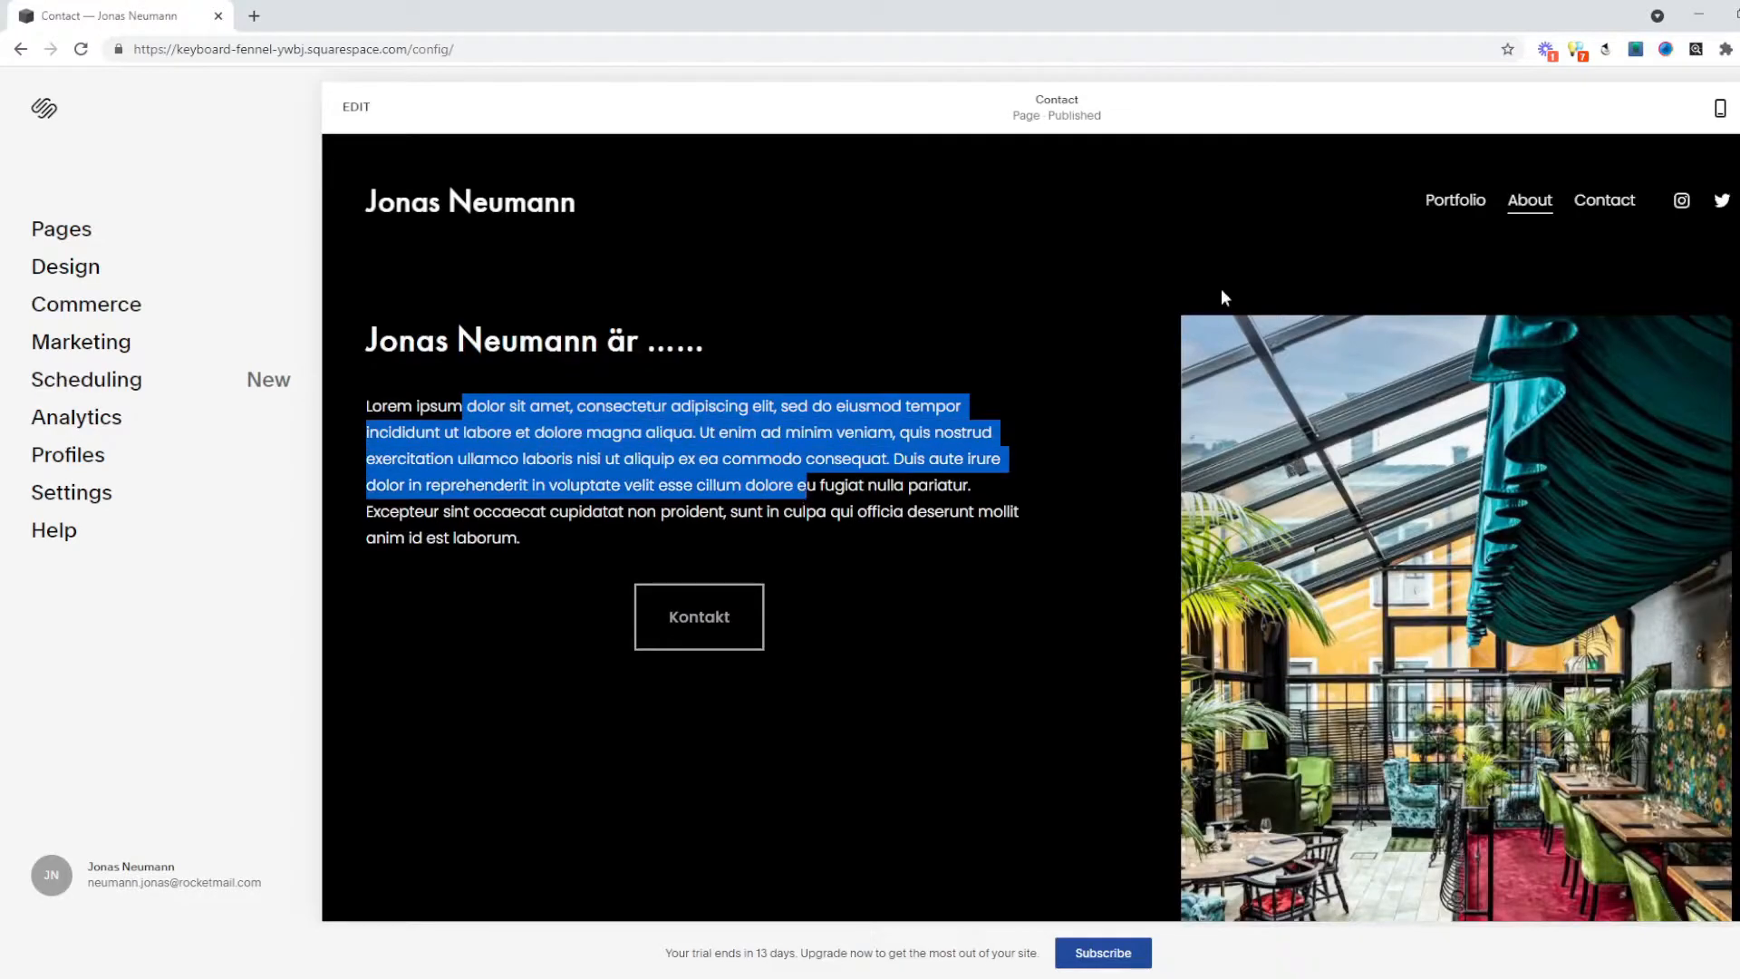
click(1614, 207)
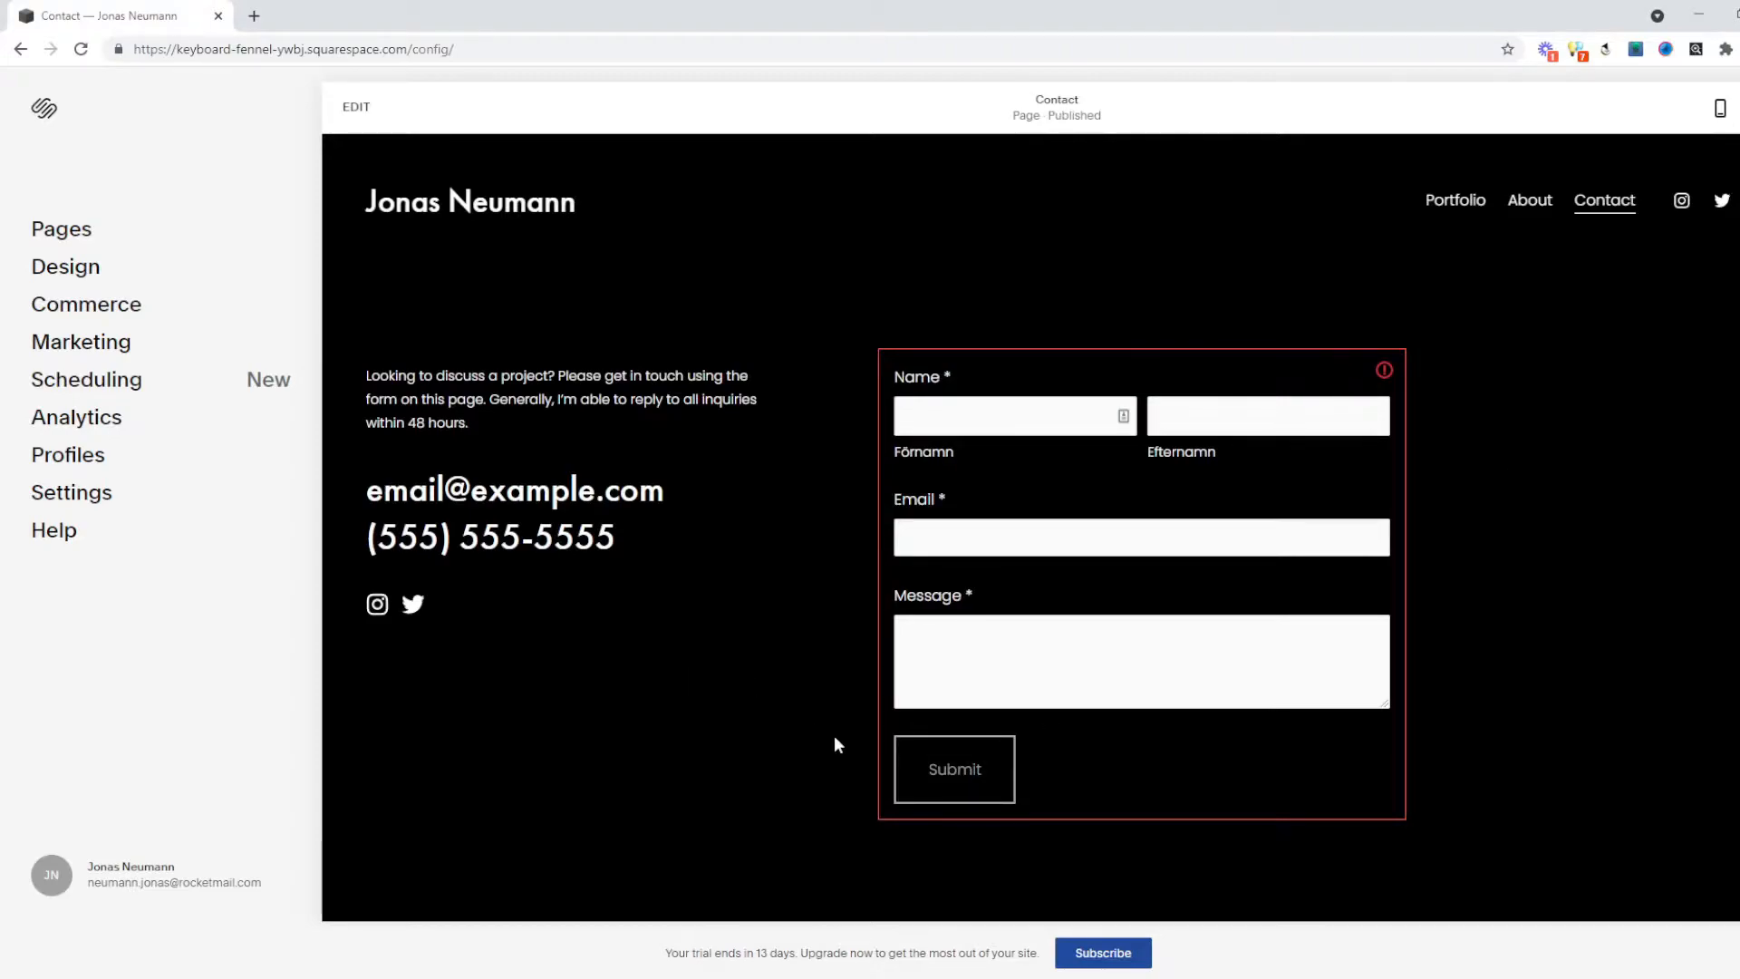
click(40, 113)
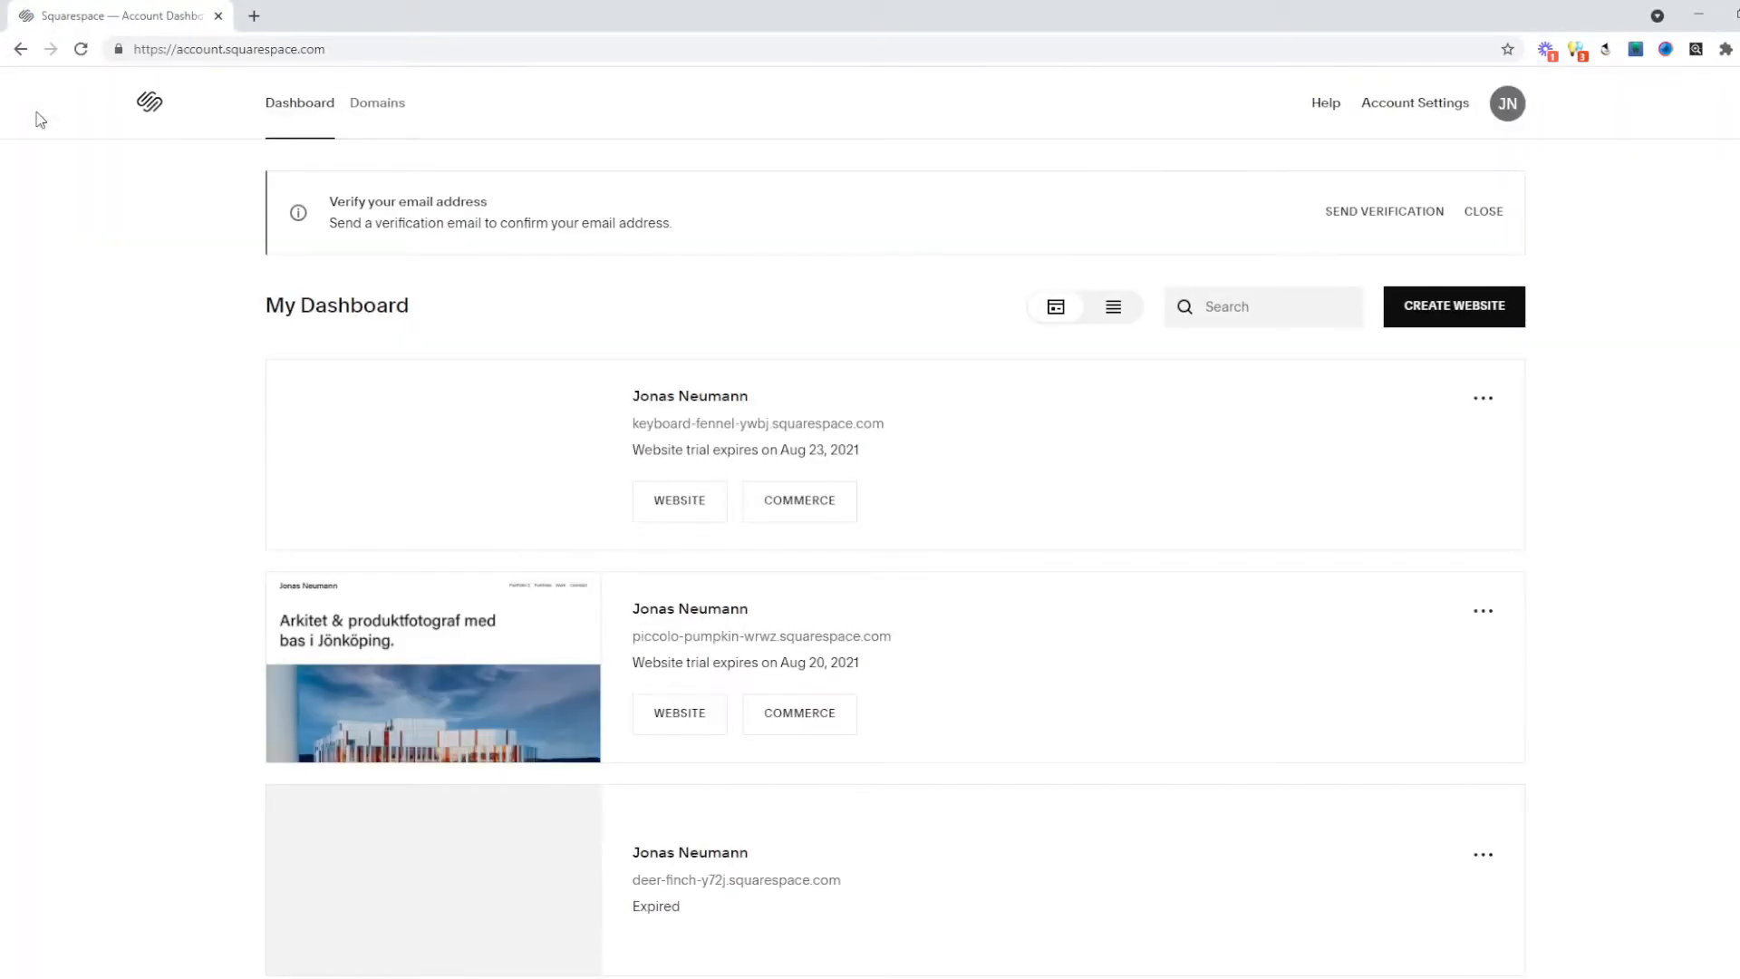
Start a new website and filter templates to Portfolio type and the Photography topic.
click(1449, 308)
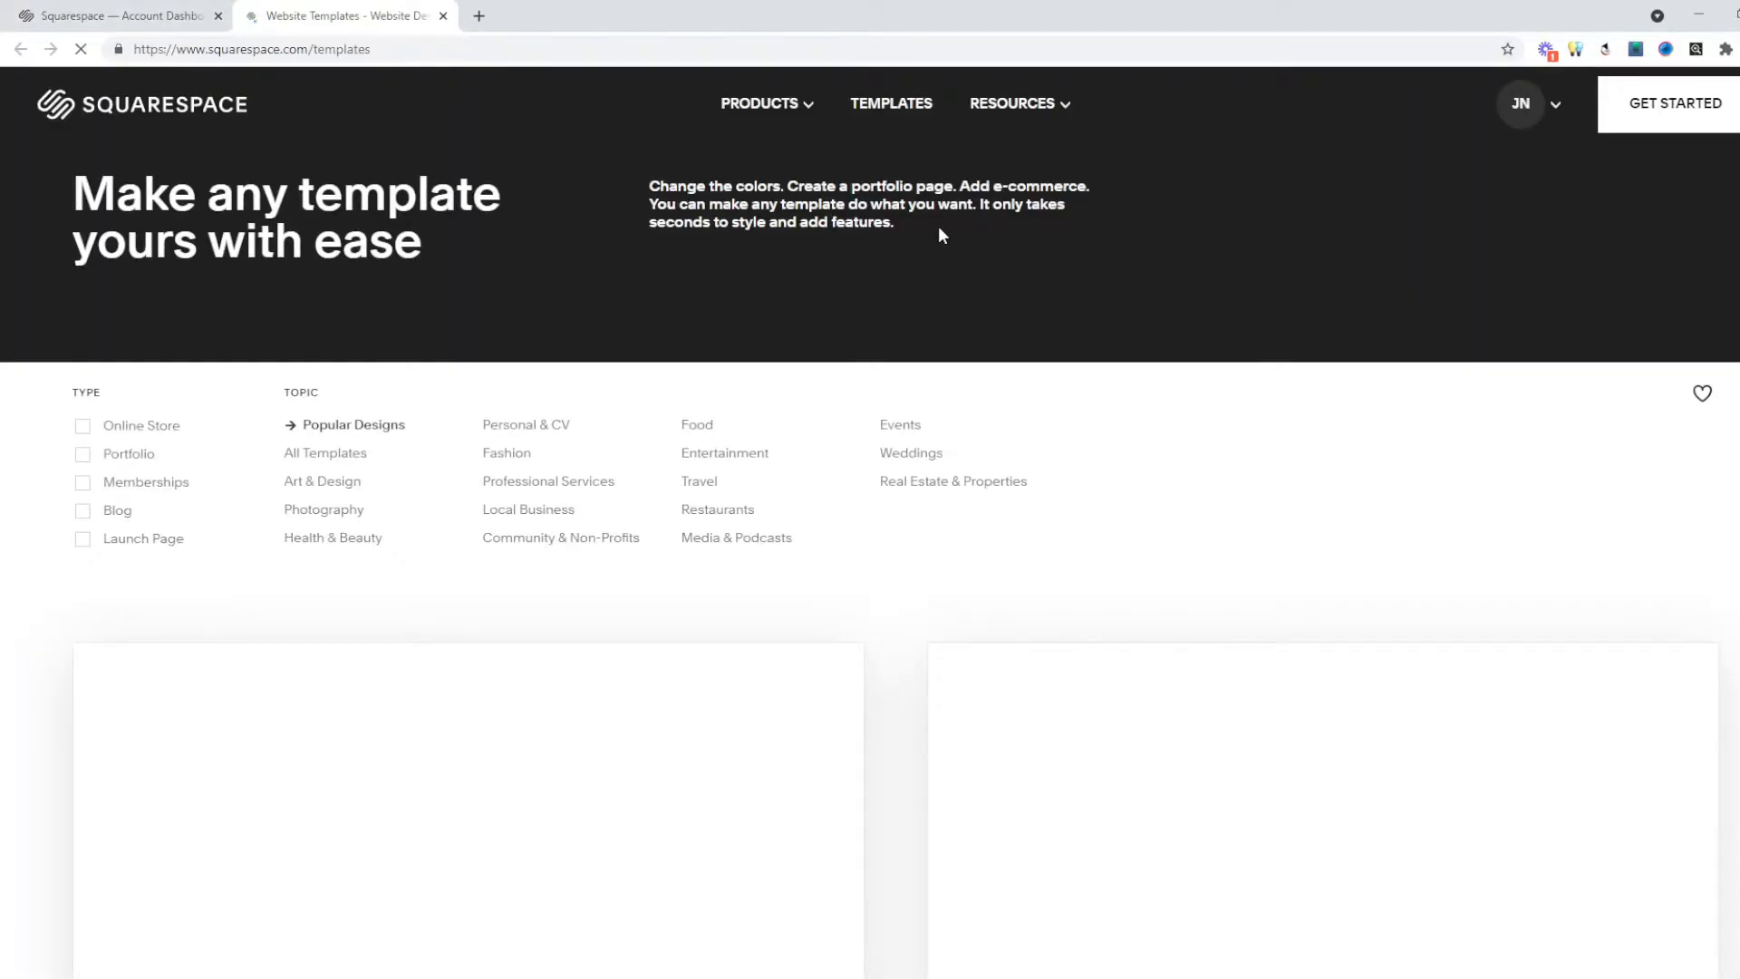
click(83, 455)
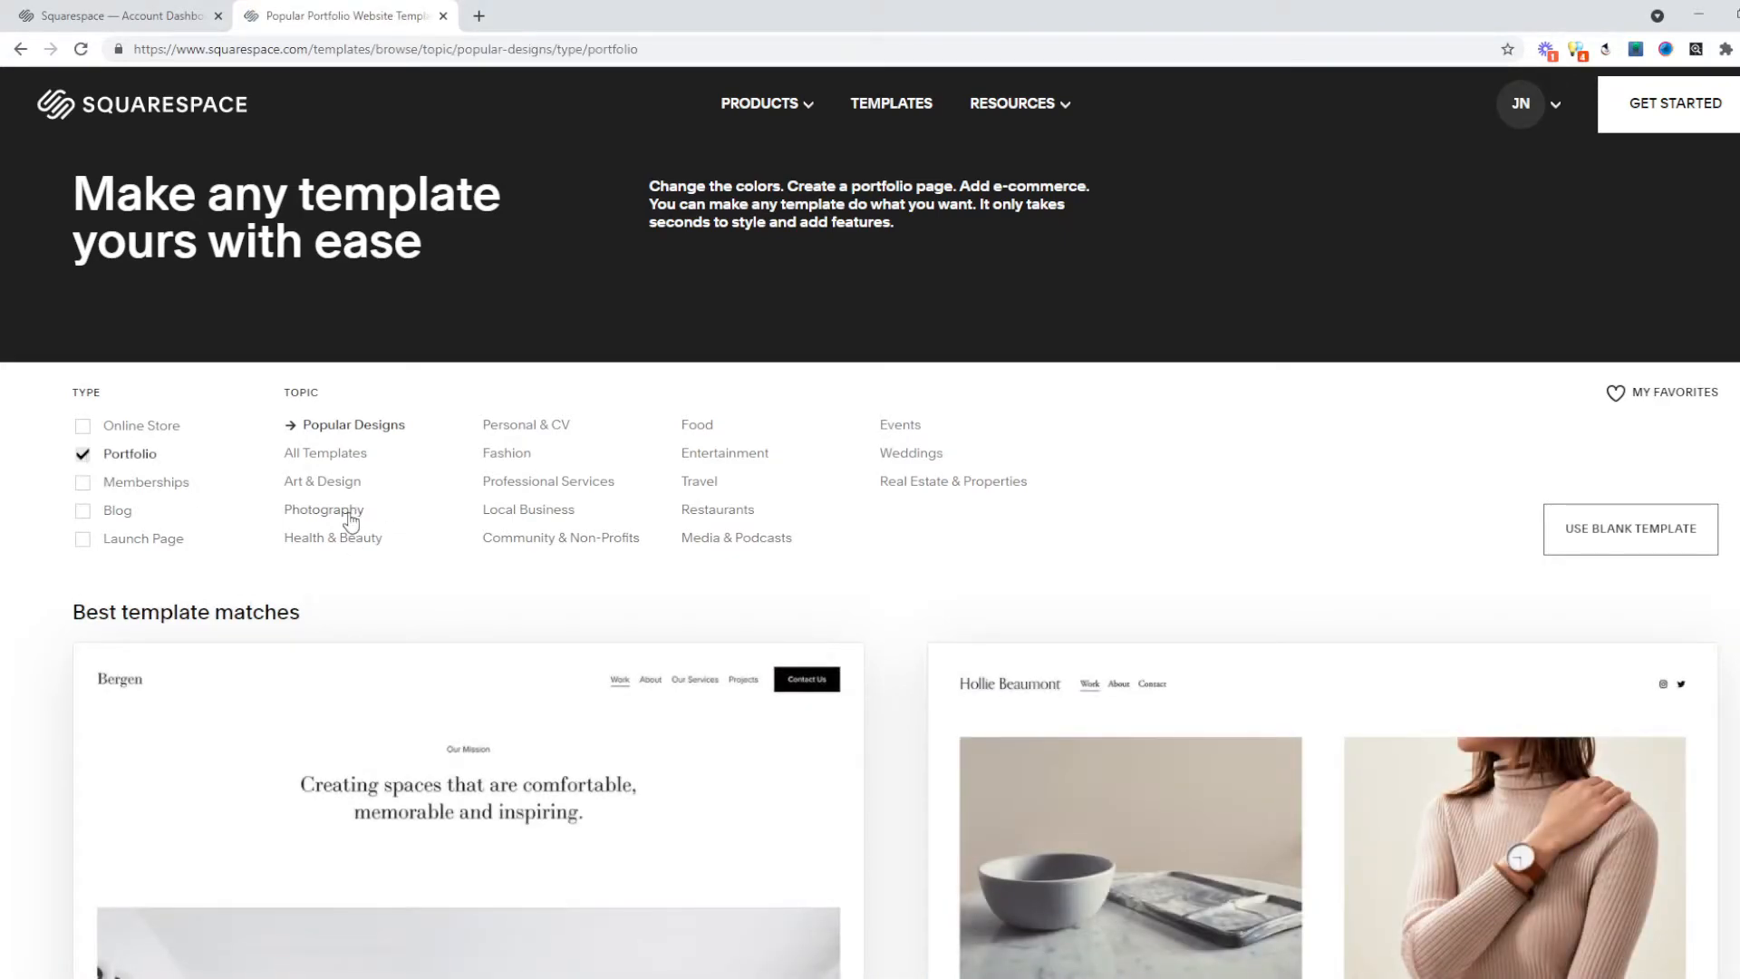
click(350, 513)
scroll(1285, 537, down, 8)
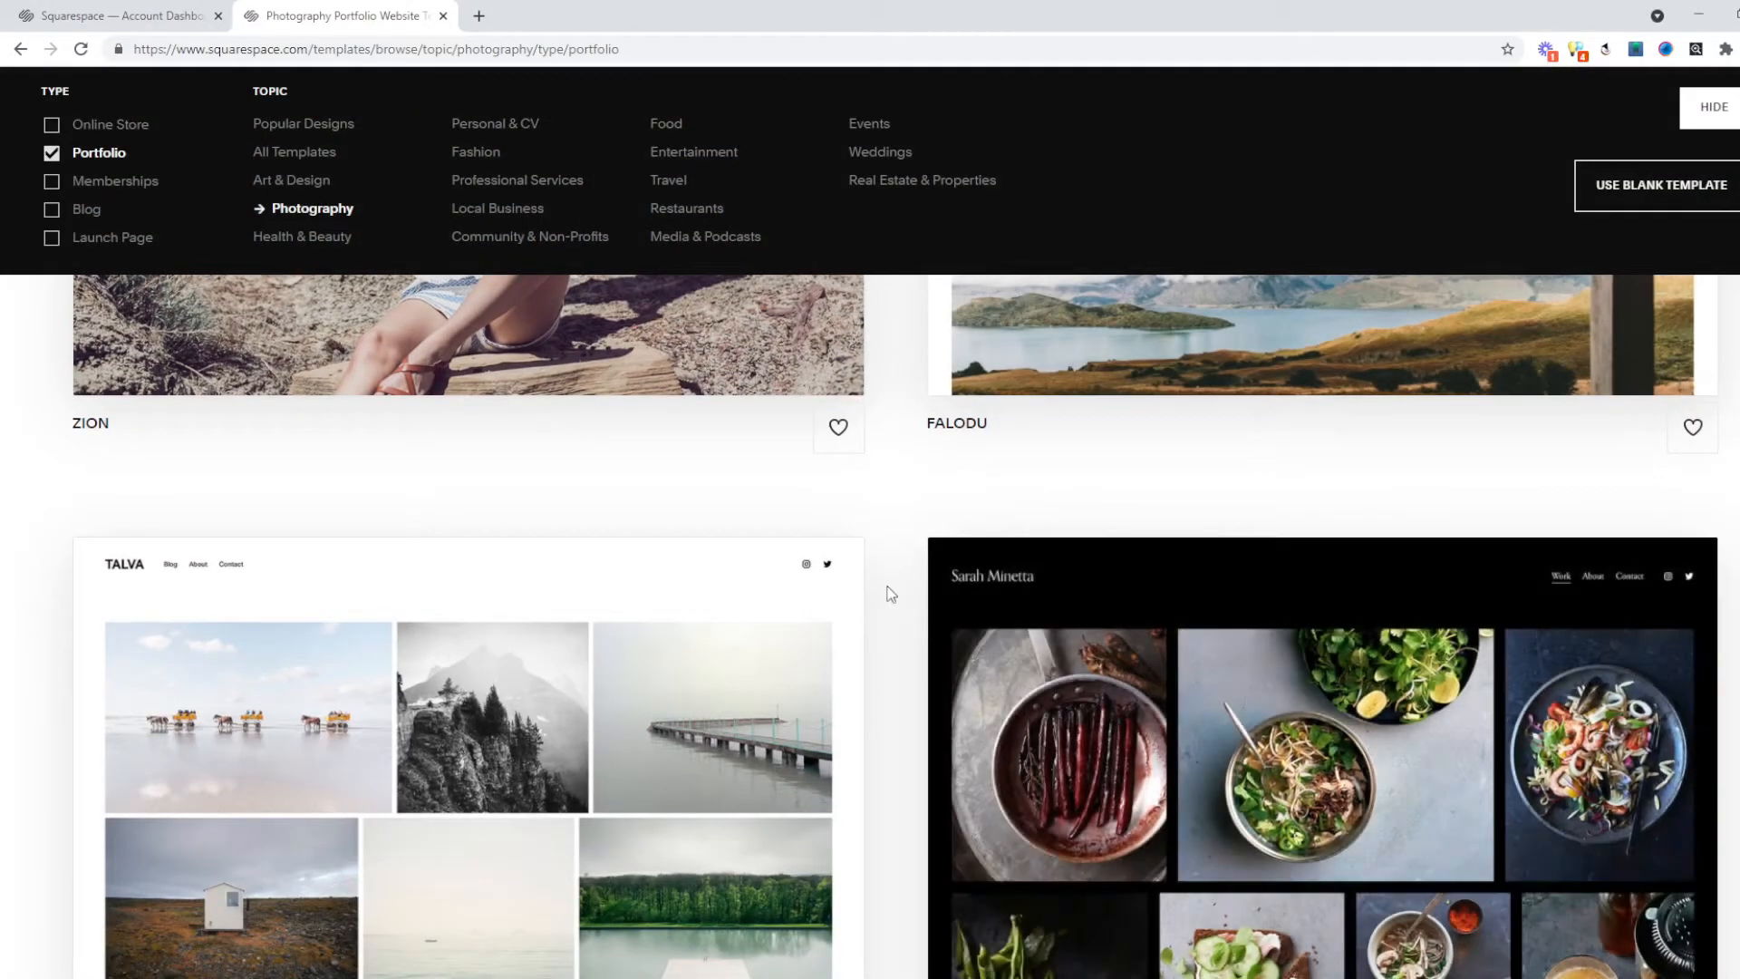
scroll(529, 505, down, 3)
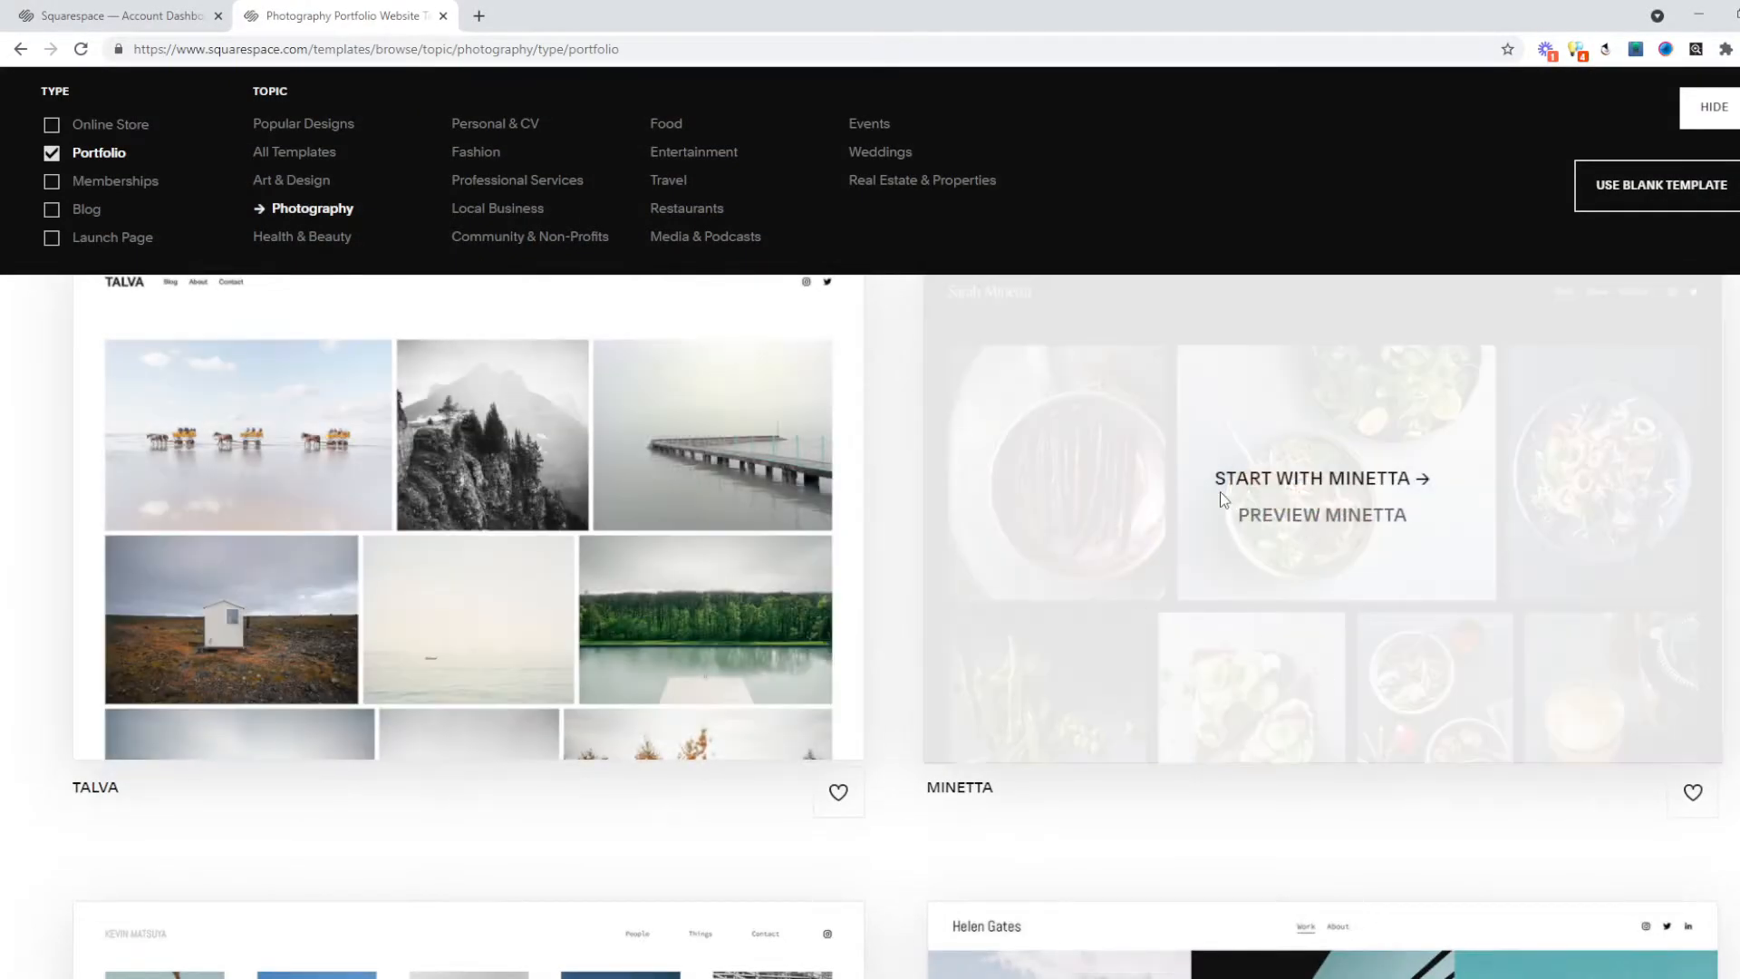
Start a site from the Minetta template titled 'My portfolio site'.
click(1293, 487)
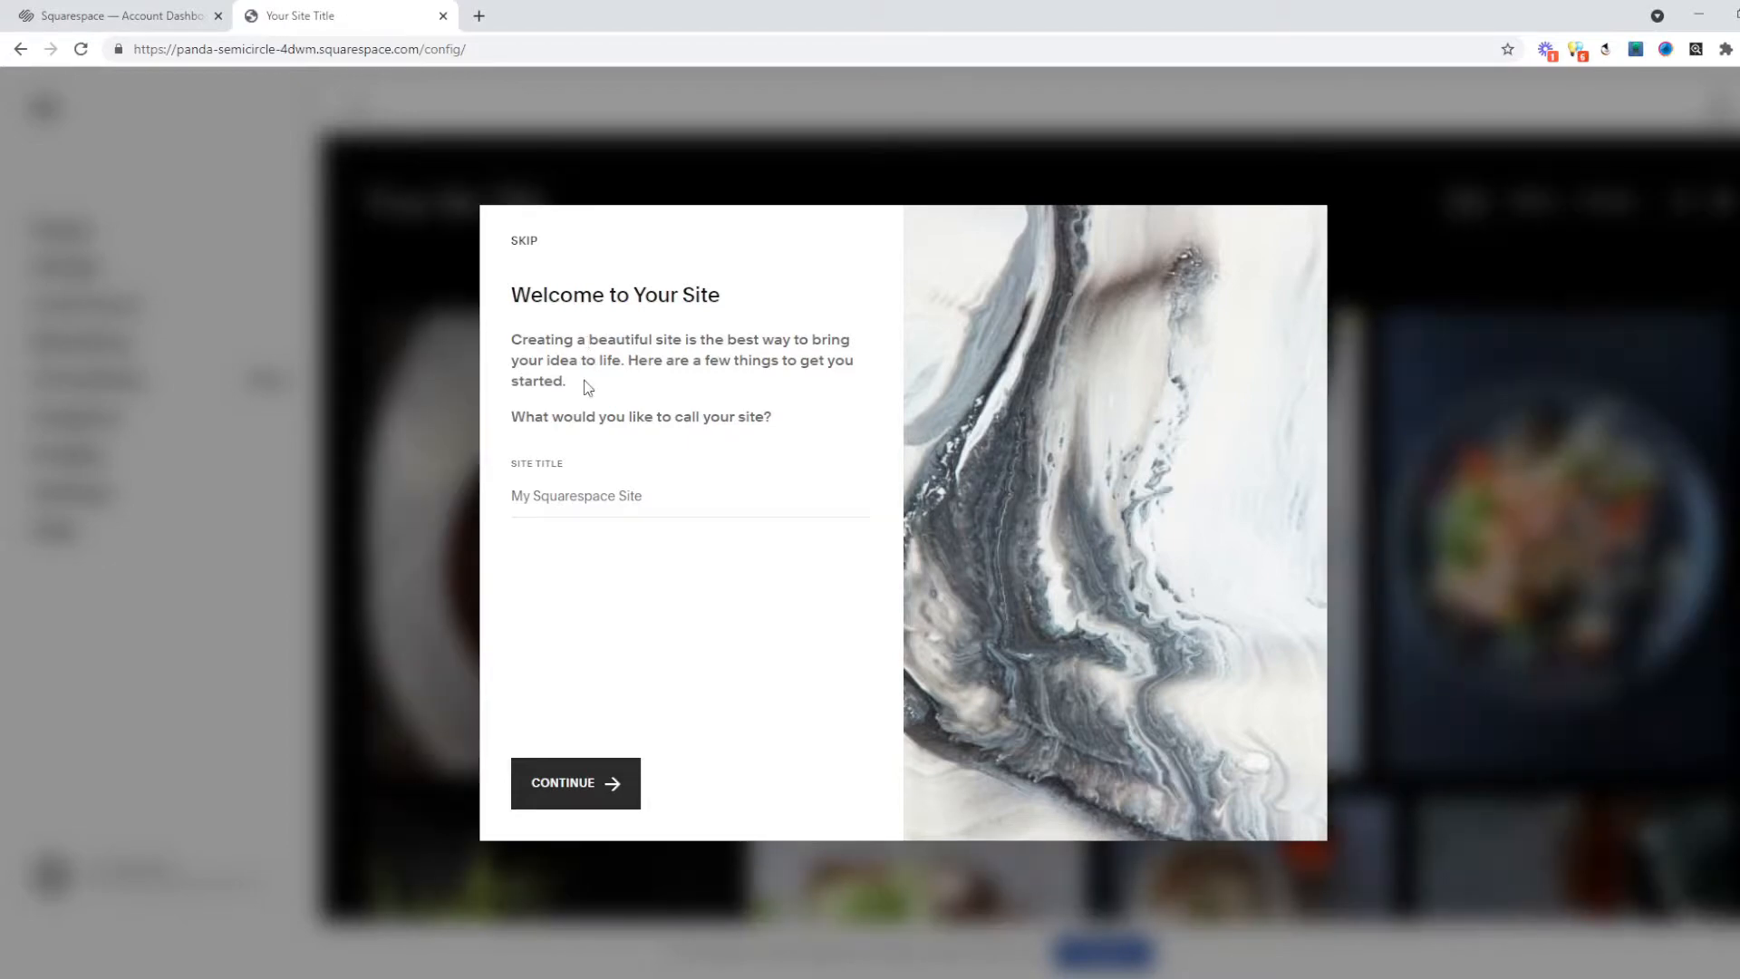
click(603, 514)
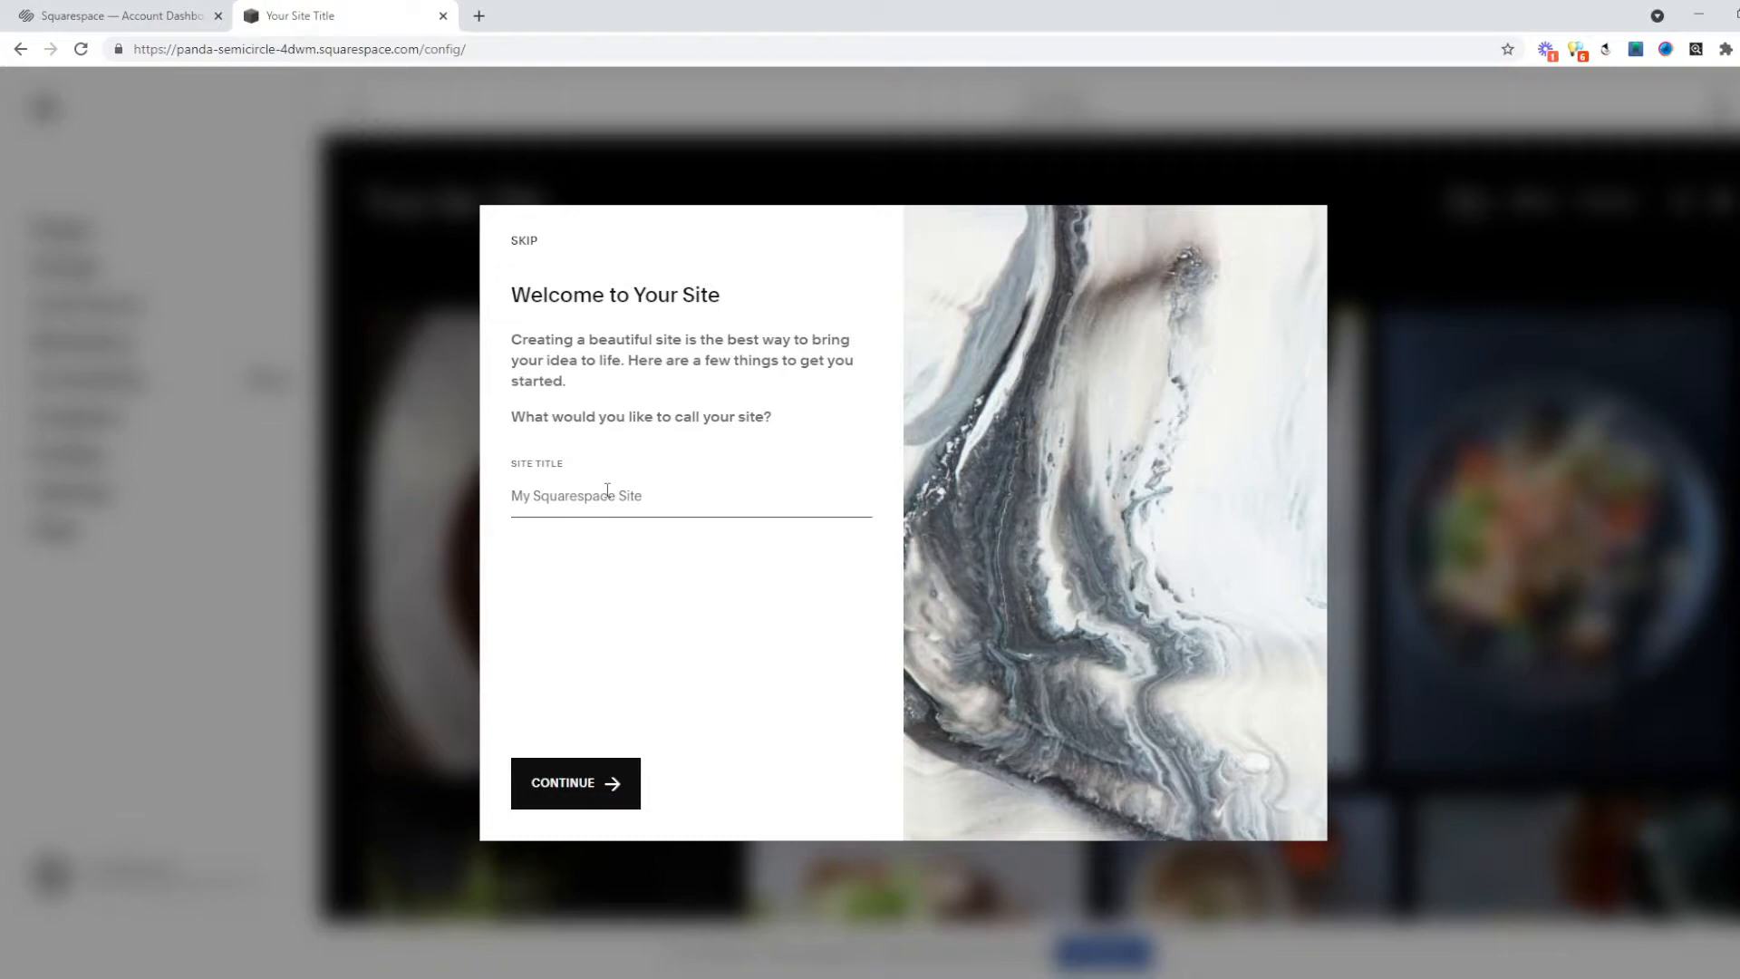
text(My portfolio site)
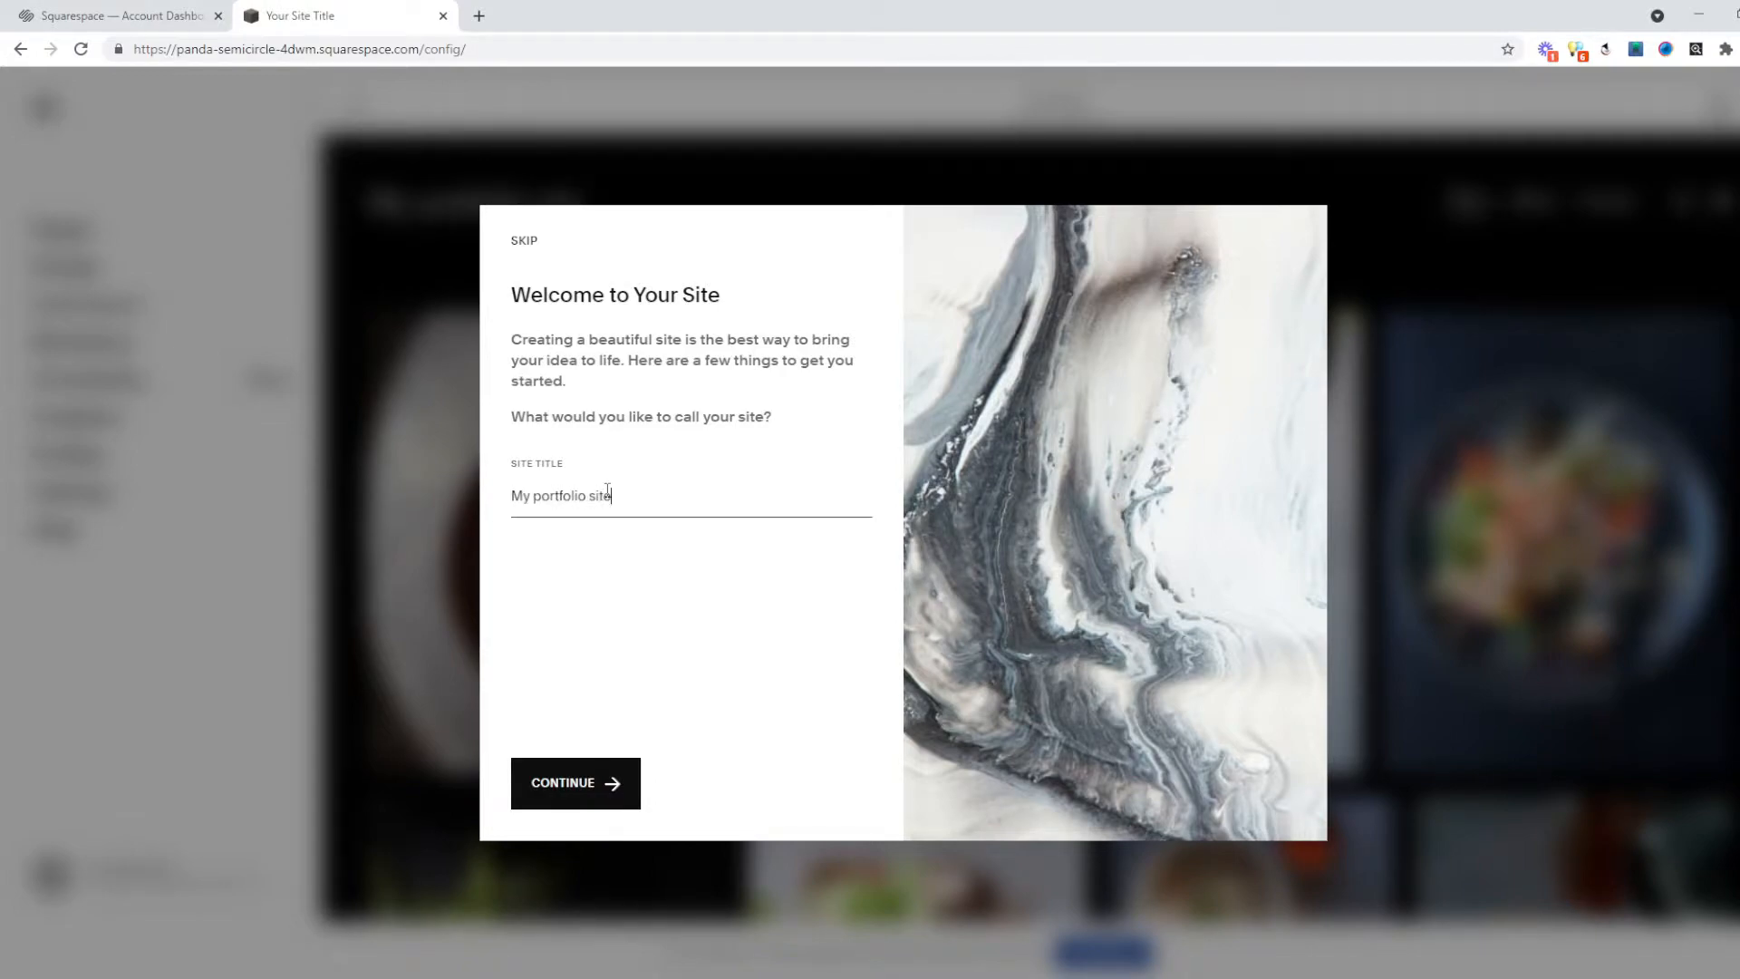
click(609, 793)
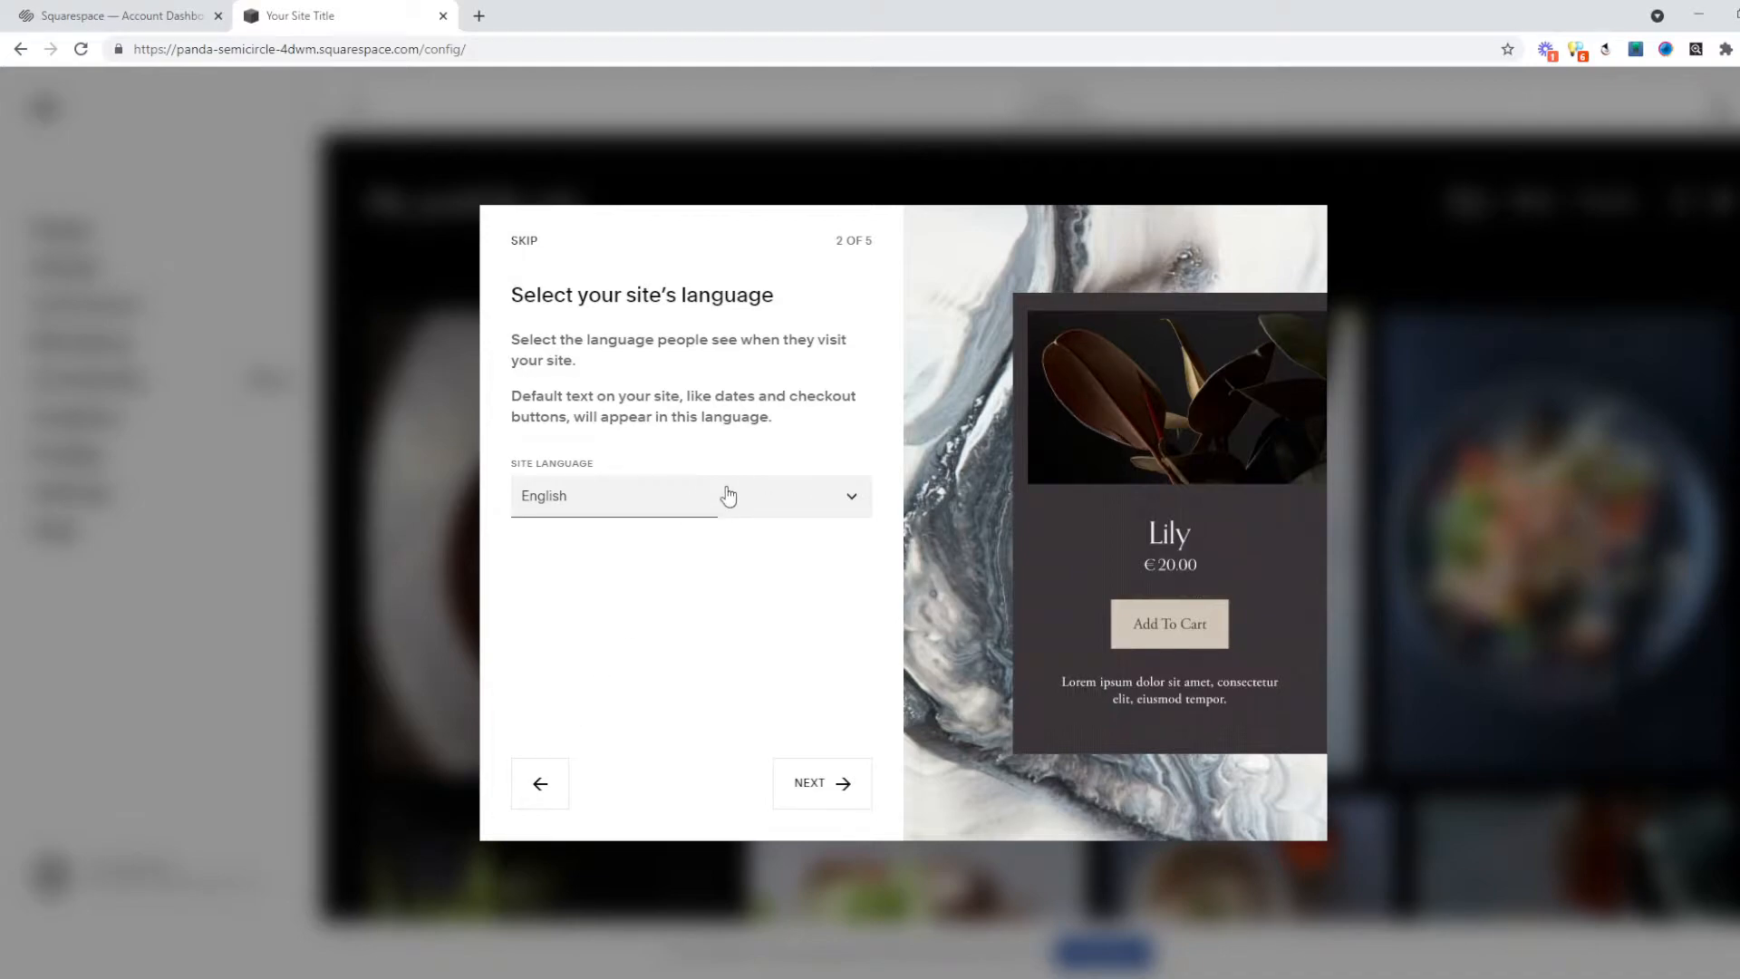
Set the site language to Swedish and finish the onboarding tips into the editor.
click(757, 513)
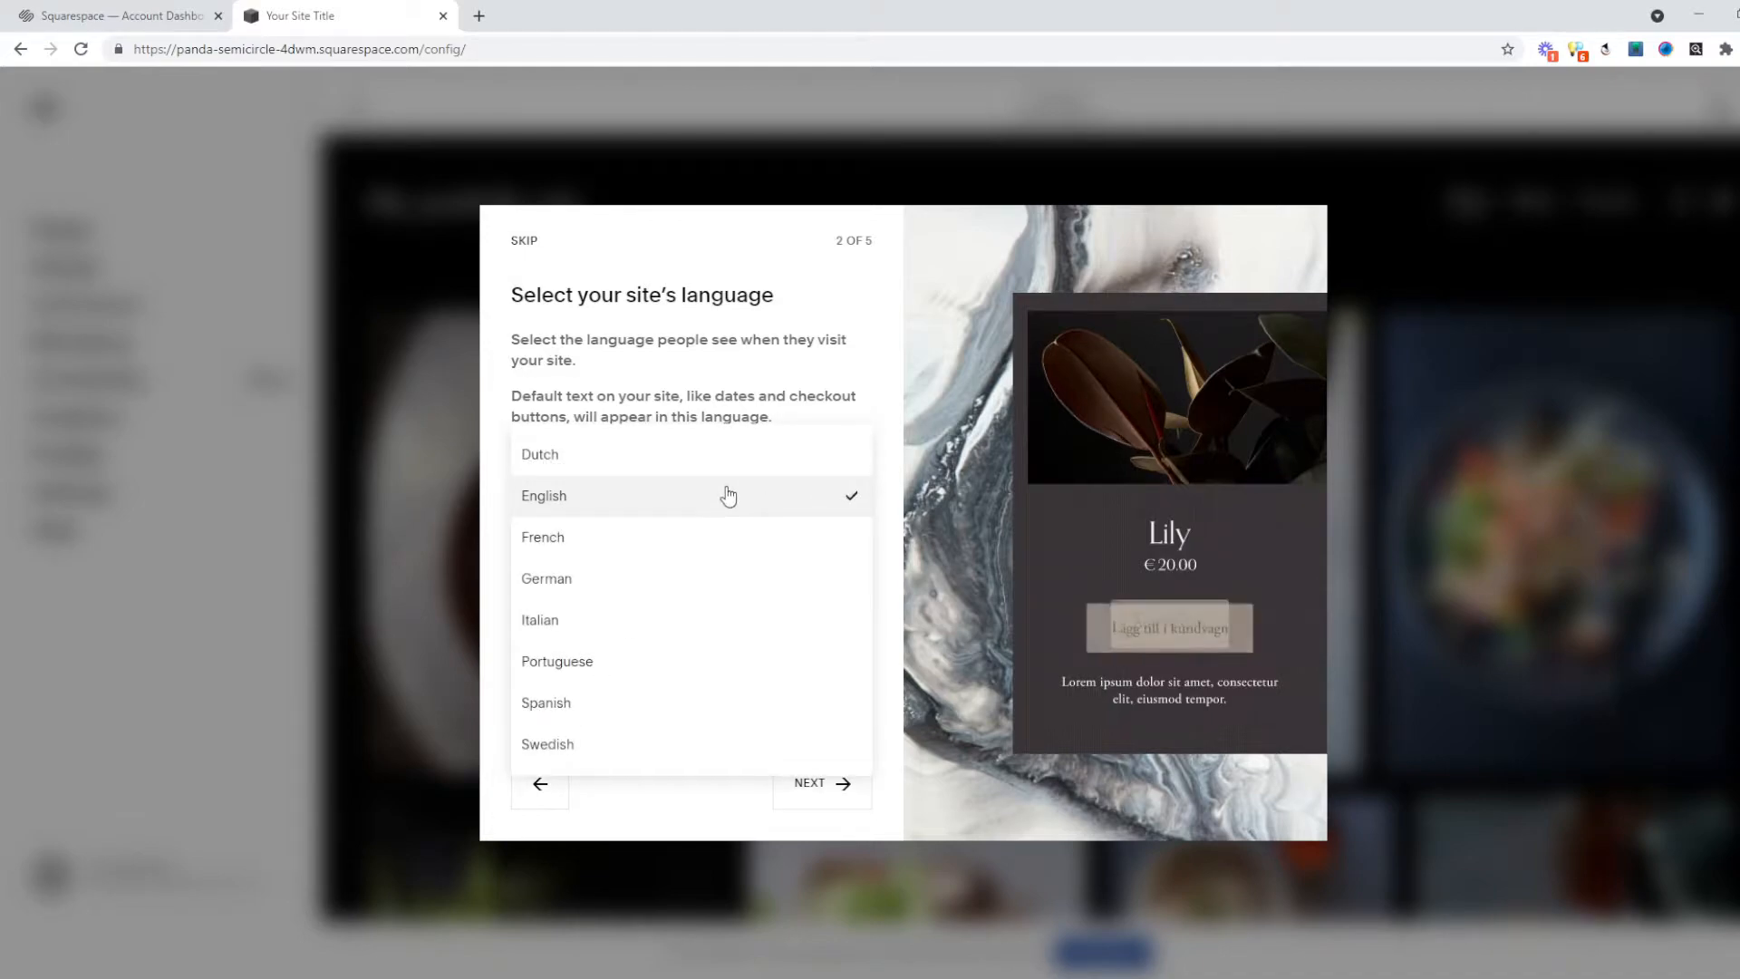
click(558, 748)
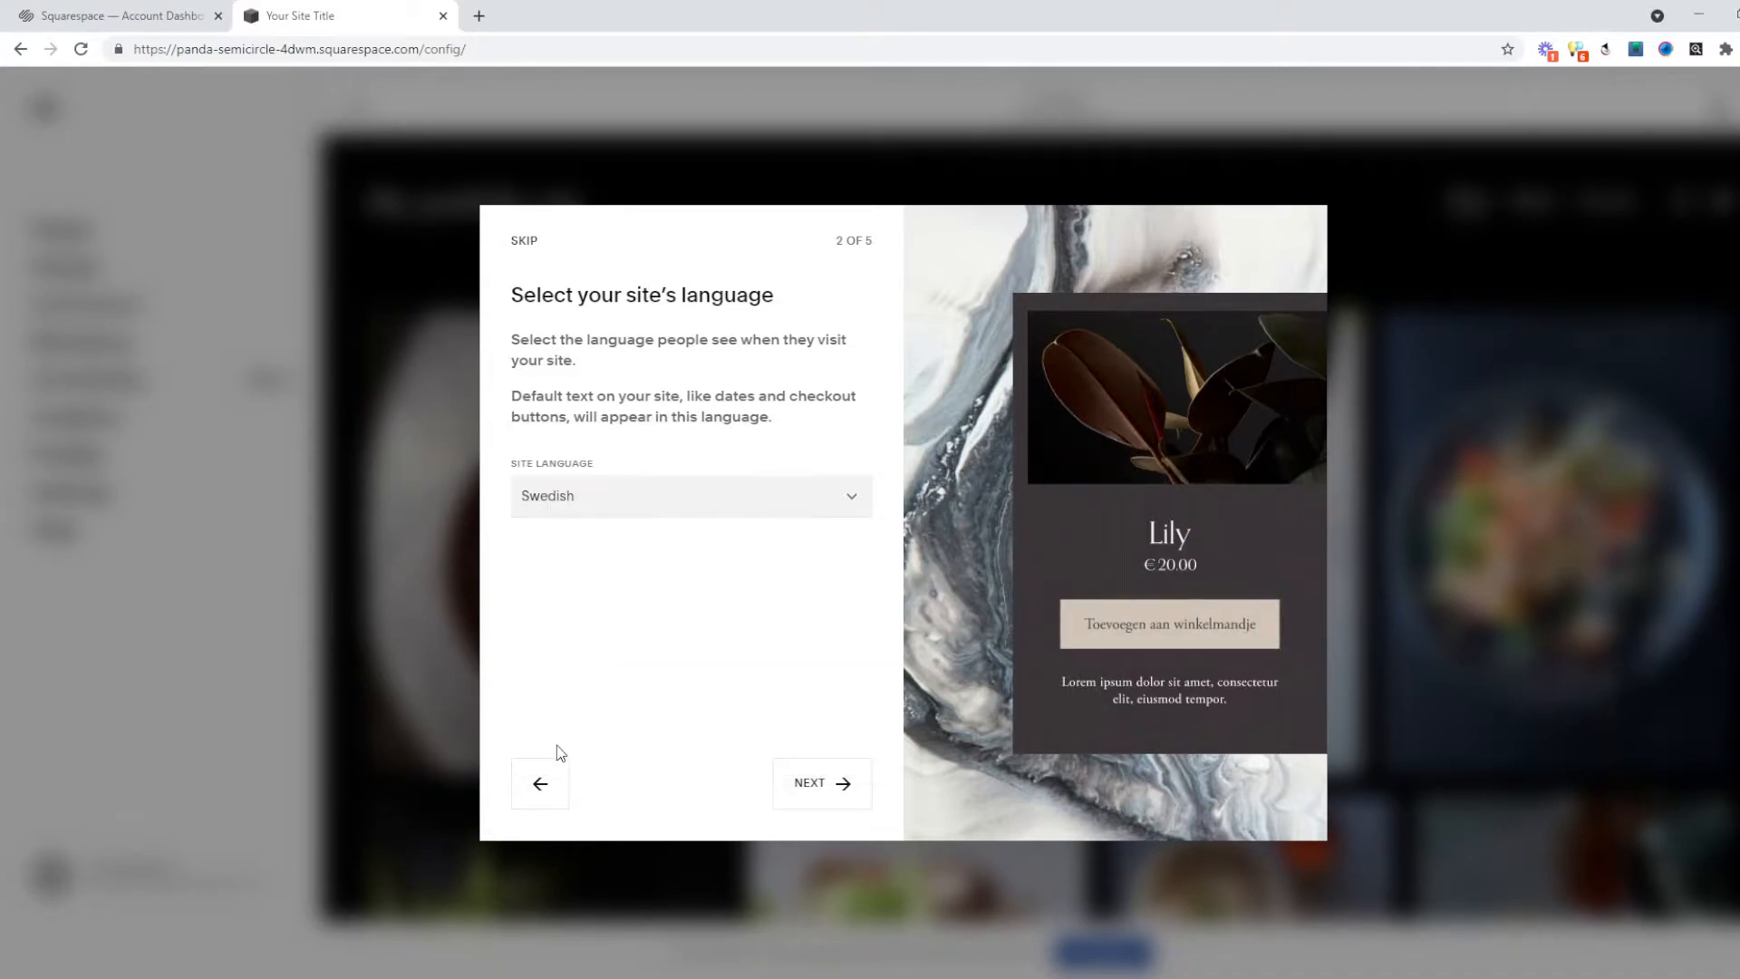
click(820, 781)
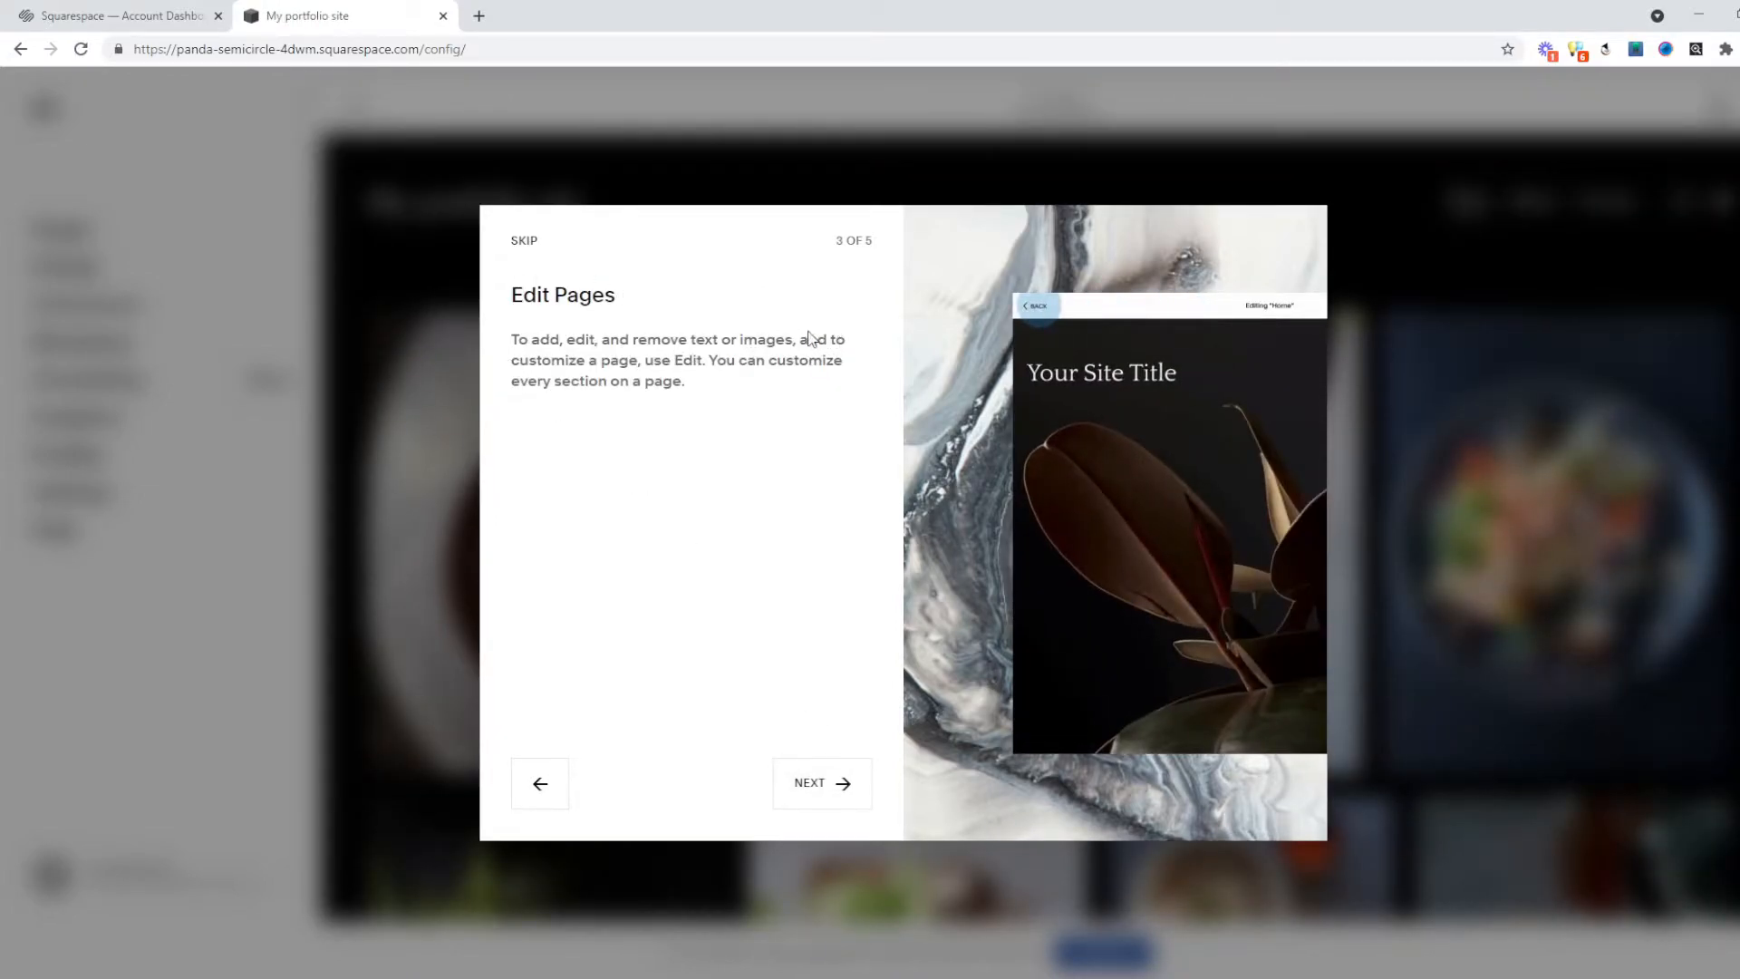
click(815, 782)
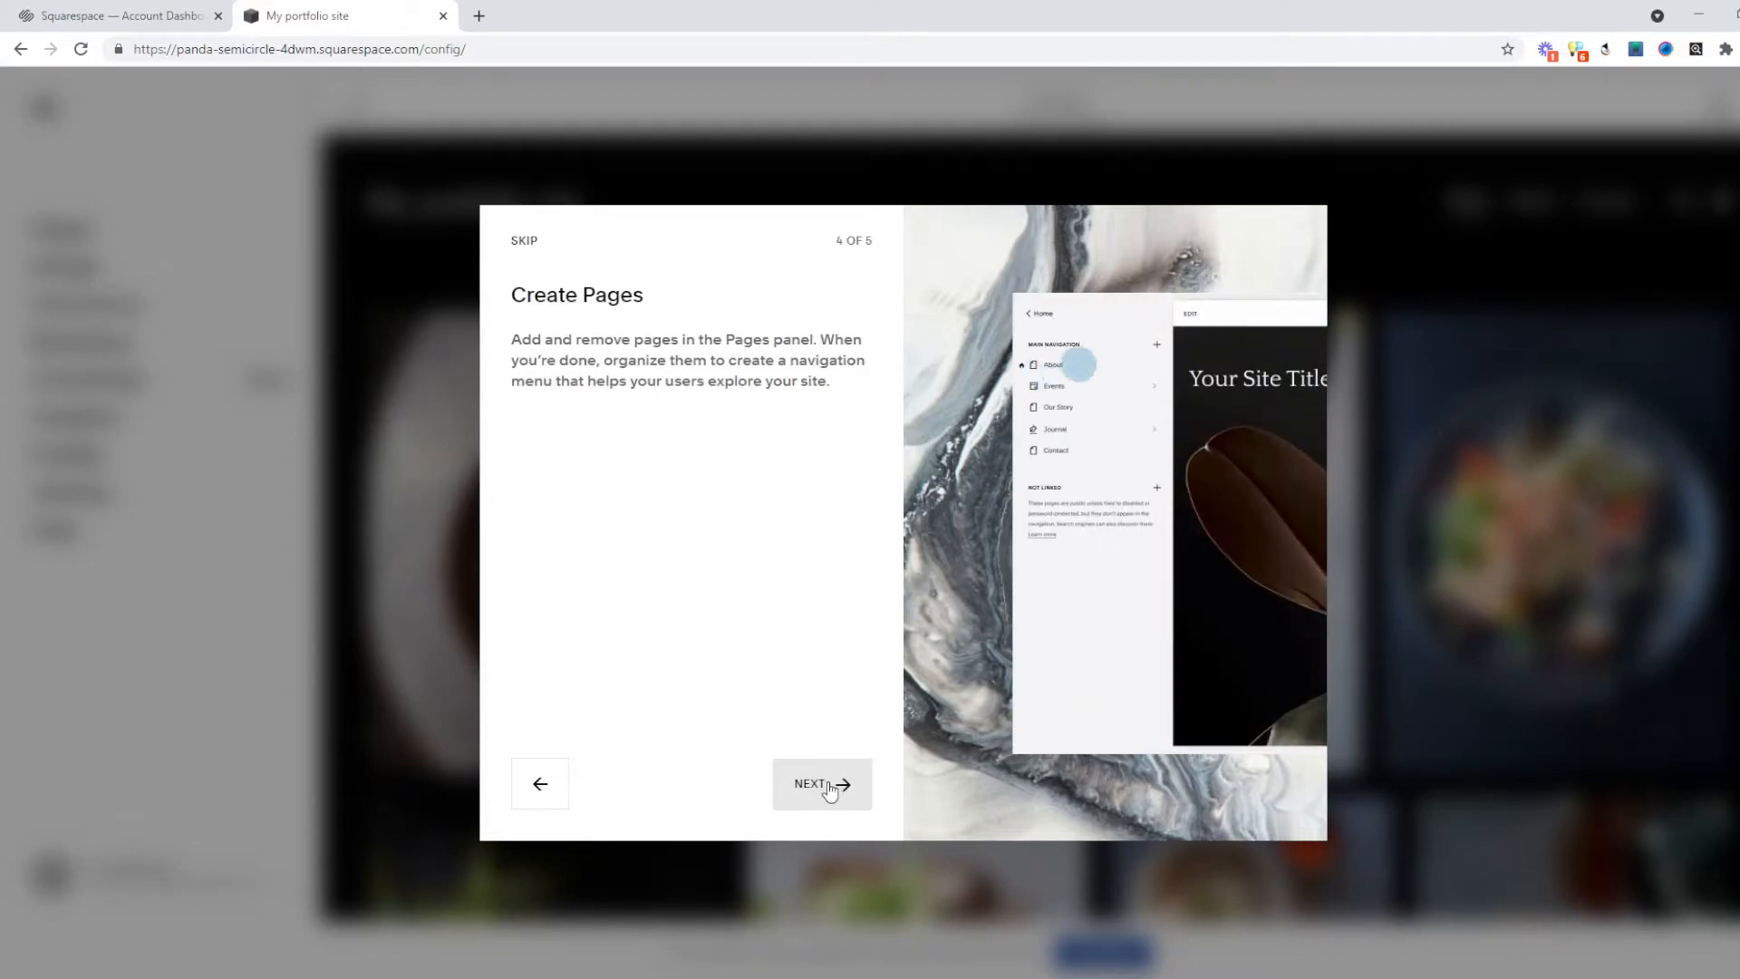
click(829, 790)
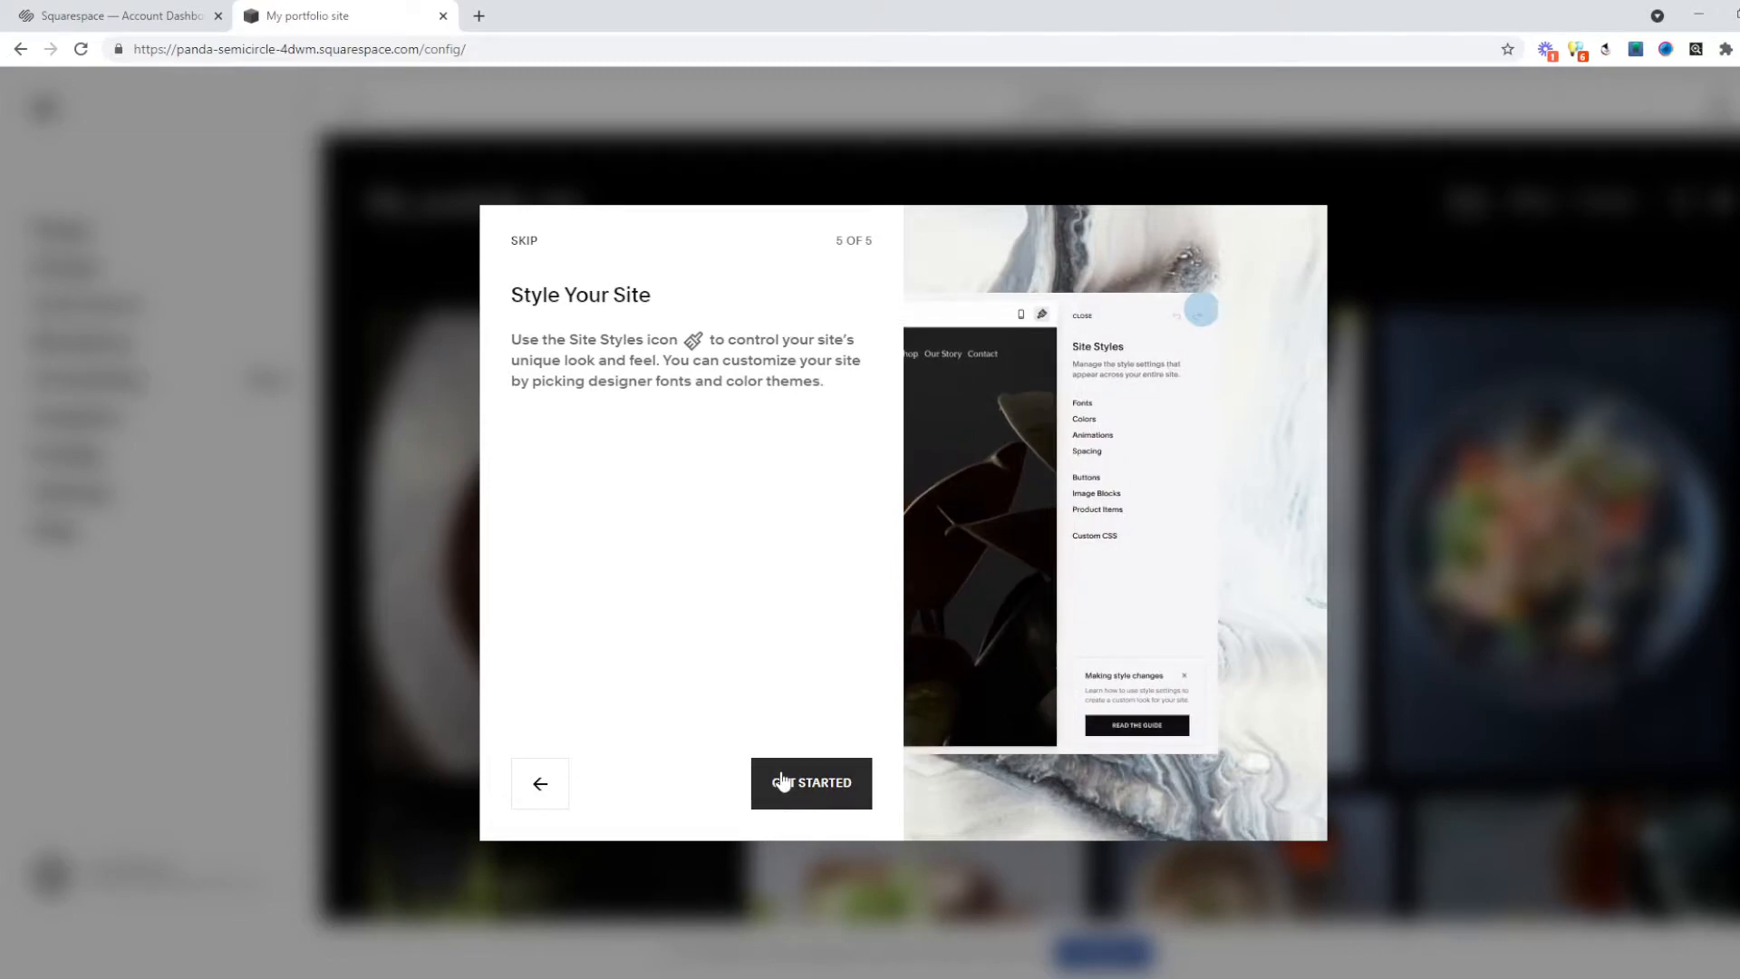
click(797, 795)
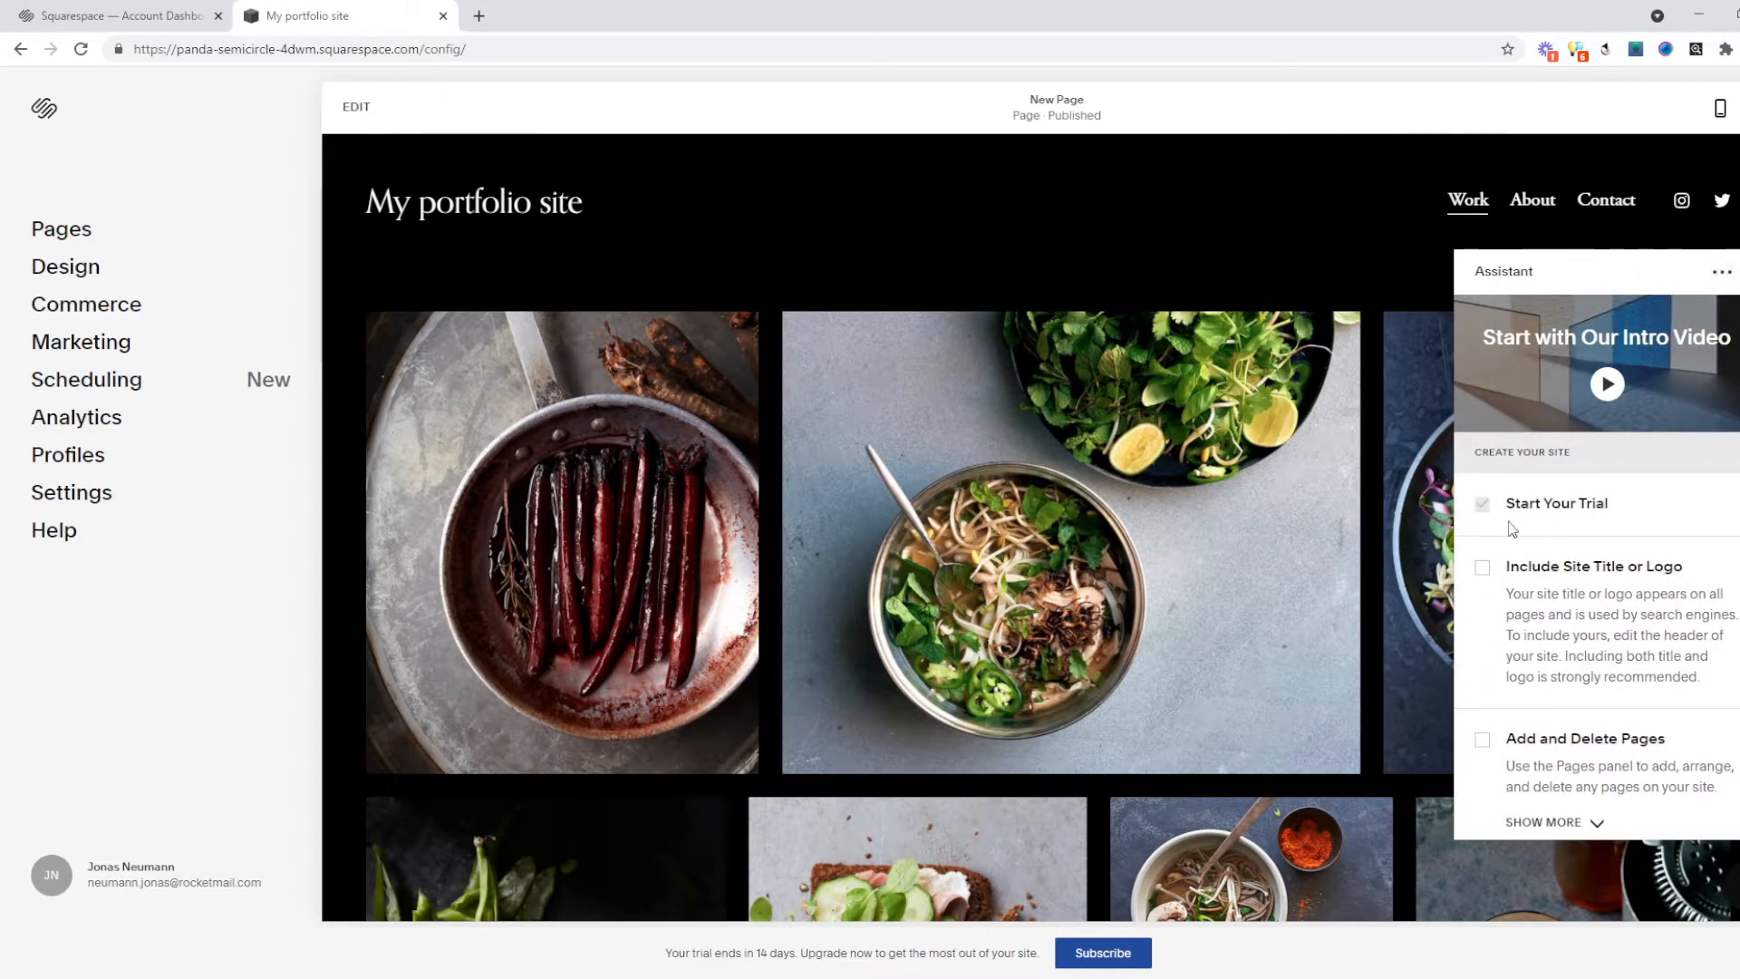
Turn off the Assistant with Don't Show Again, dismiss its notice, and edit the portfolio page.
click(1721, 272)
click(1672, 396)
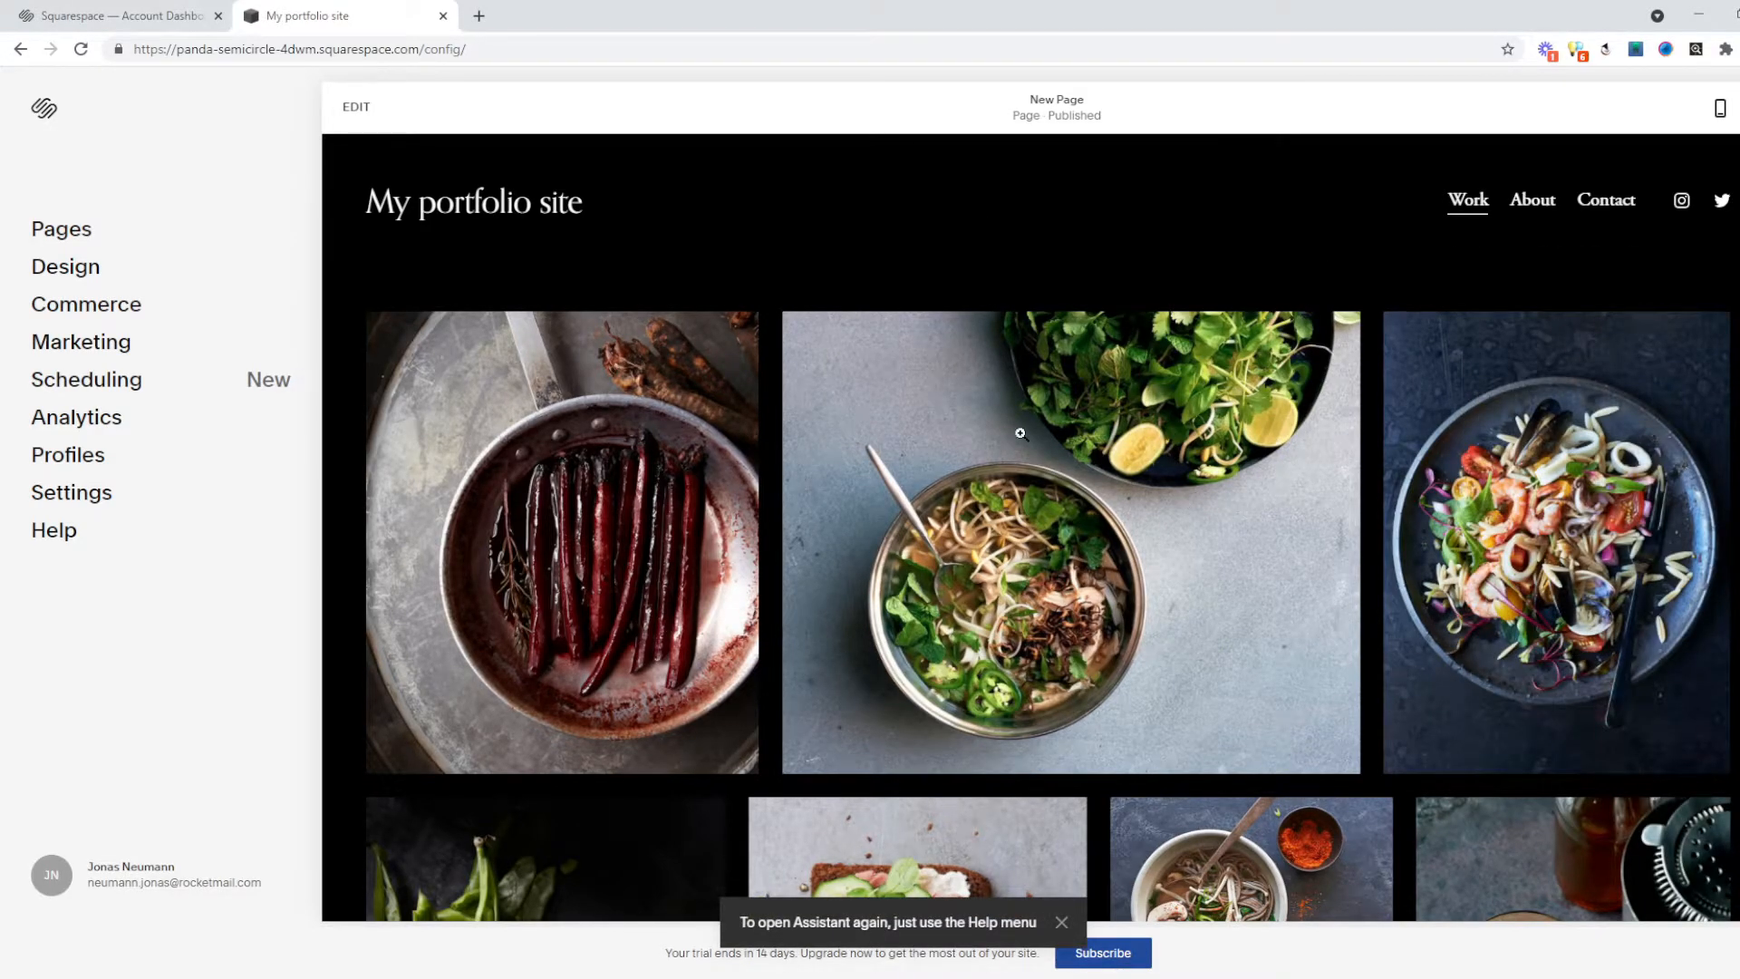
scroll(1020, 434, down, 5)
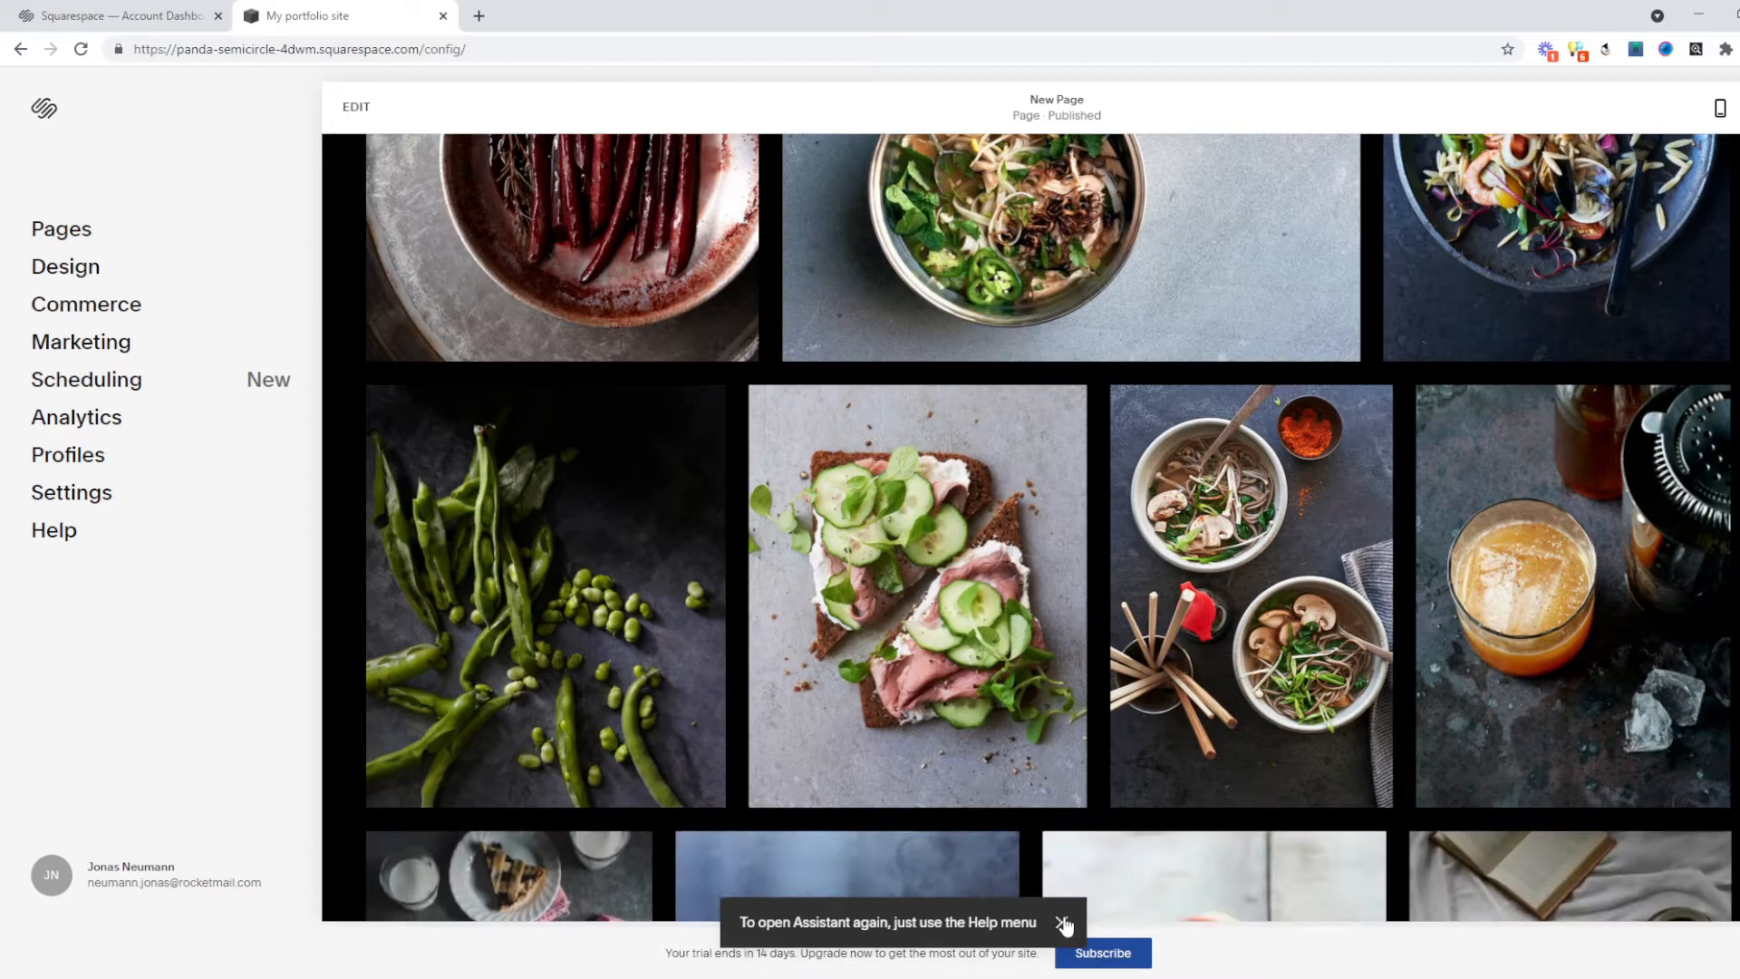
click(1061, 922)
scroll(1048, 525, up, 5)
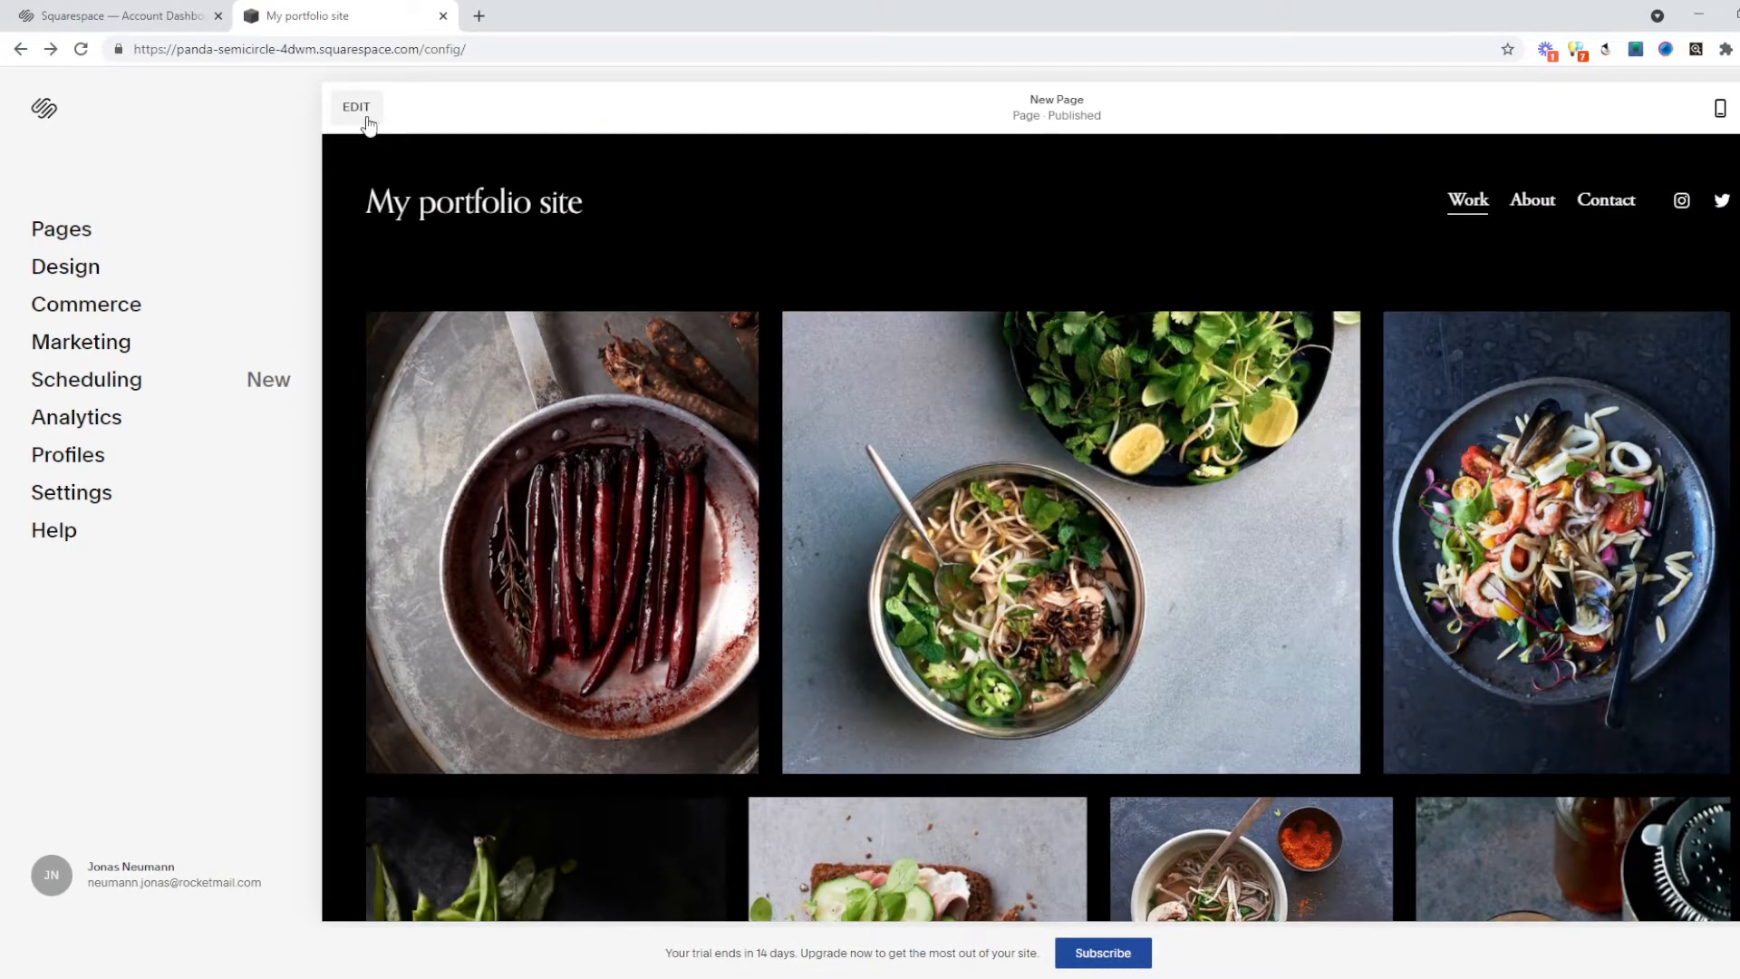
click(356, 108)
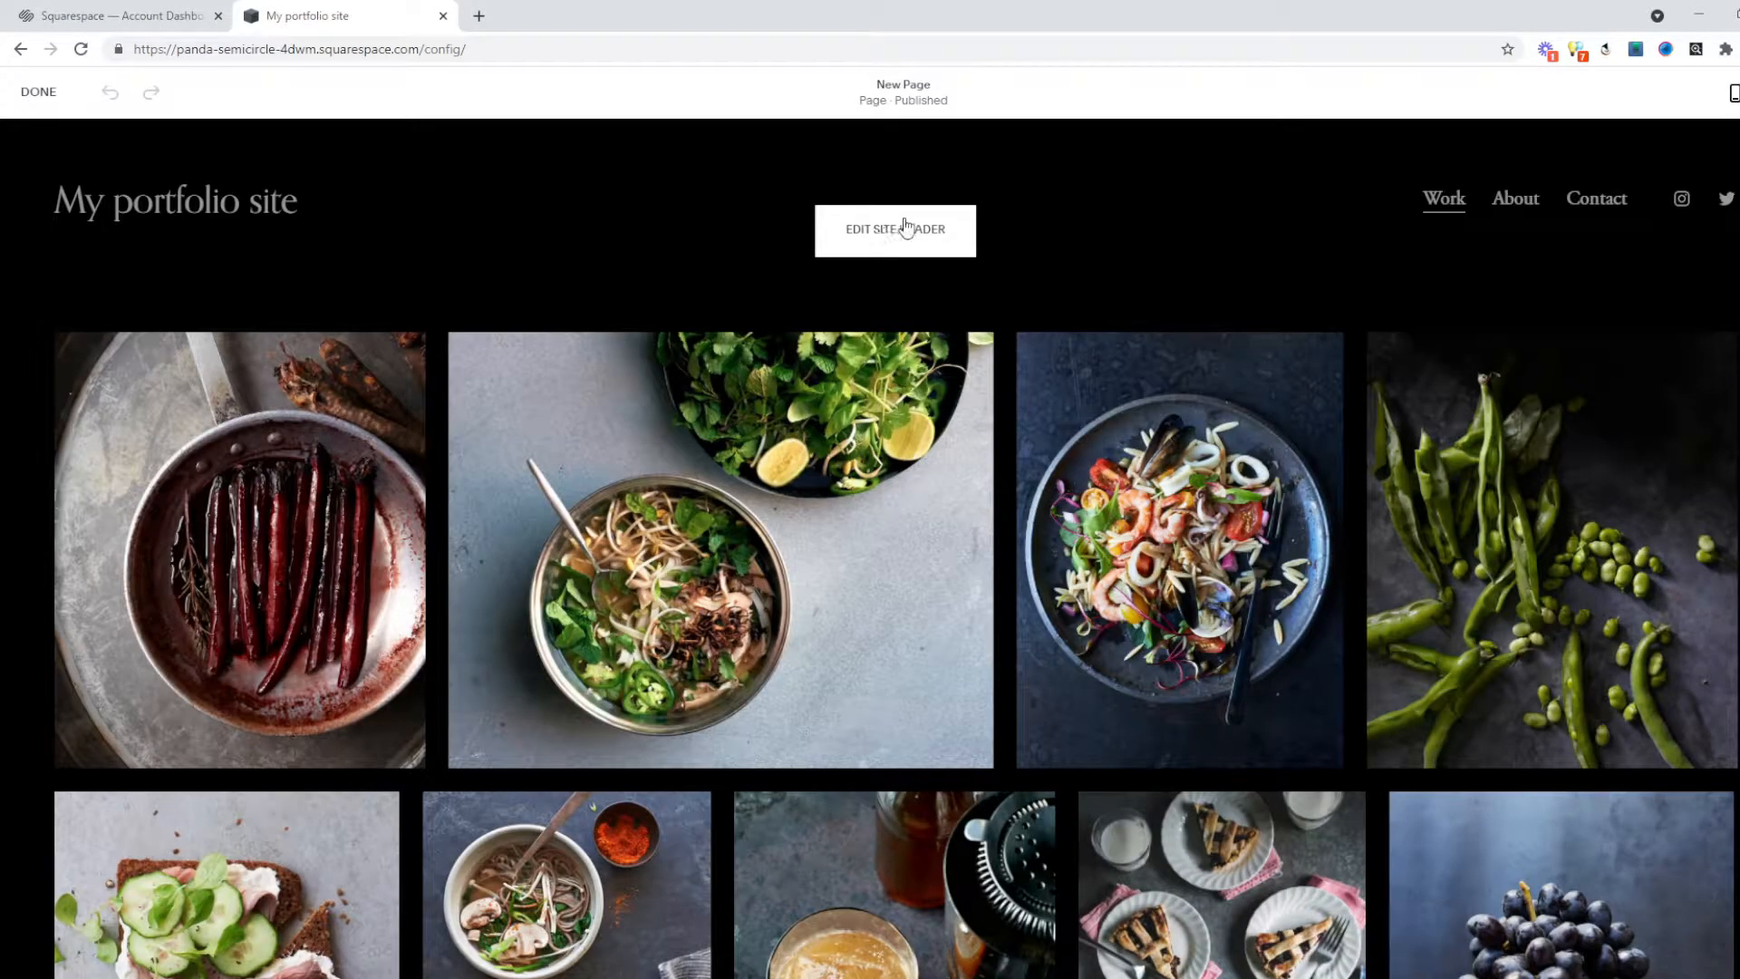
Open the header's Site Title & Logo settings, try adding a logo, and close the empty library.
click(904, 225)
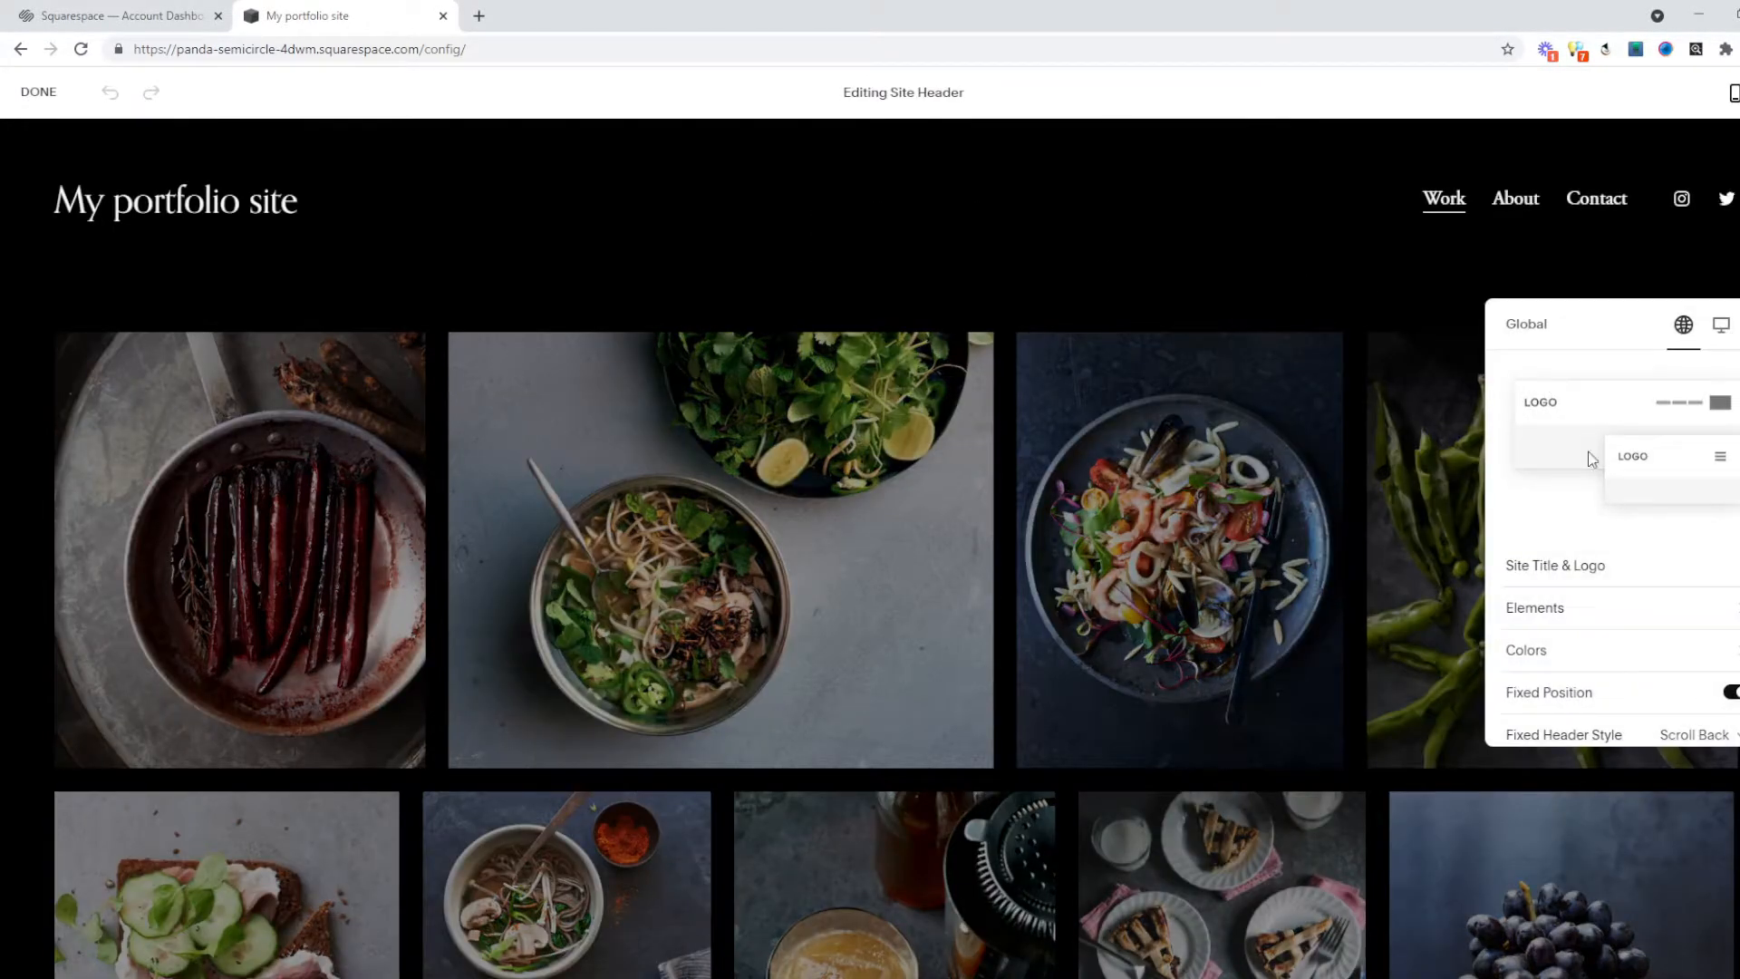
click(1689, 564)
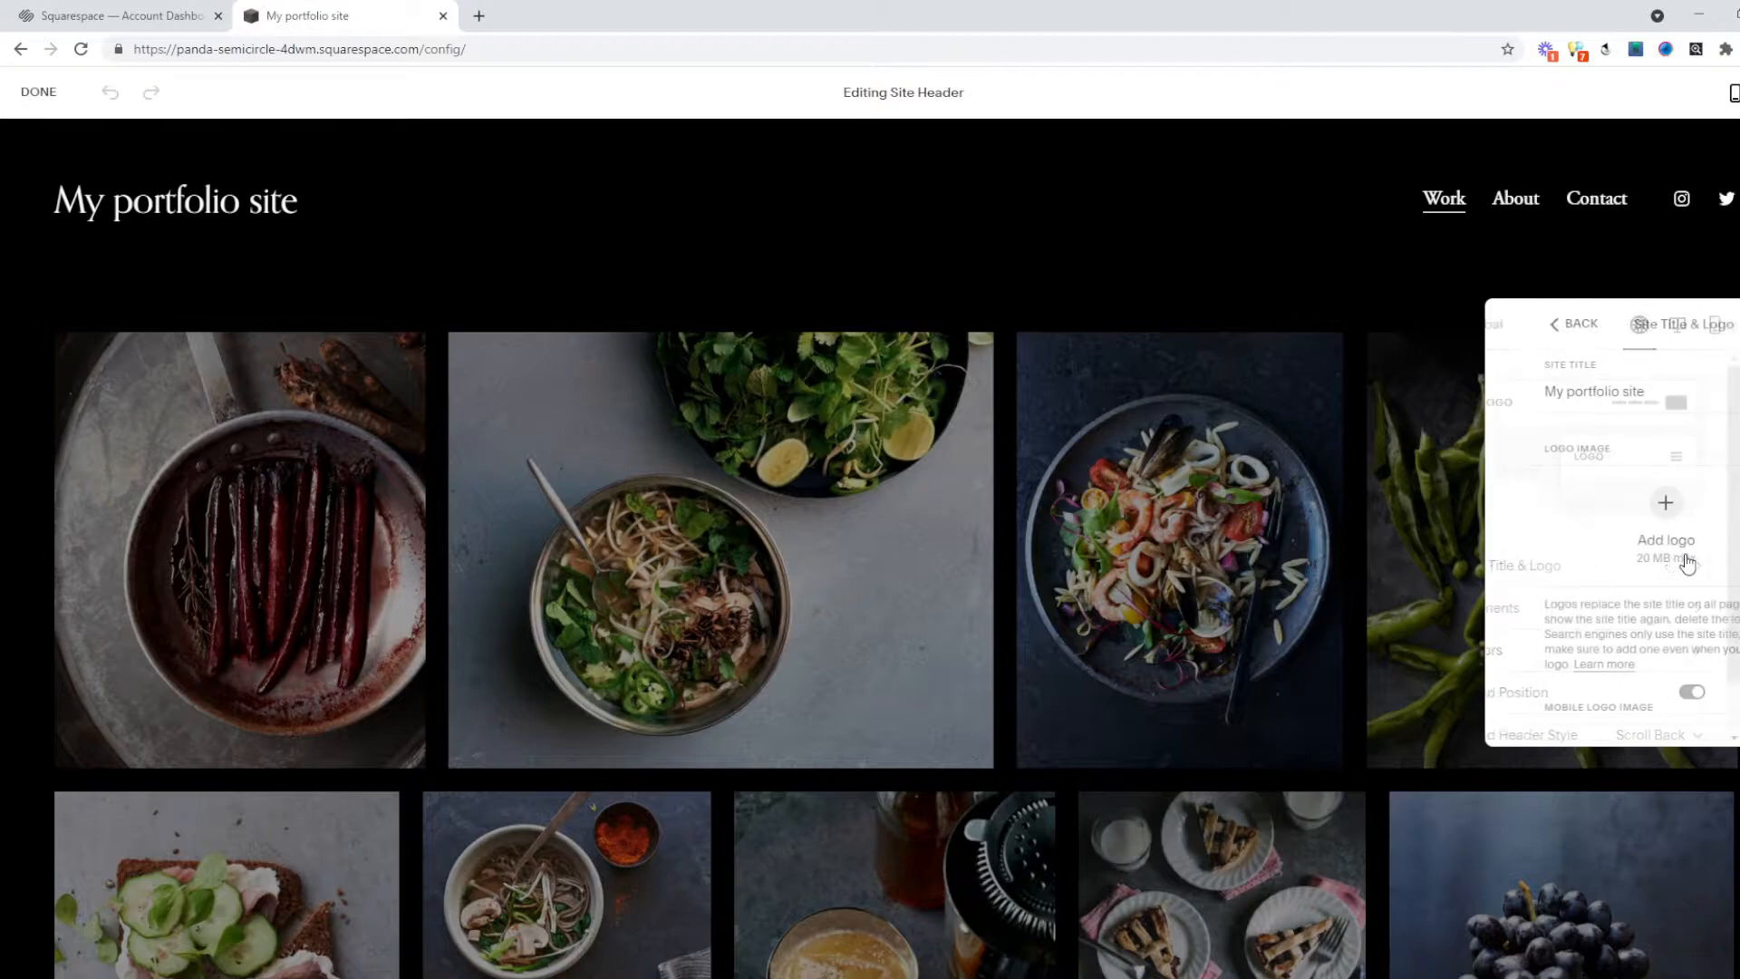
click(1625, 512)
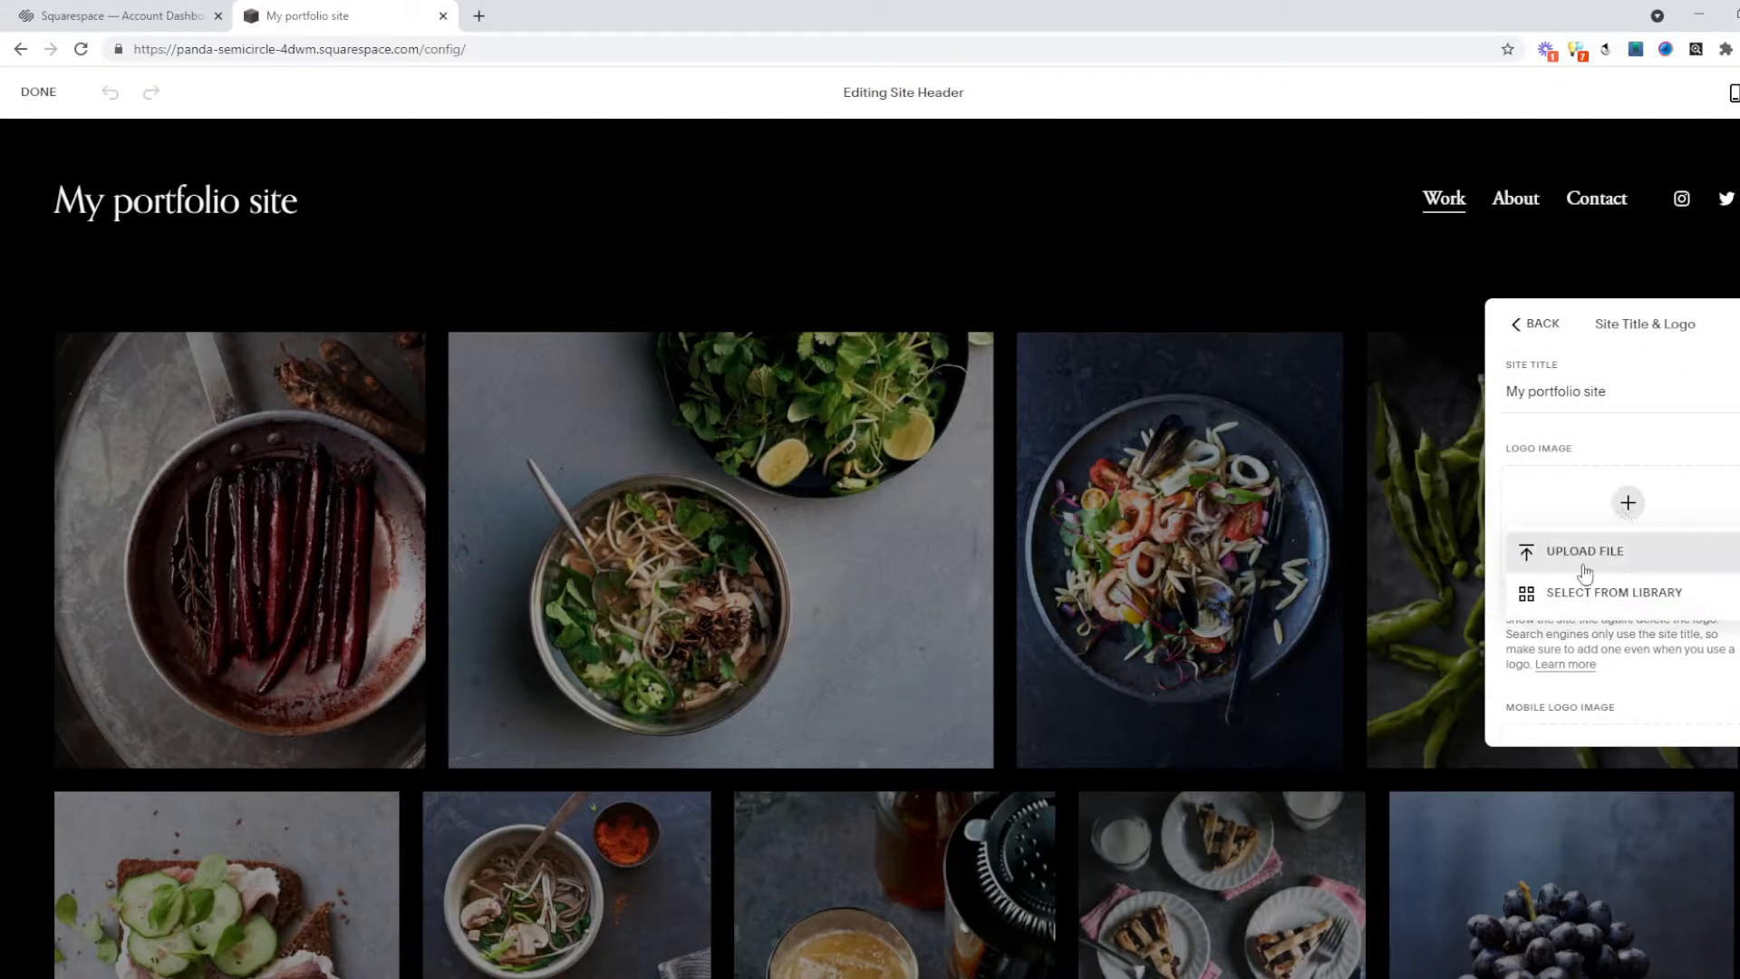
click(1613, 605)
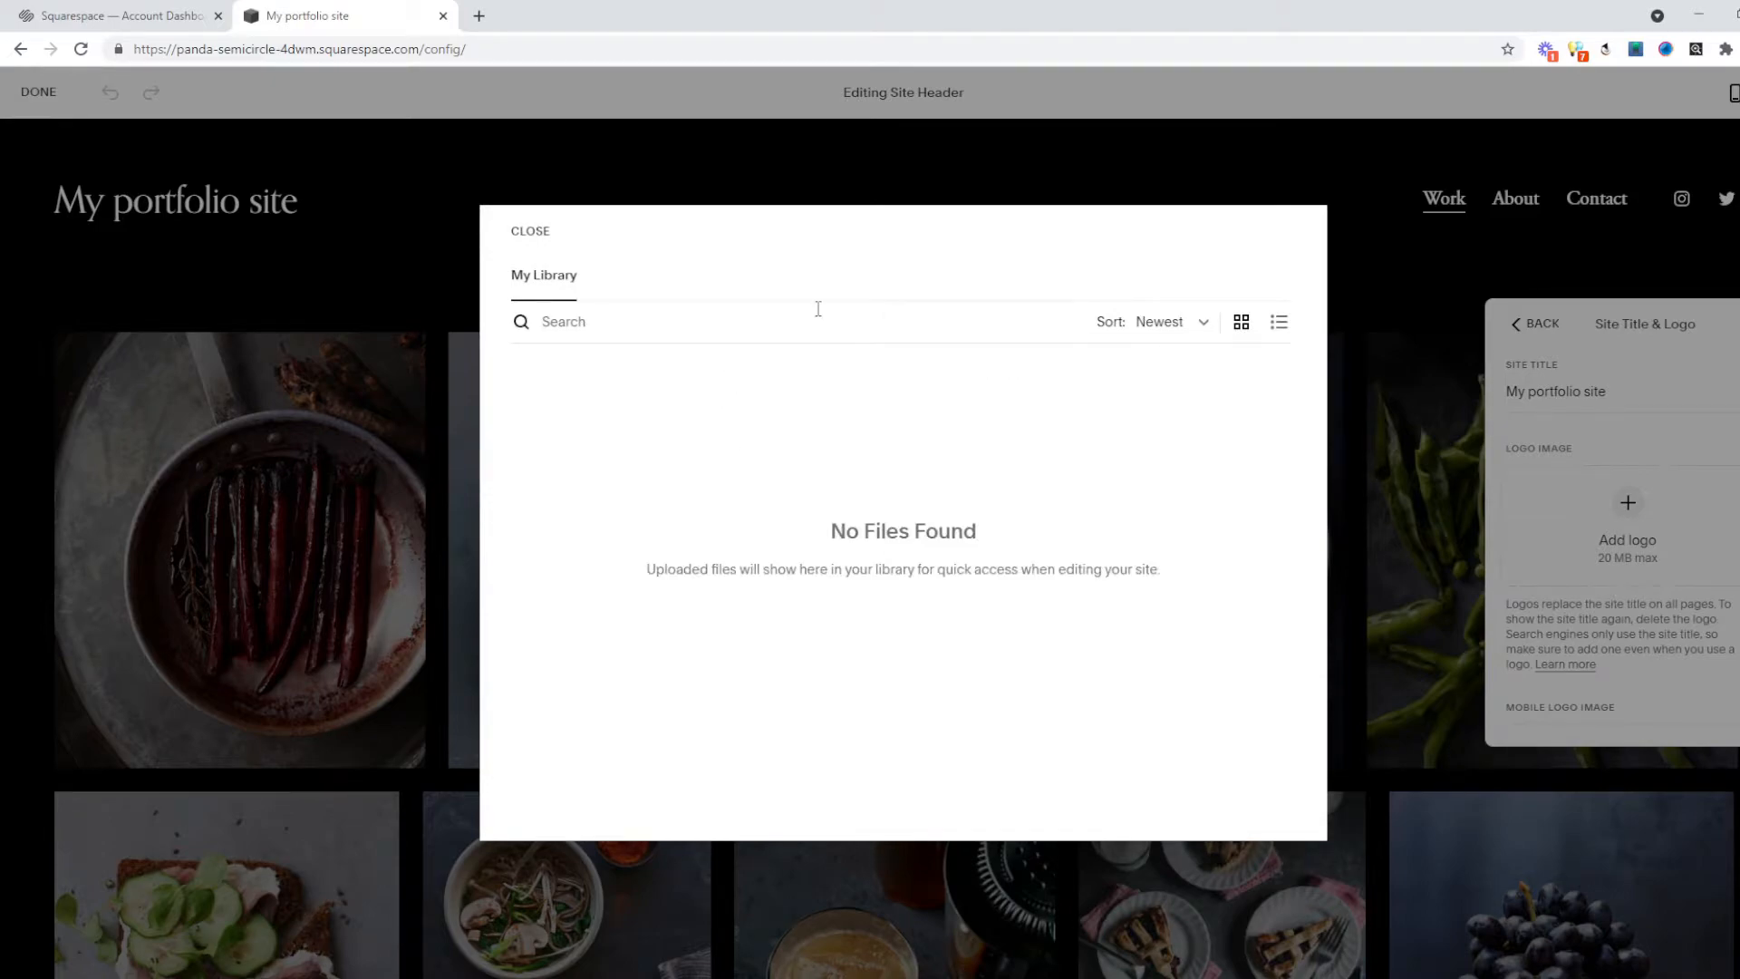
click(524, 232)
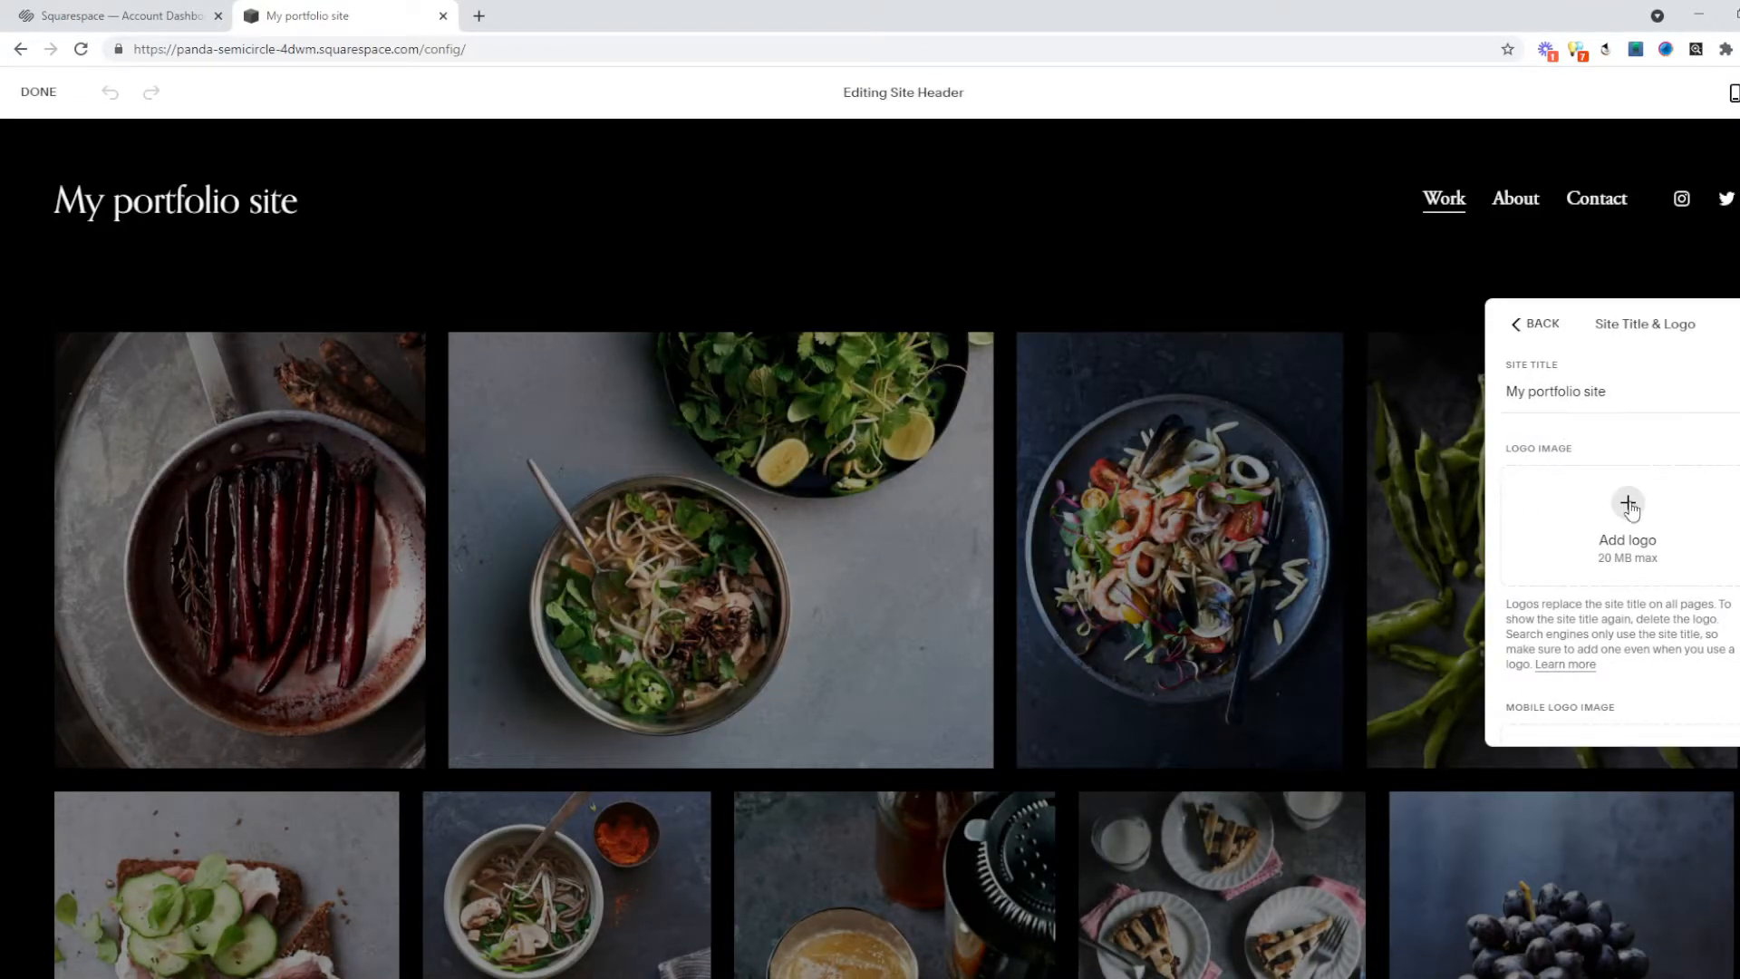
scroll(1628, 544, down, 2)
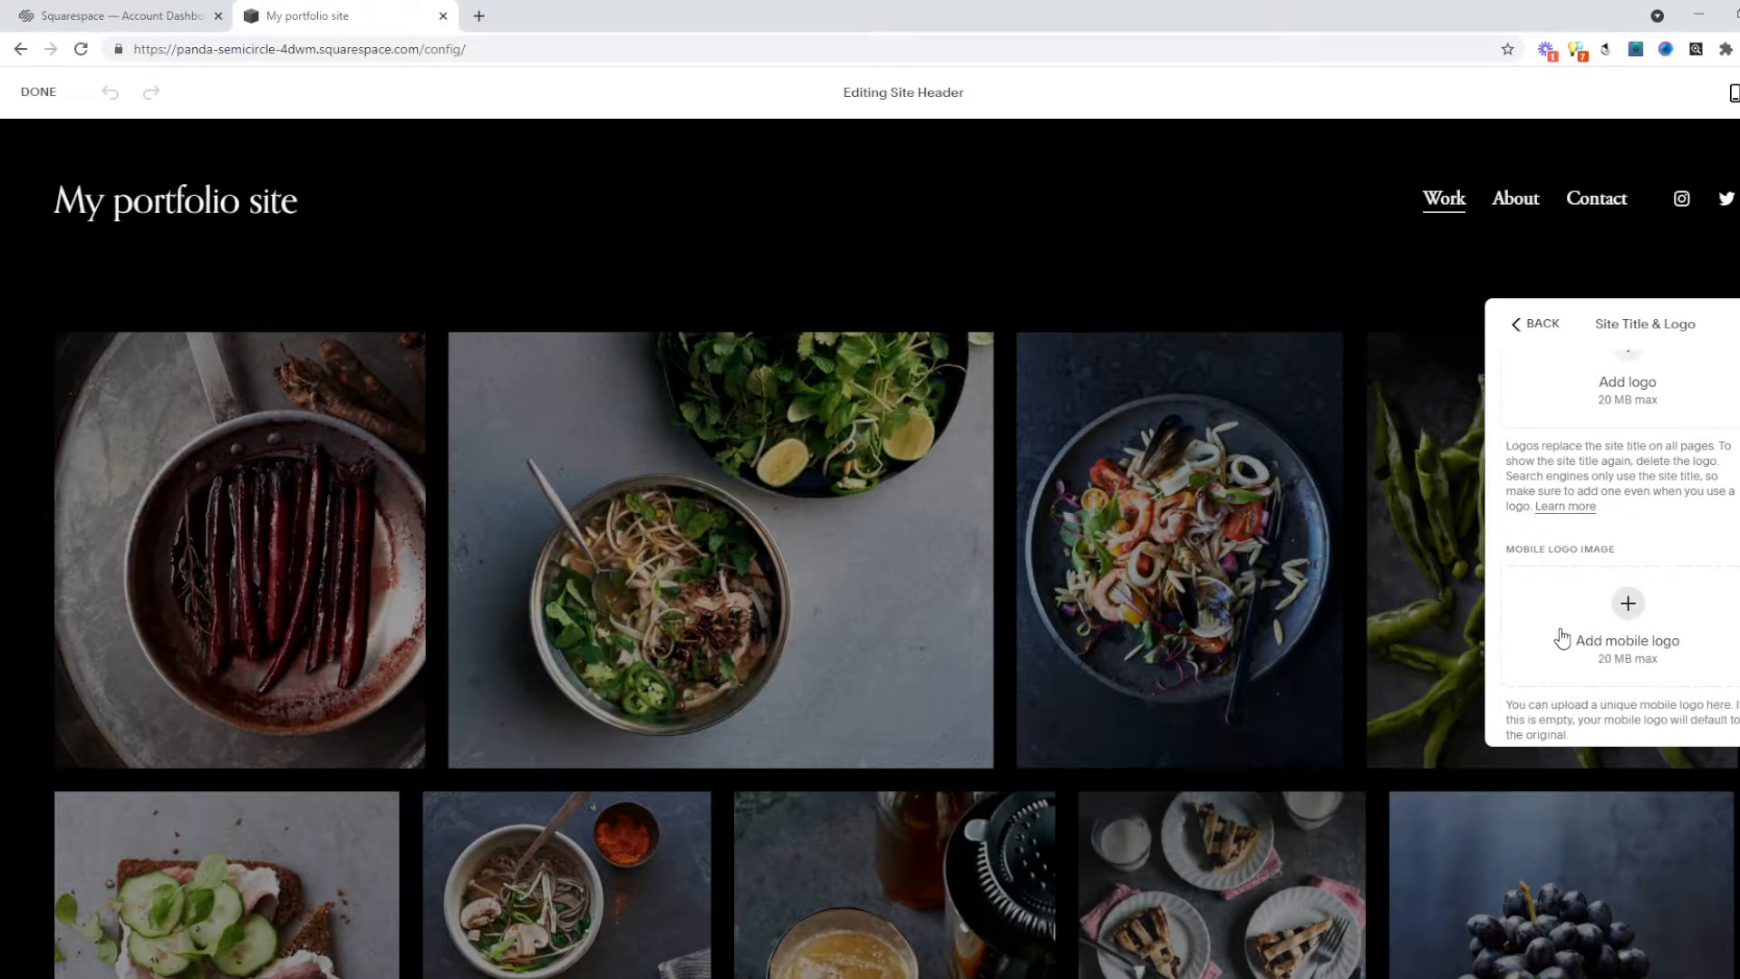
scroll(1652, 589, up, 2)
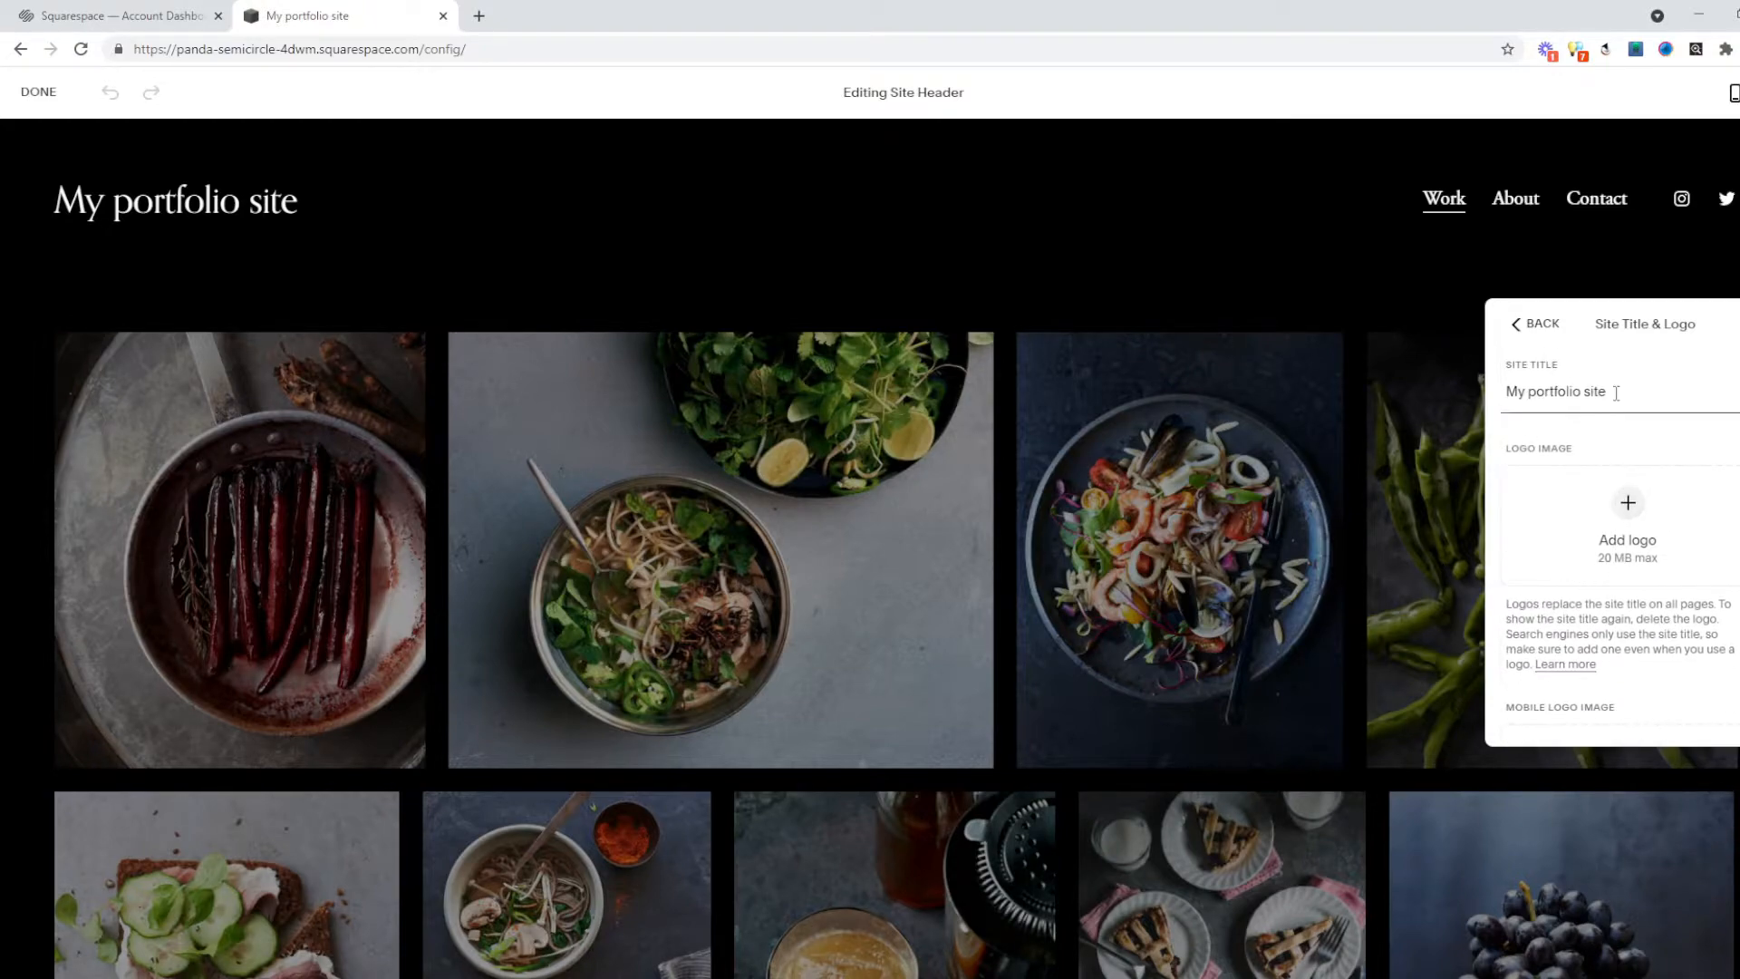
text(ds)
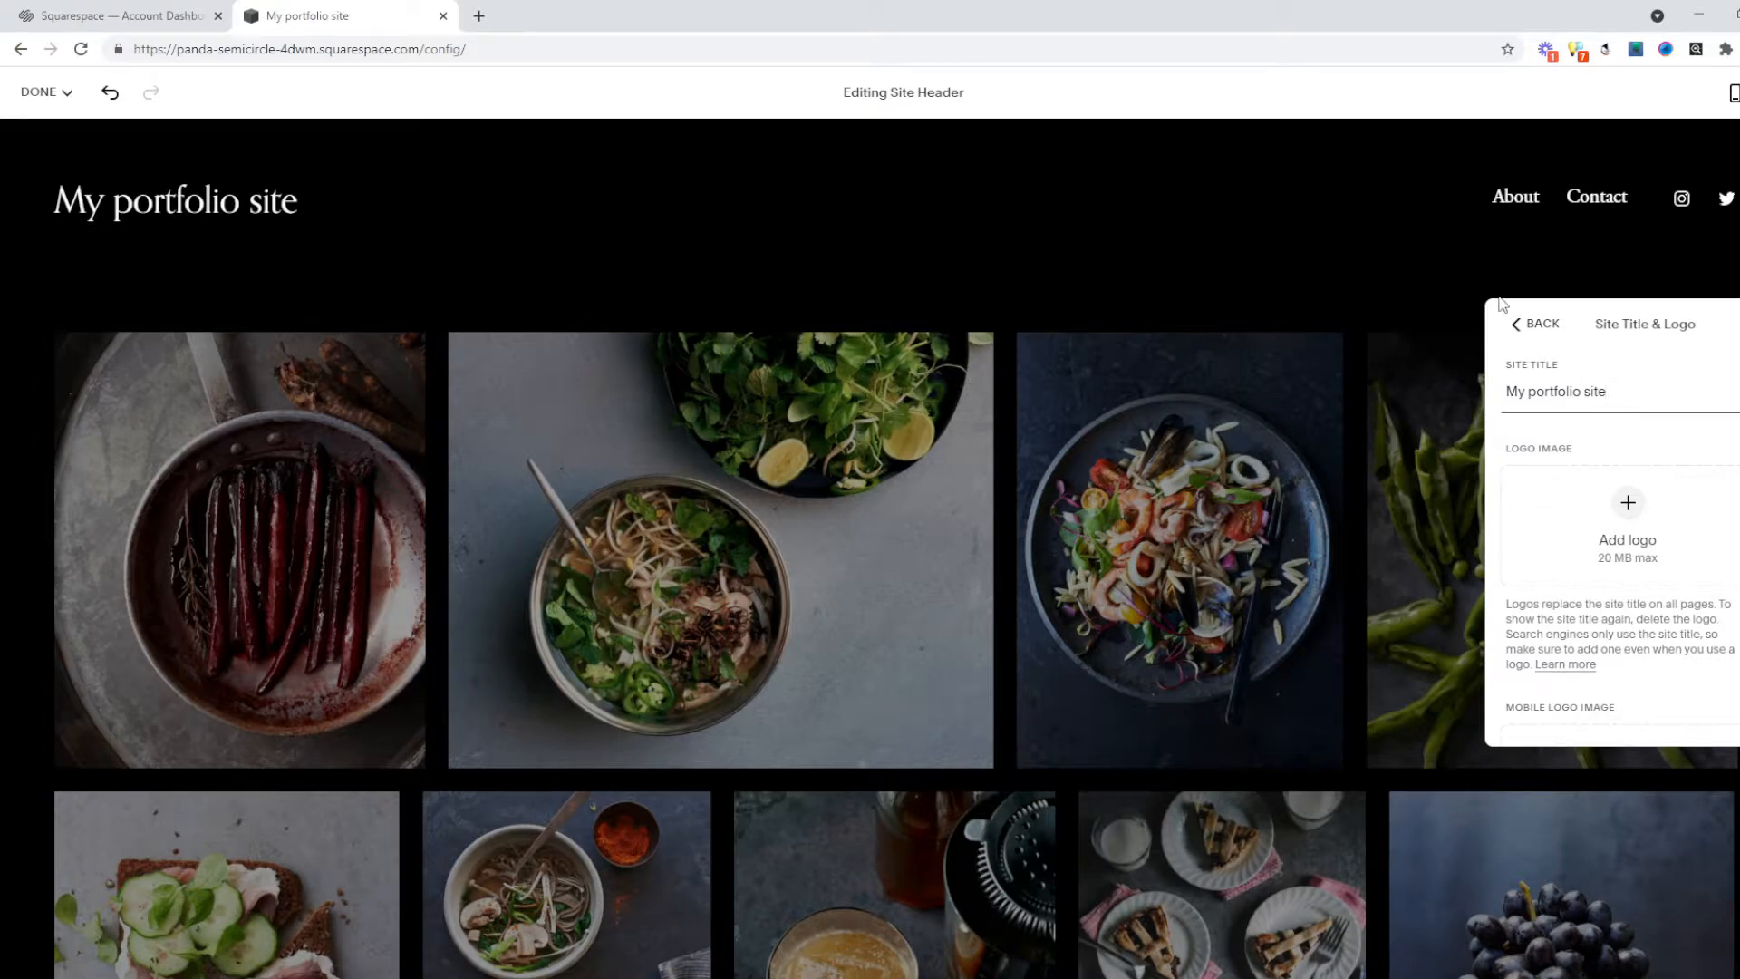
Toggle the header's Social Links element off and back on.
click(1517, 324)
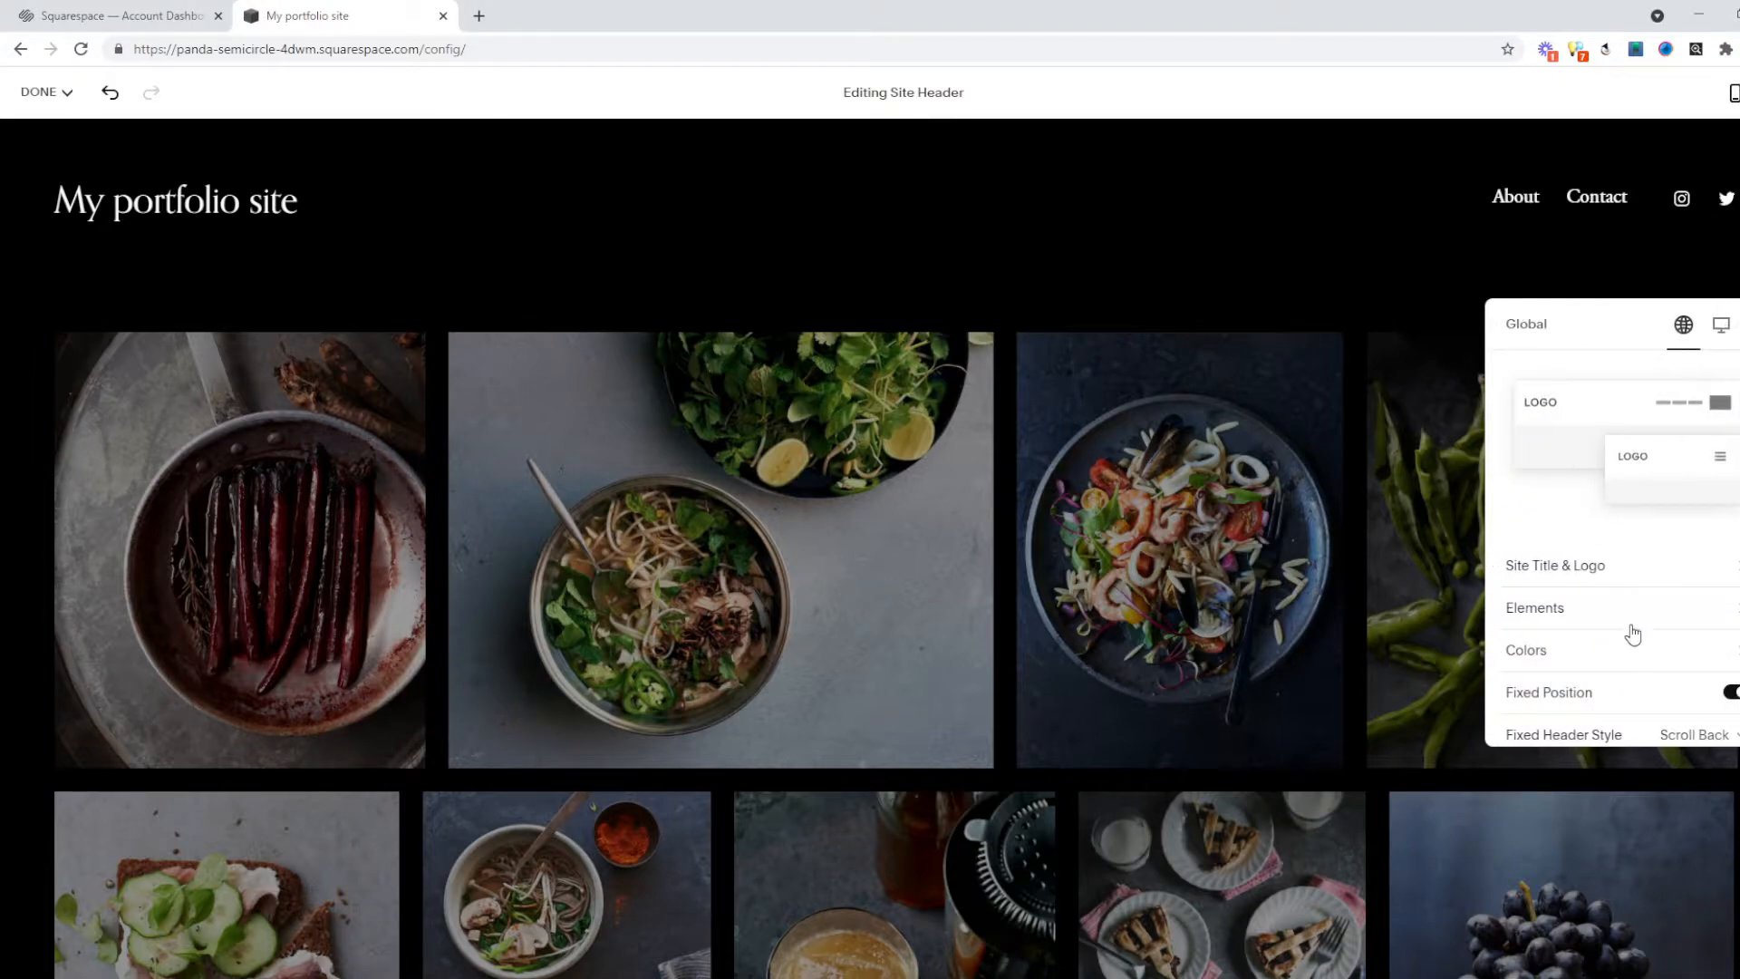
click(1619, 624)
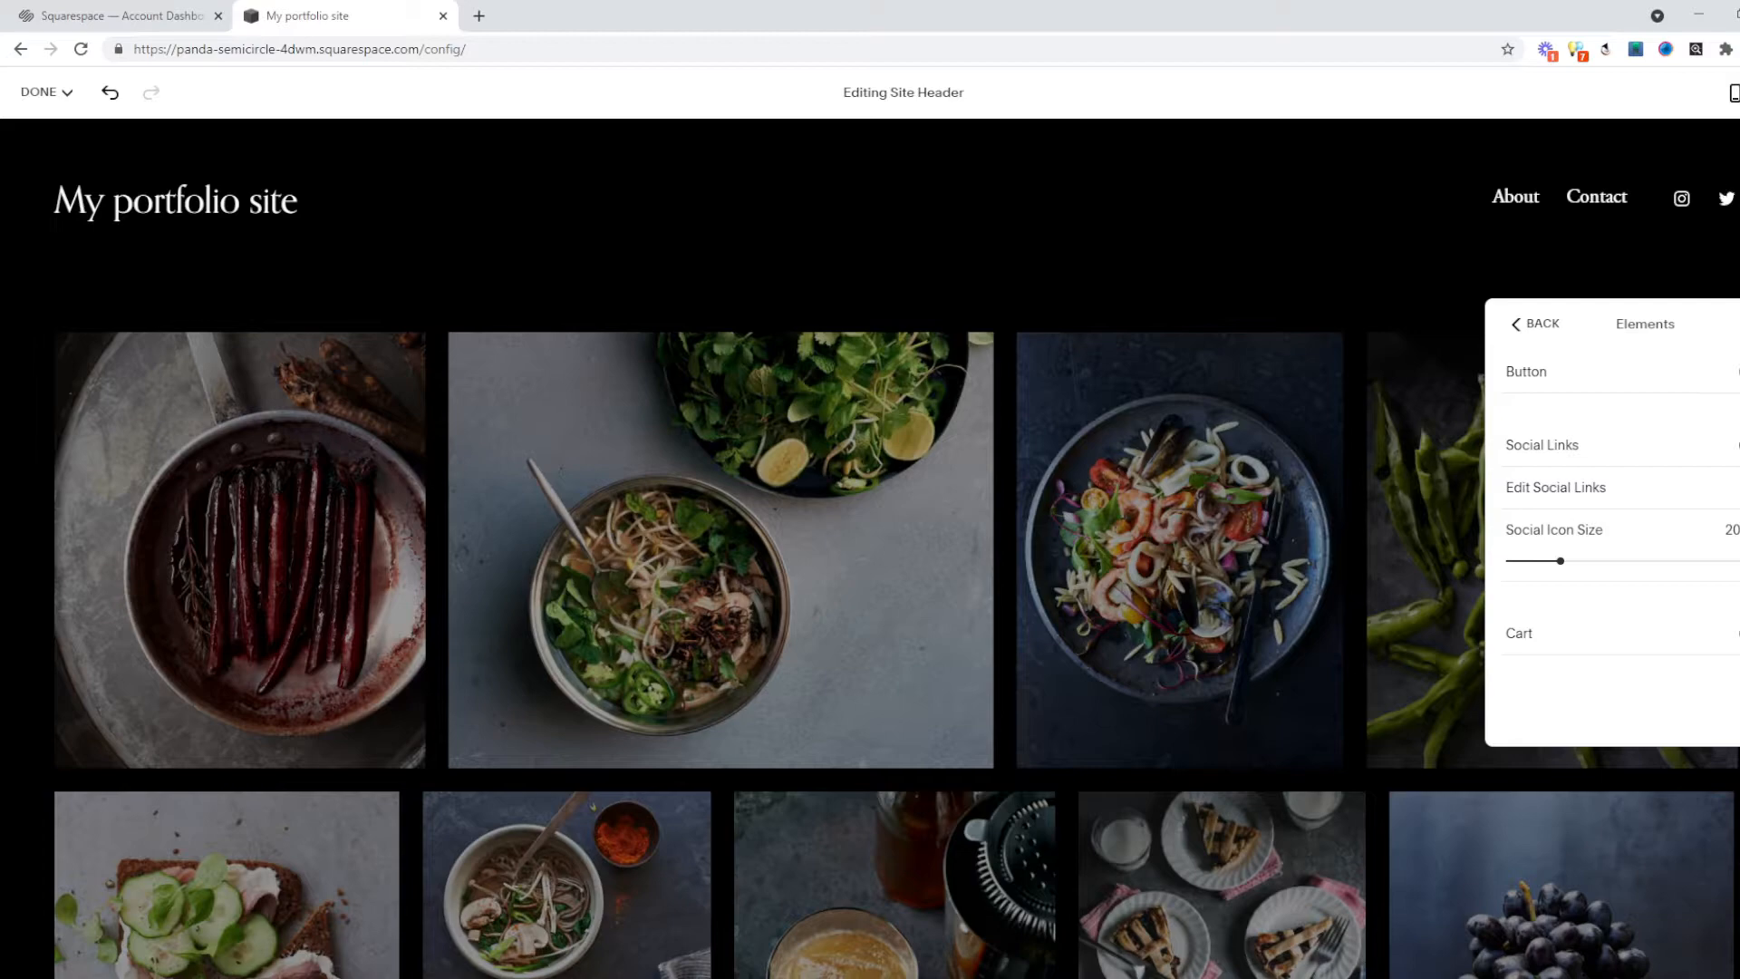
click(1738, 445)
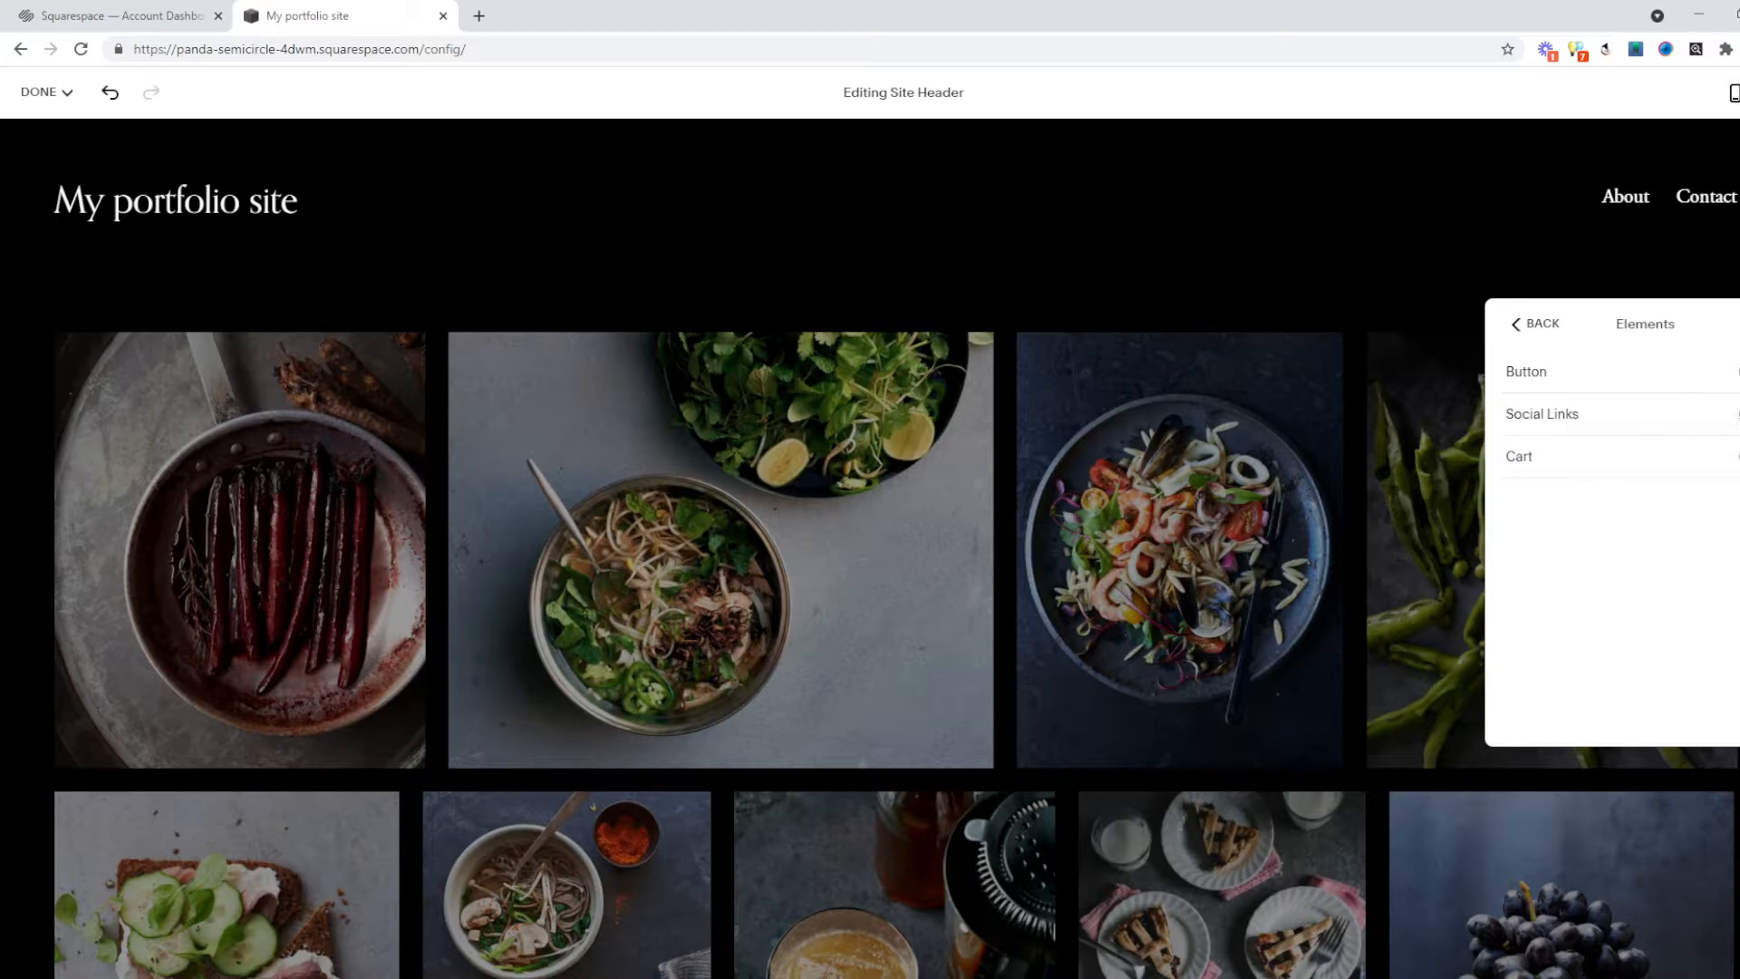
click(1738, 413)
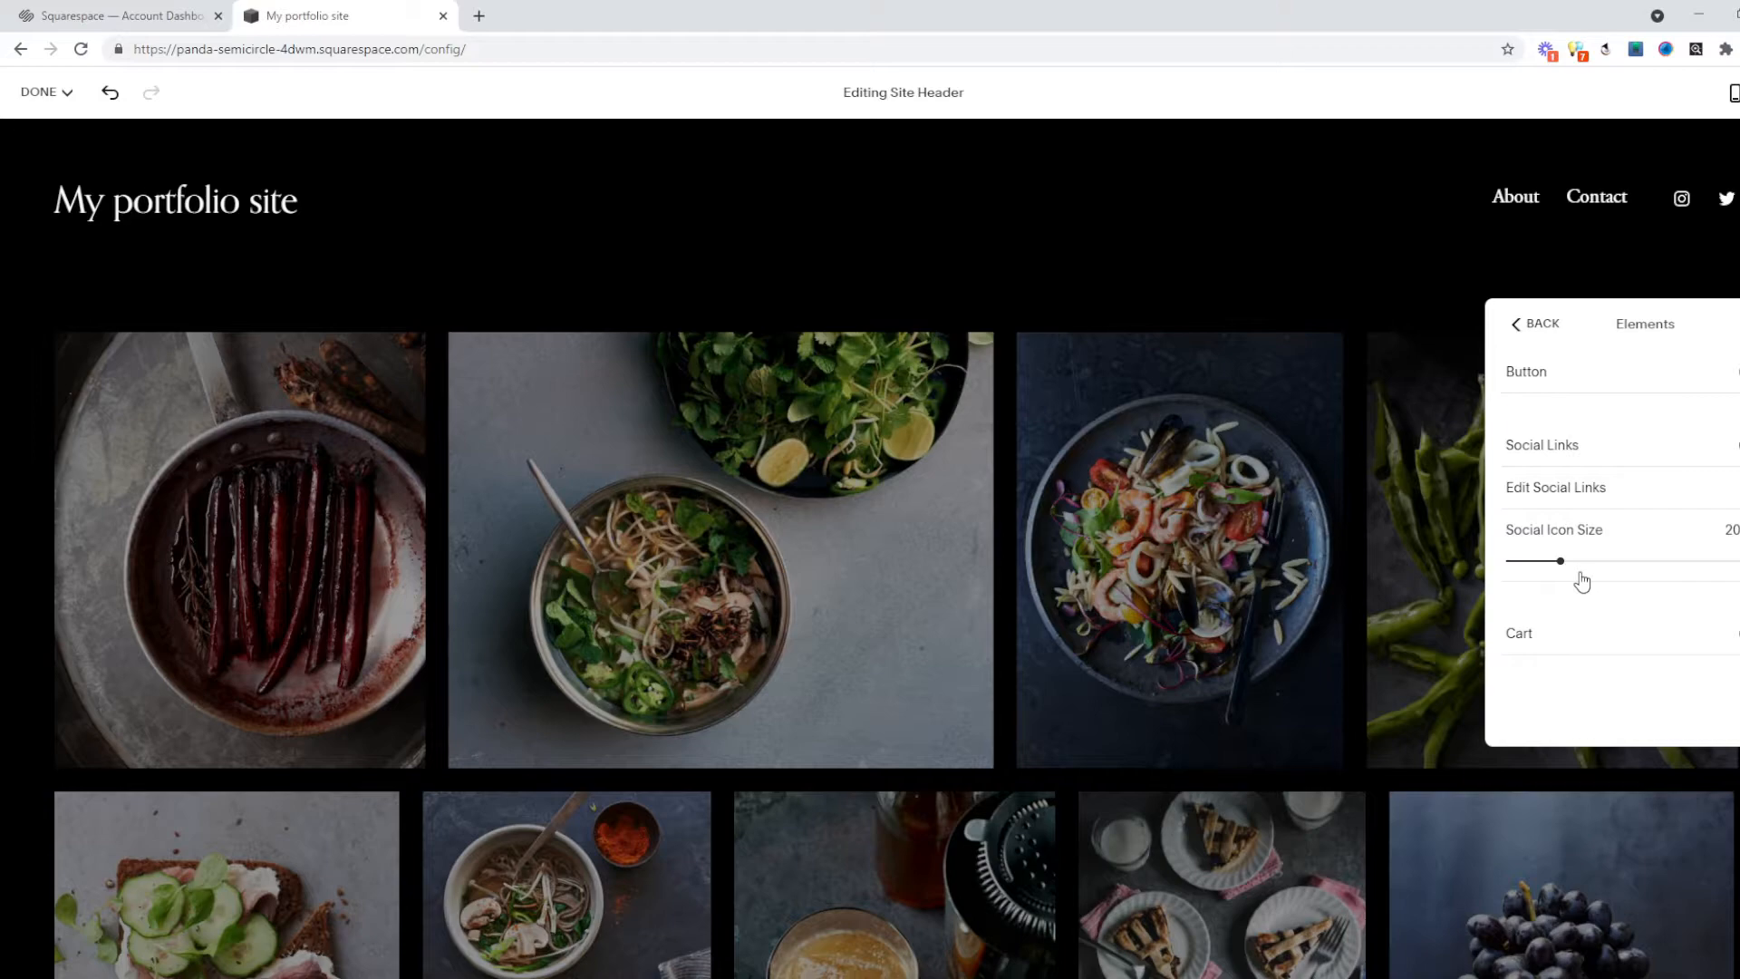
Review the header Colors settings and close the header editor.
click(1513, 324)
scroll(1693, 692, down, 1)
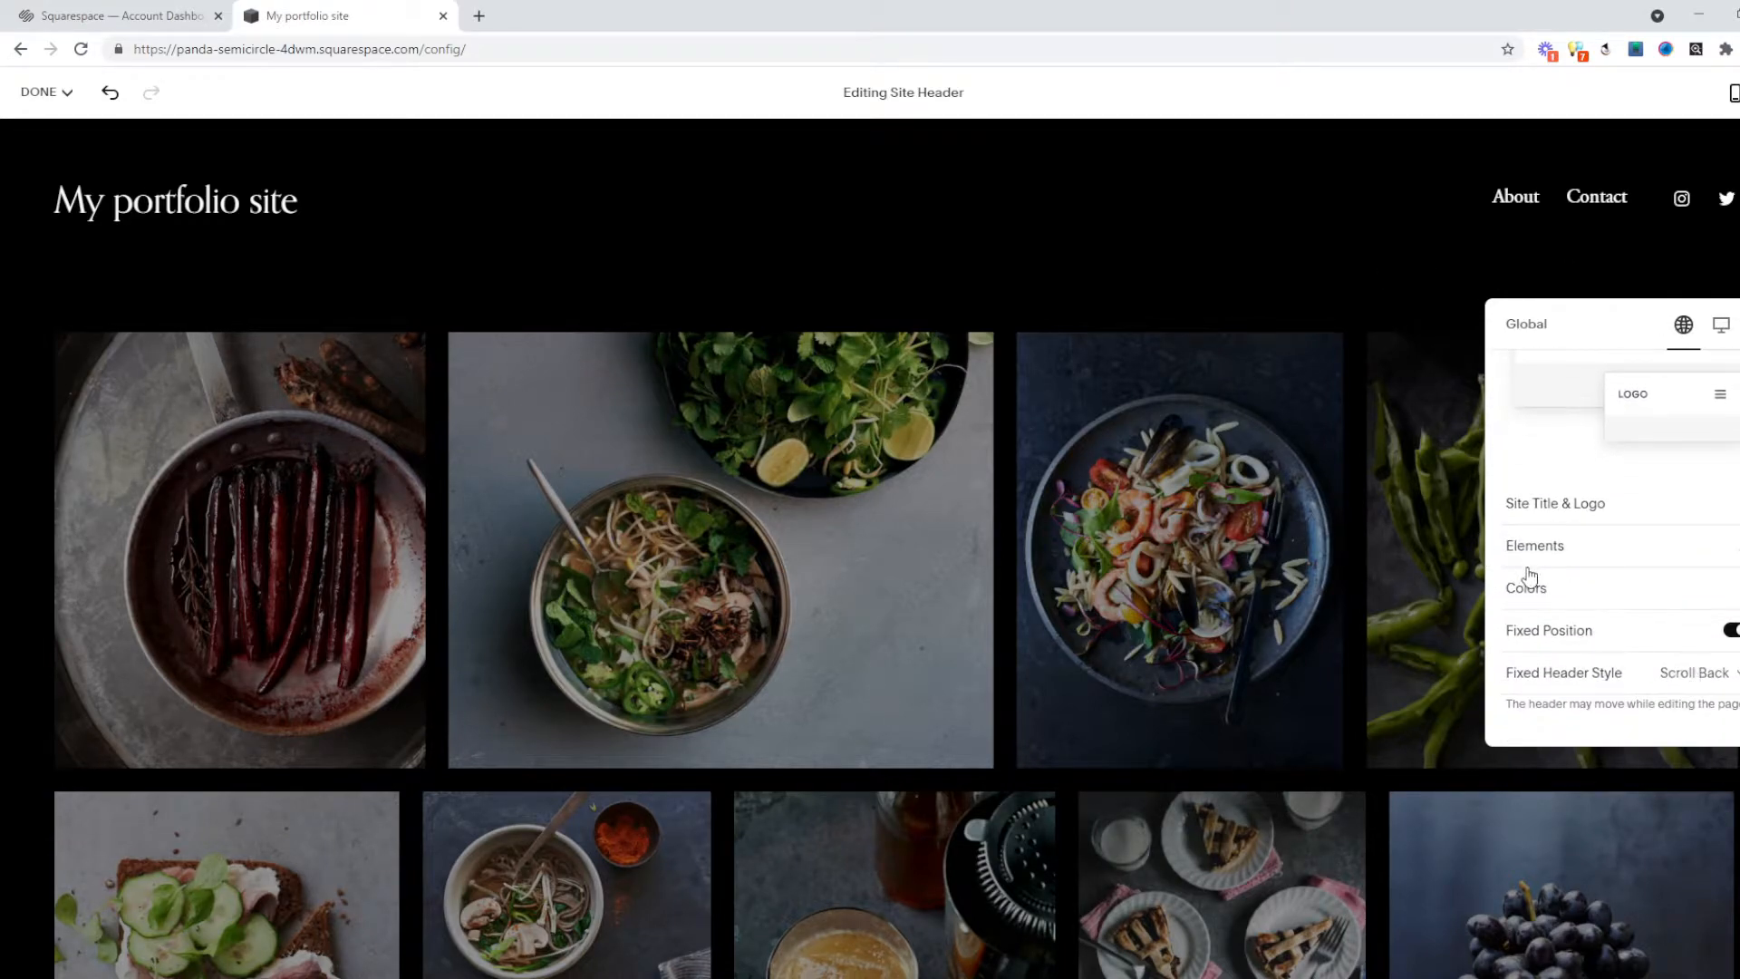
click(1578, 595)
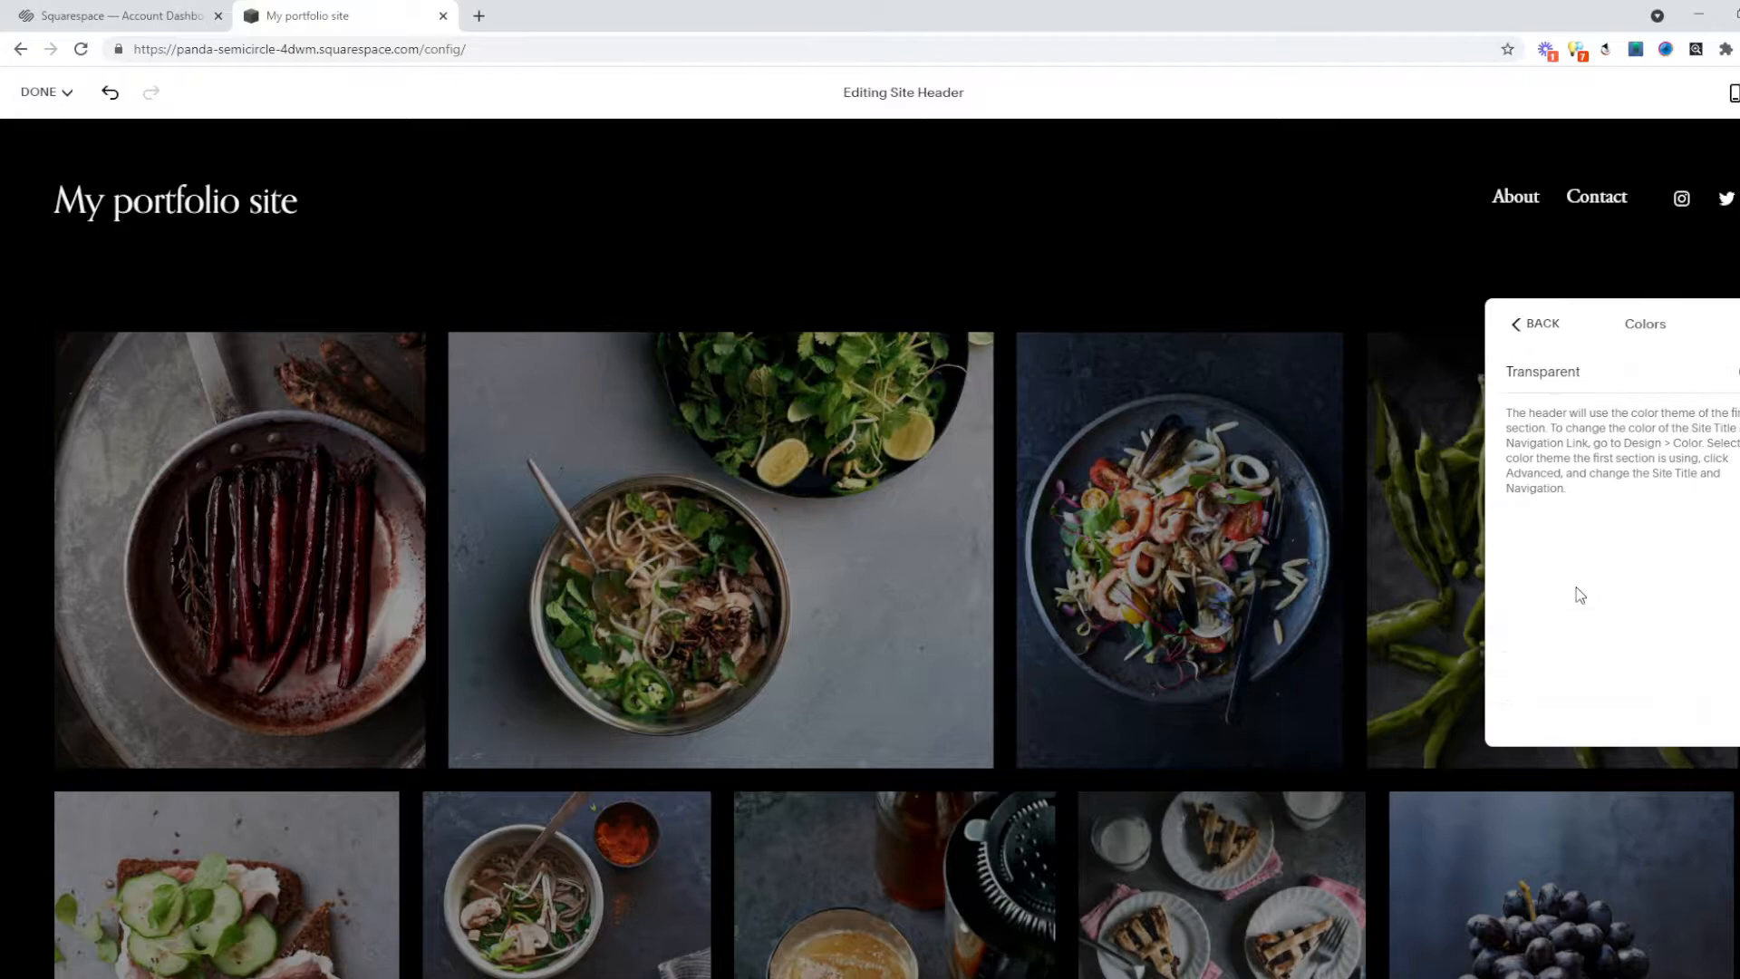
click(1296, 249)
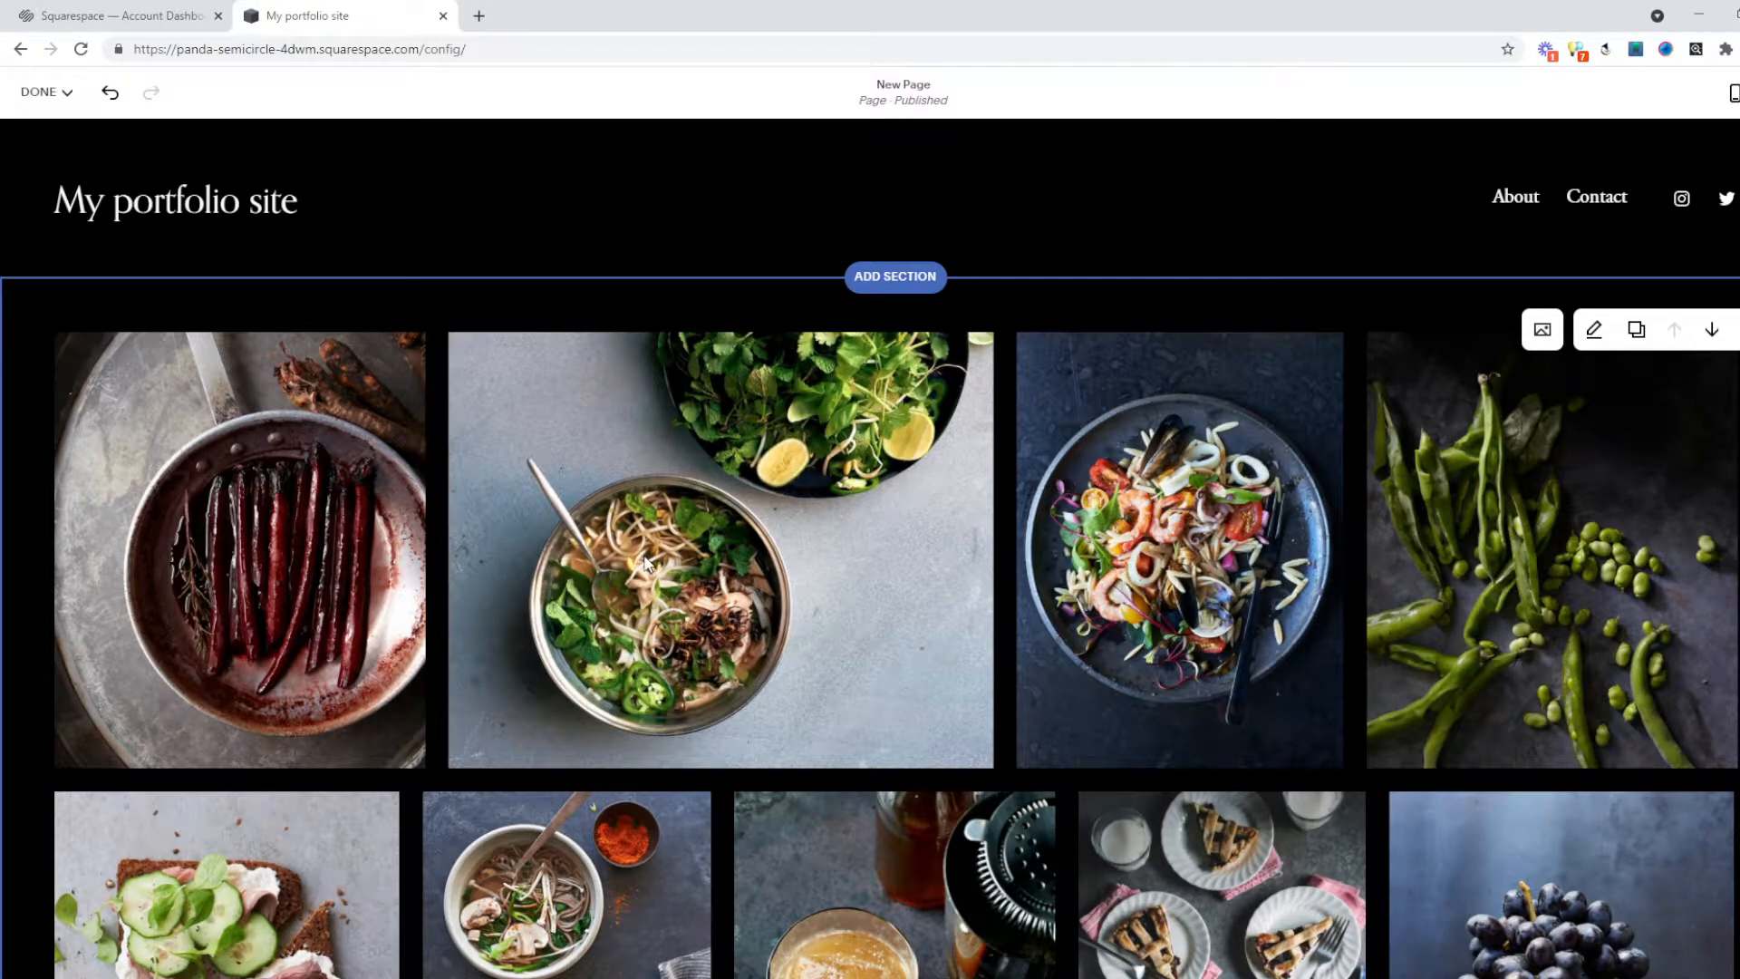
Remove an image from the food gallery, then delete the whole gallery section.
scroll(644, 556, down, 2)
scroll(1199, 634, up, 2)
click(1541, 331)
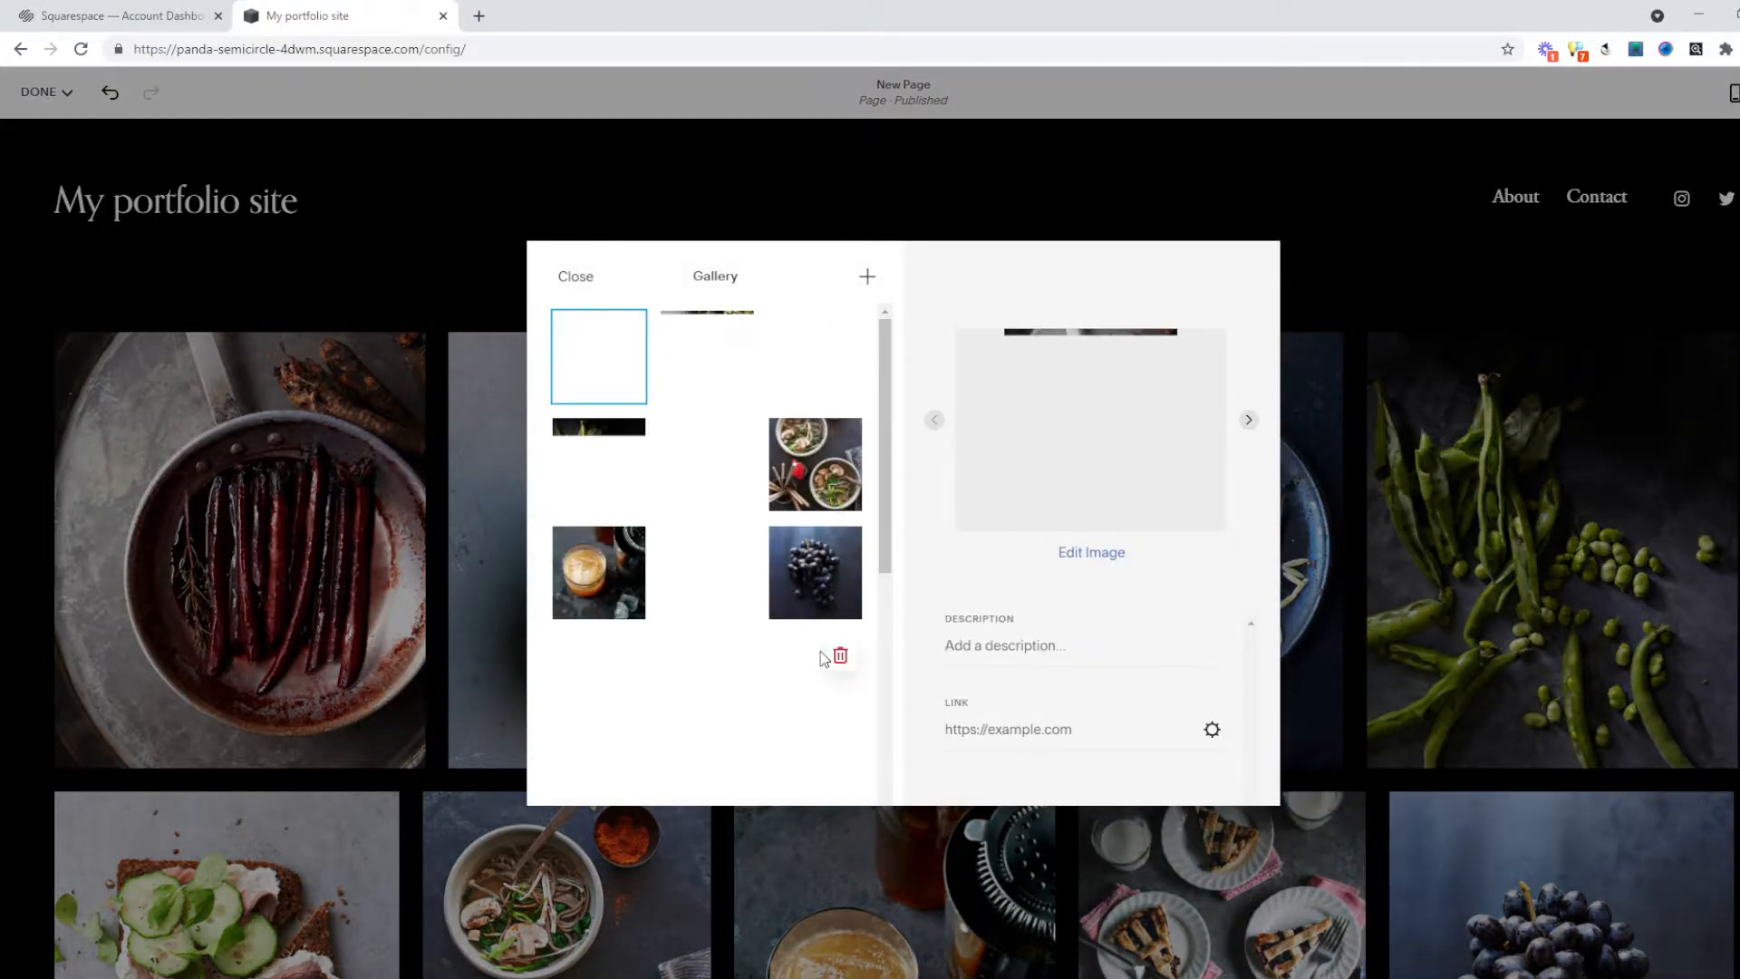
scroll(794, 615, down, 5)
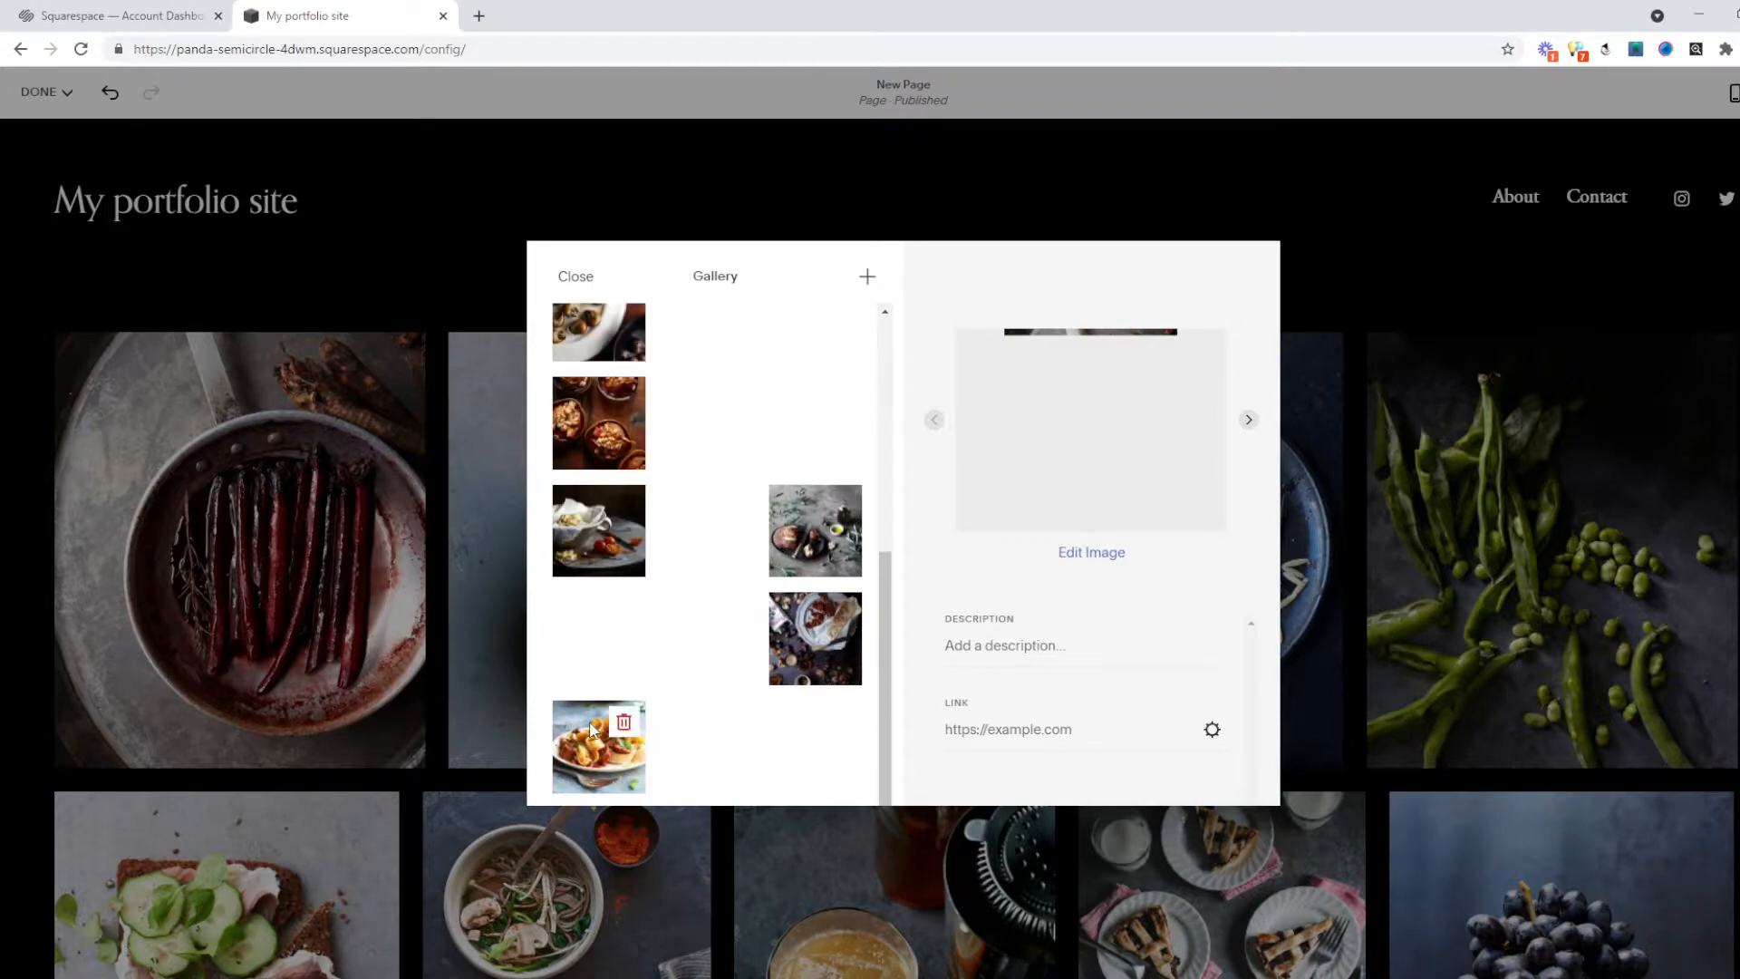
click(622, 723)
click(978, 581)
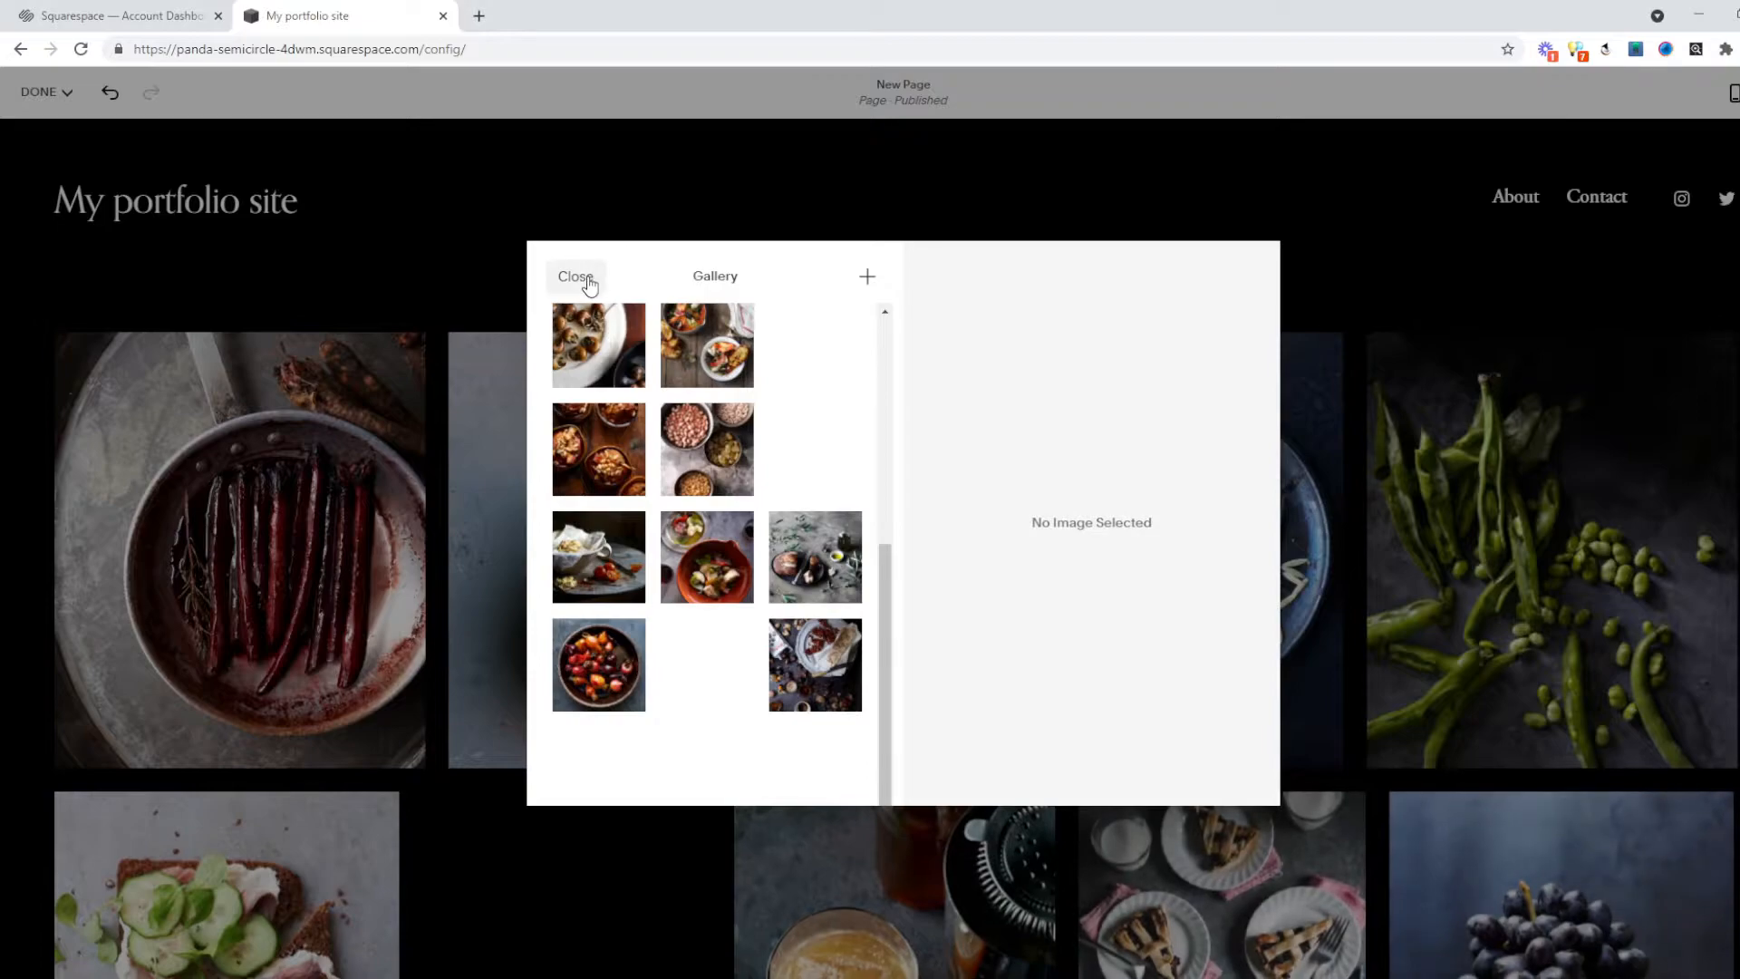
click(576, 276)
click(1739, 330)
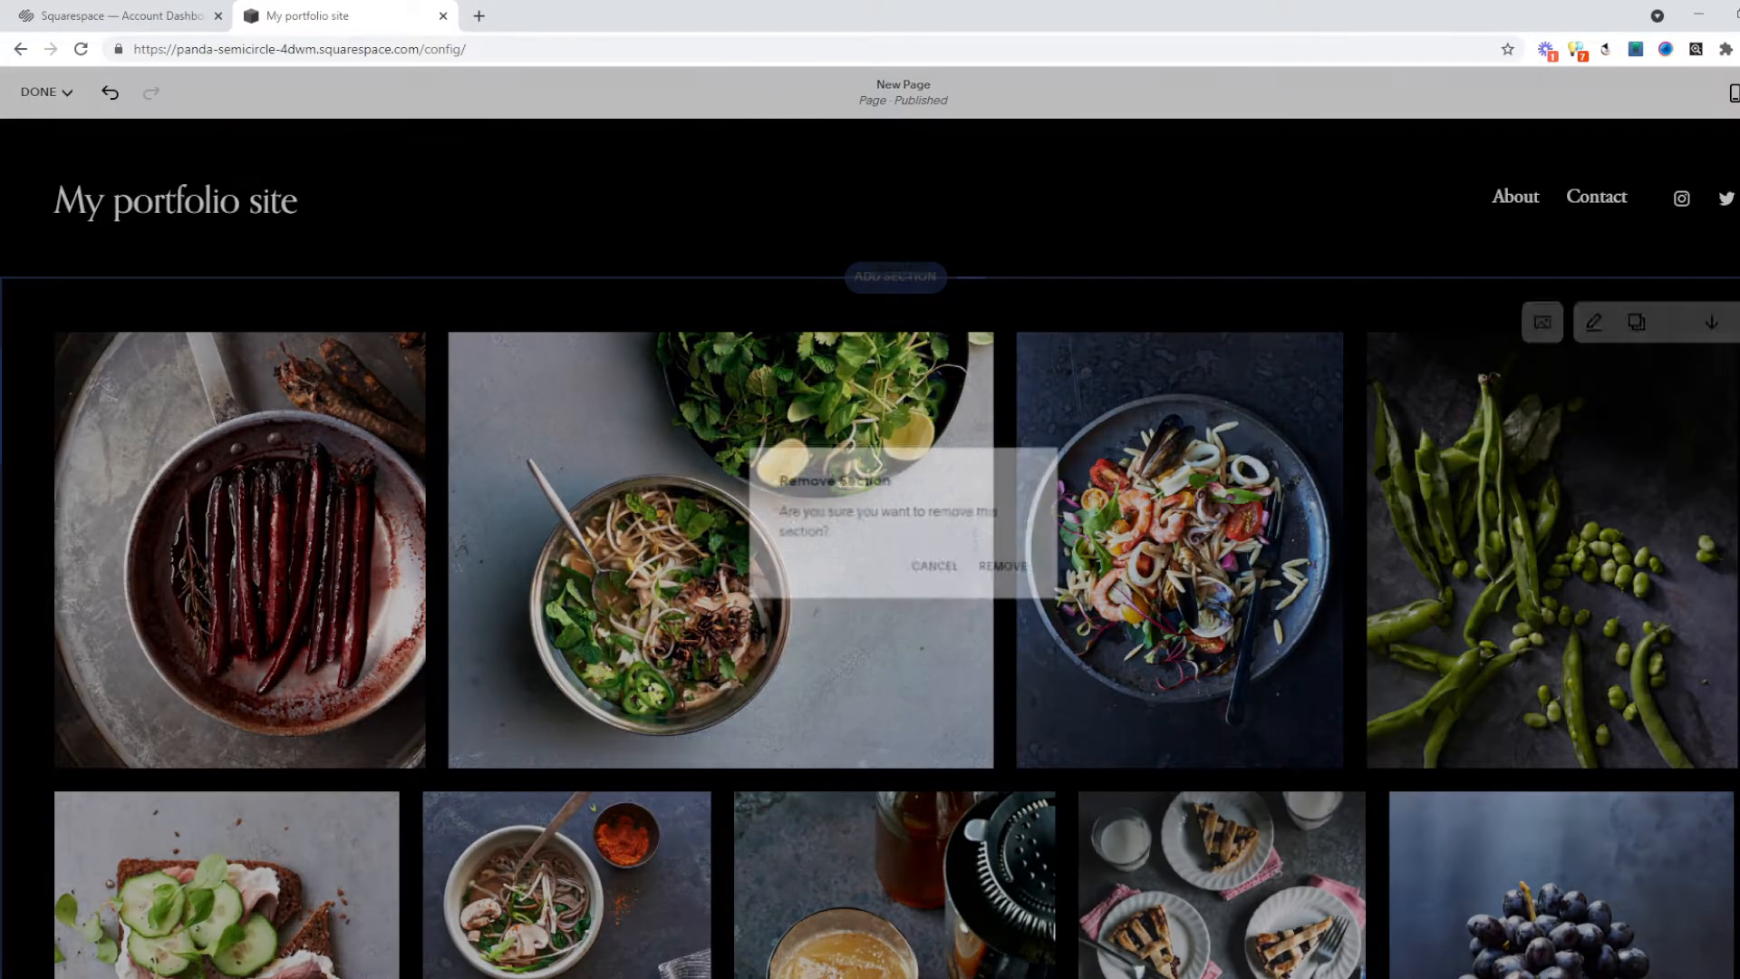
click(1000, 564)
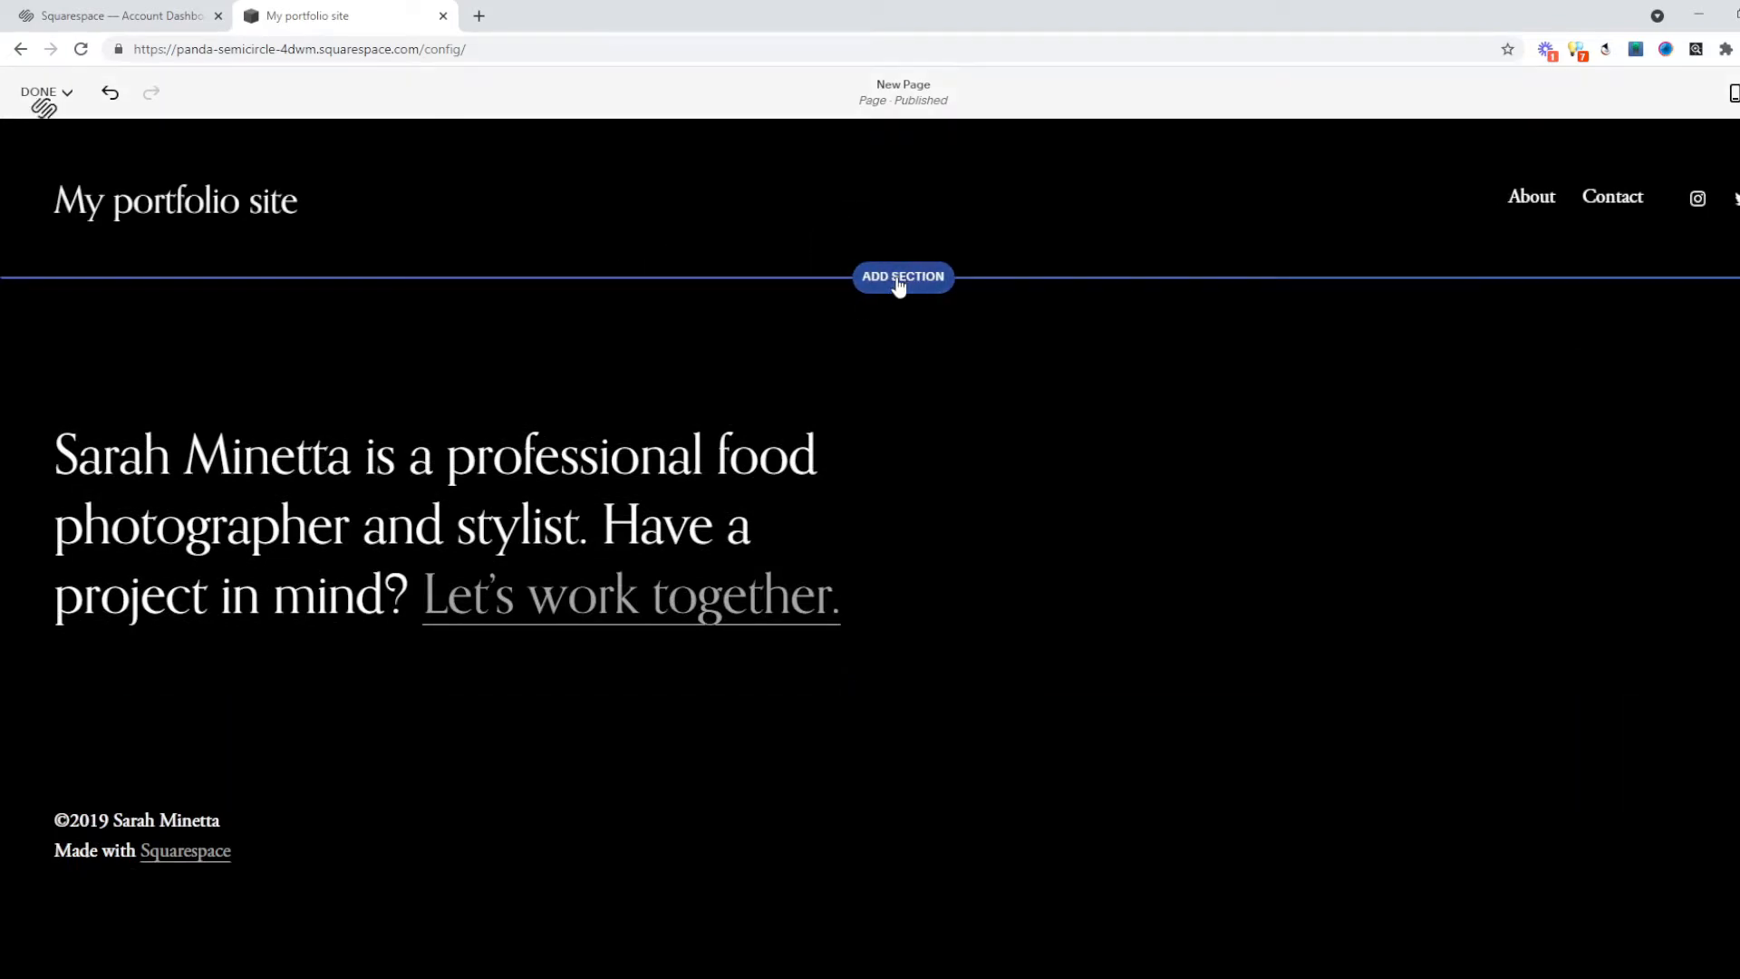
Add a Gallery section below the header using the 3x3 grid layout.
click(896, 281)
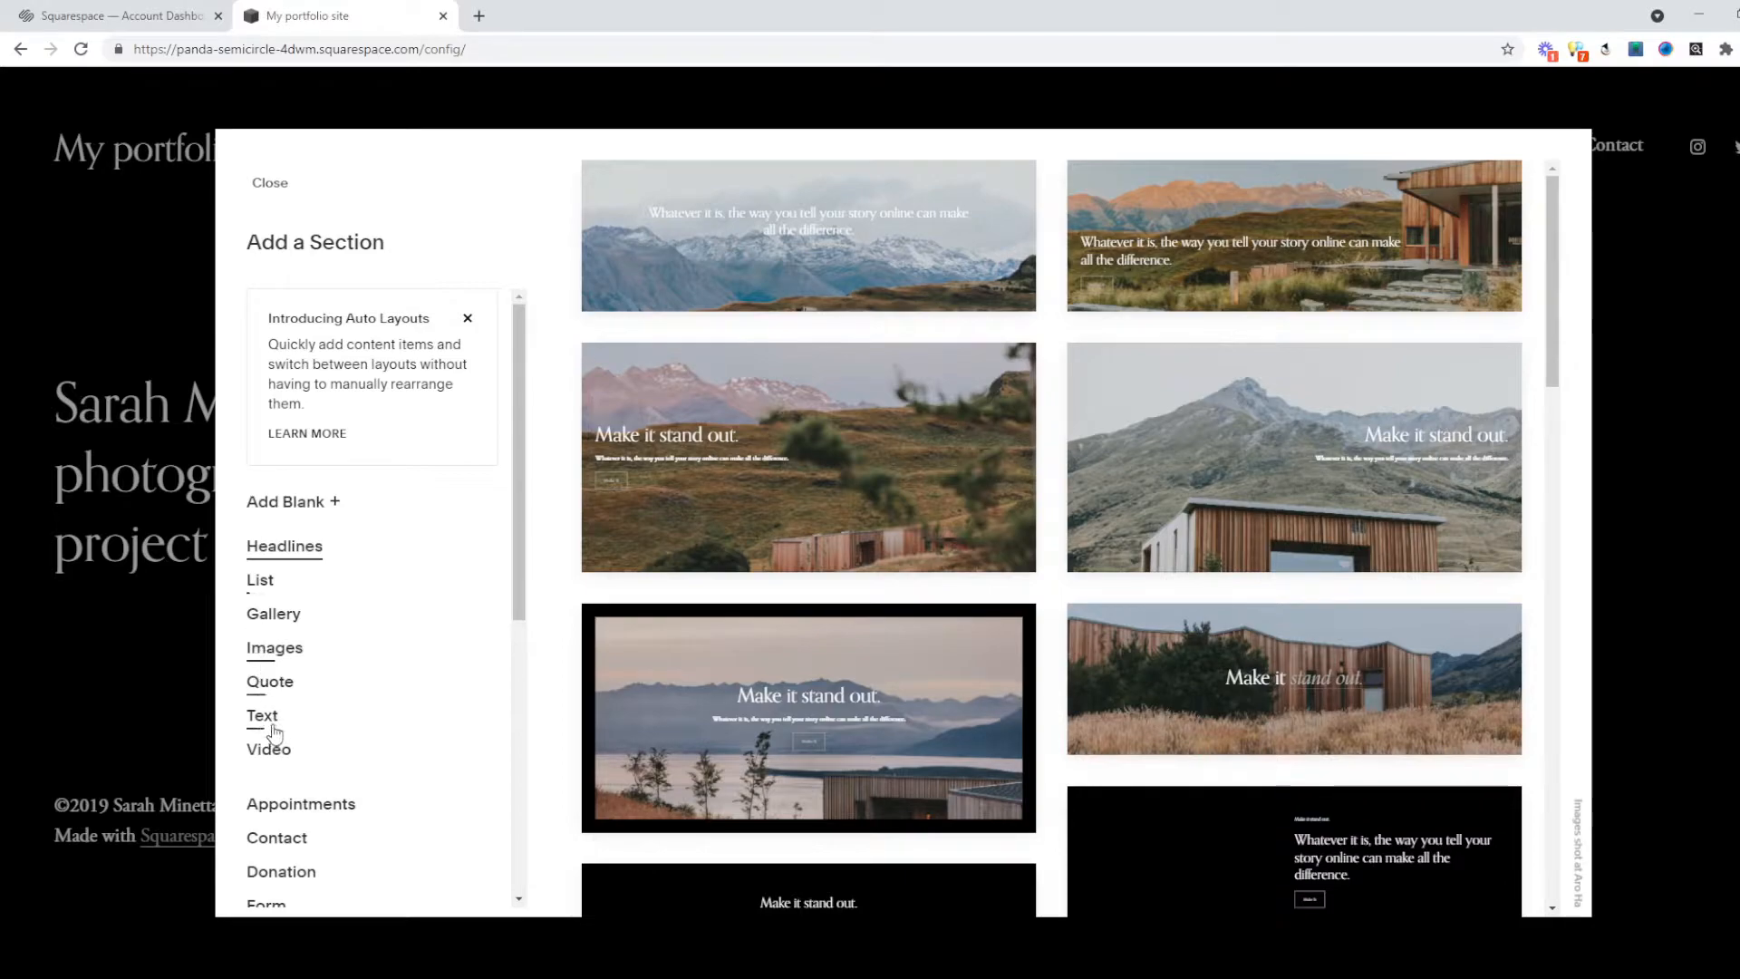
scroll(269, 722, down, 2)
scroll(276, 698, up, 1)
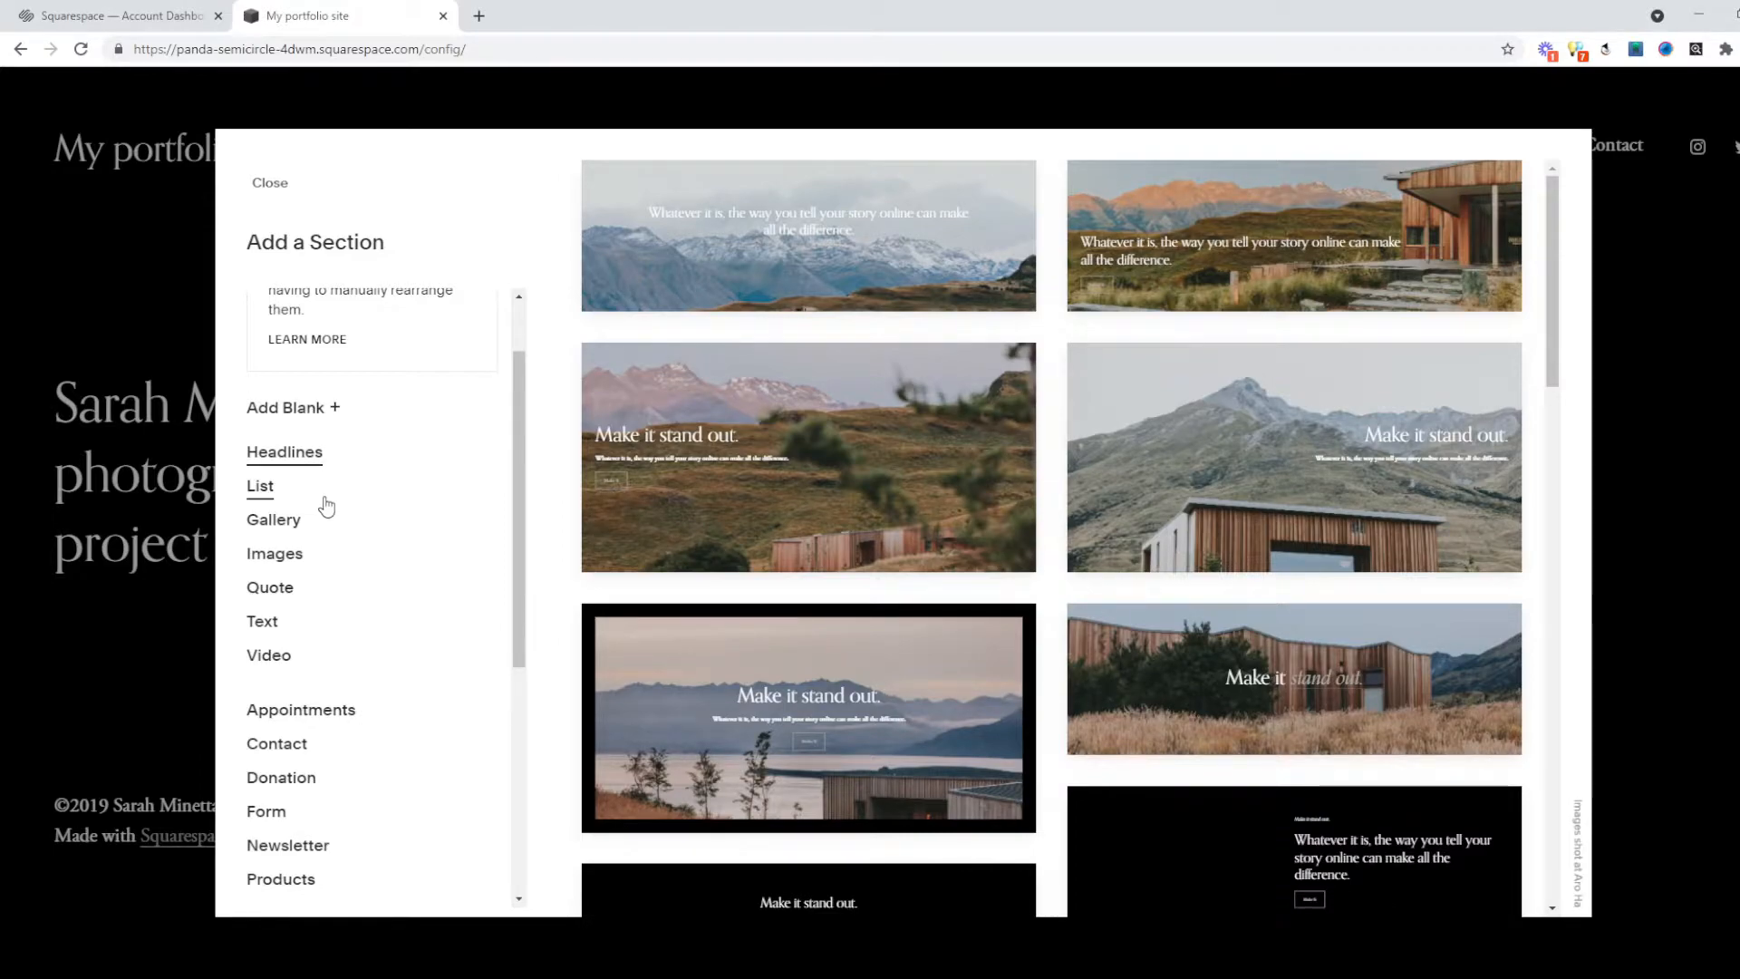
click(266, 525)
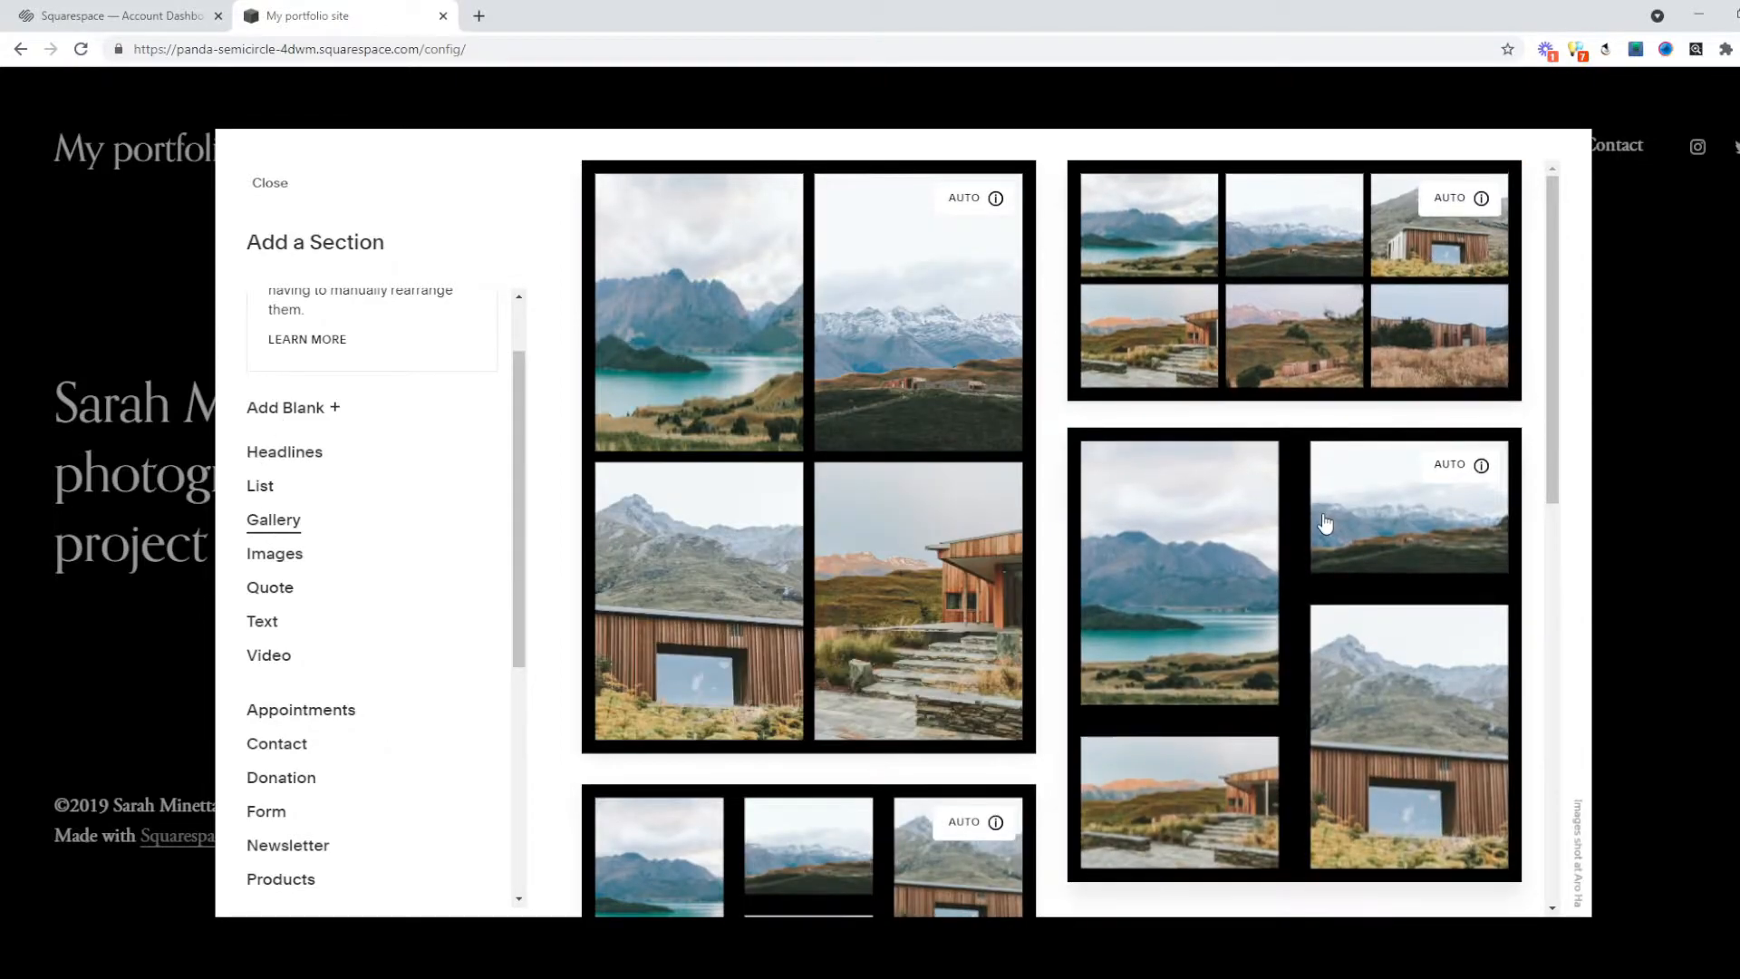
scroll(961, 471, down, 5)
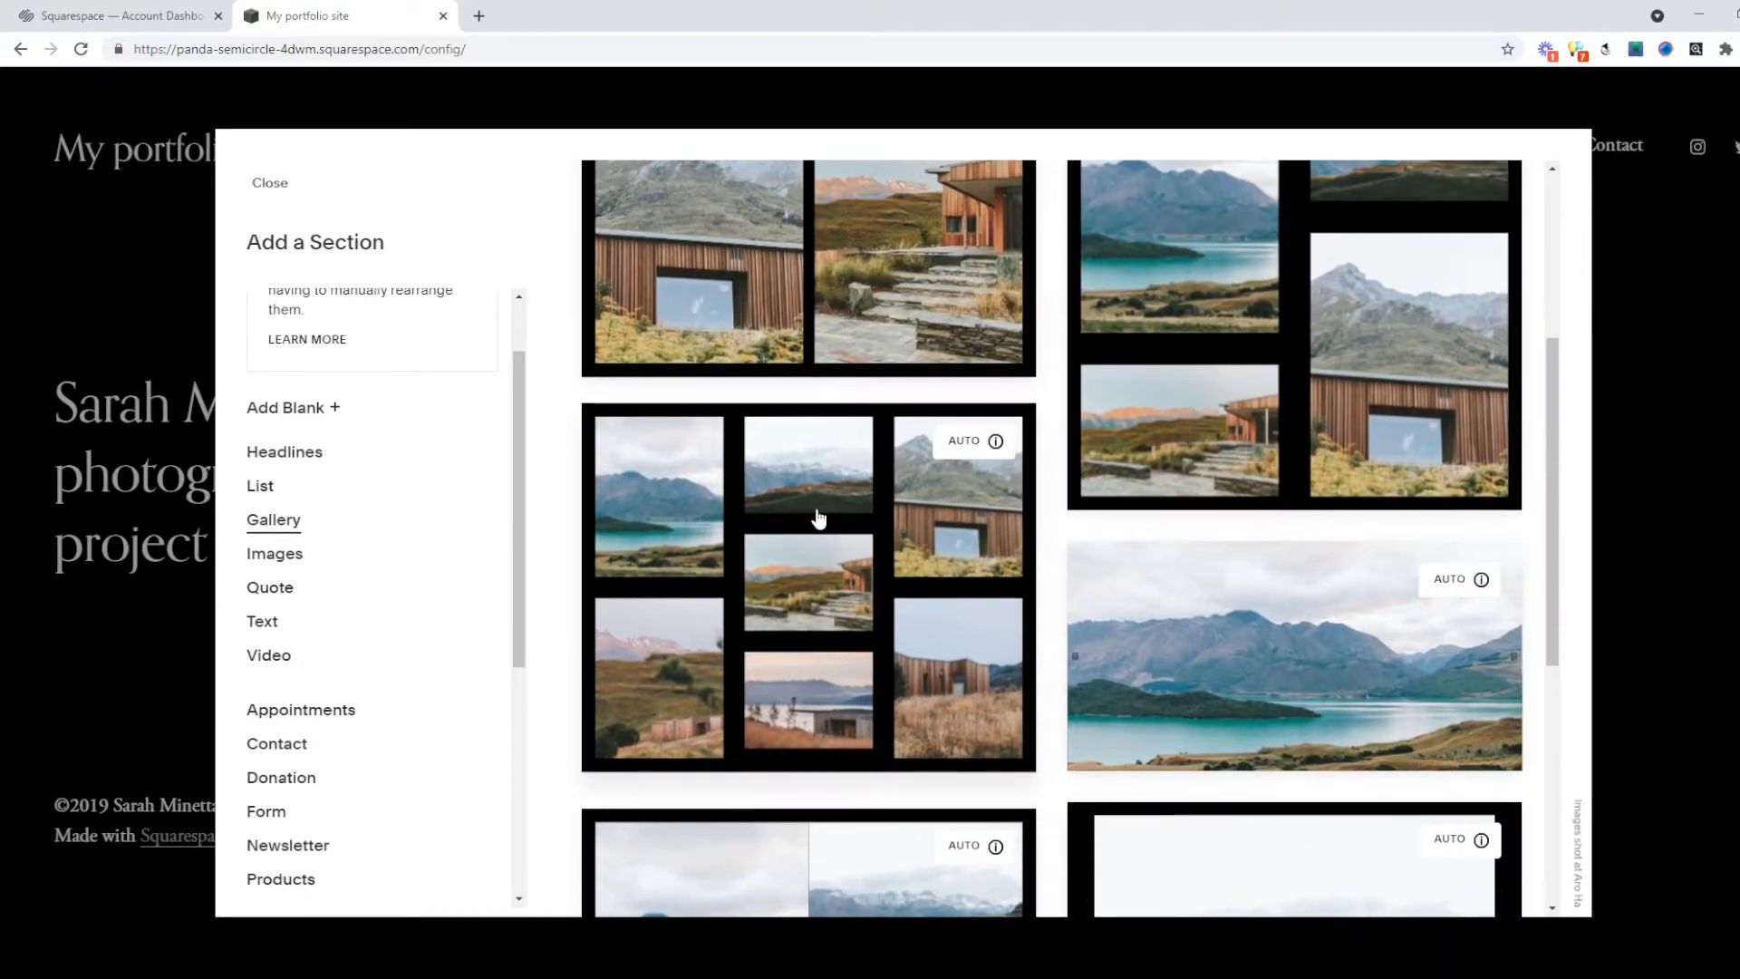
scroll(815, 513, down, 6)
scroll(831, 441, down, 10)
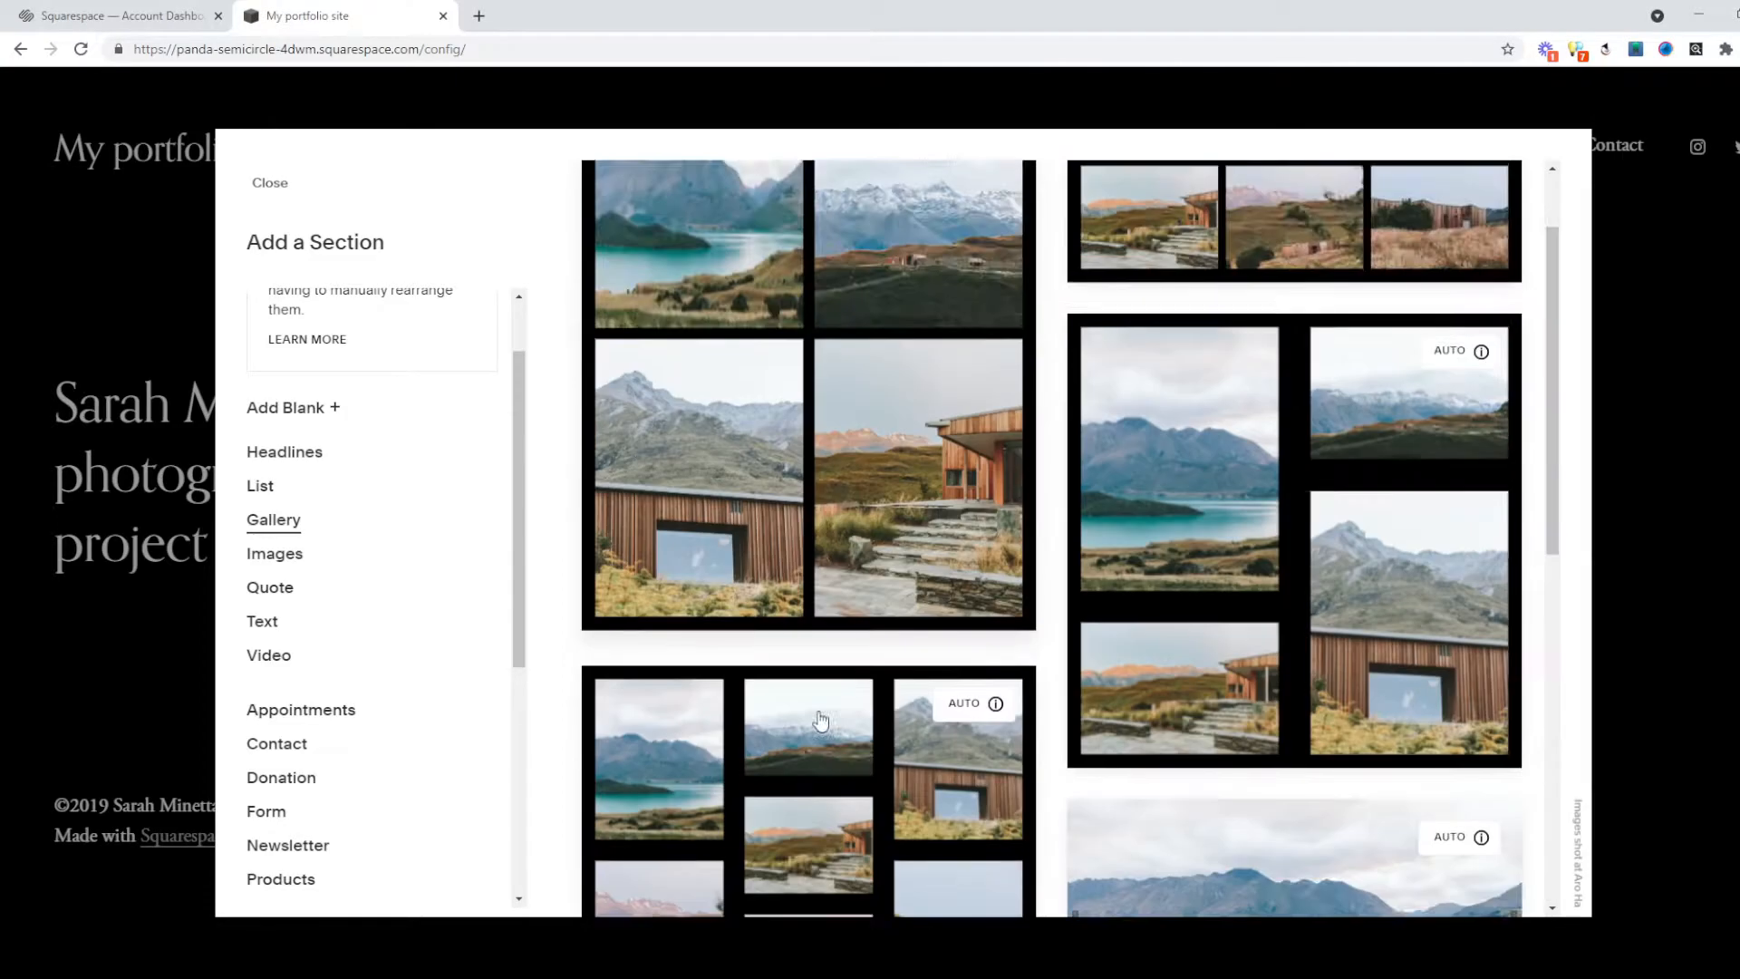
scroll(757, 681, down, 1)
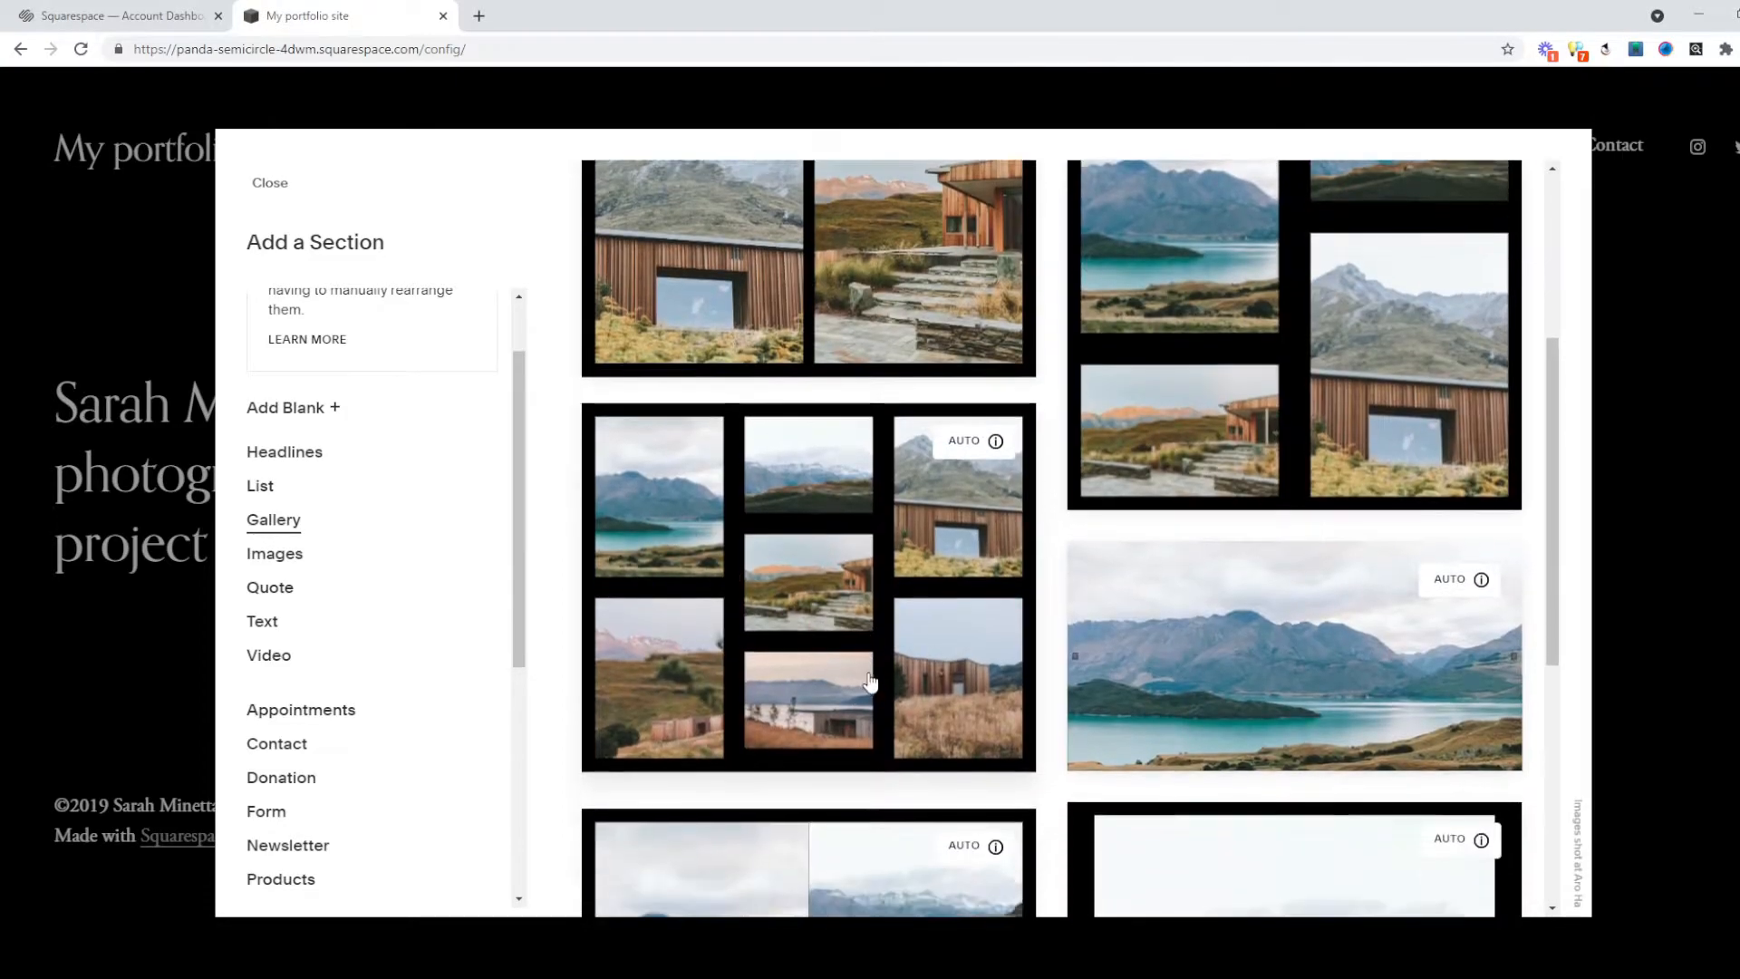
click(771, 615)
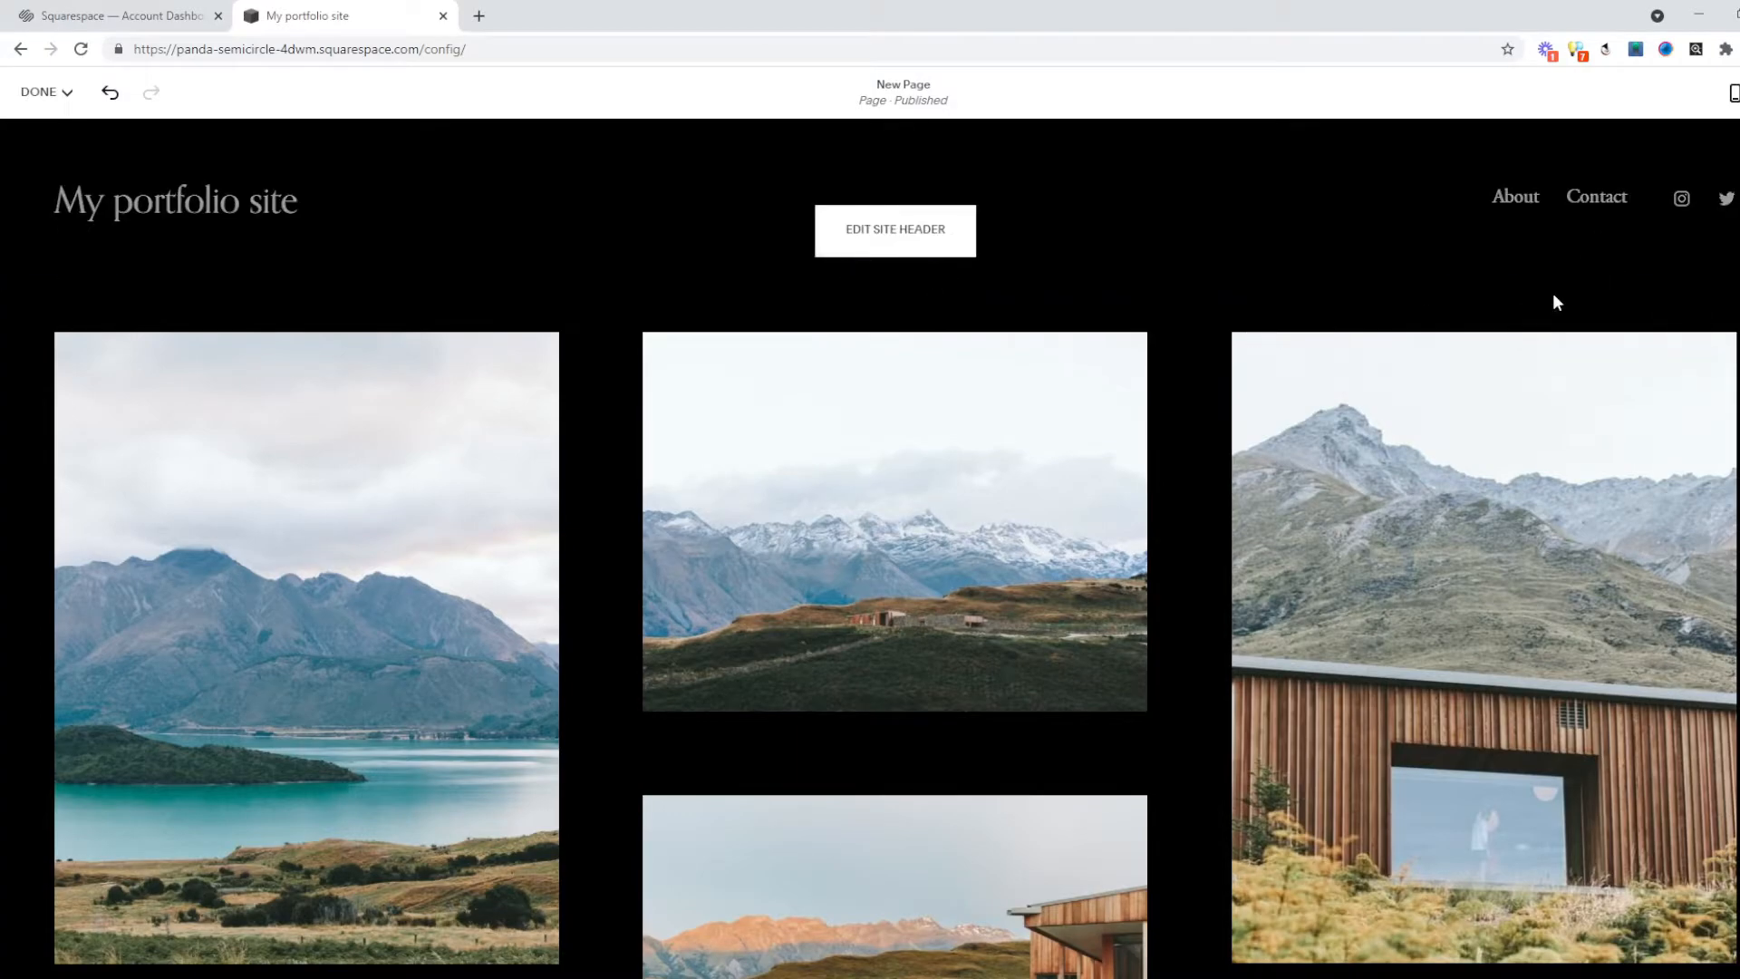
In the new gallery's image manager, delete three images one by one.
scroll(1379, 640, down, 4)
scroll(1370, 640, down, 7)
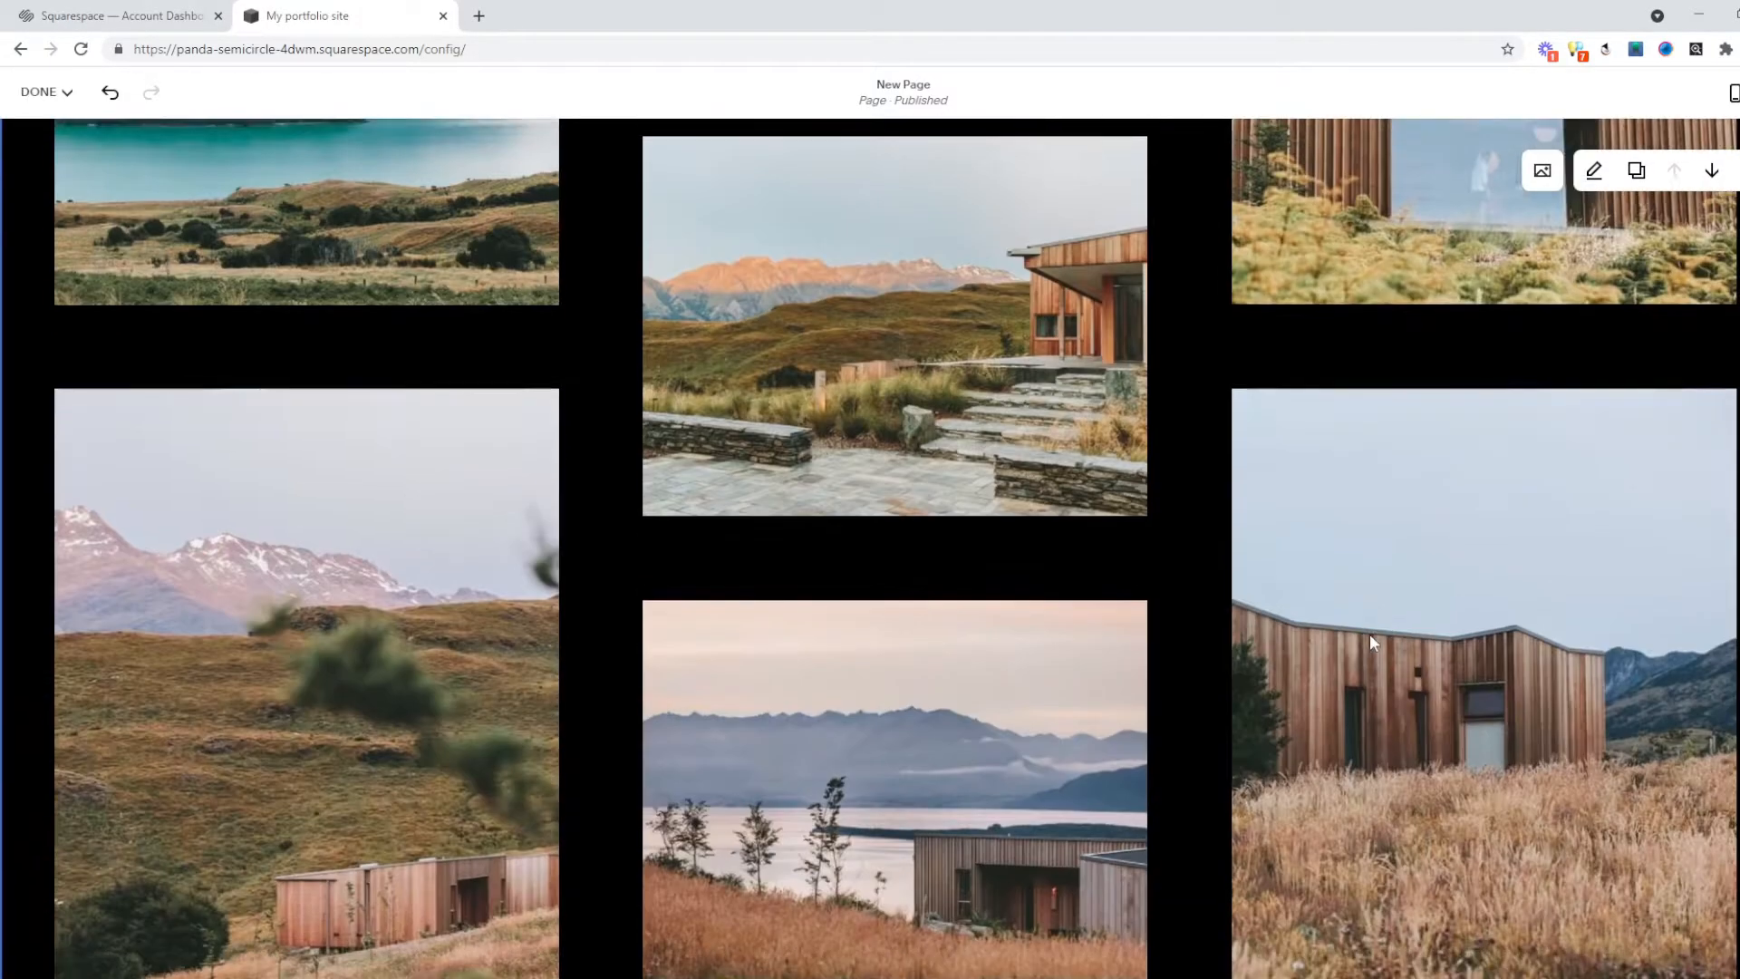
scroll(1412, 616, up, 6)
scroll(1403, 521, up, 5)
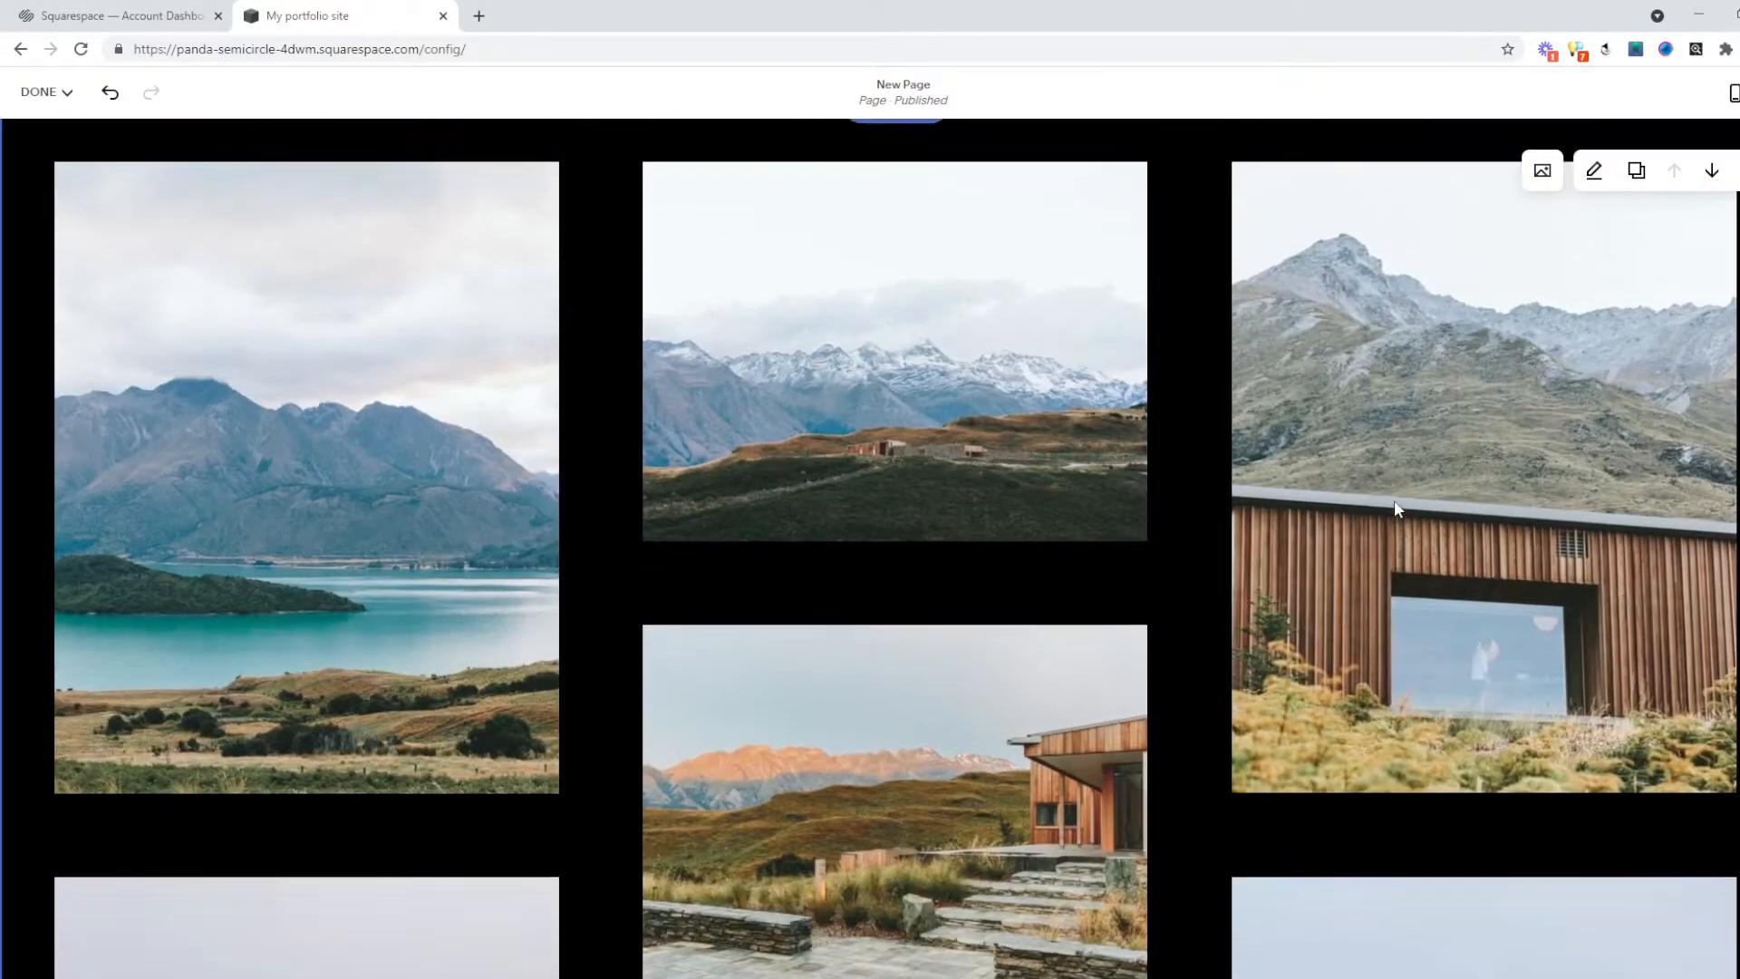
click(1541, 336)
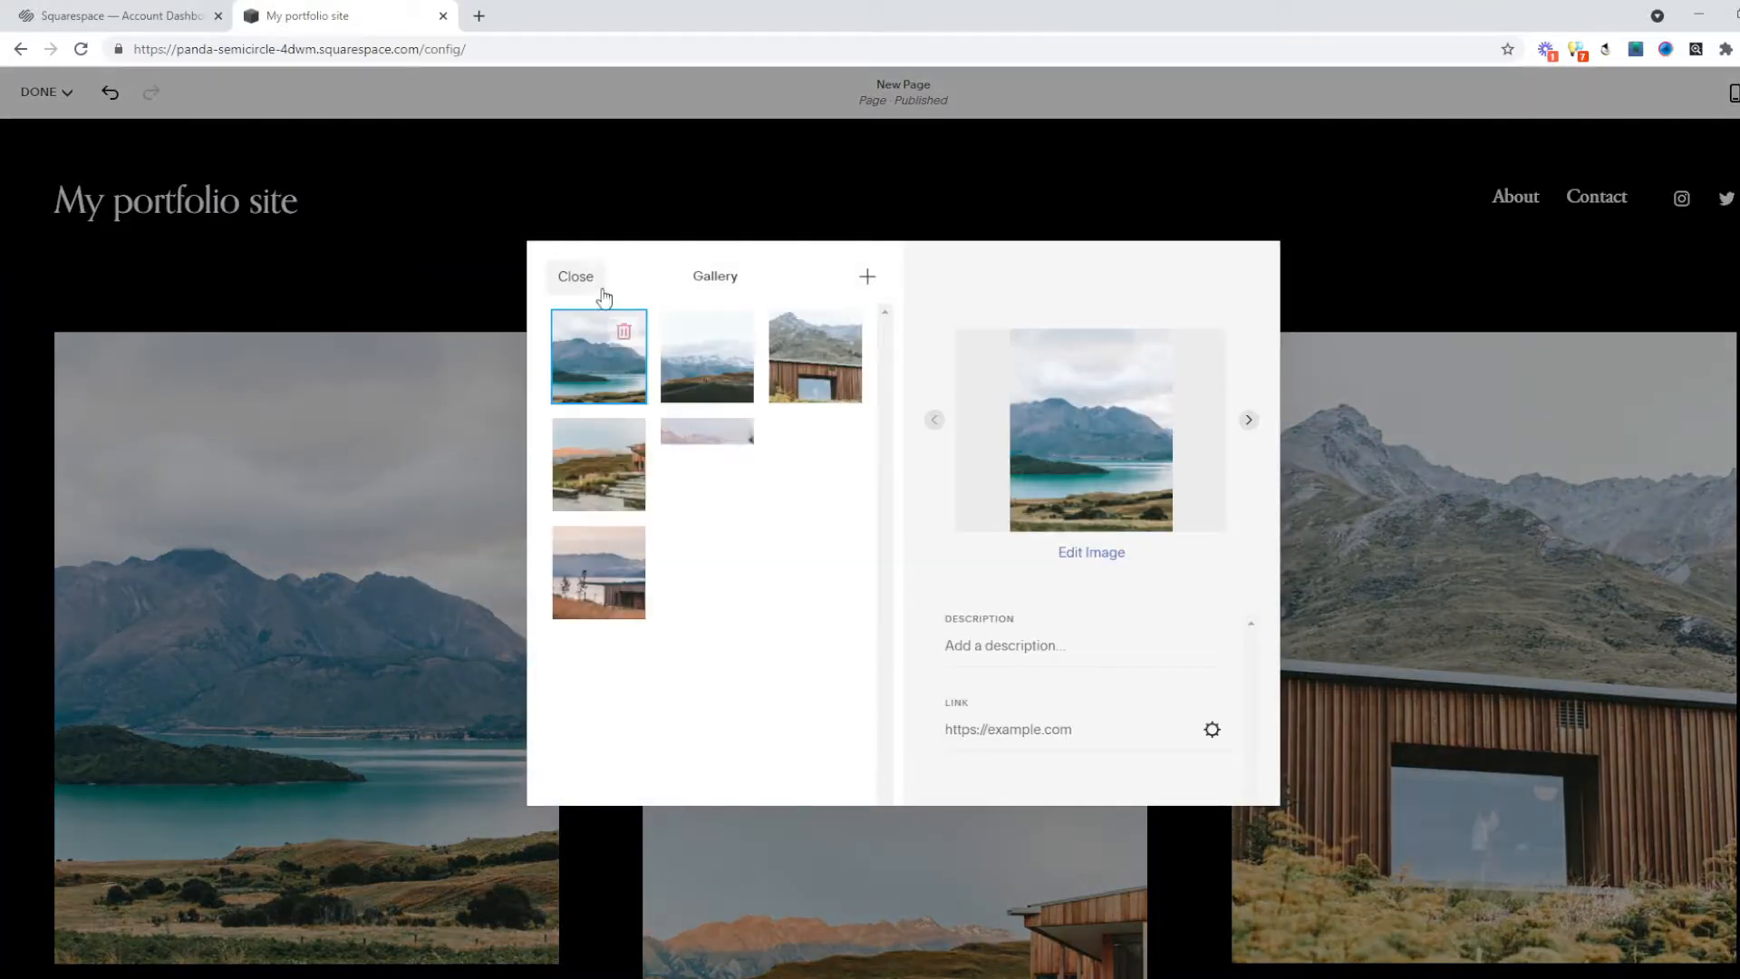
click(623, 331)
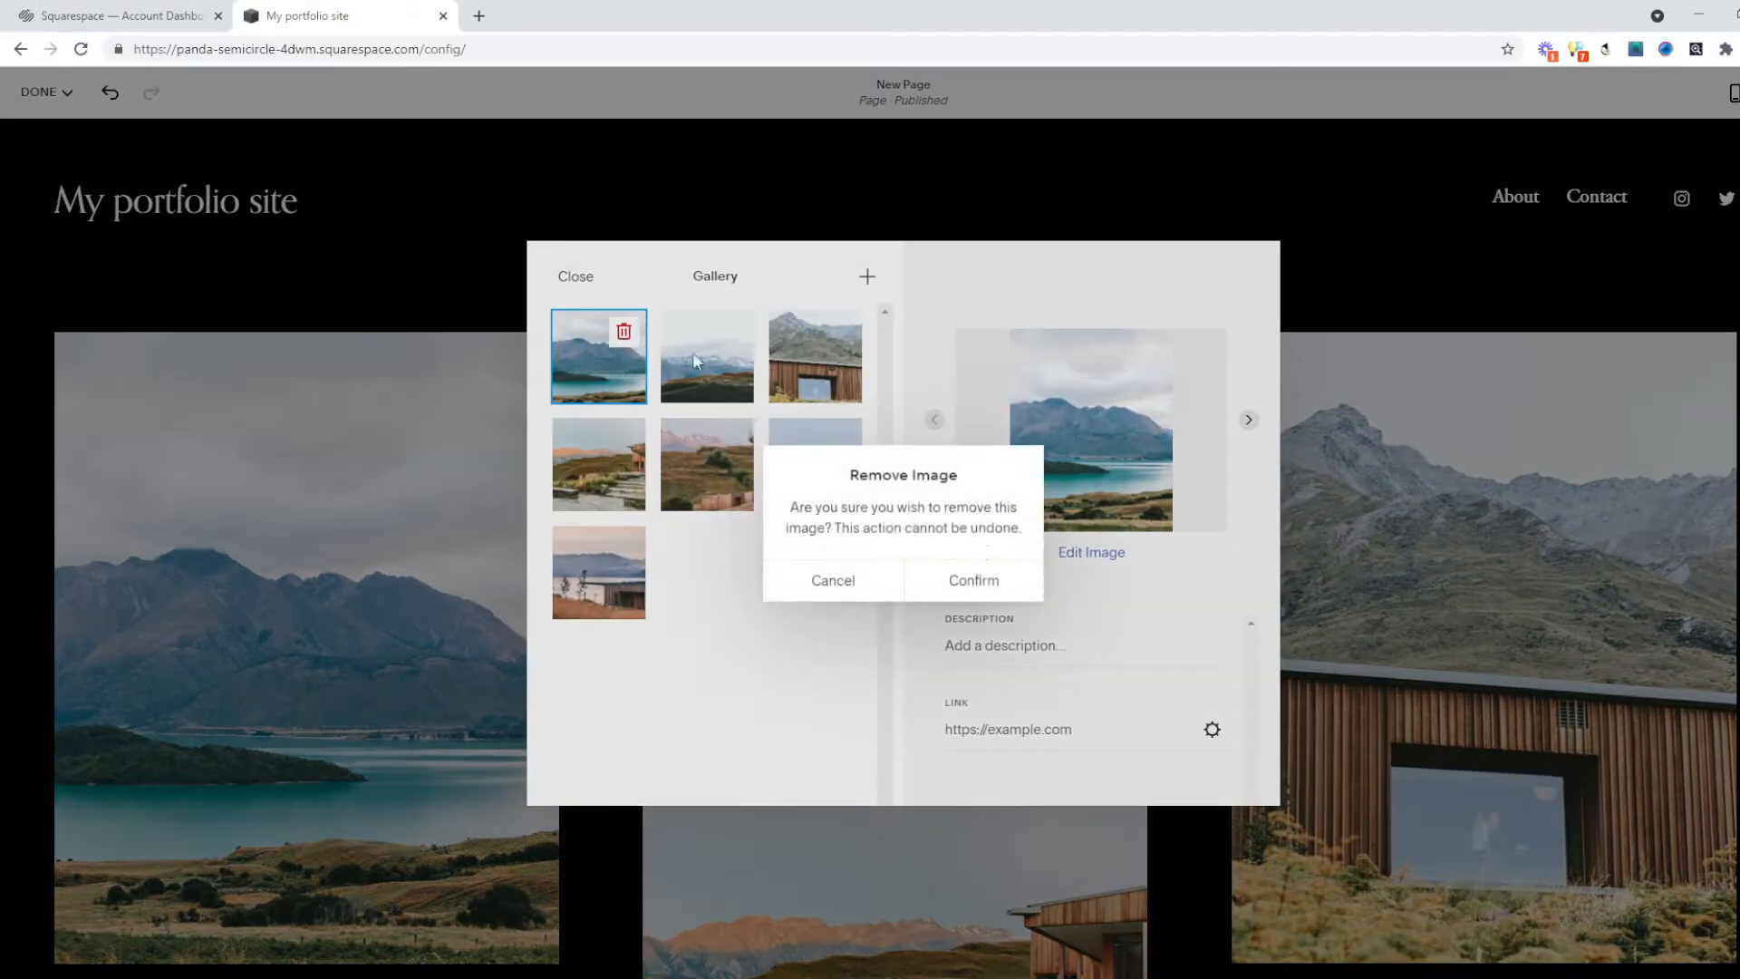
click(986, 591)
click(624, 331)
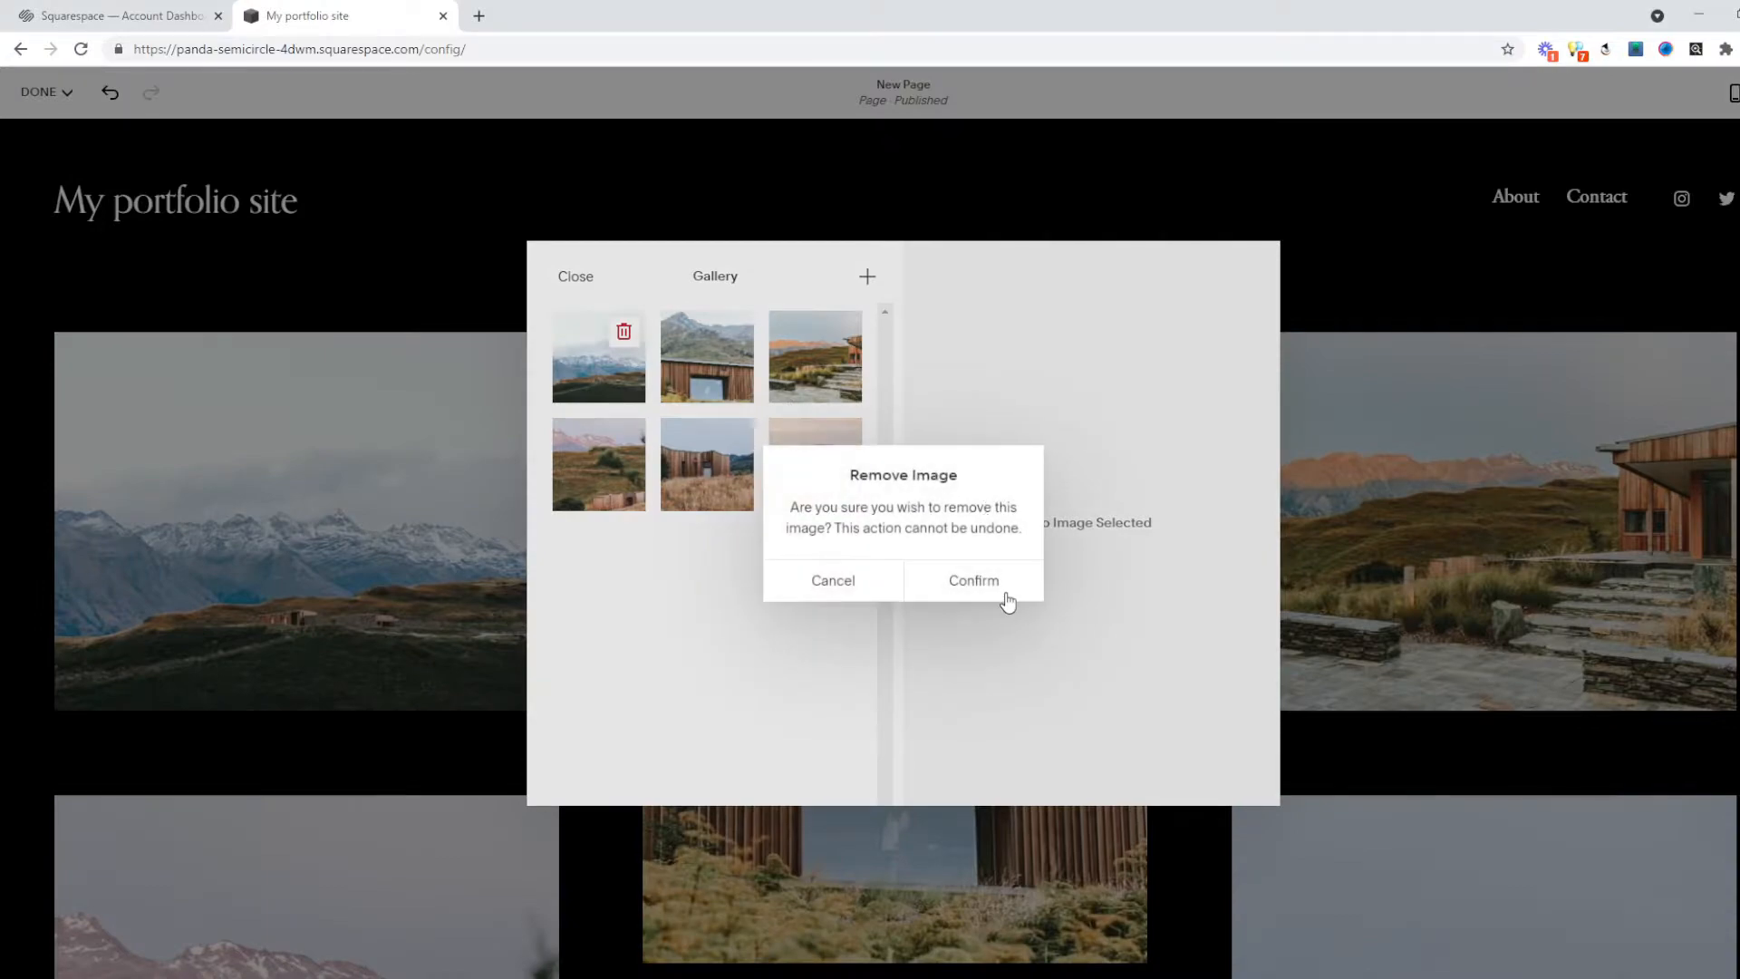
click(1007, 600)
click(624, 331)
click(1013, 596)
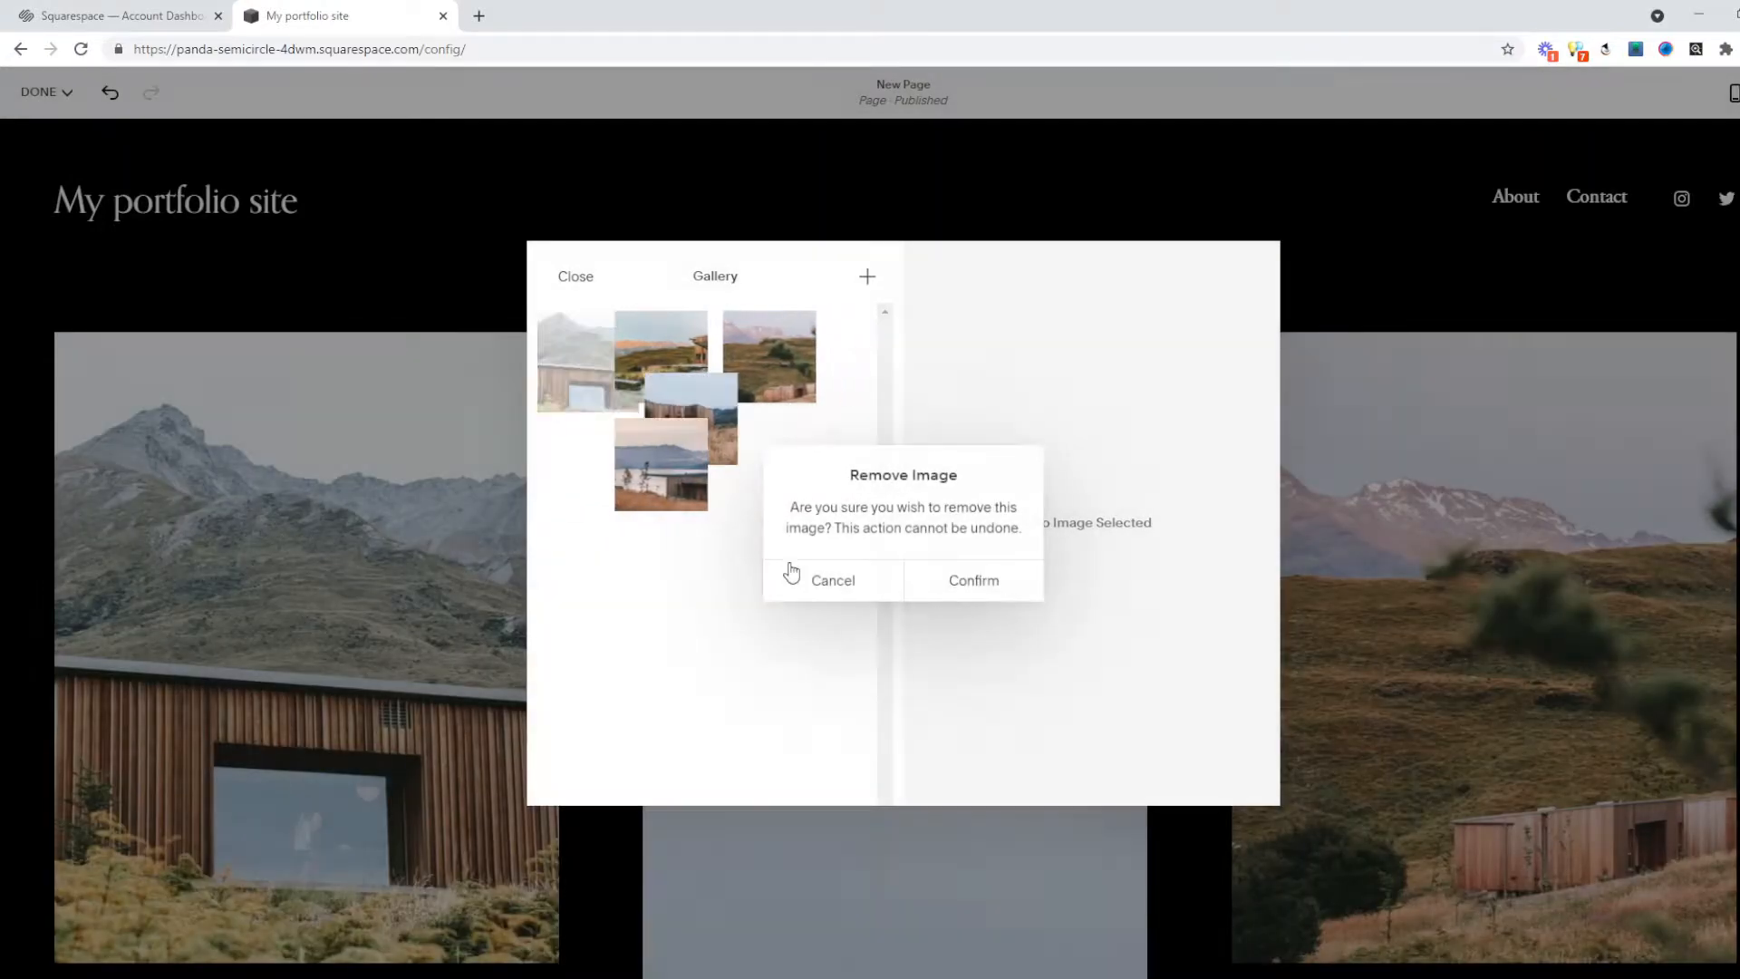
Marquee-select the remaining four images and delete them together.
drag(865, 612, 565, 337)
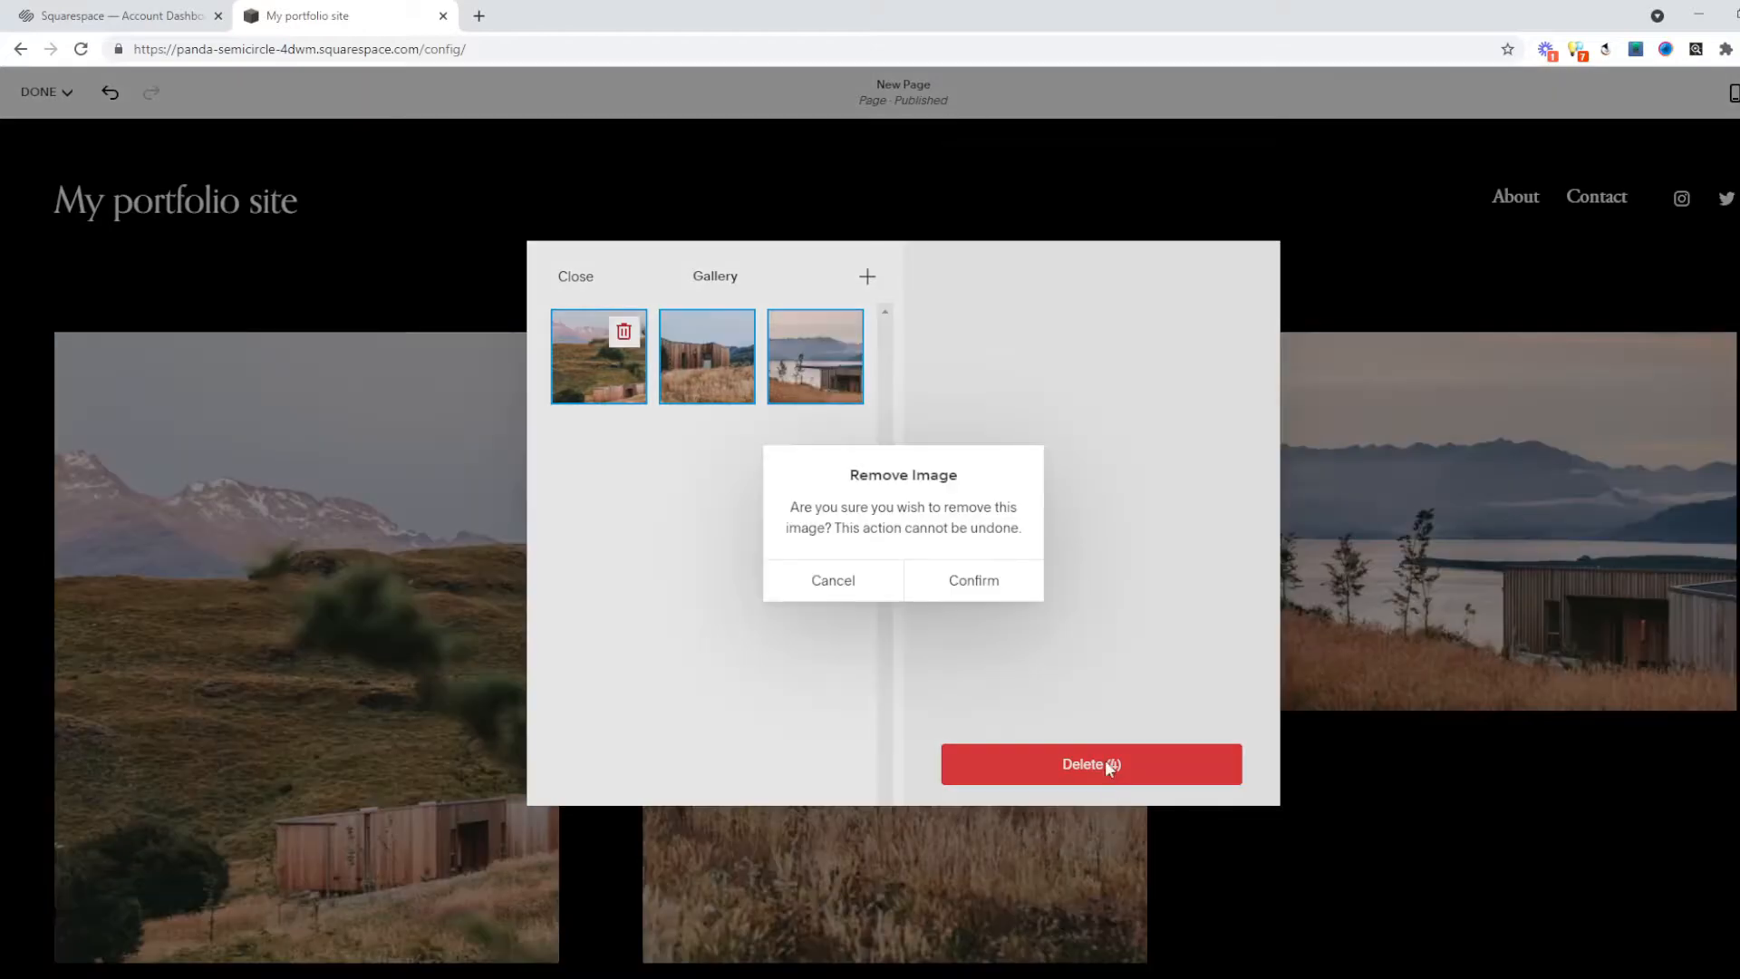
click(1109, 767)
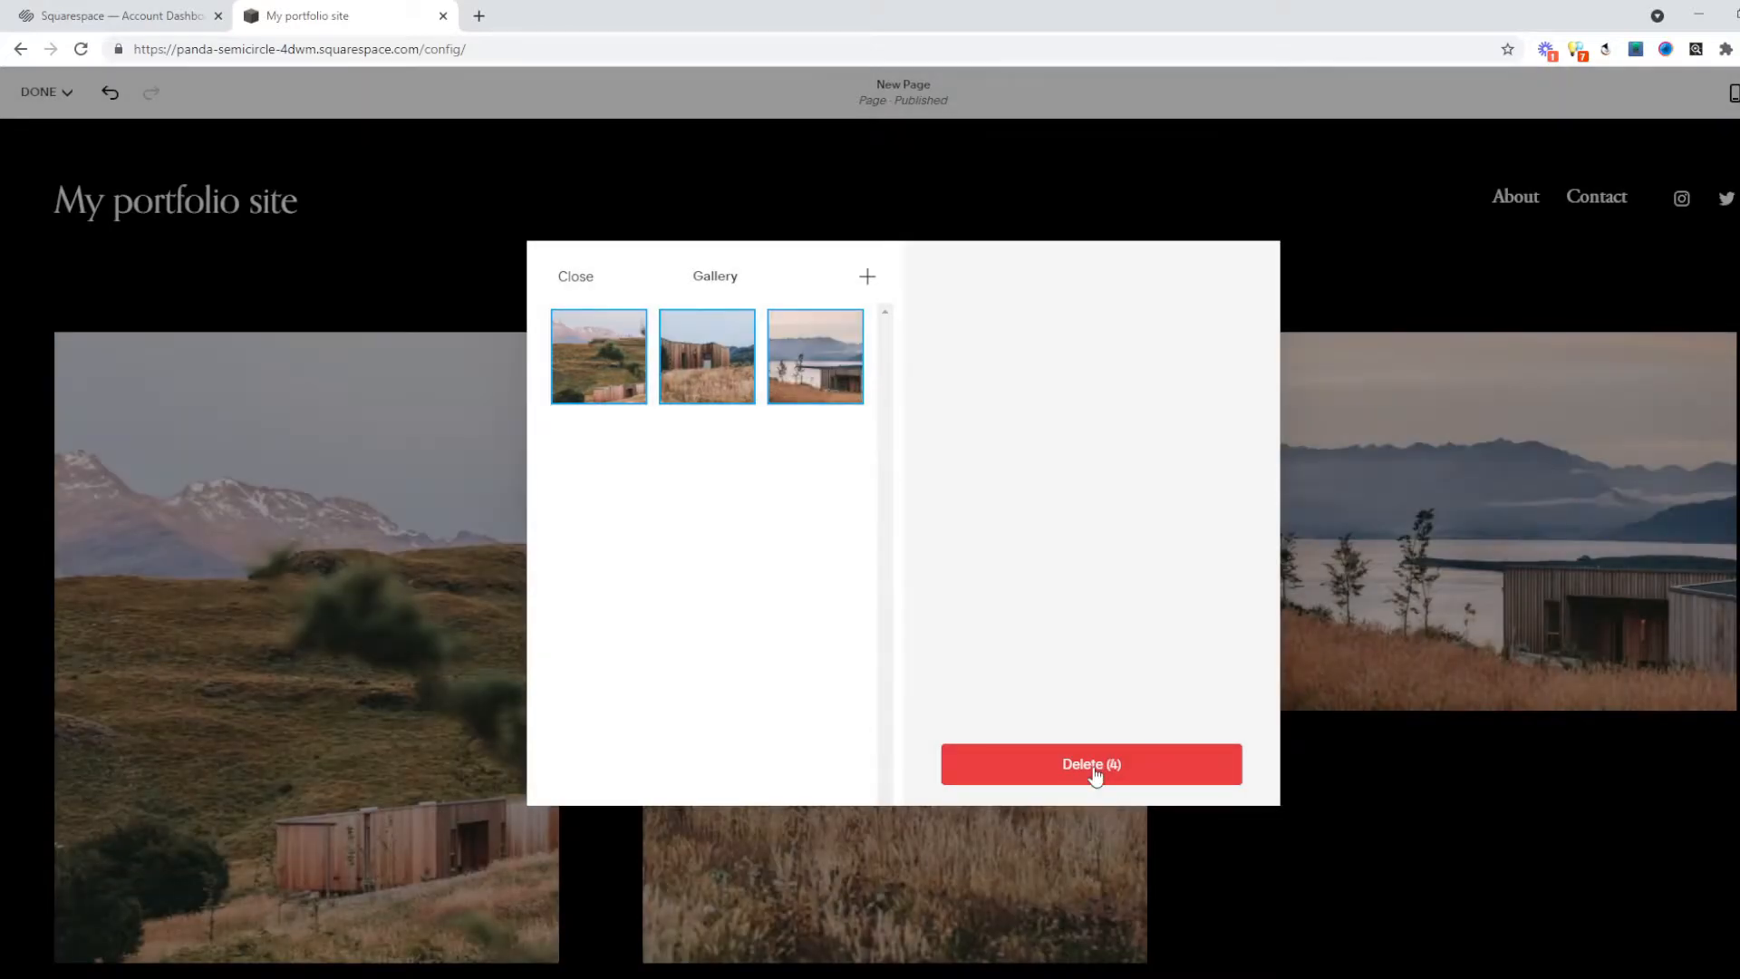
click(1095, 770)
click(1006, 591)
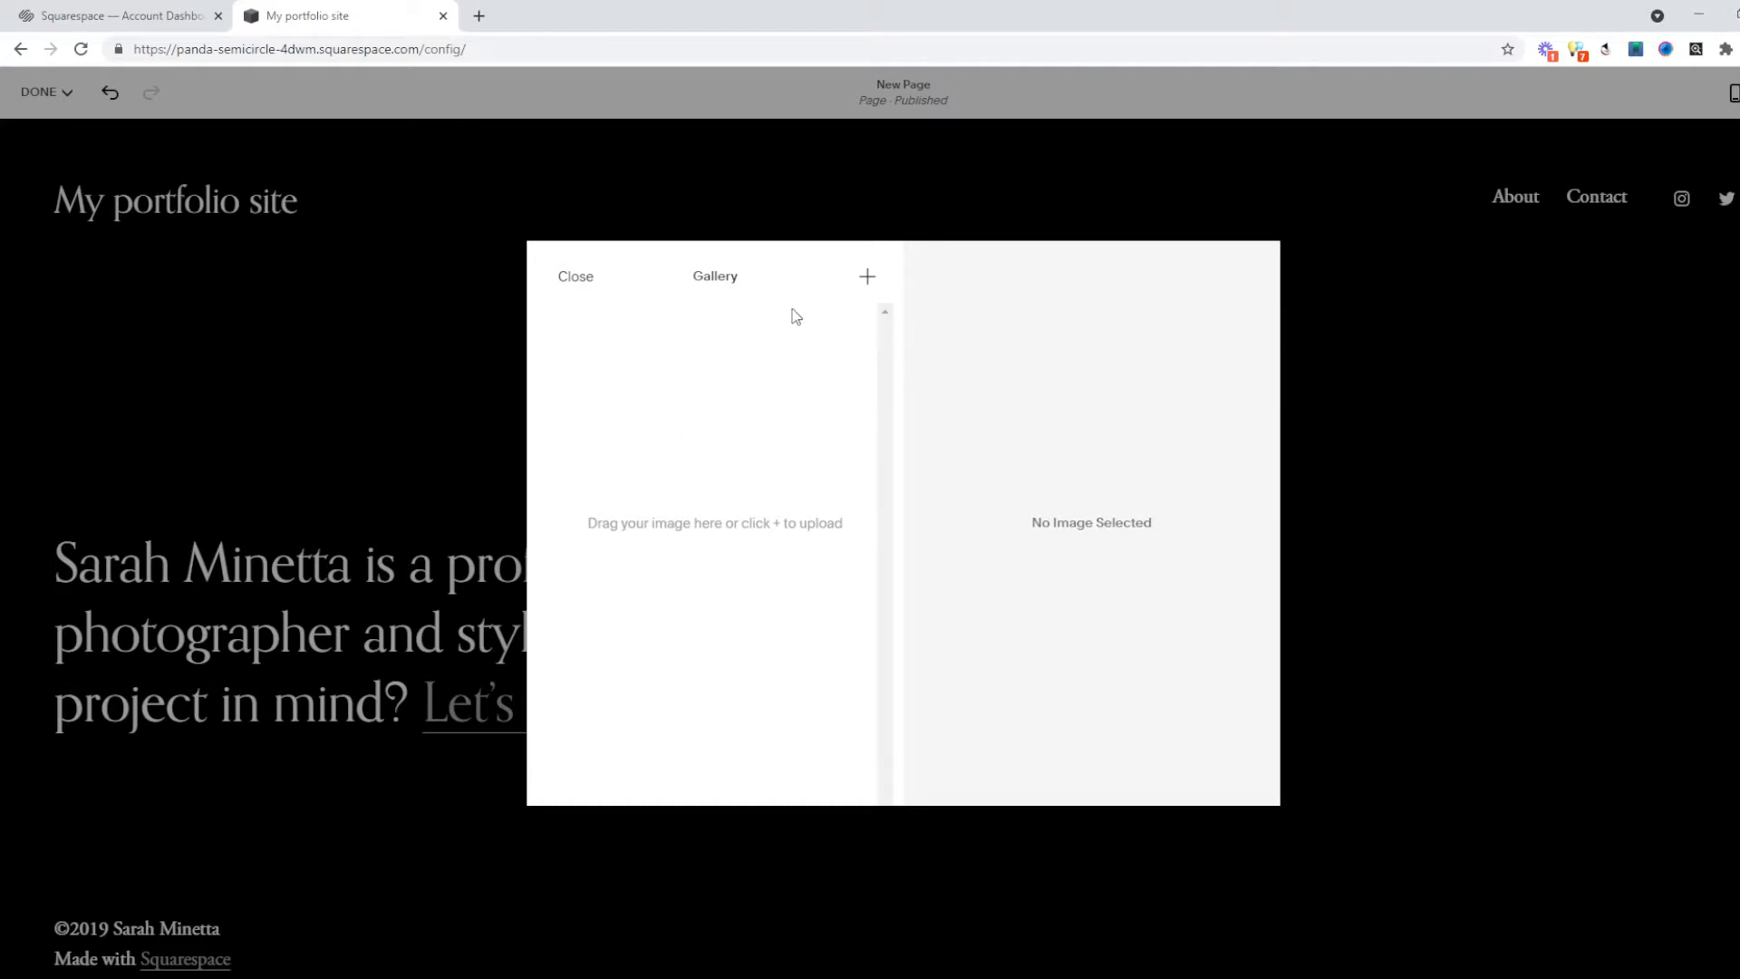
Upload new photos (red car, beer bottle, sneaker, Celsius can) and review them in the page grid.
click(867, 279)
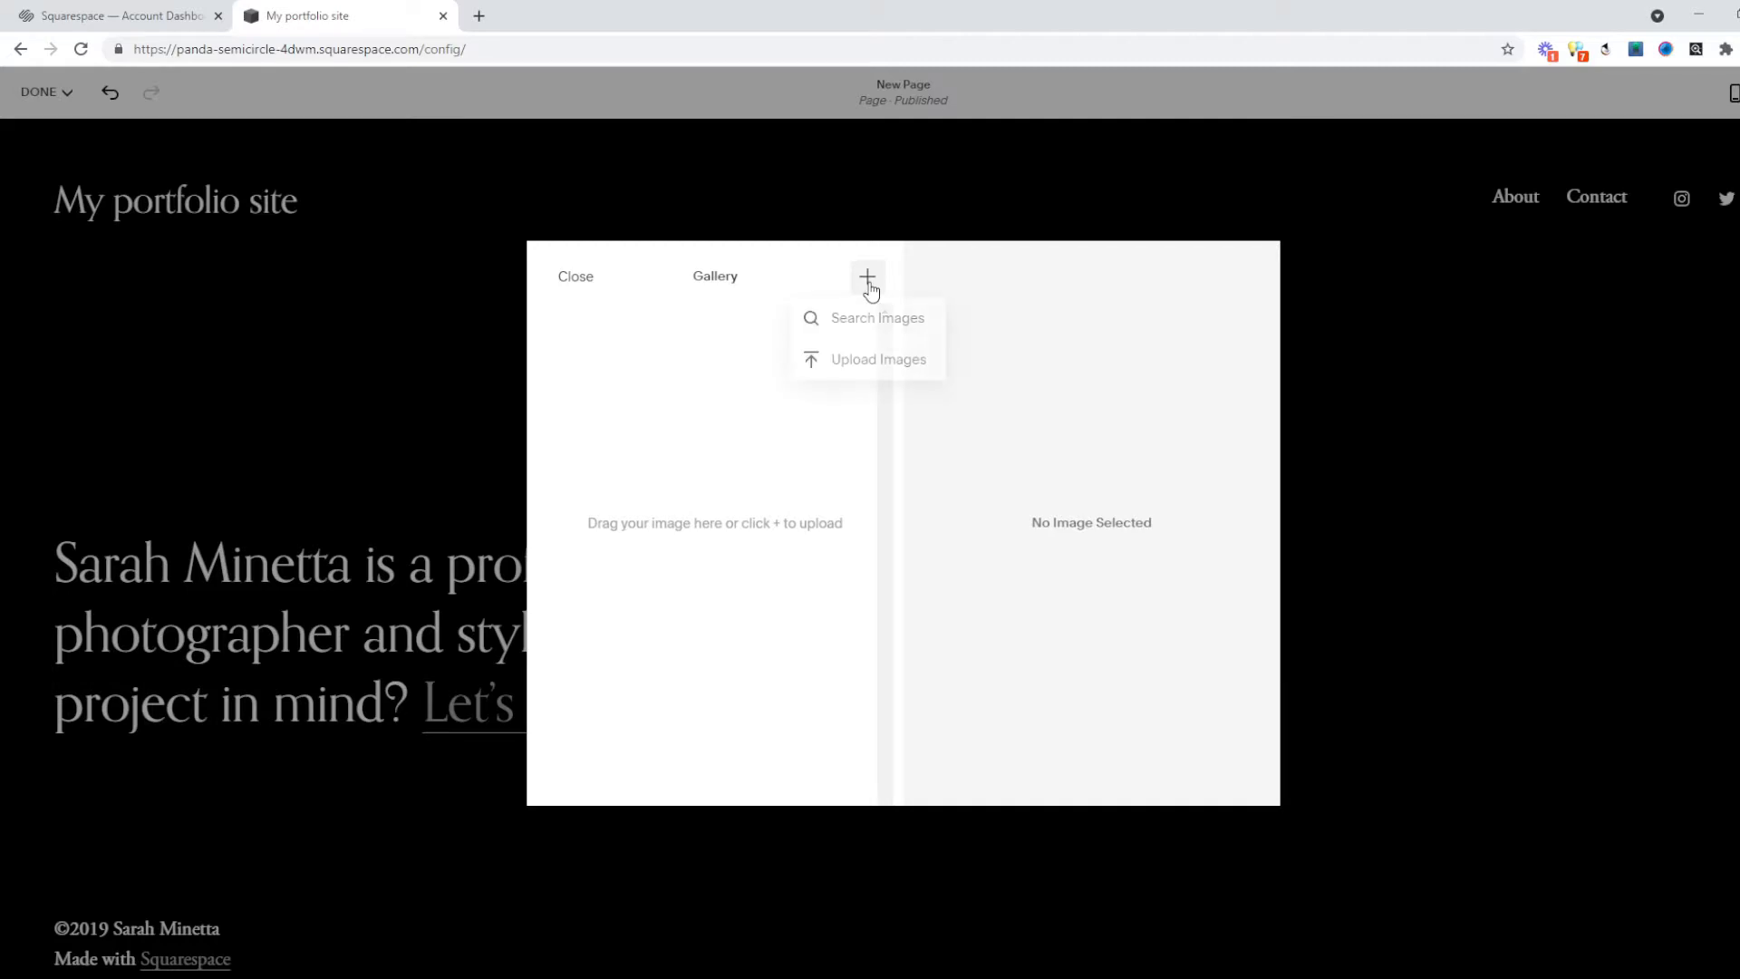
click(852, 362)
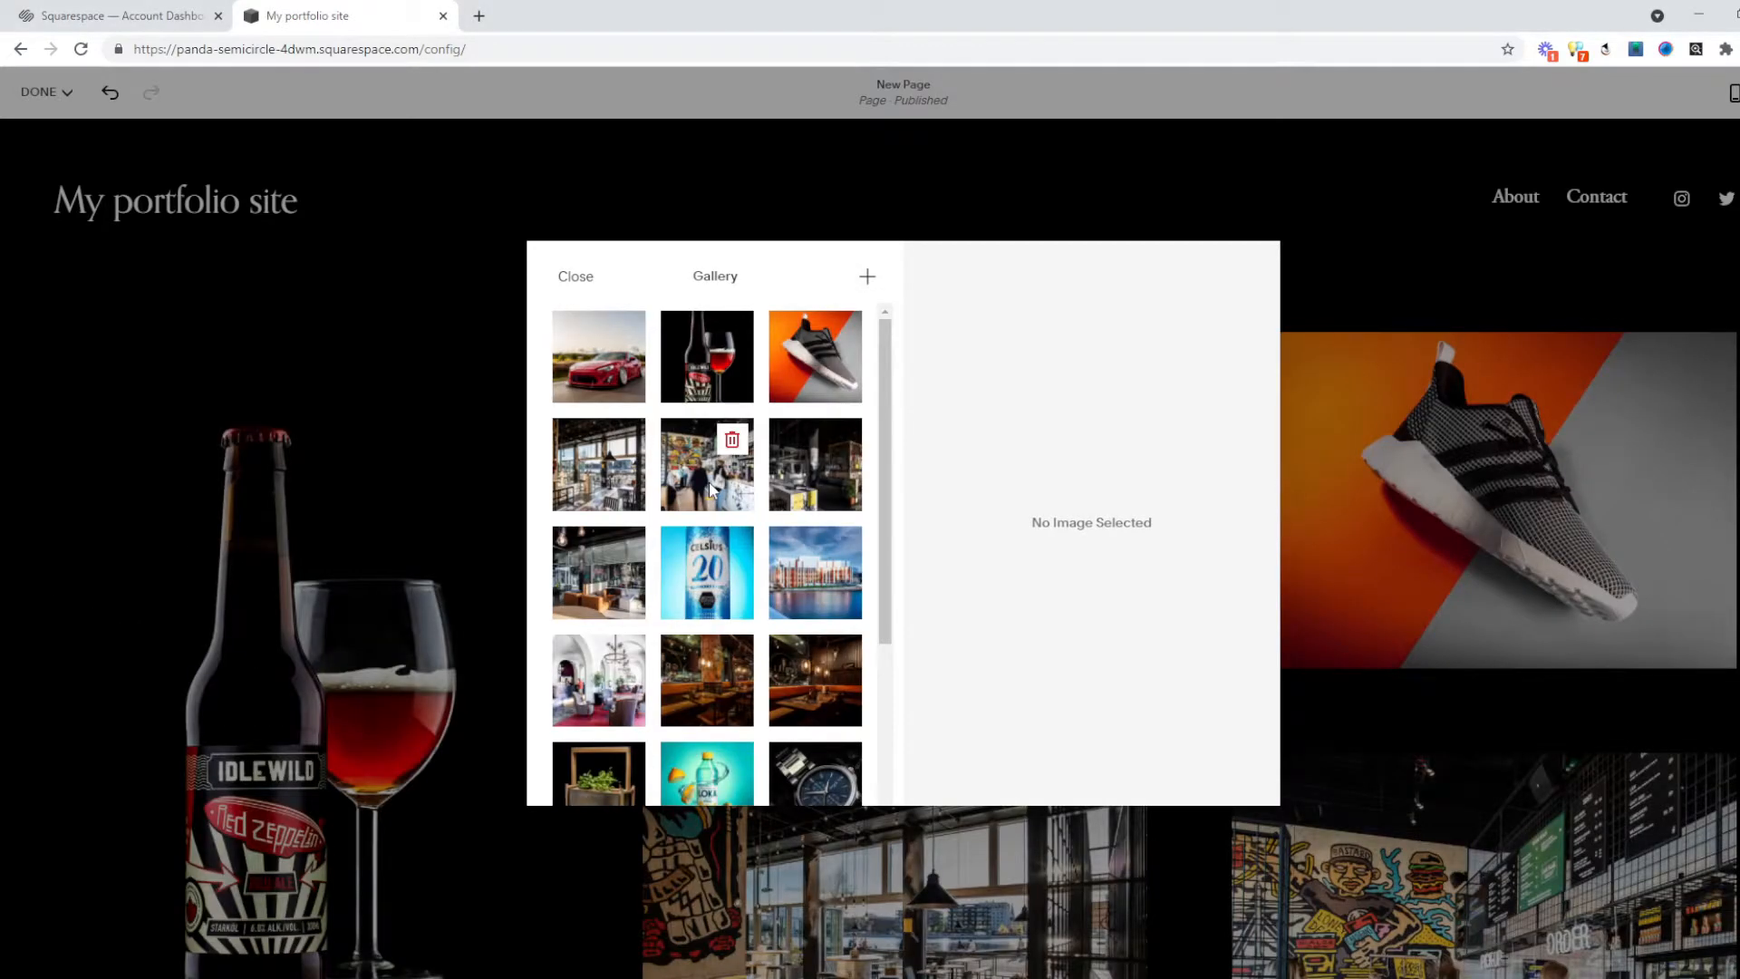
scroll(788, 598, down, 3)
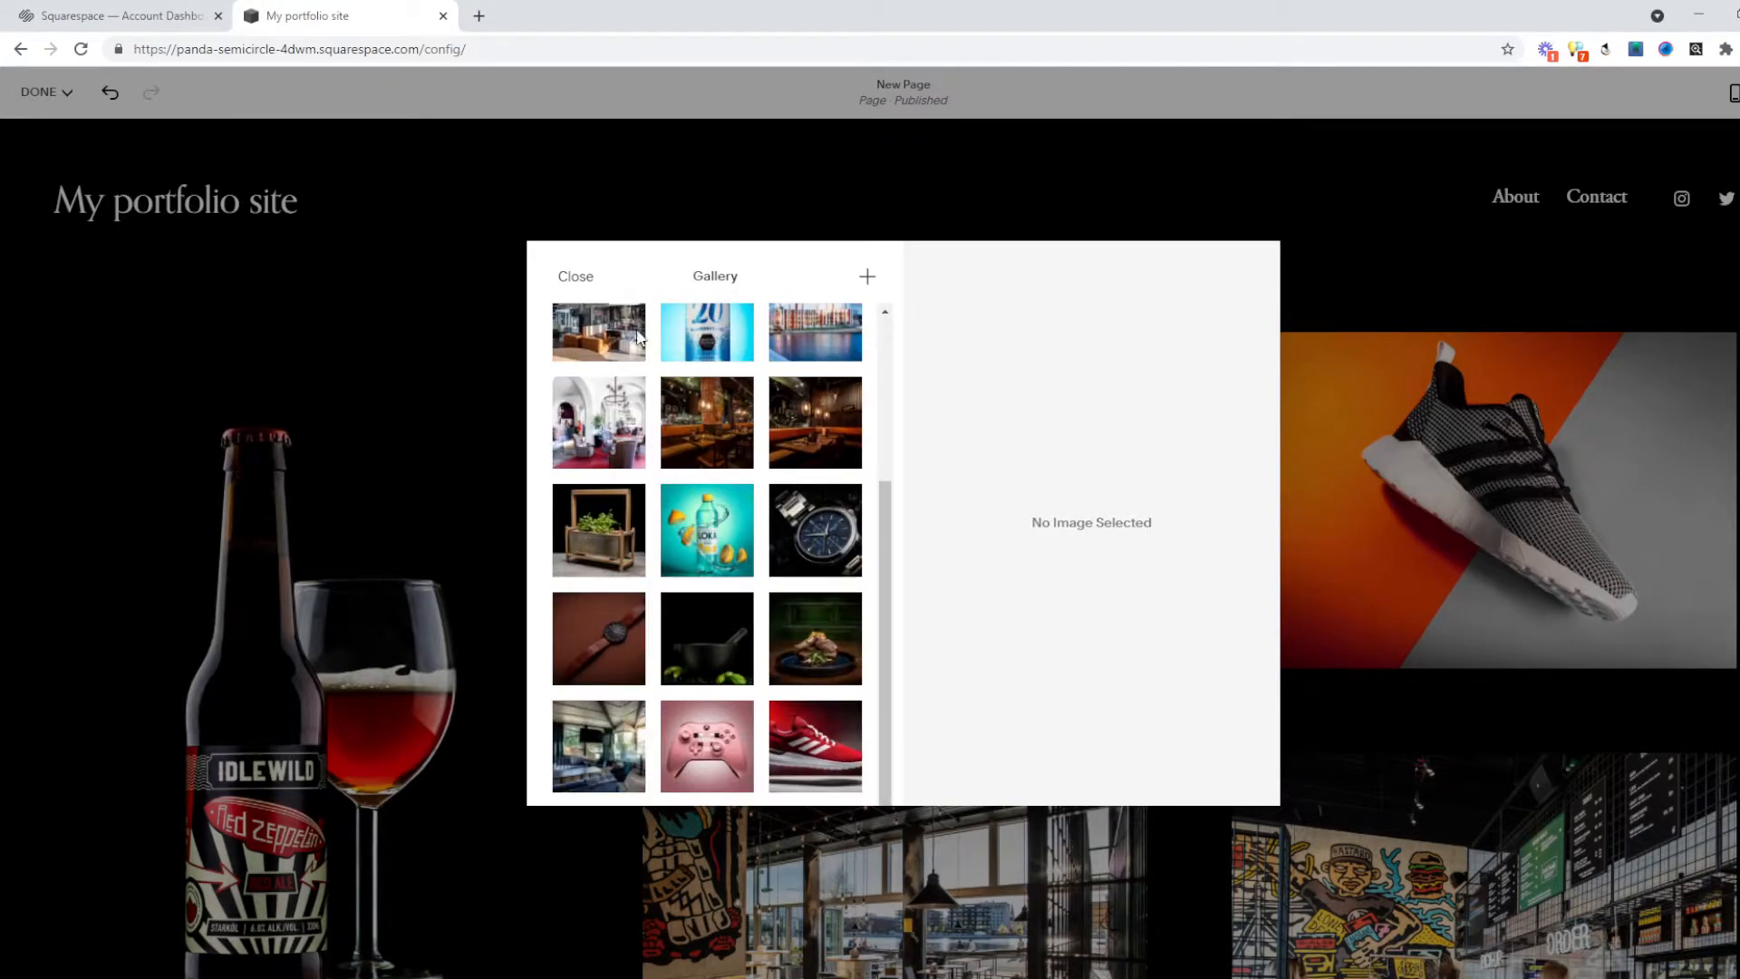
scroll(639, 344, up, 3)
click(630, 385)
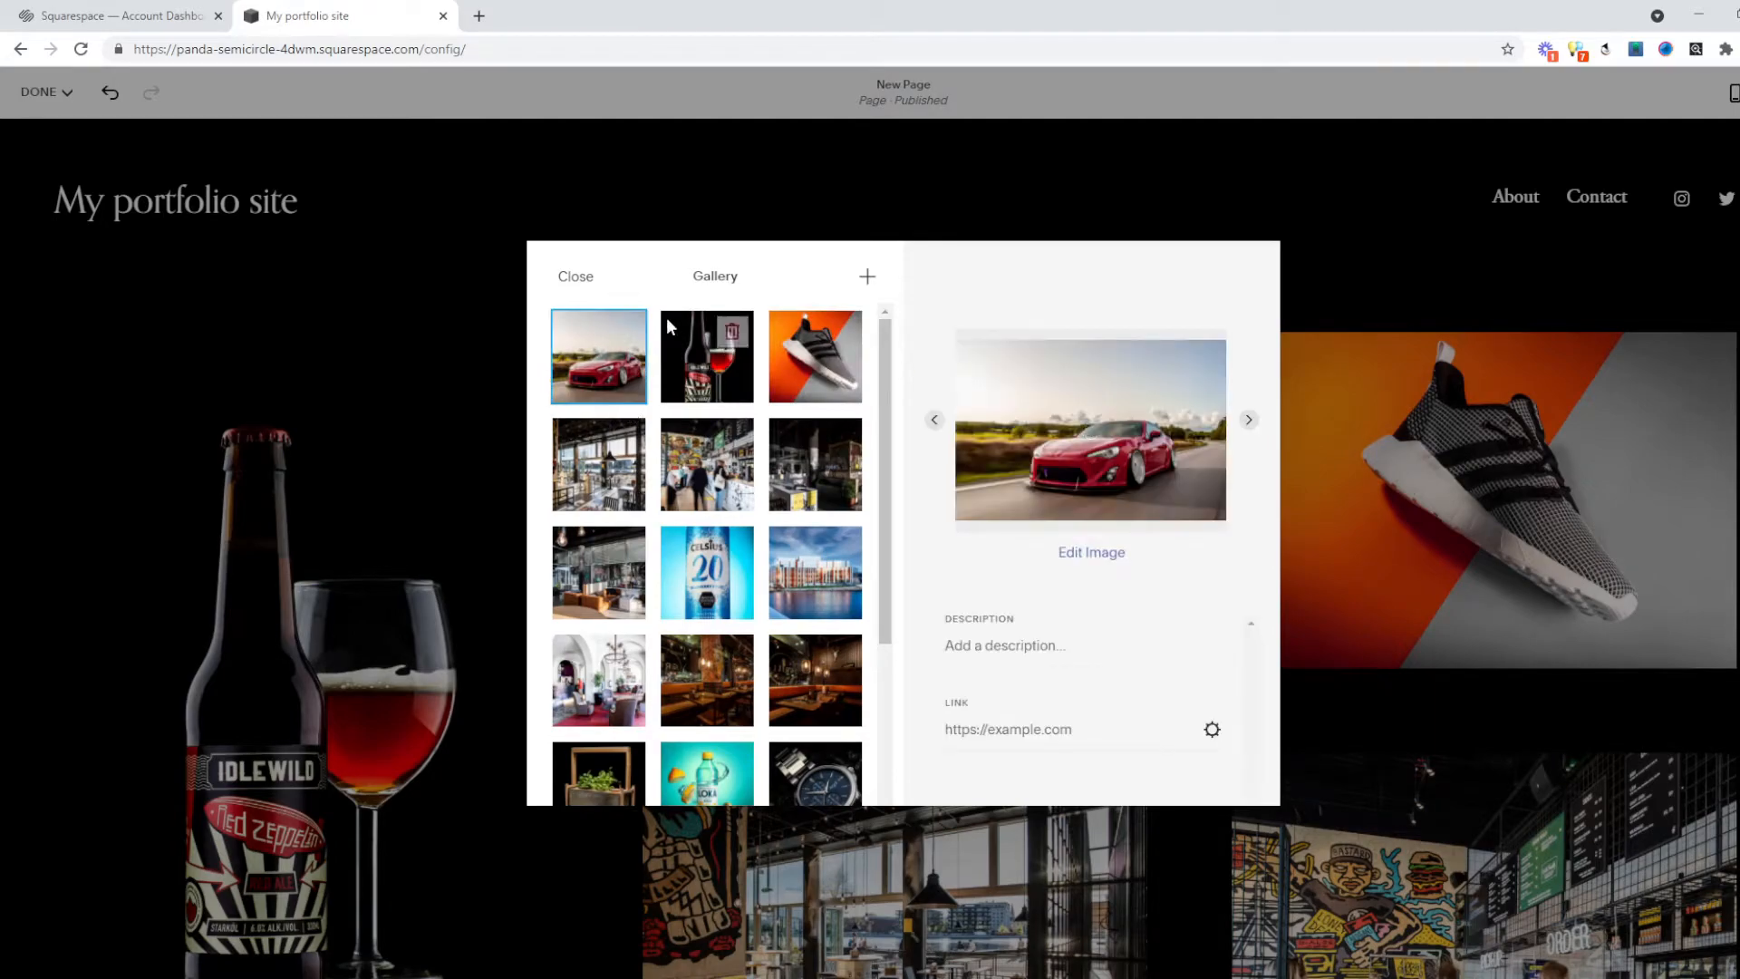
click(575, 276)
scroll(1058, 466, down, 3)
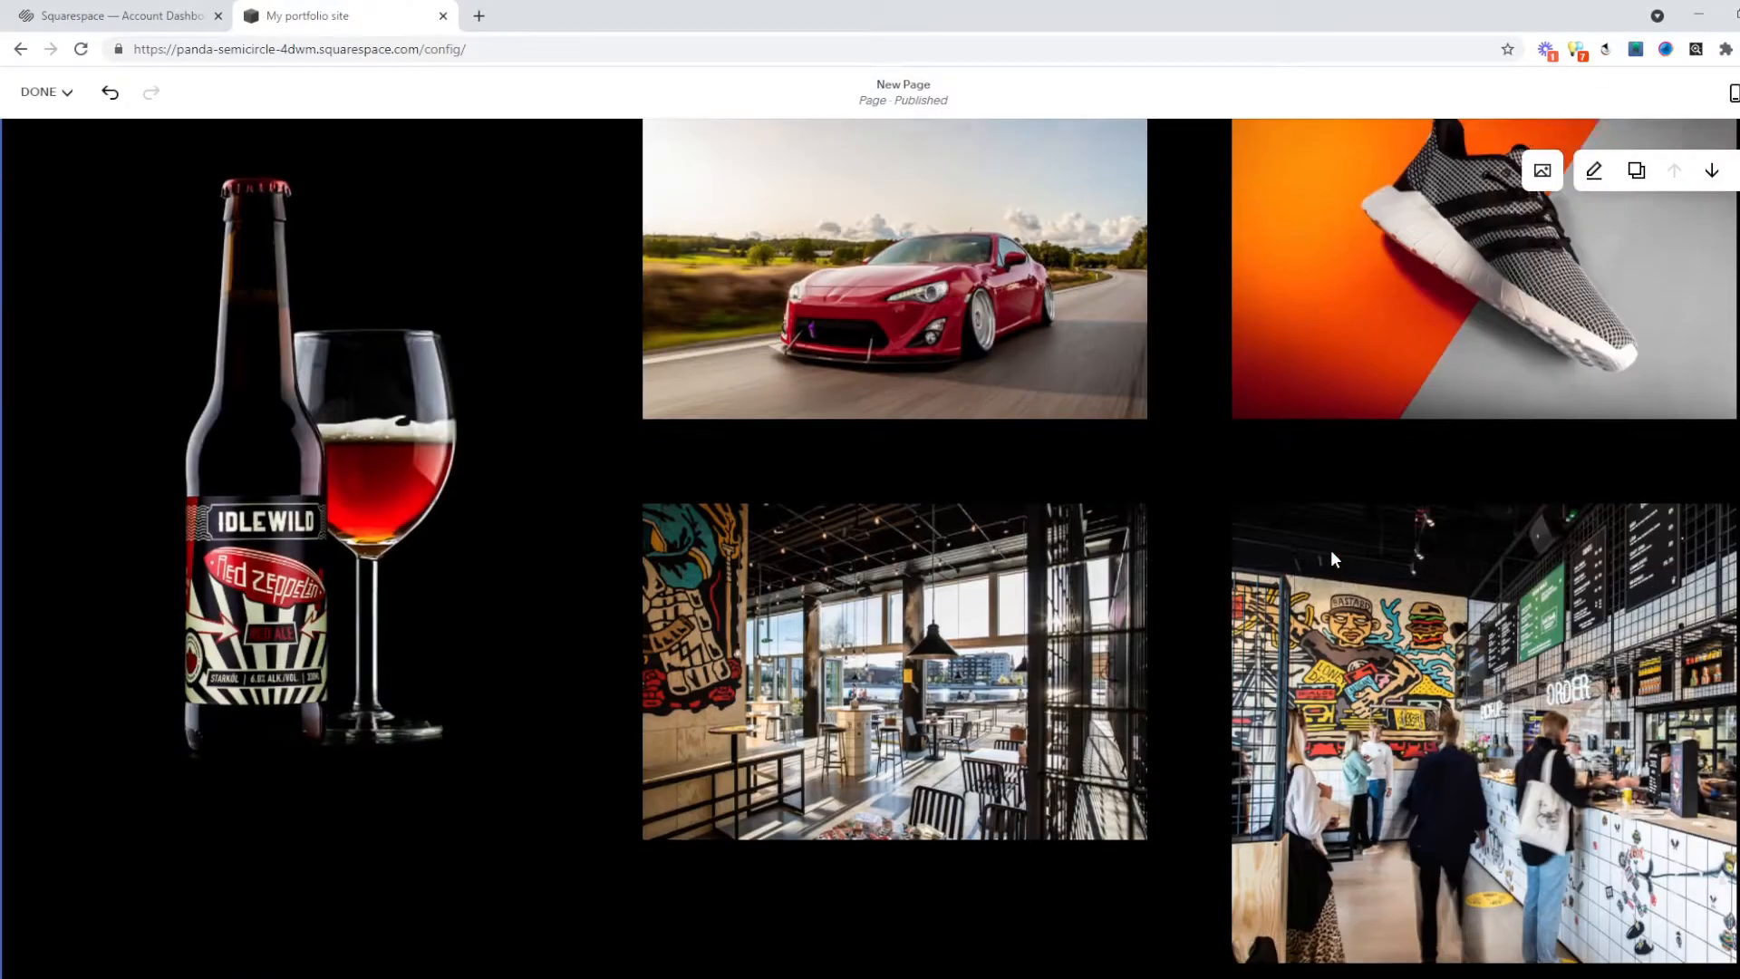
scroll(1175, 531, down, 15)
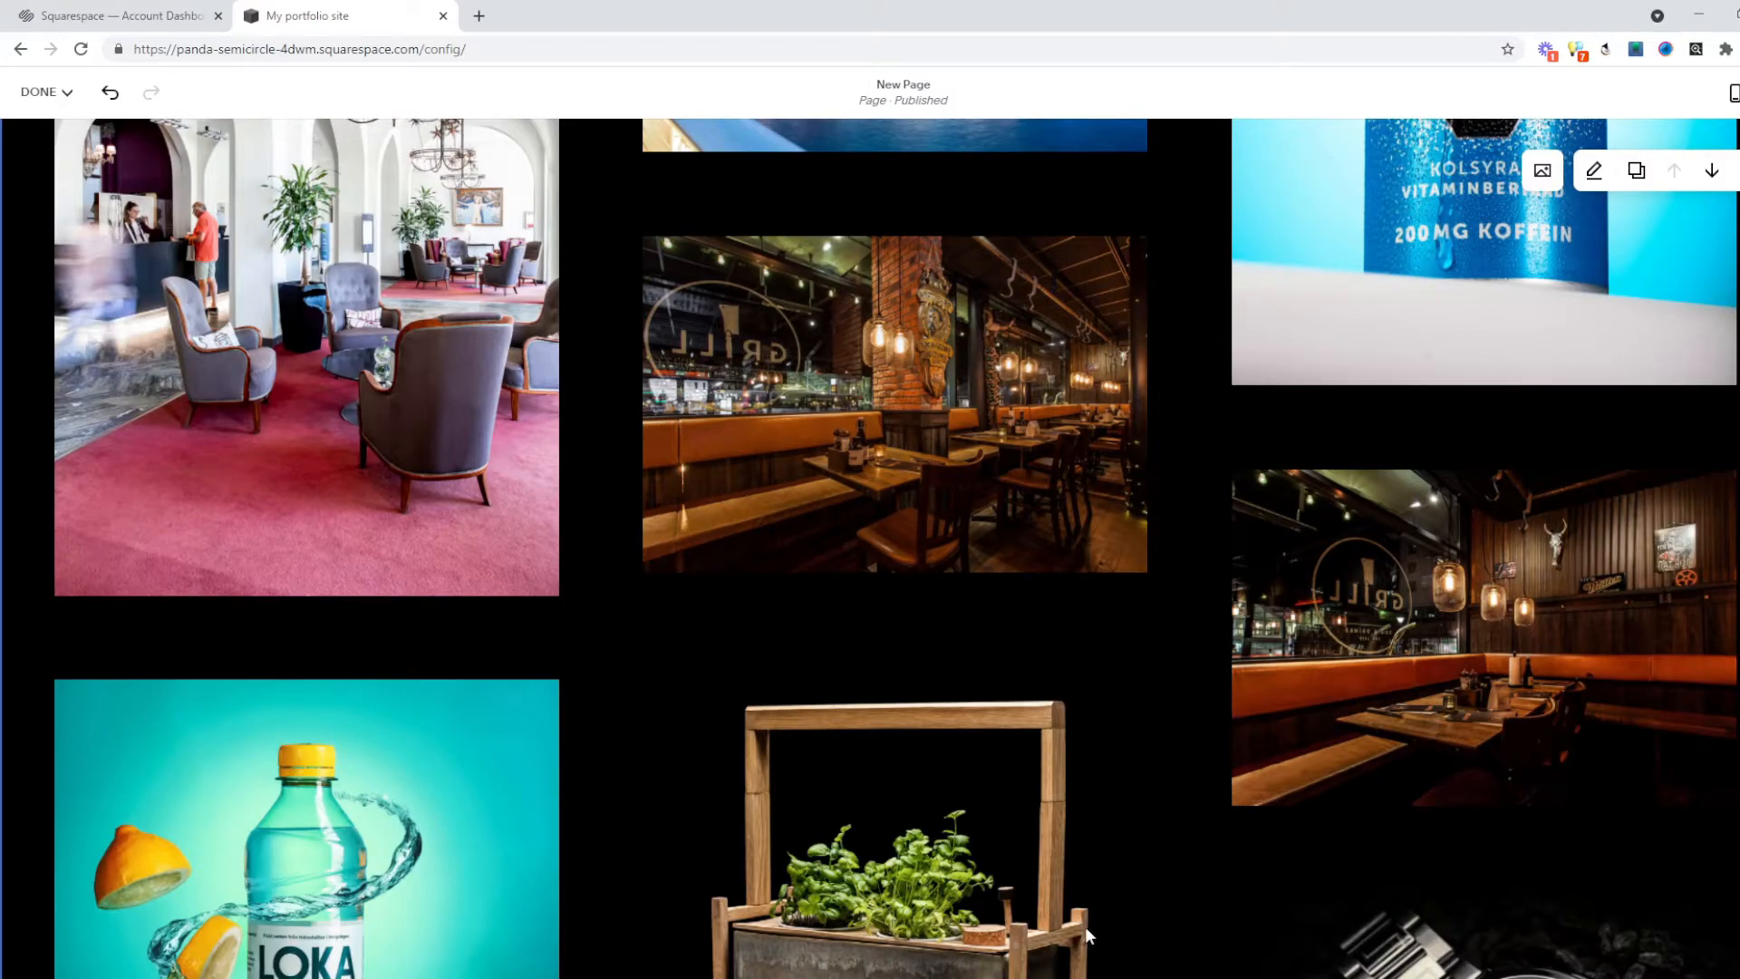
scroll(1258, 504, down, 3)
scroll(1385, 428, up, 3)
scroll(1389, 437, up, 7)
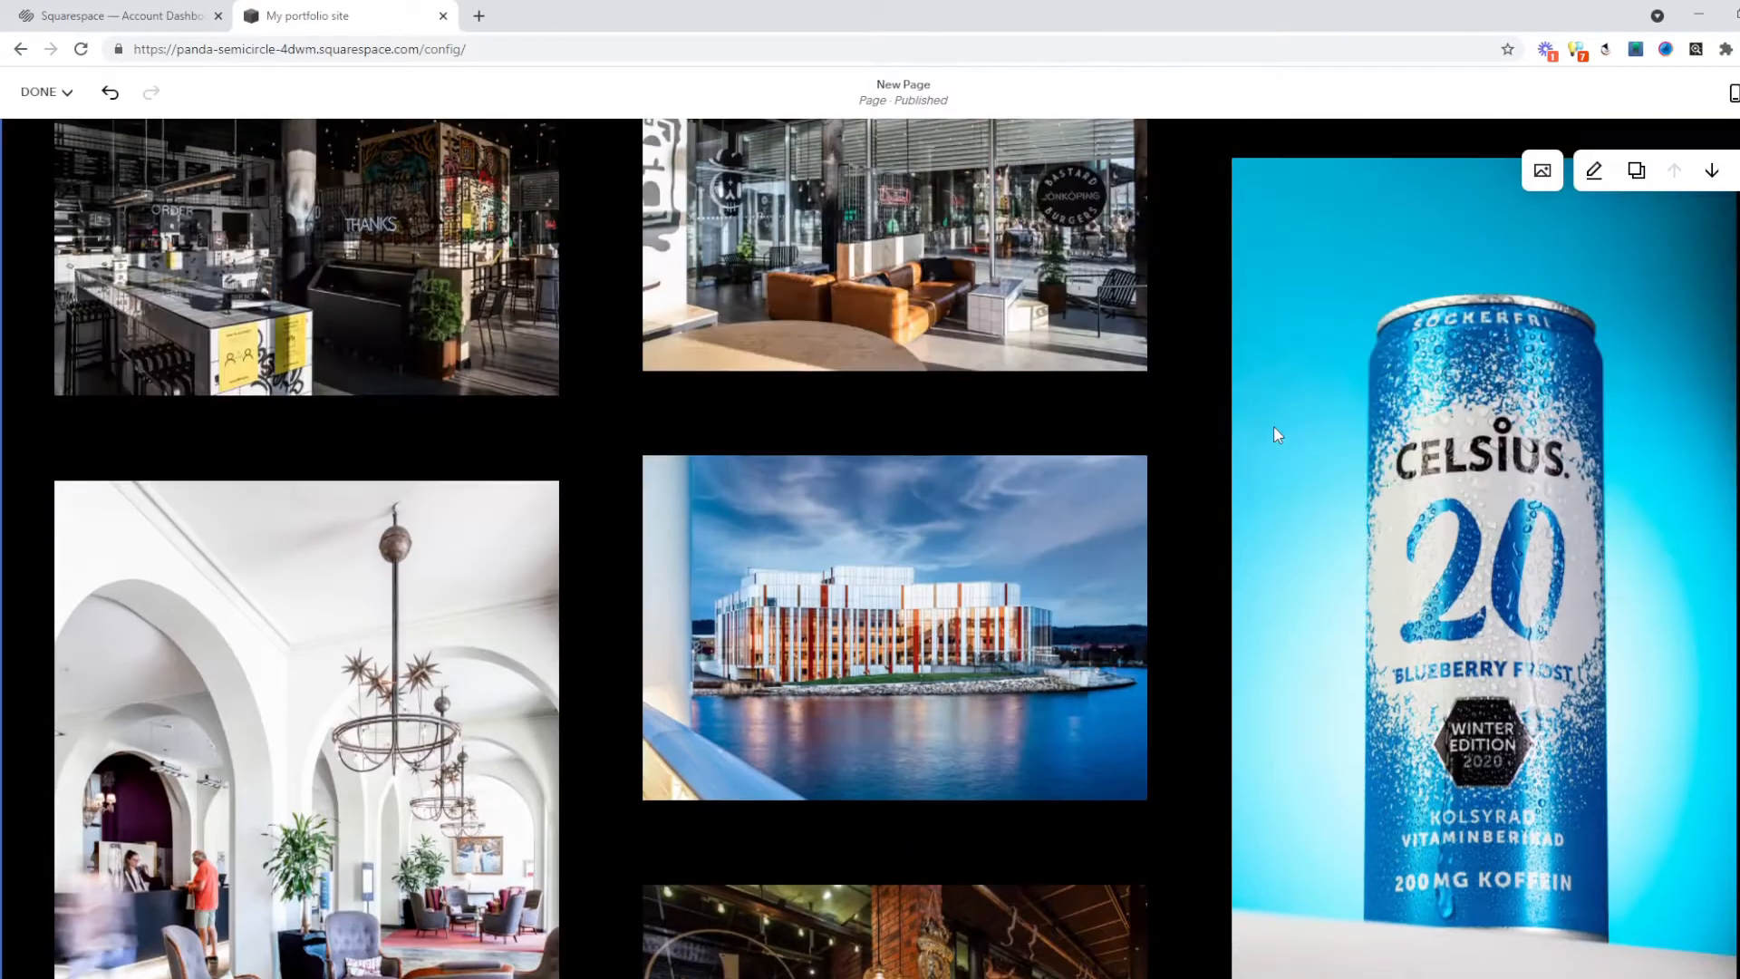
Drag the gallery spacing from 100 down to 39, then reopen the gallery's image manager.
click(1594, 172)
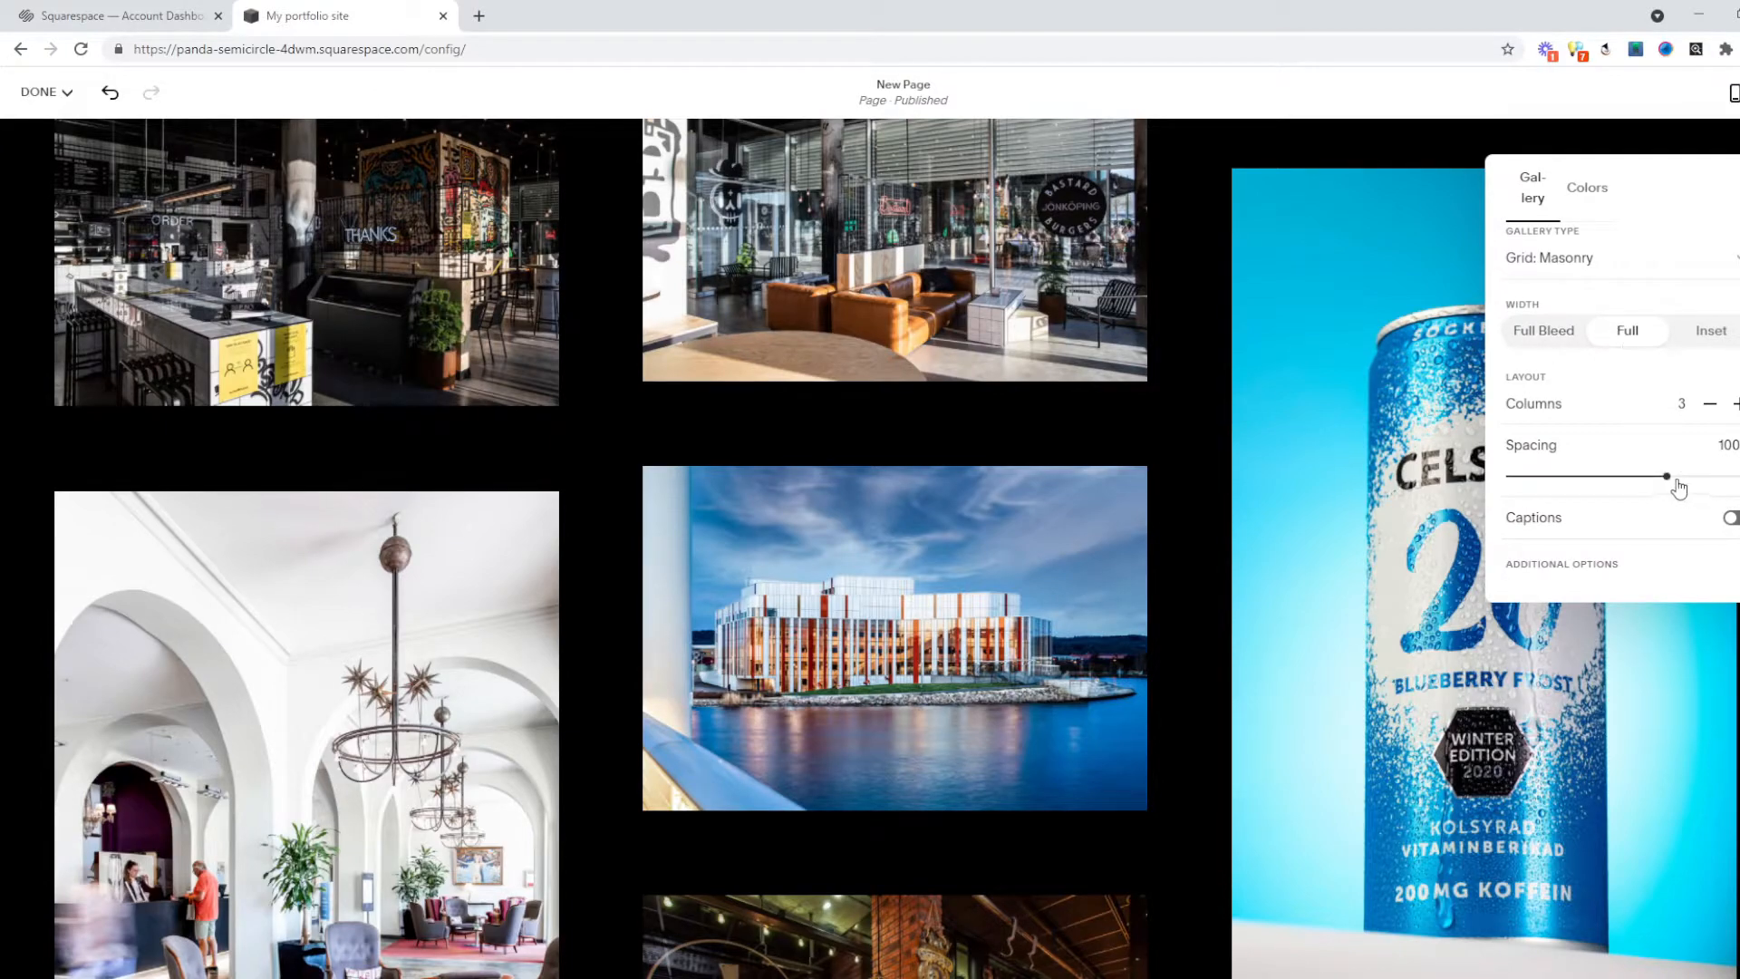
drag(1666, 475, 1571, 475)
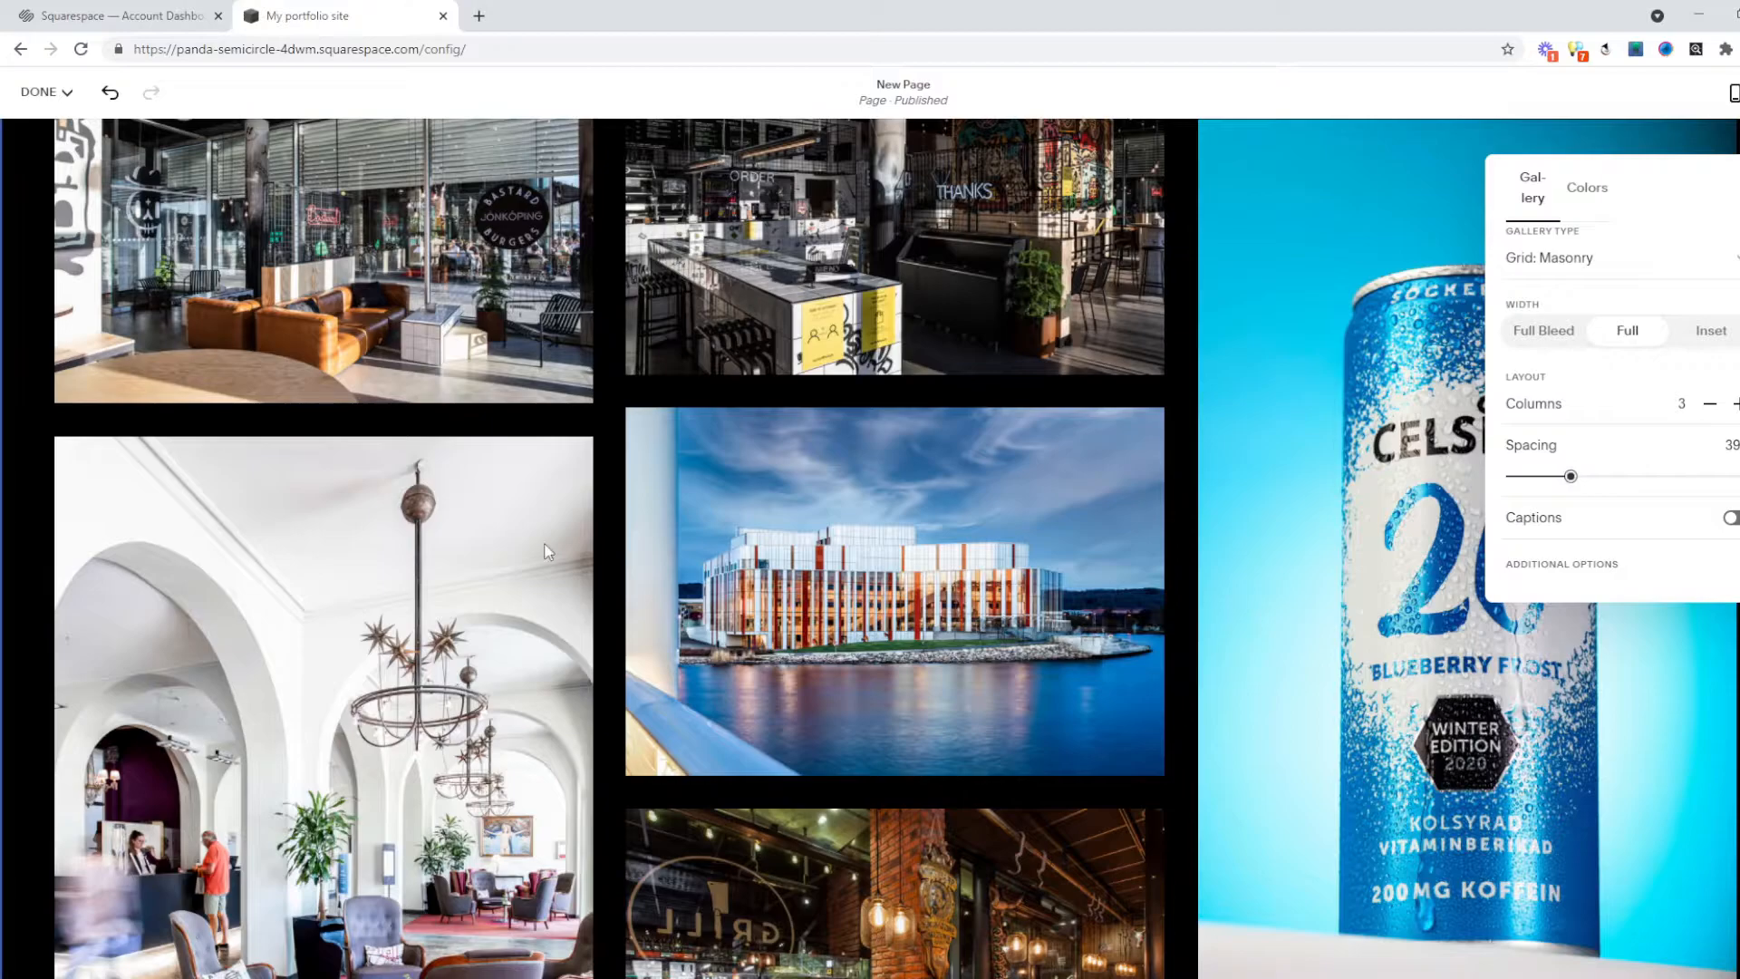
scroll(667, 557, up, 5)
scroll(668, 554, up, 3)
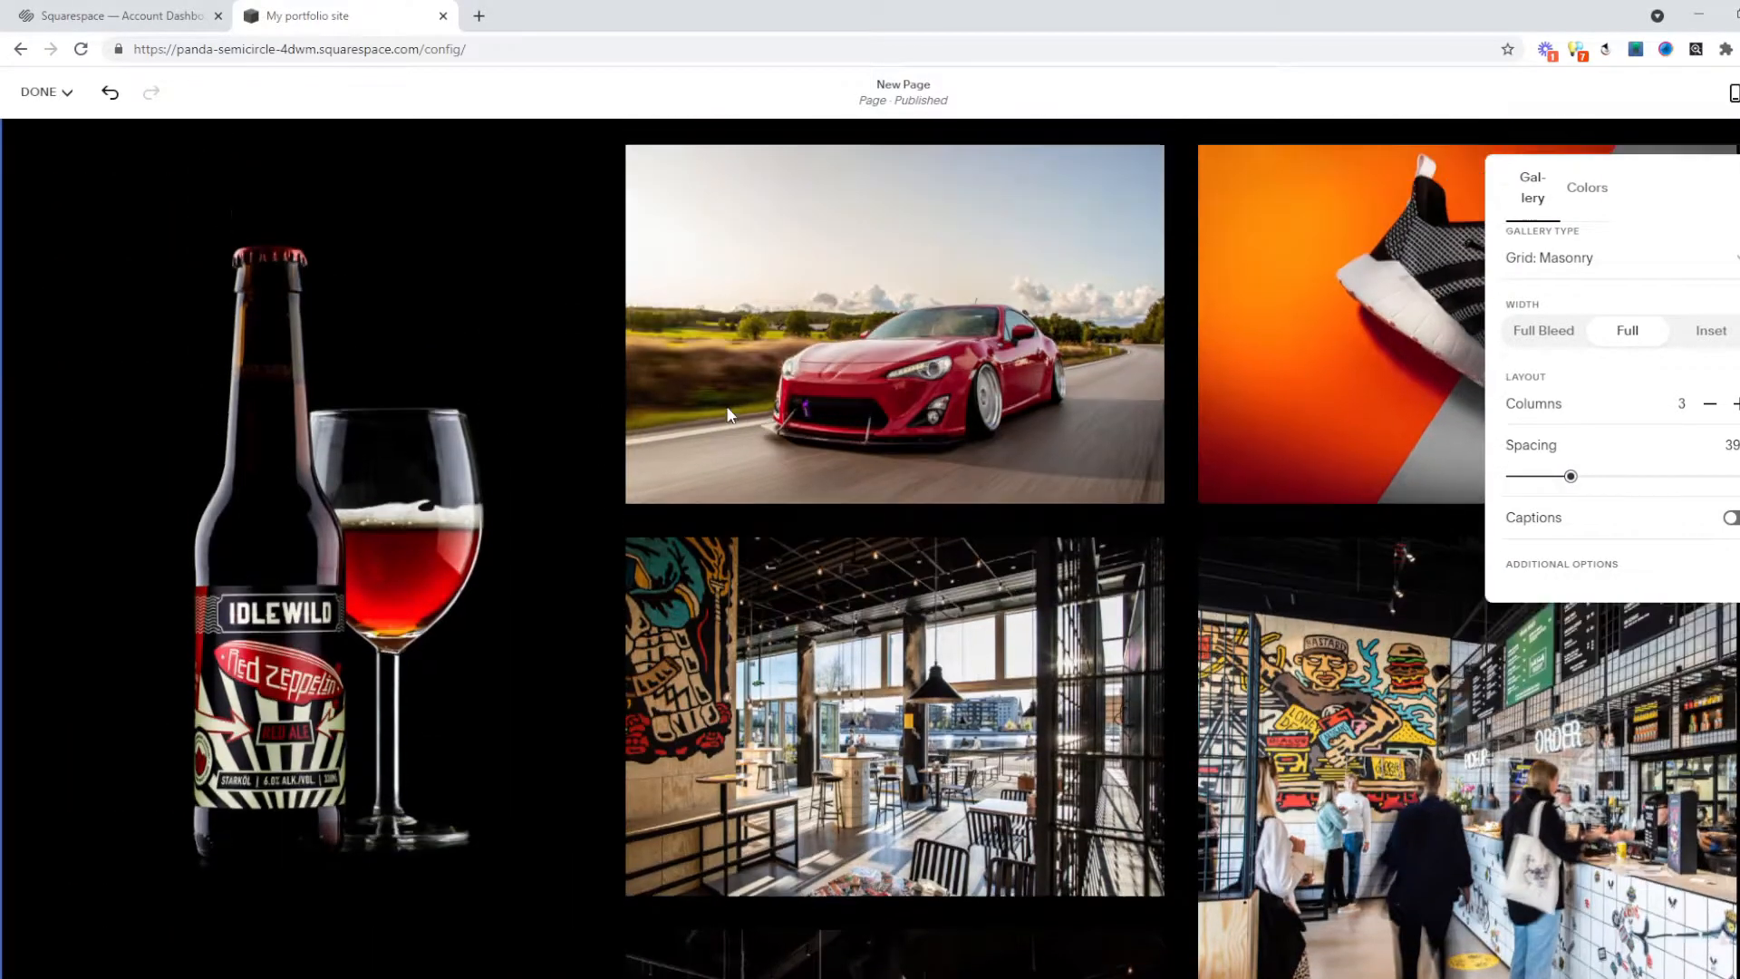
scroll(695, 616, down, 2)
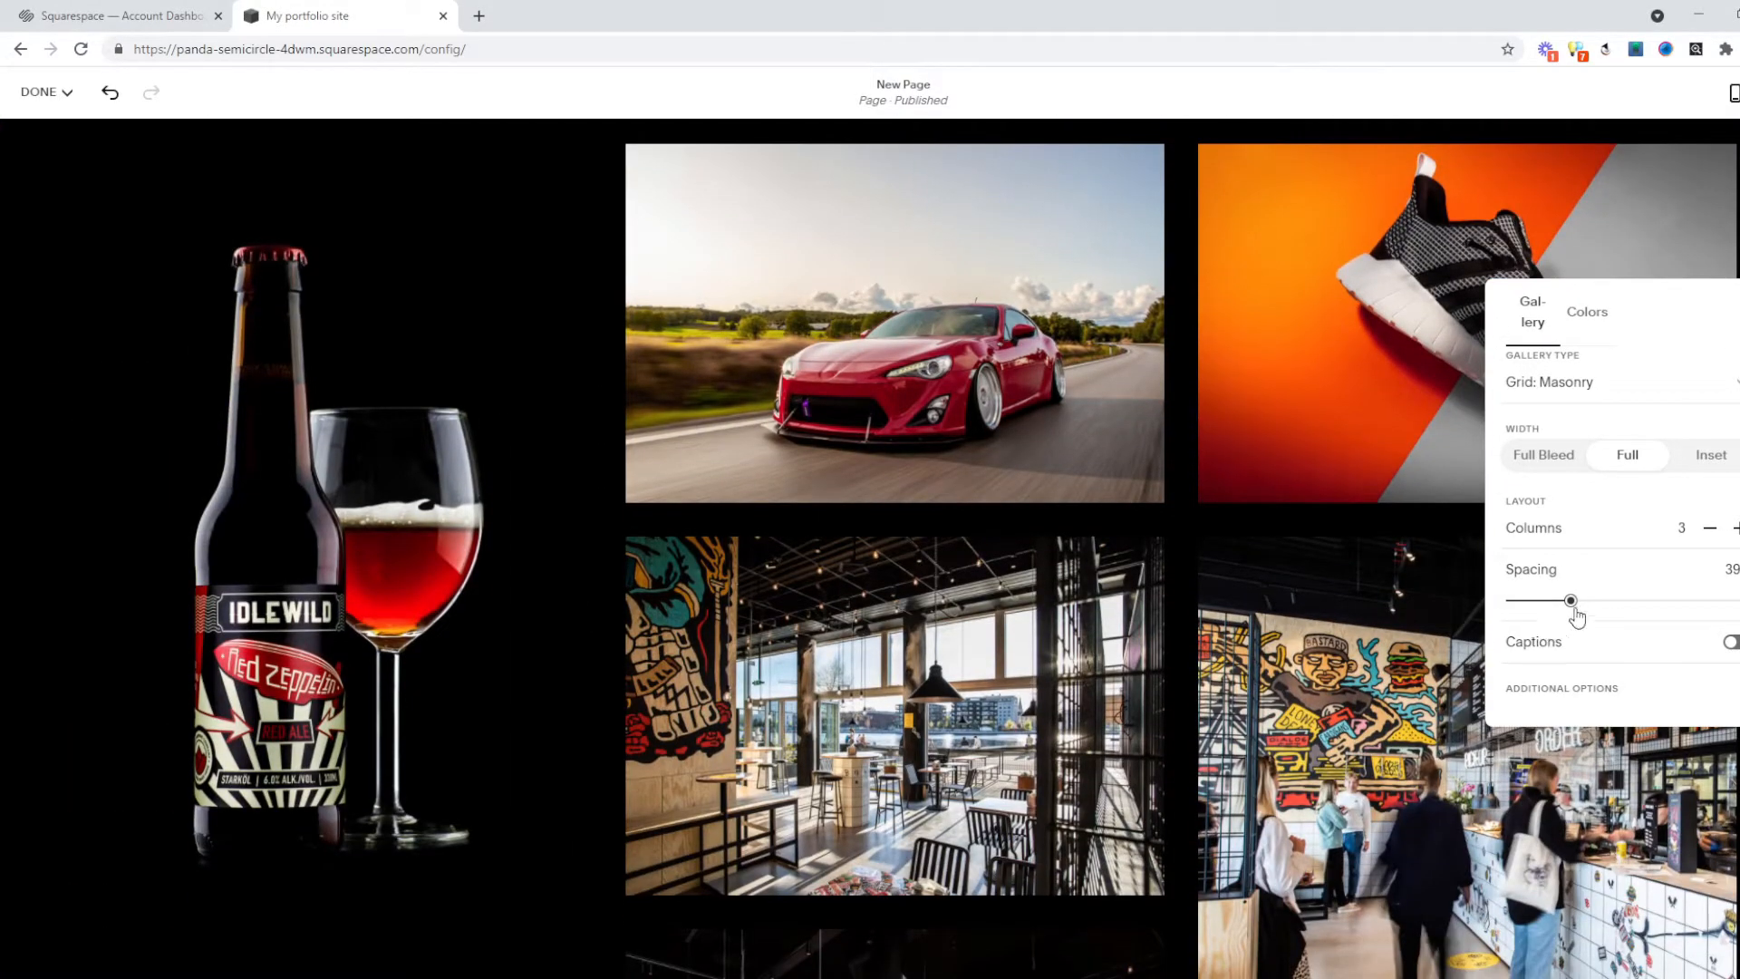
click(1225, 396)
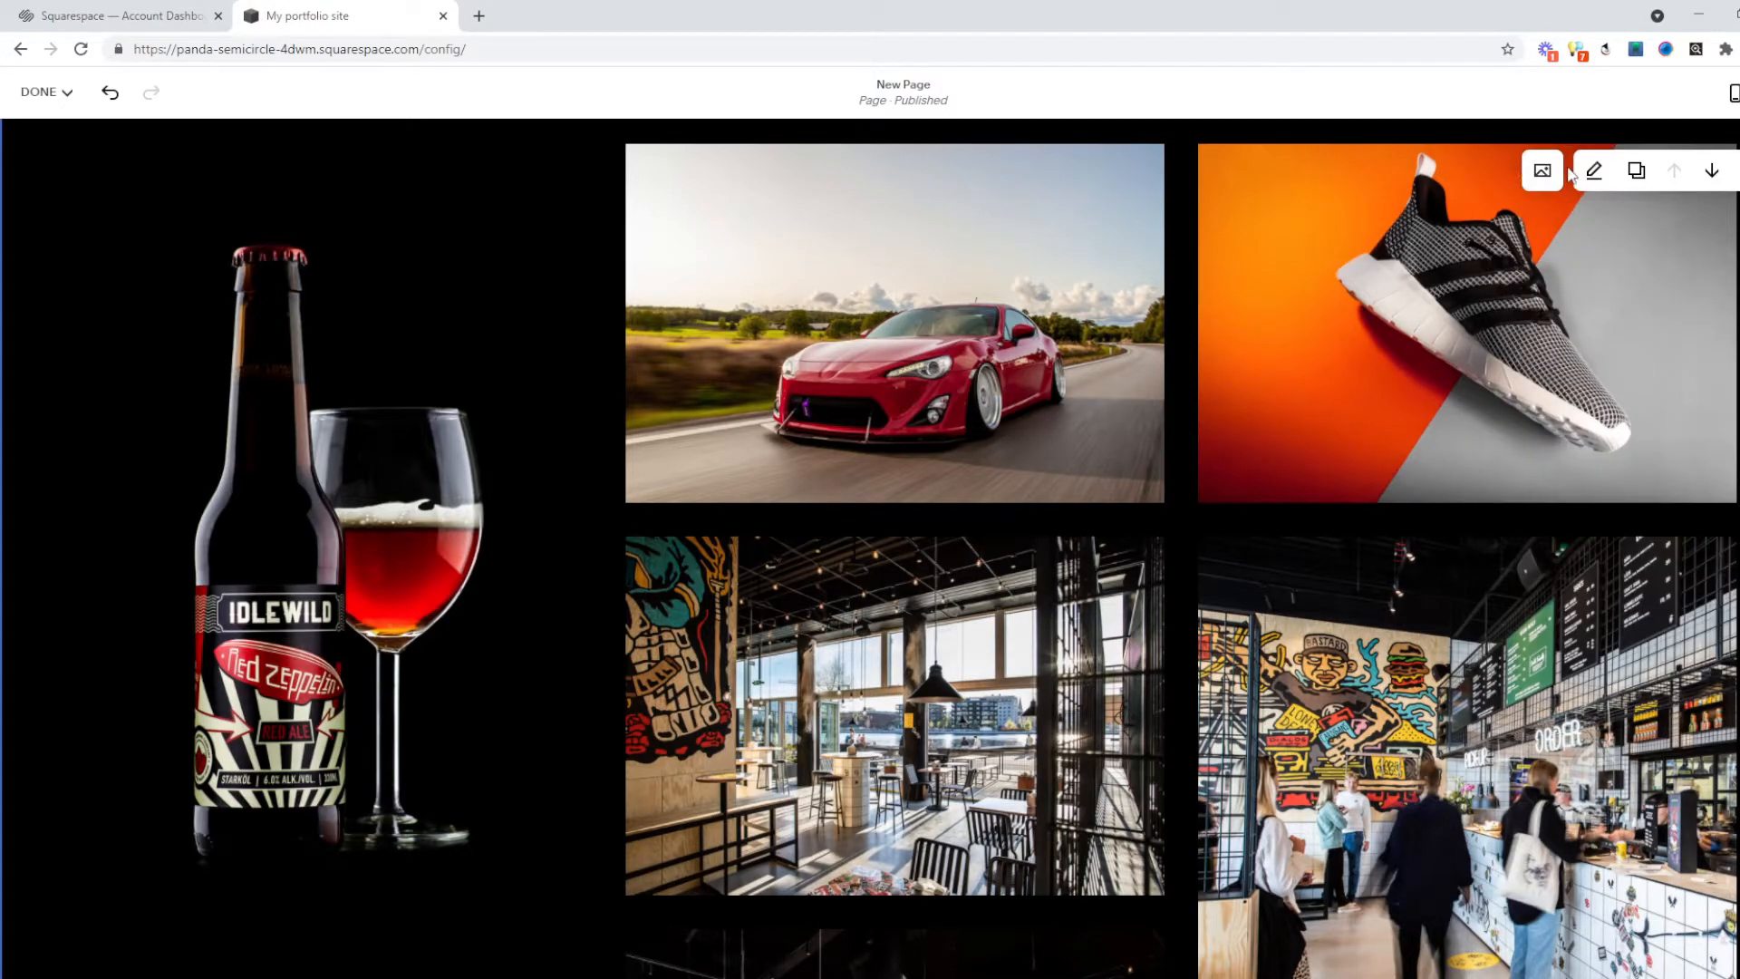
click(1533, 172)
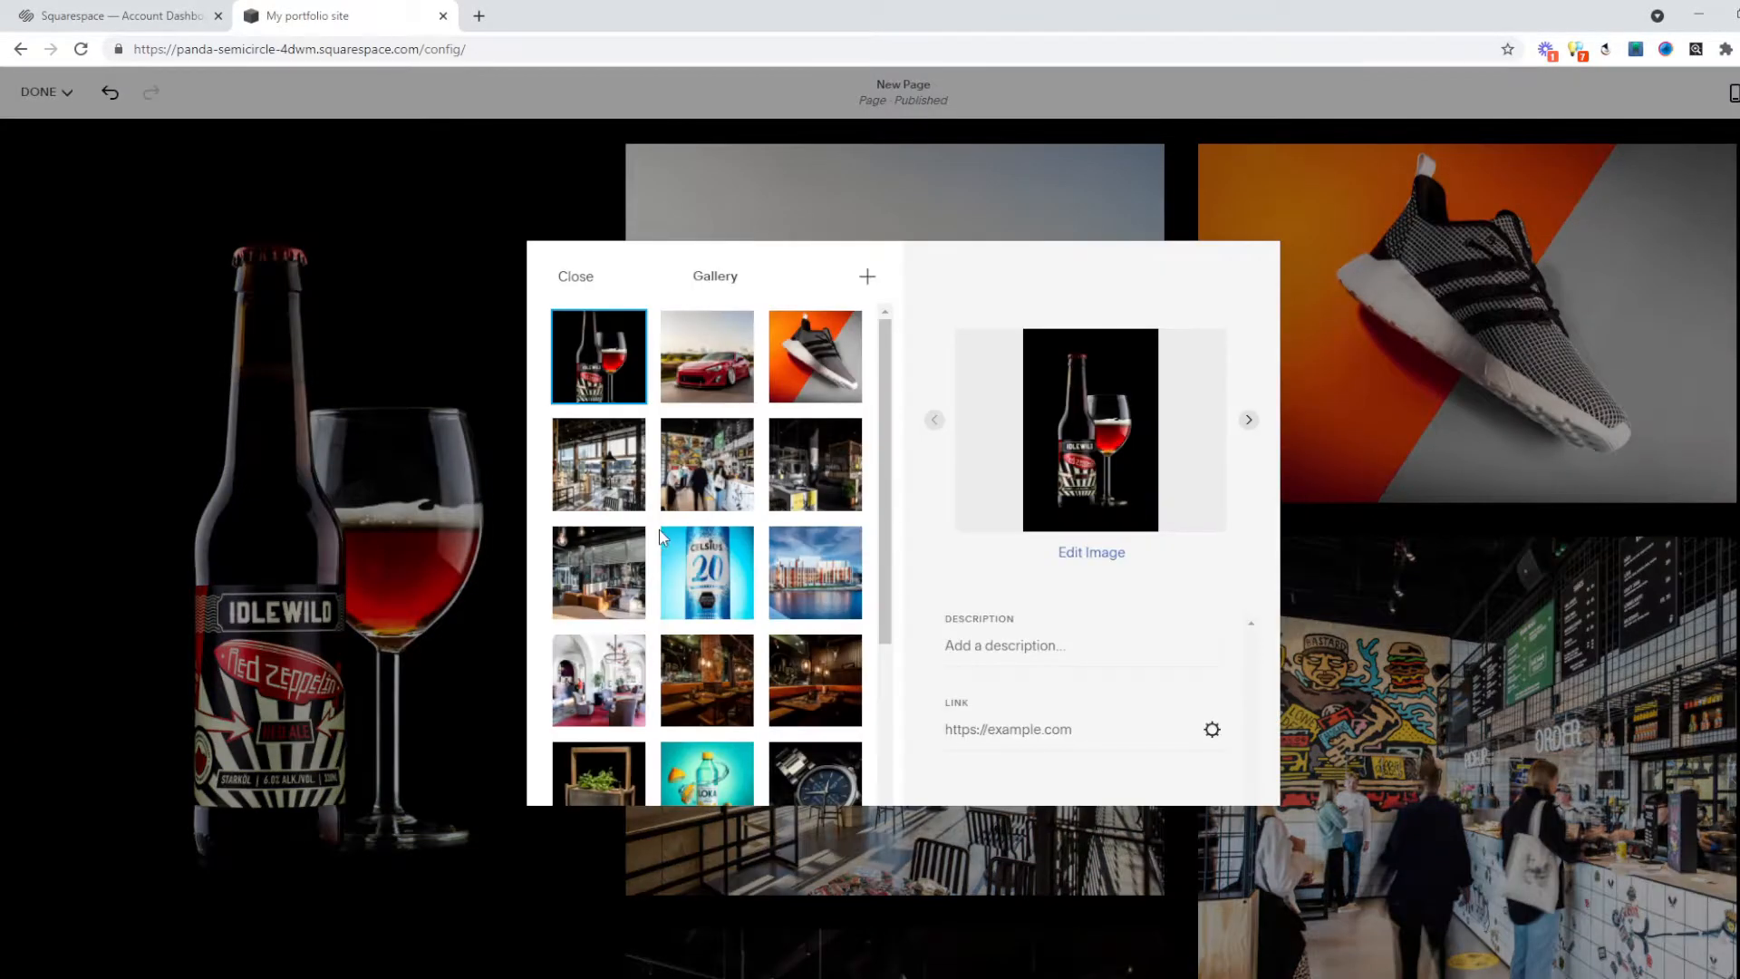
Move the food-court photo to the first position and shift the Loka bottle image higher.
drag(696, 480, 604, 379)
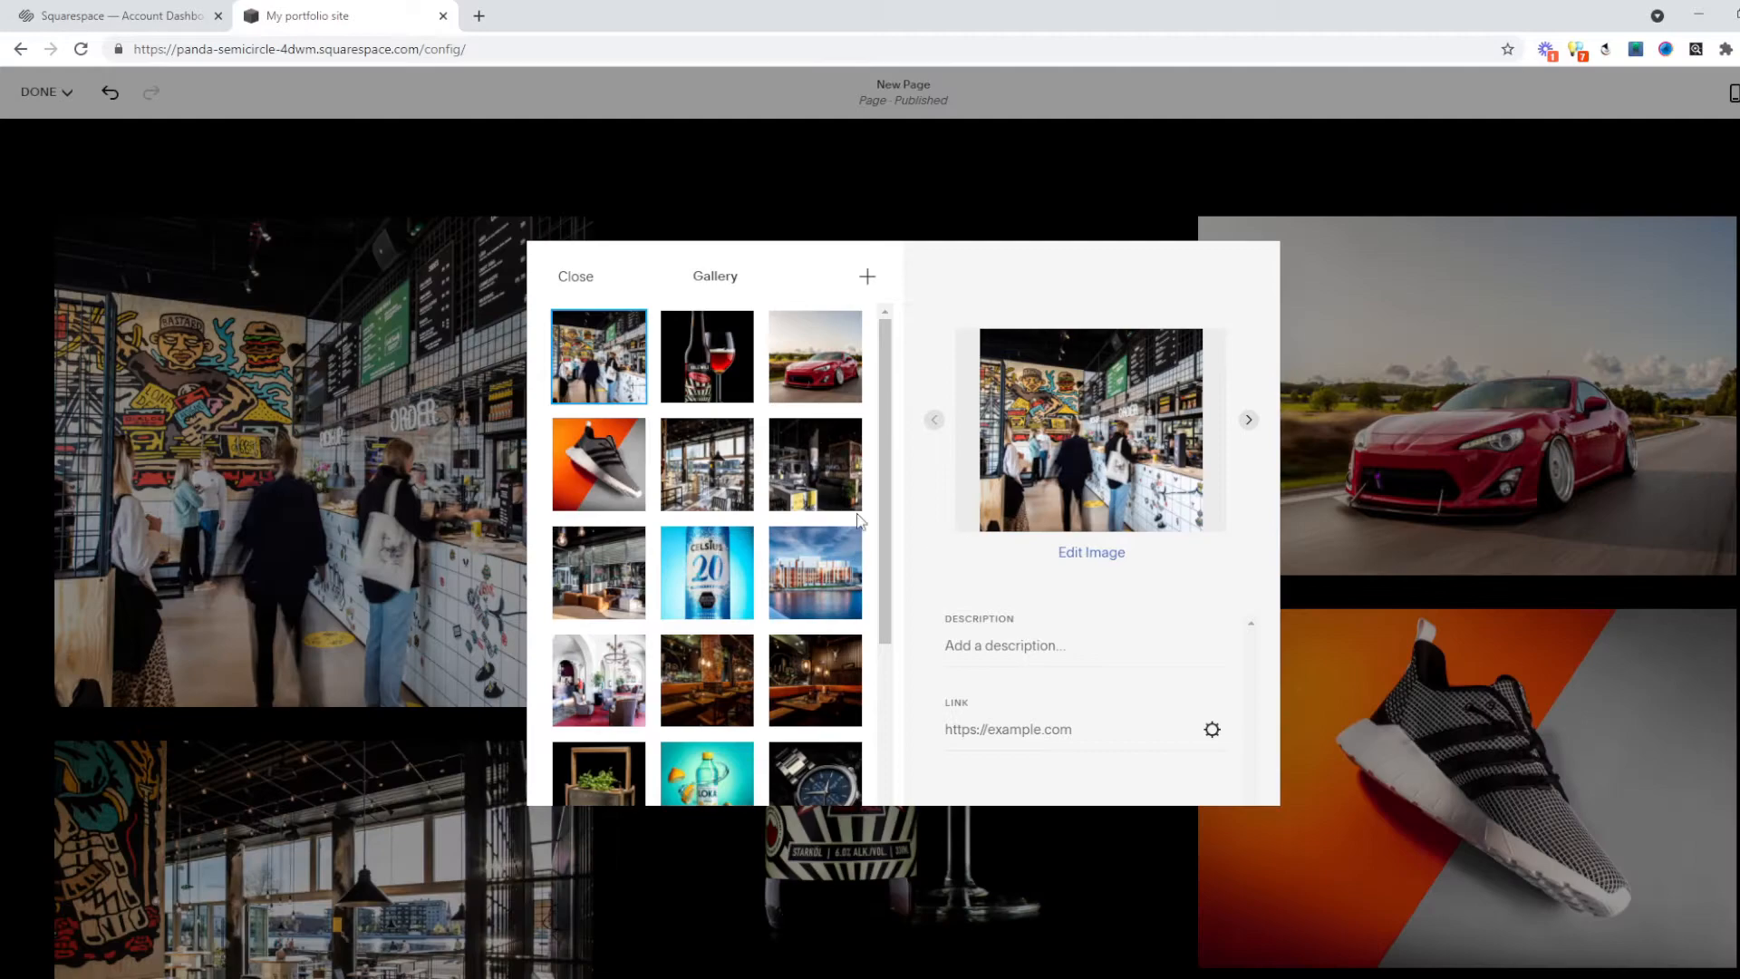
scroll(725, 589, down, 3)
drag(725, 513, 698, 358)
scroll(815, 689, up, 3)
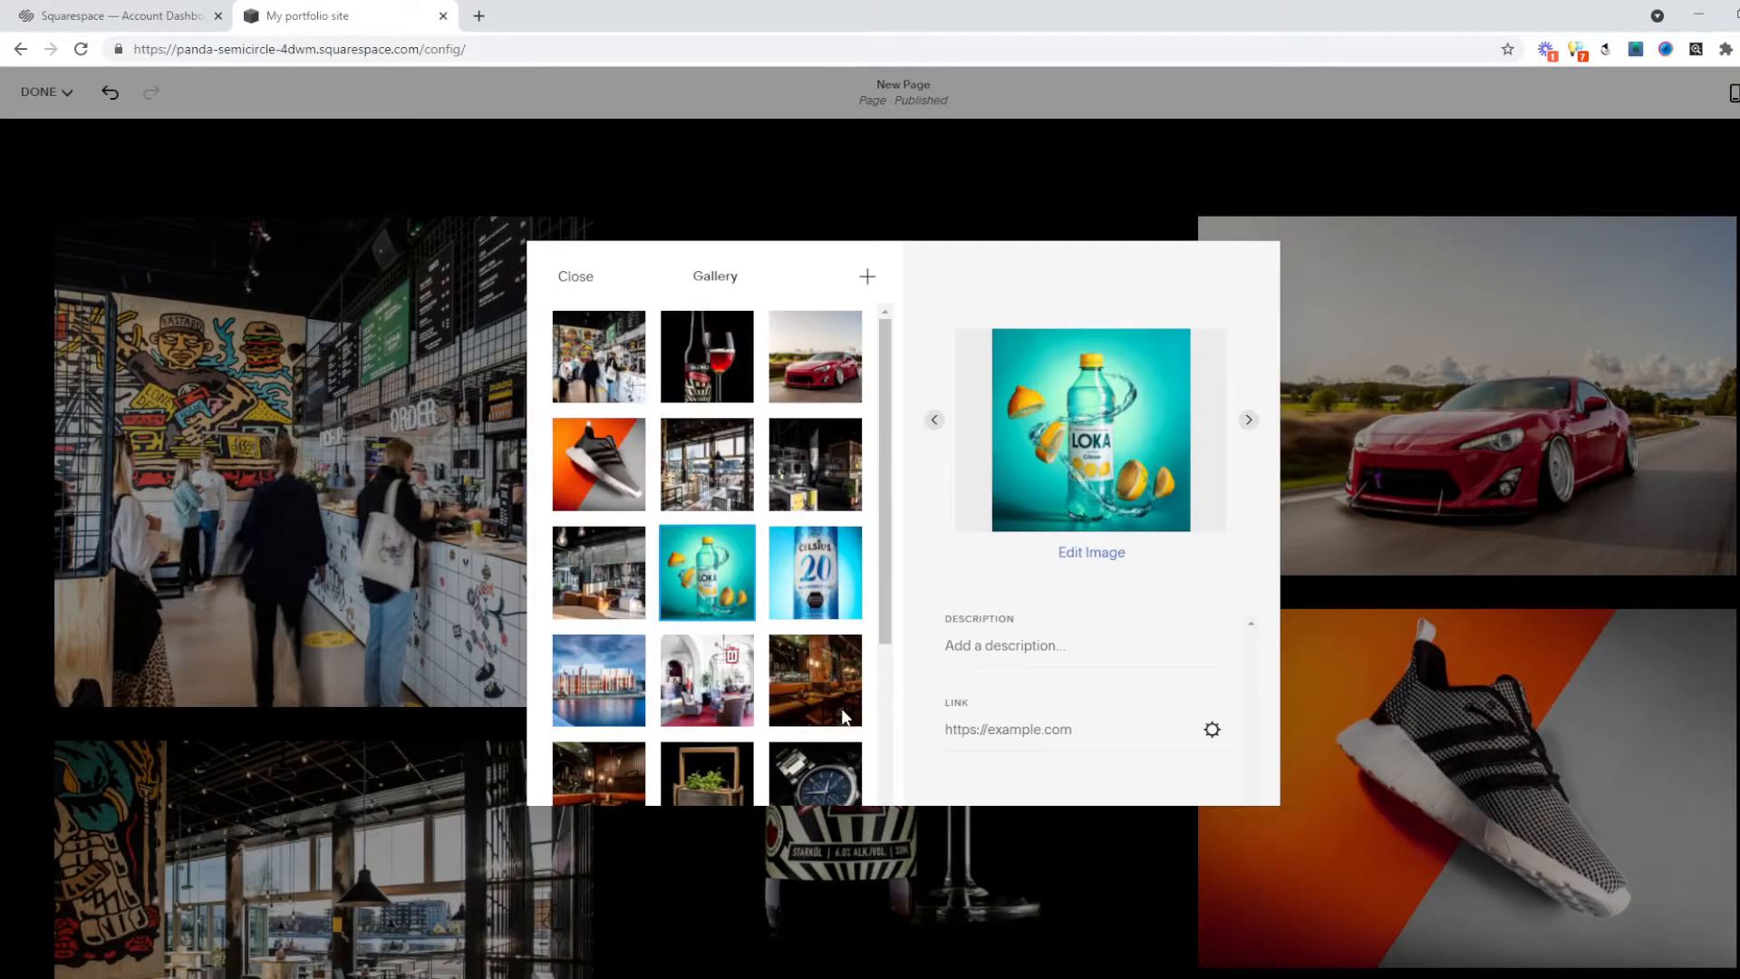
Give the Loka image a placeholder test description, then bring up the gallery settings.
click(1013, 652)
text(sfjsdkfjkfjdö)
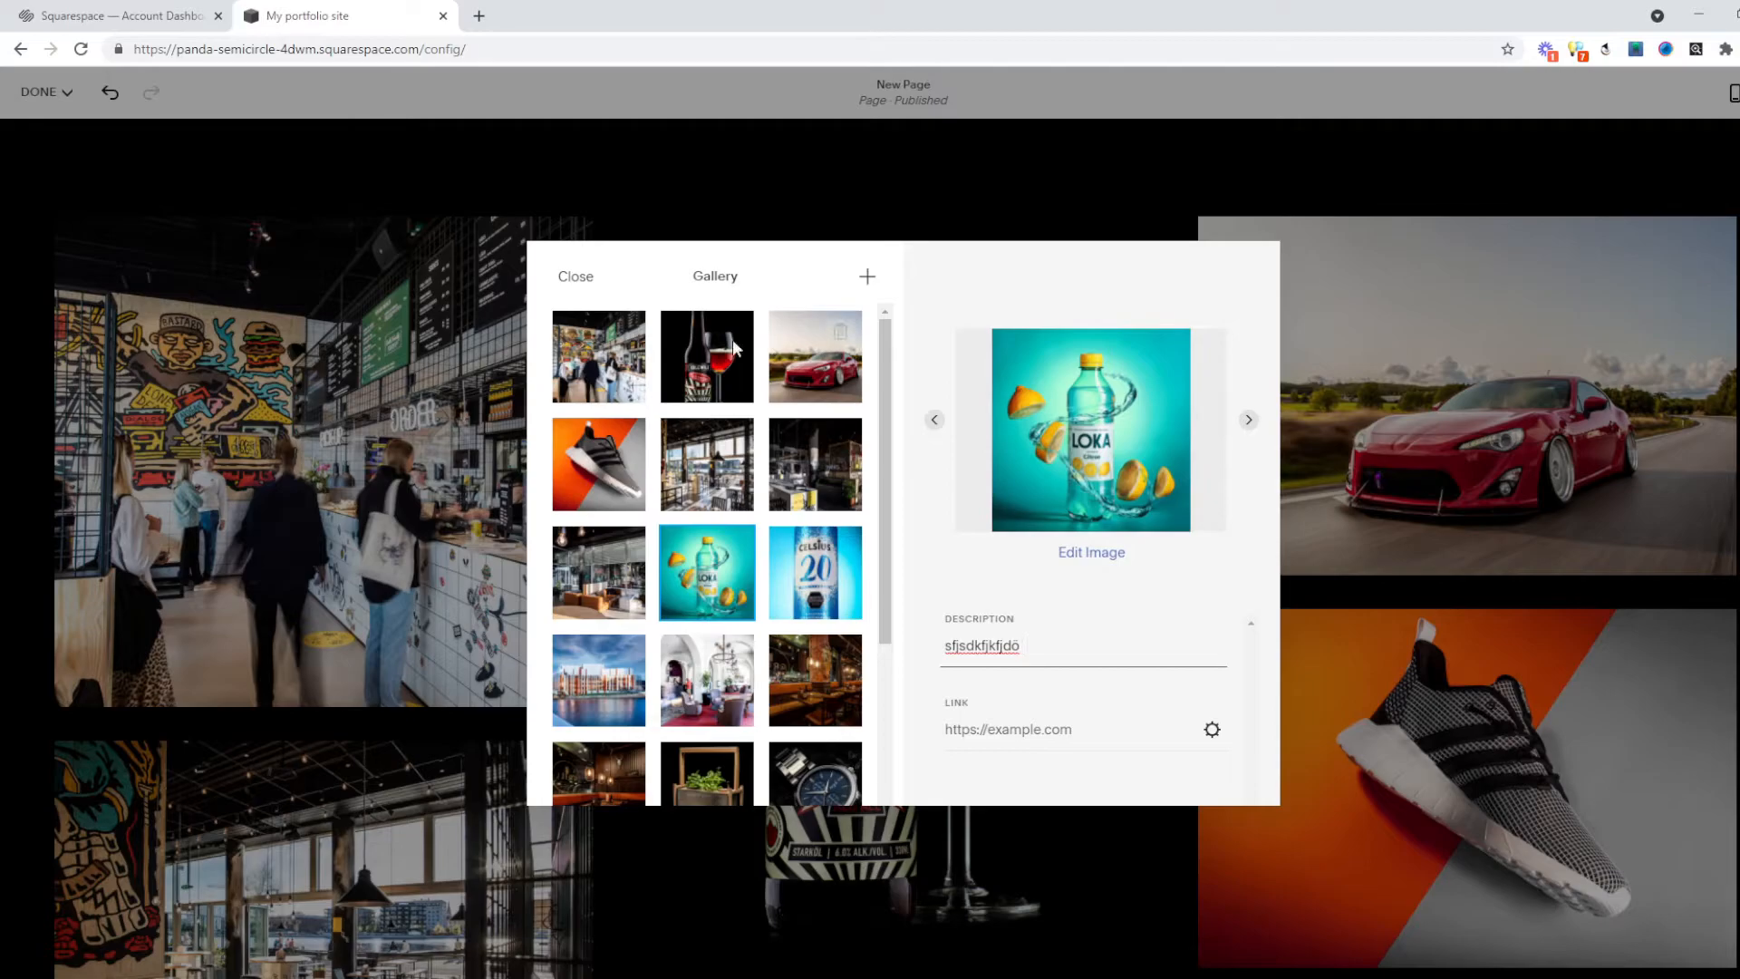
click(569, 274)
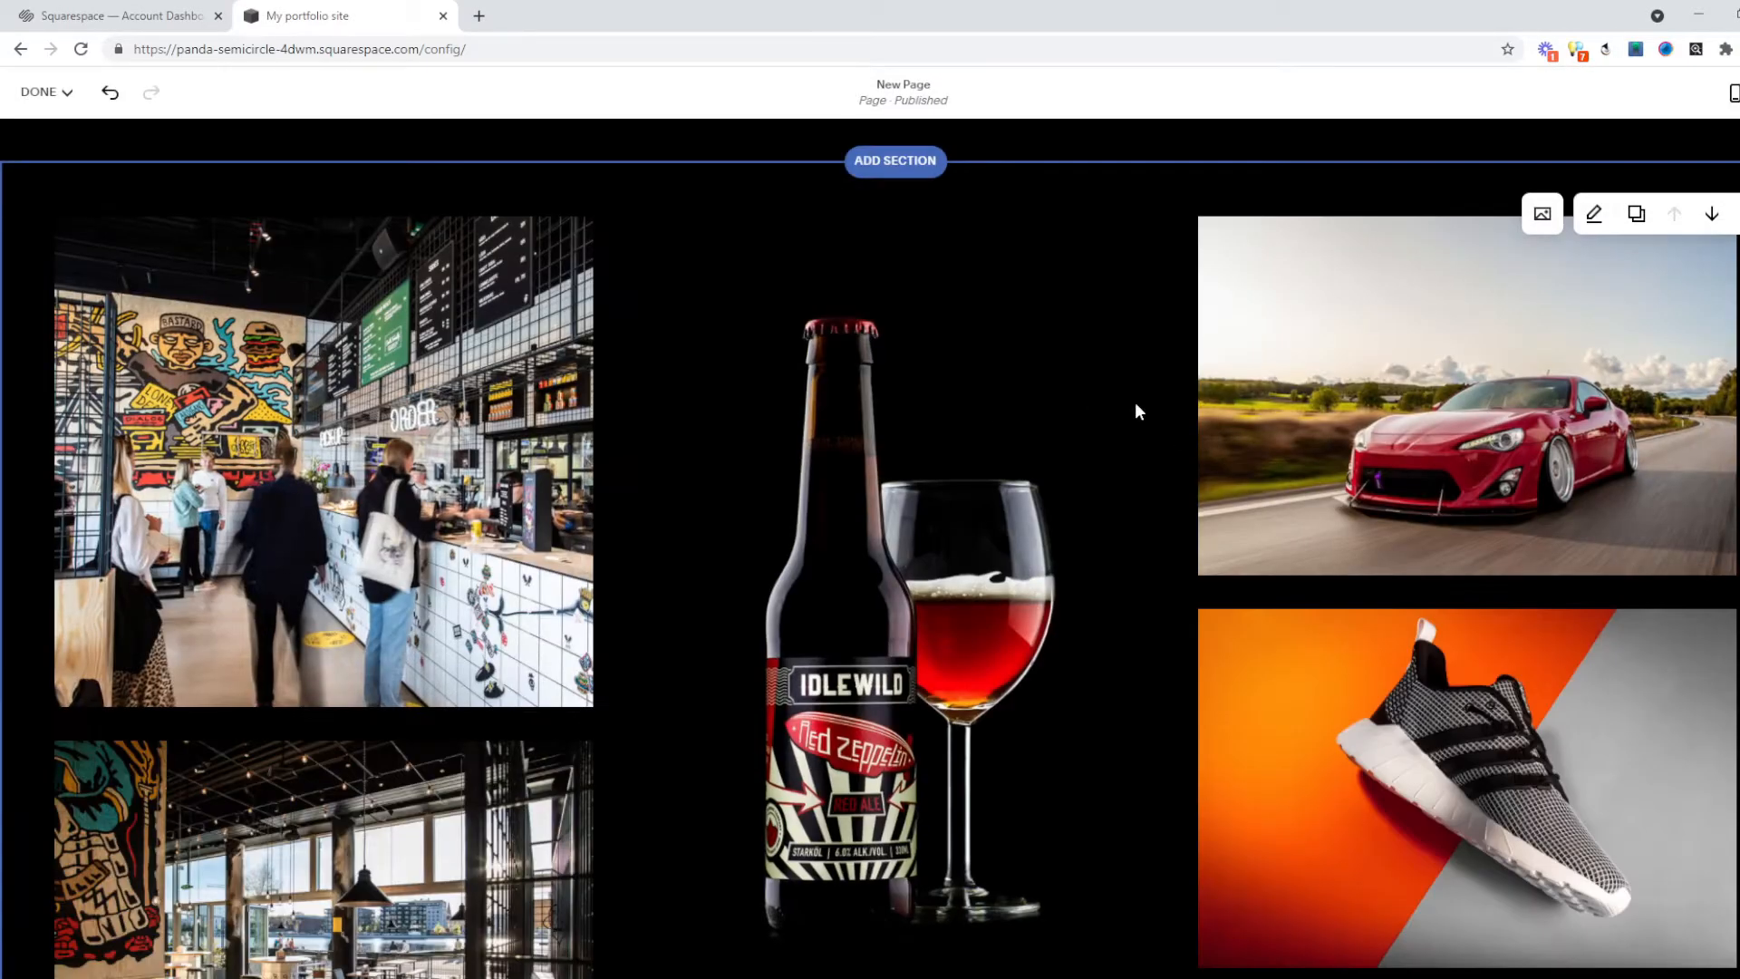
scroll(1227, 454, down, 10)
scroll(252, 732, down, 2)
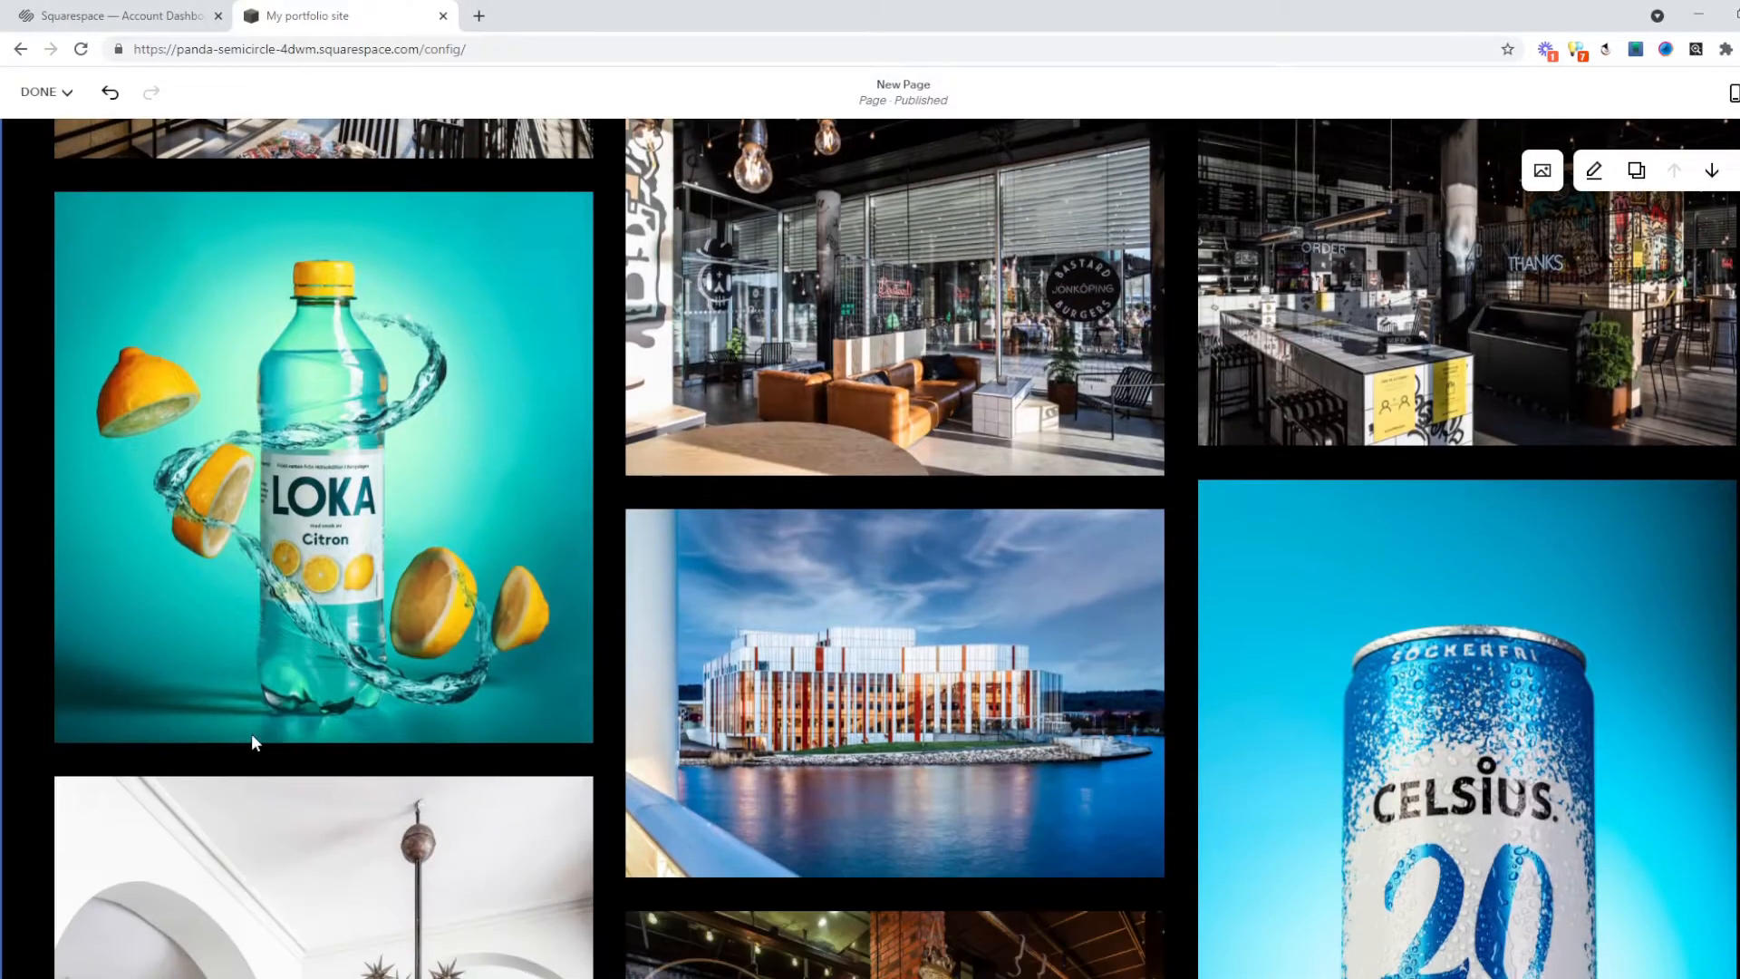
click(1594, 170)
scroll(1676, 472, down, 1)
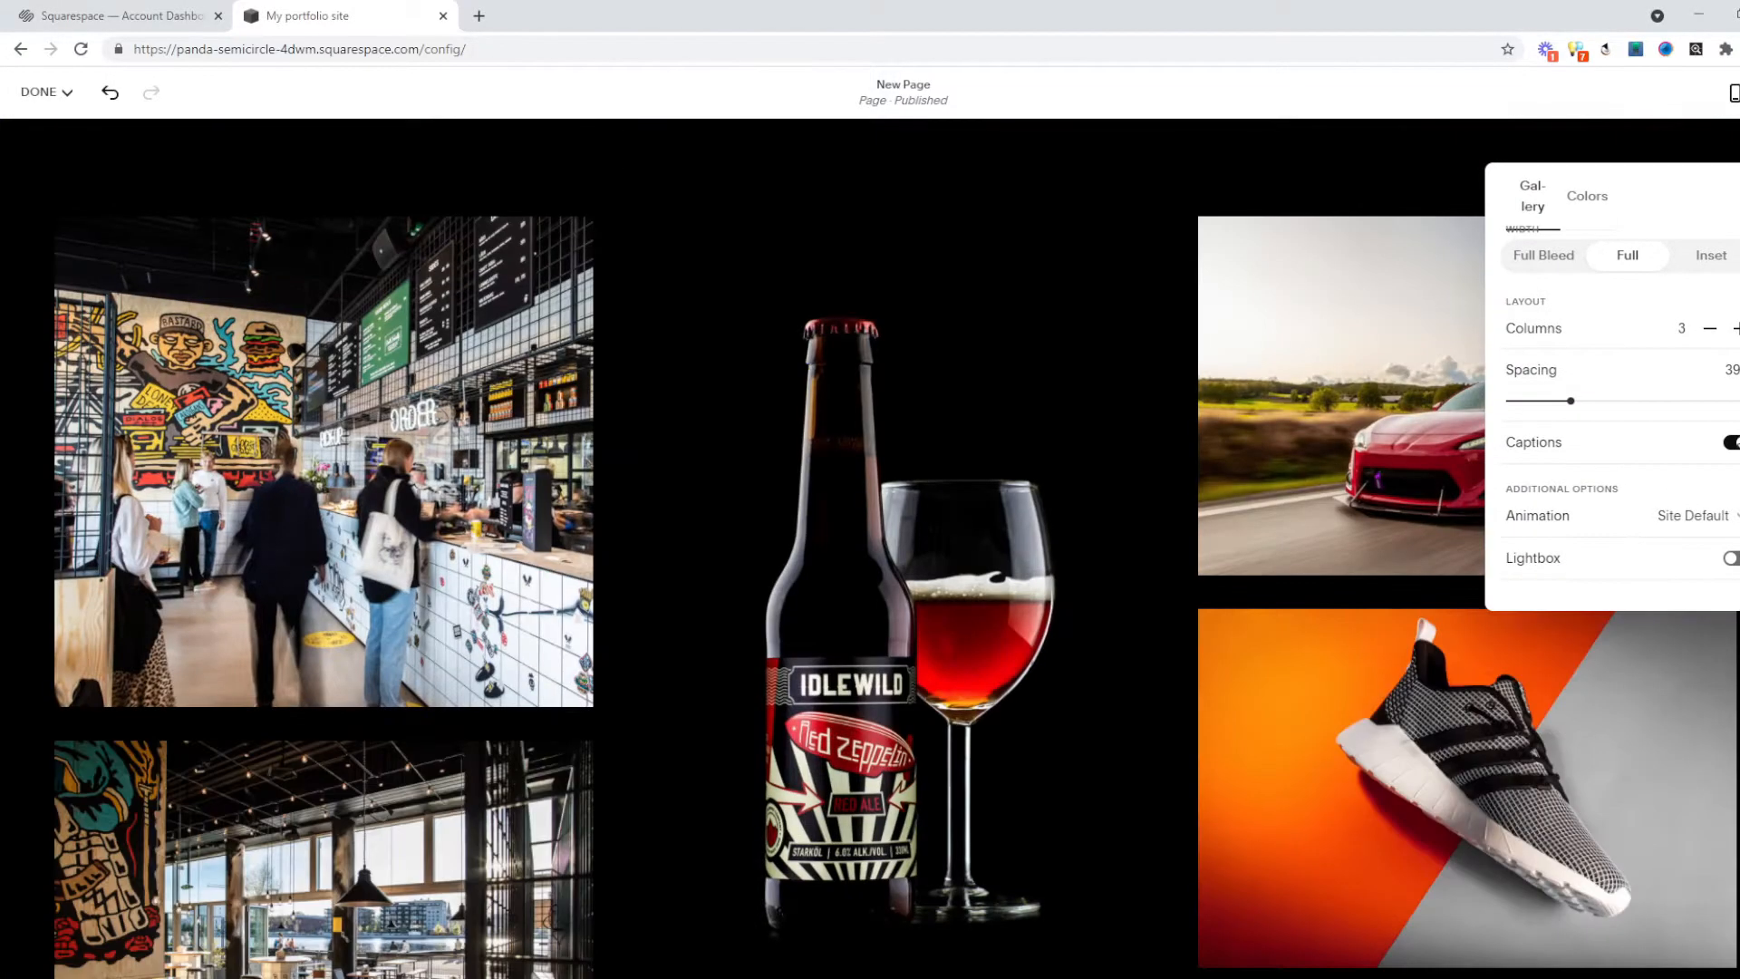
Review the gallery block's full-width, three-column masonry layout with captions on.
scroll(415, 605, down, 10)
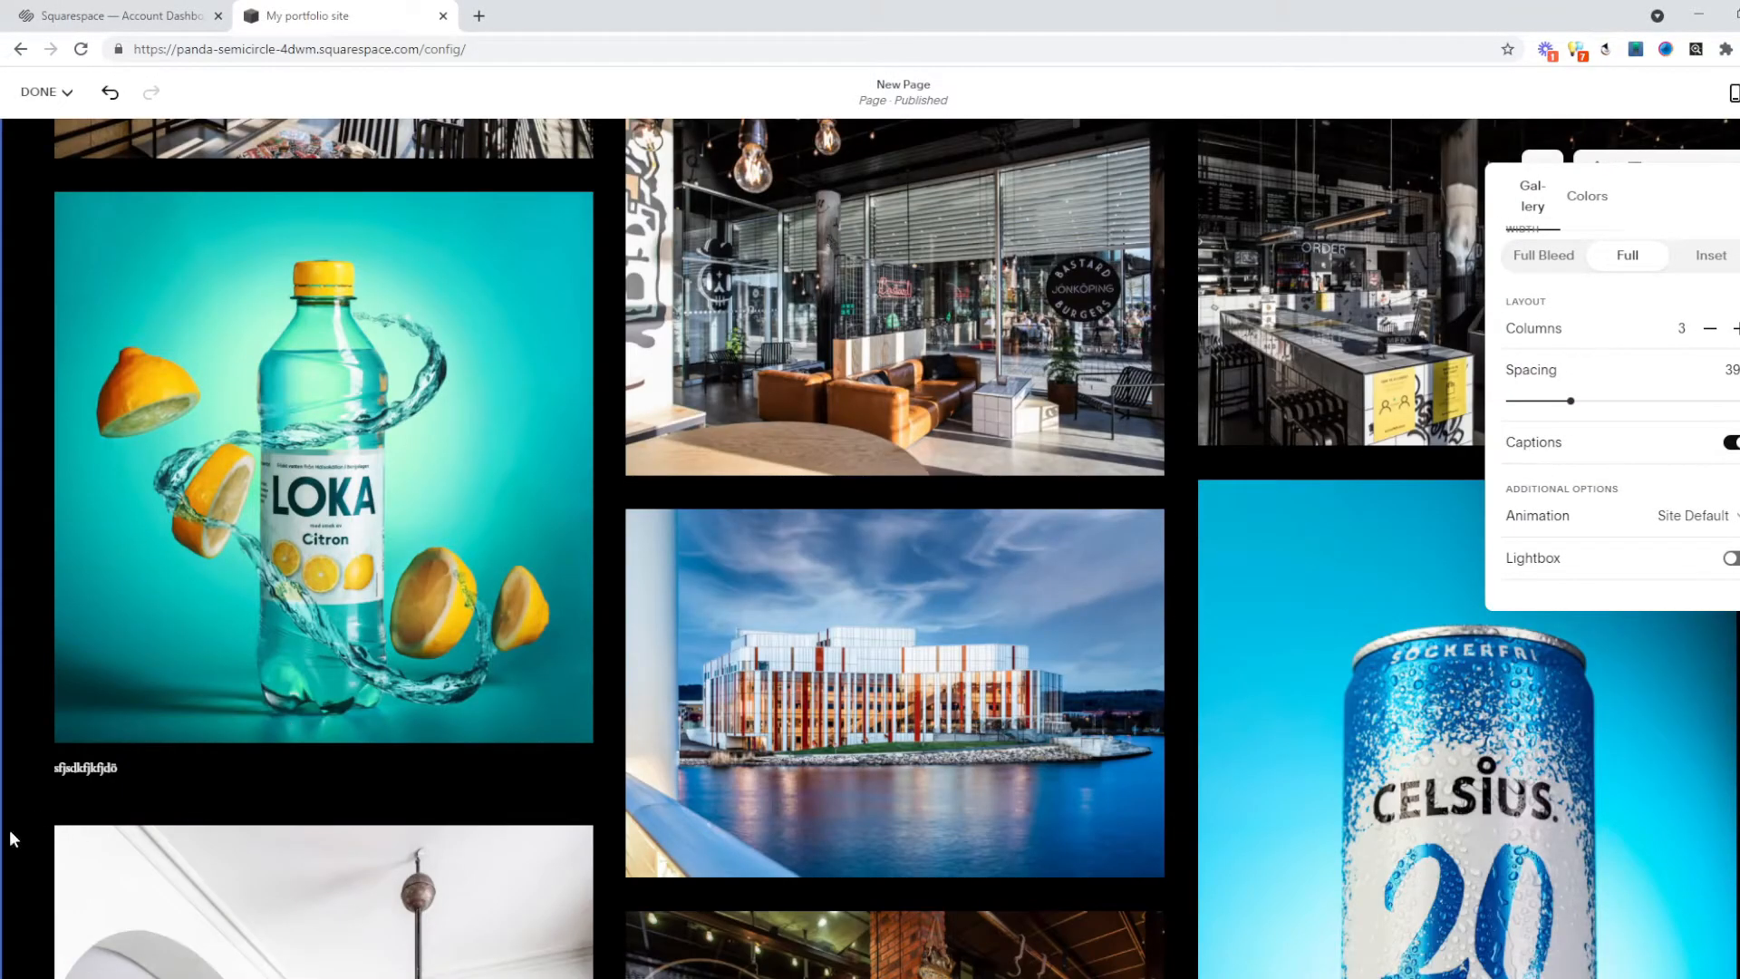
click(76, 764)
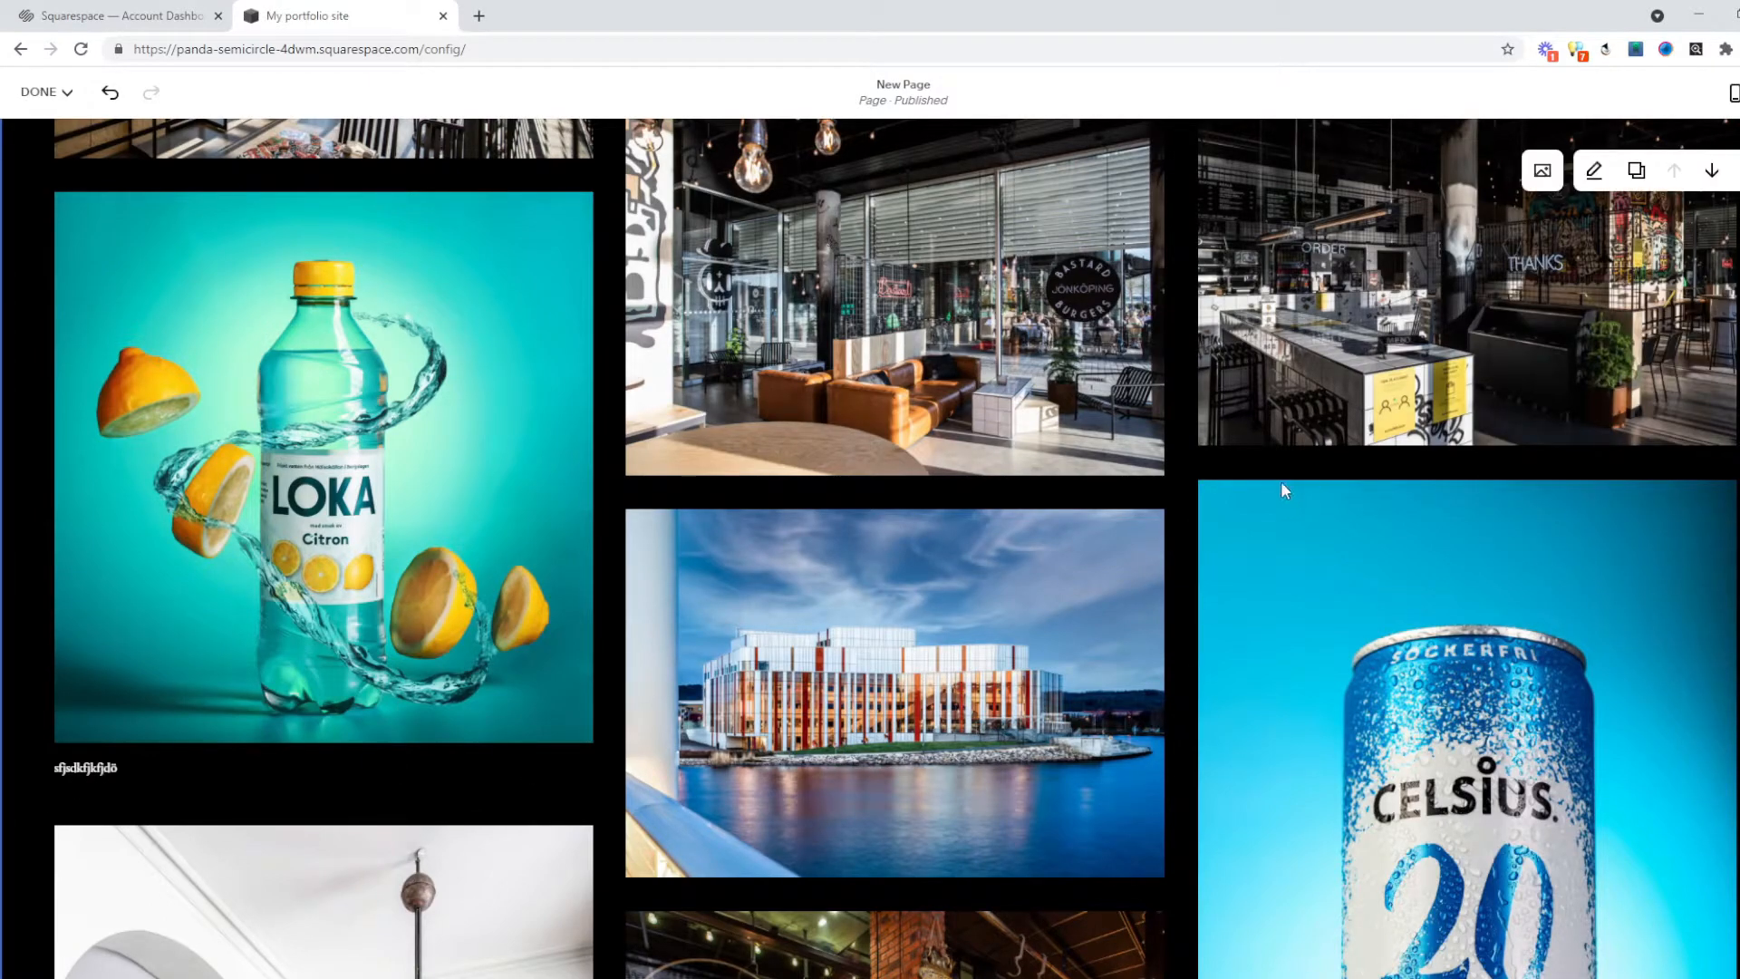
click(1594, 173)
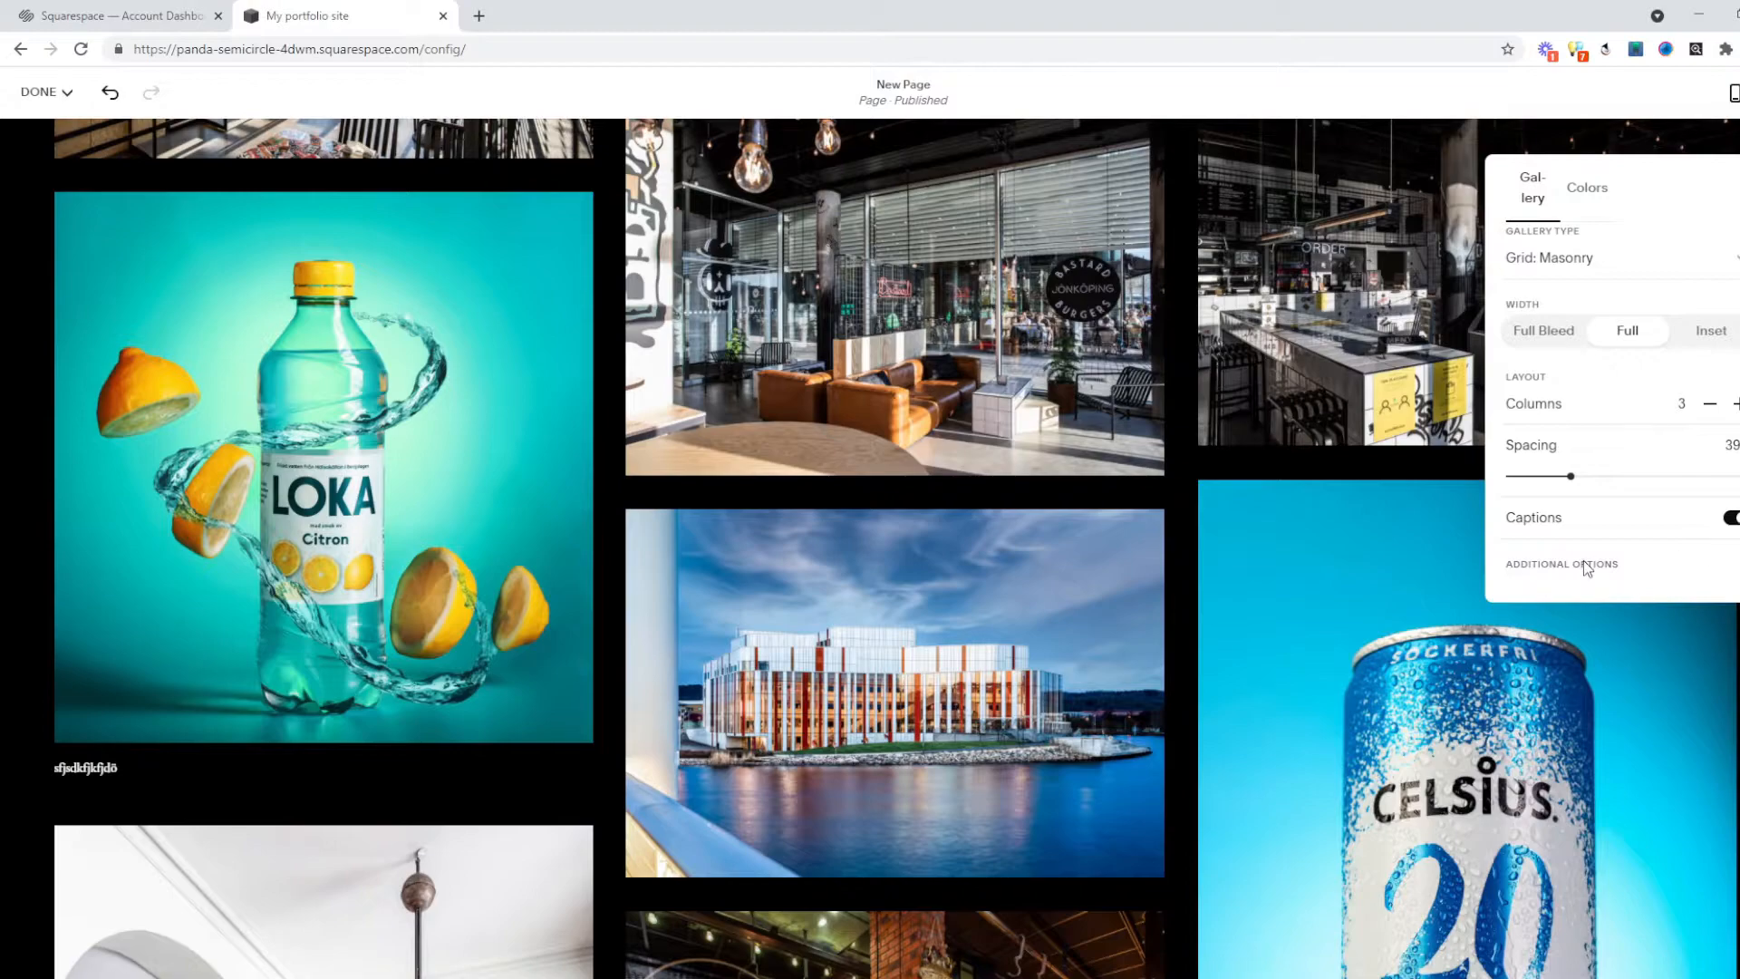
scroll(1642, 546, down, 1)
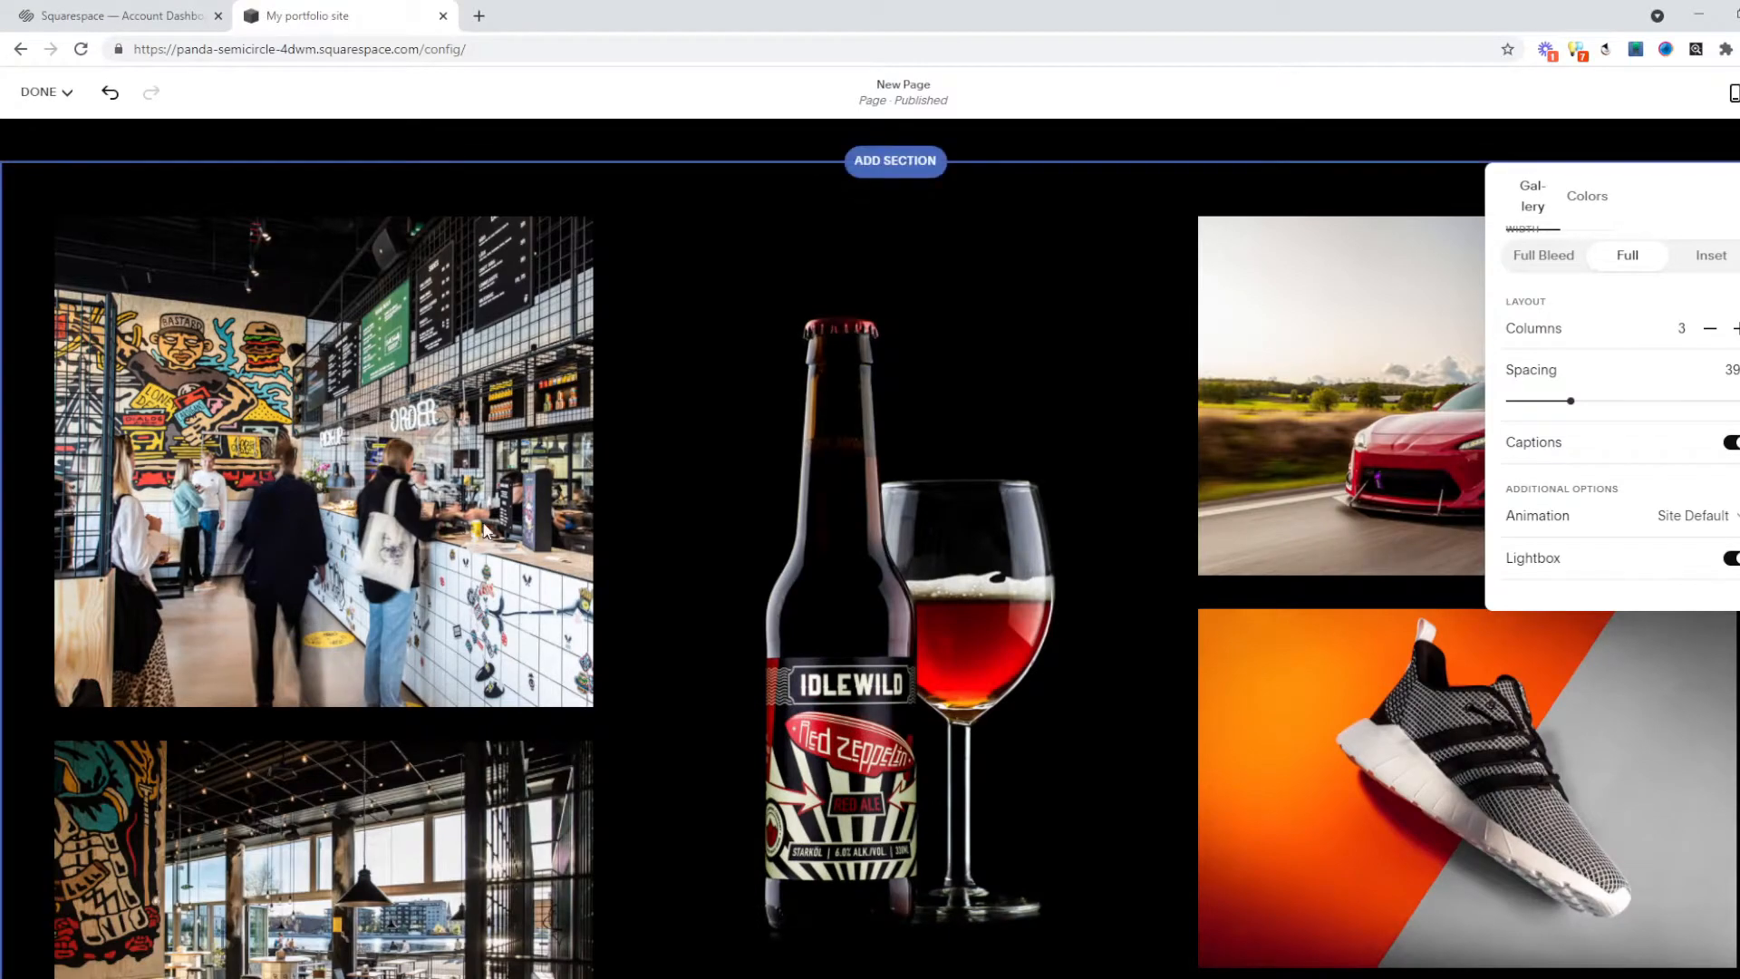
click(325, 518)
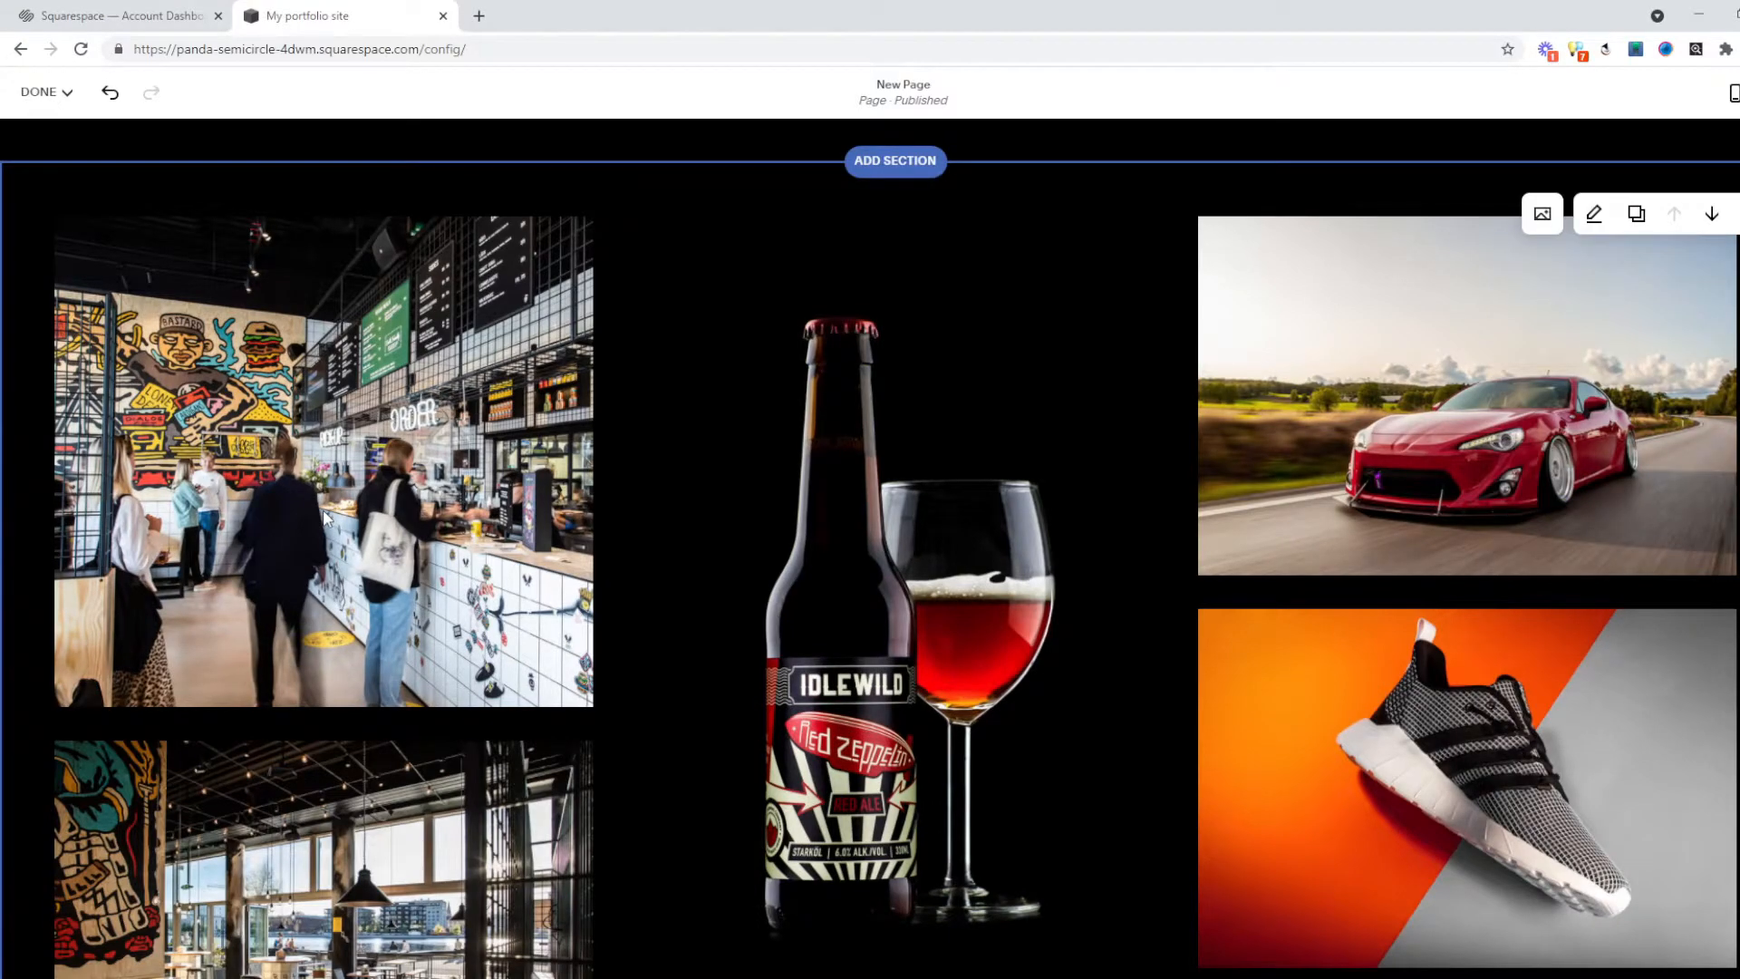
Check the gallery section's settings, then scroll the page to see the new caption.
scroll(1418, 317, down, 1)
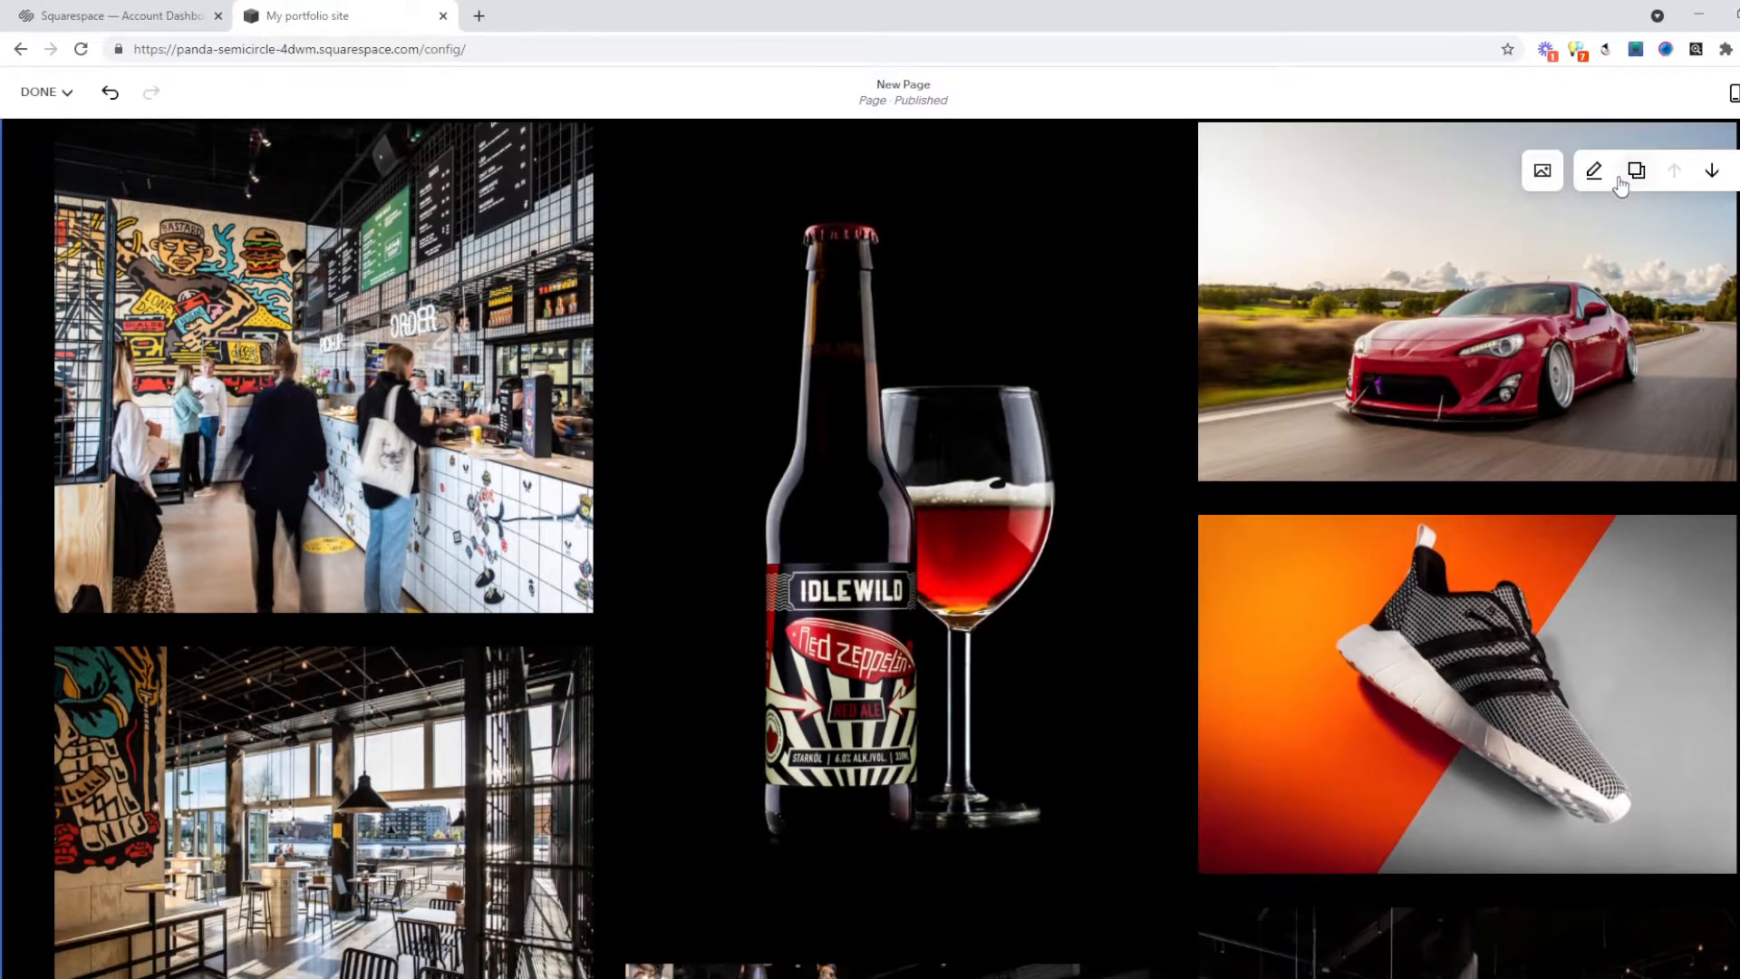
click(1604, 173)
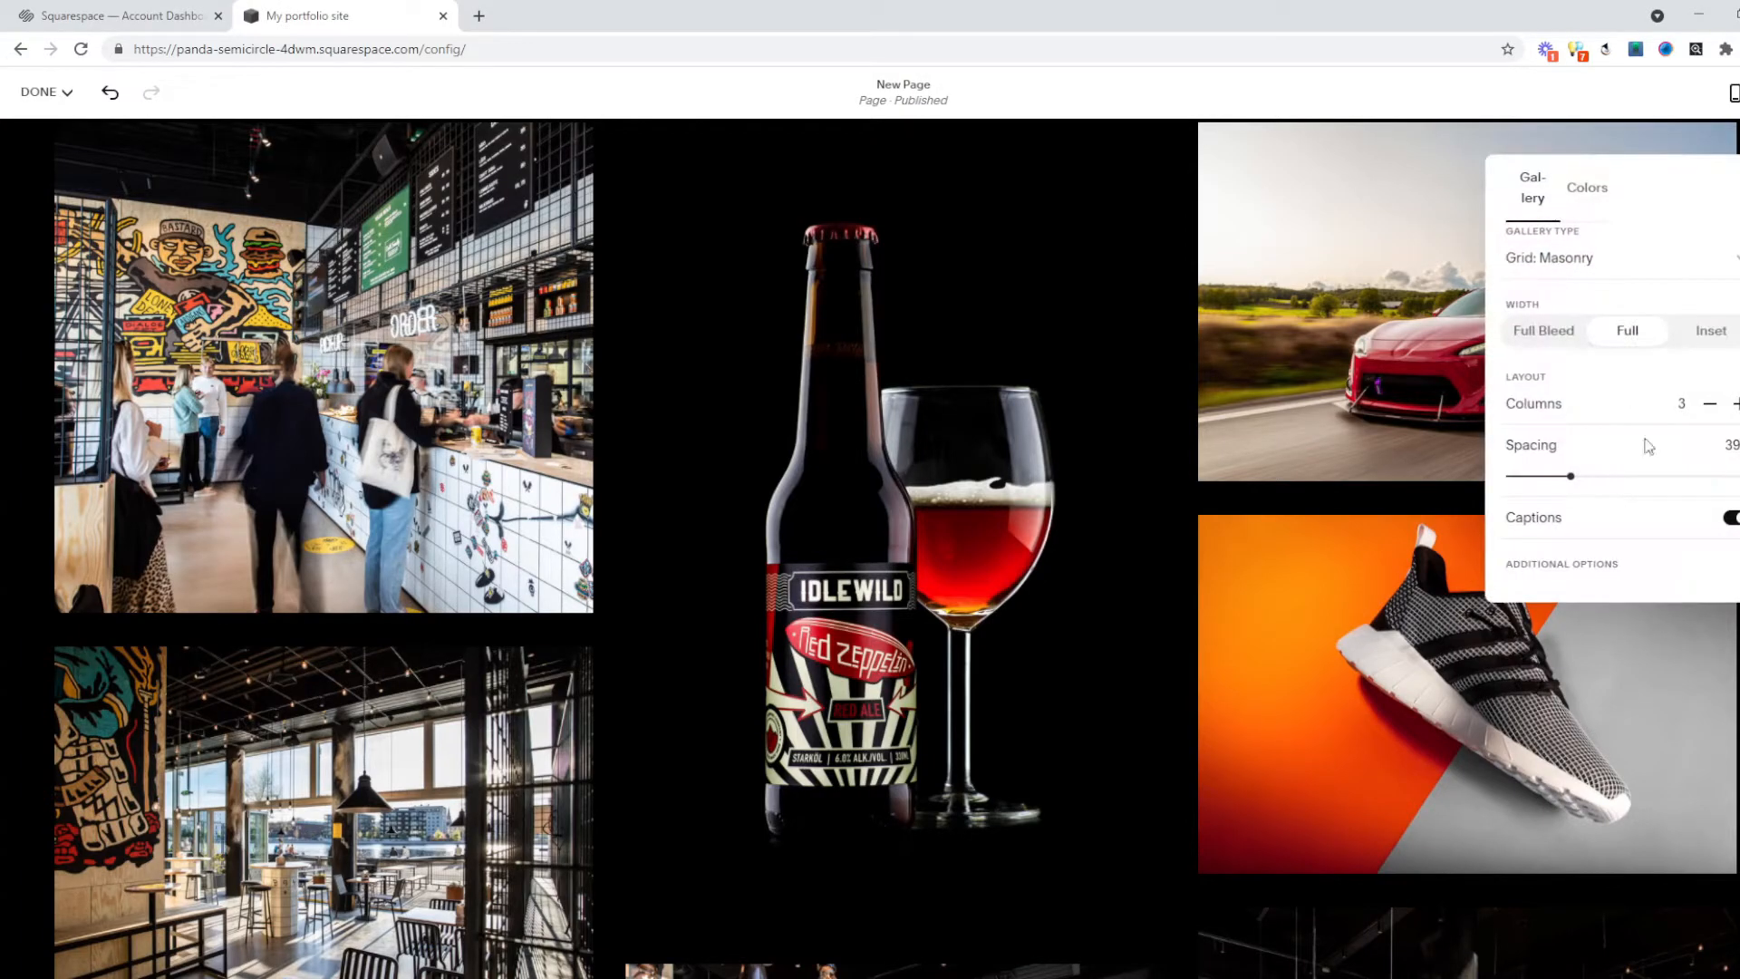
scroll(1677, 490, down, 1)
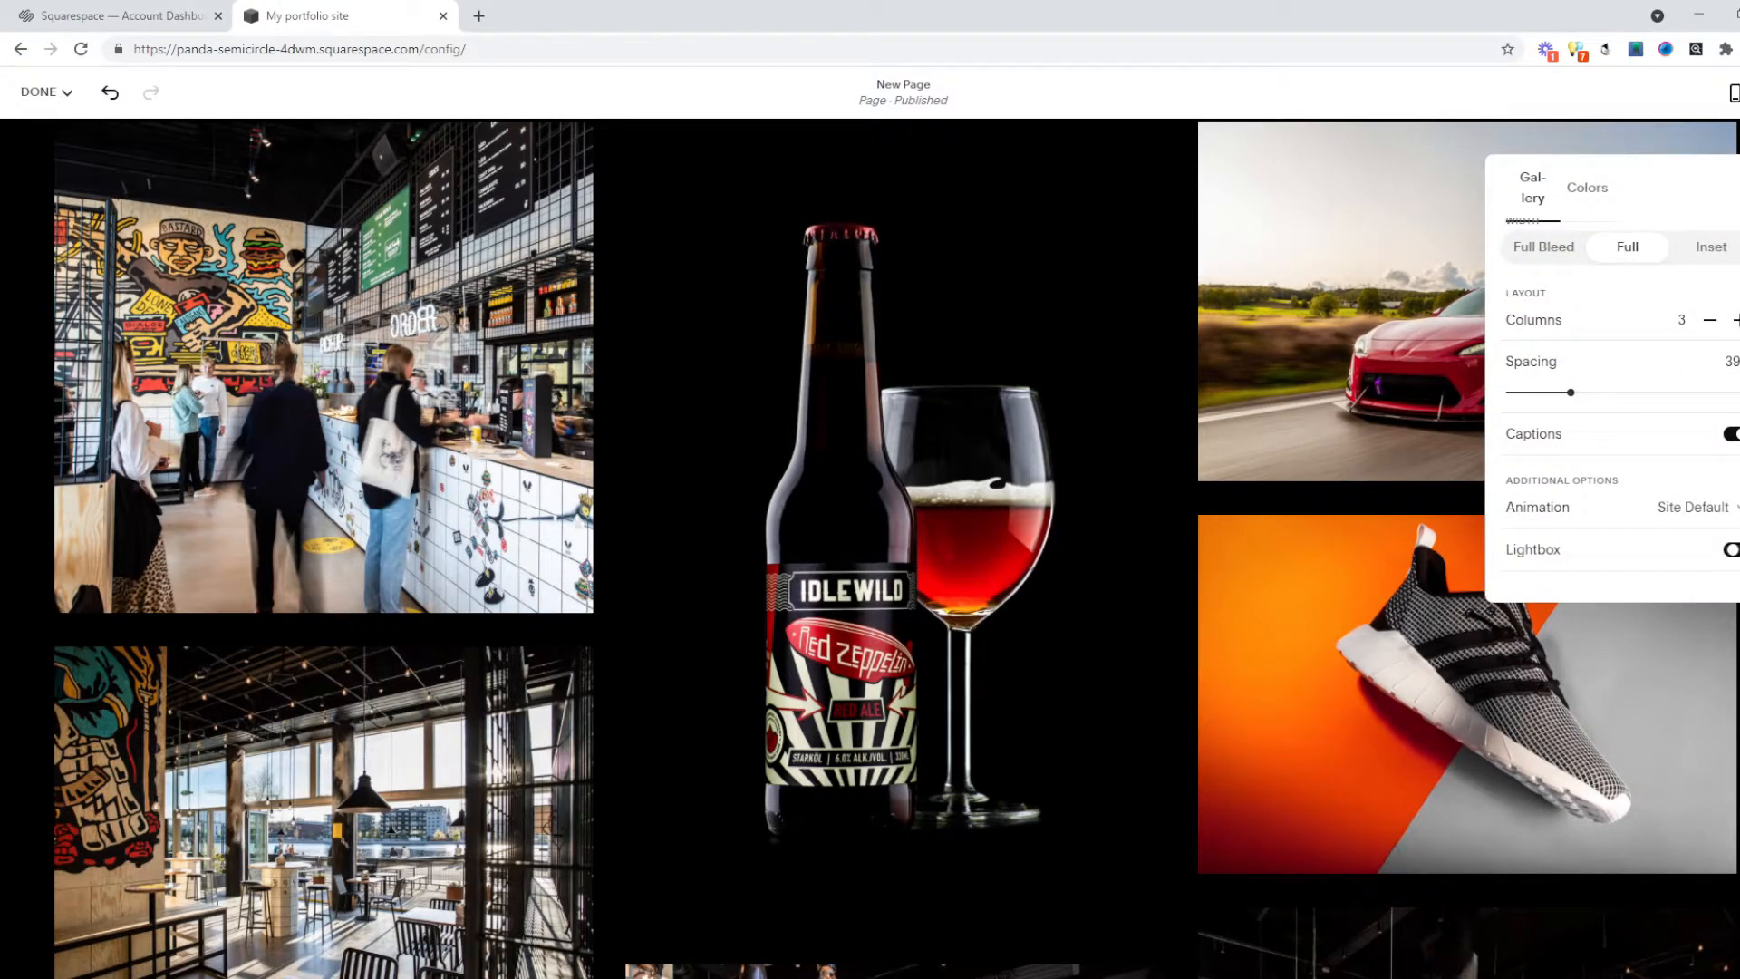
scroll(1448, 607, up, 1)
click(369, 525)
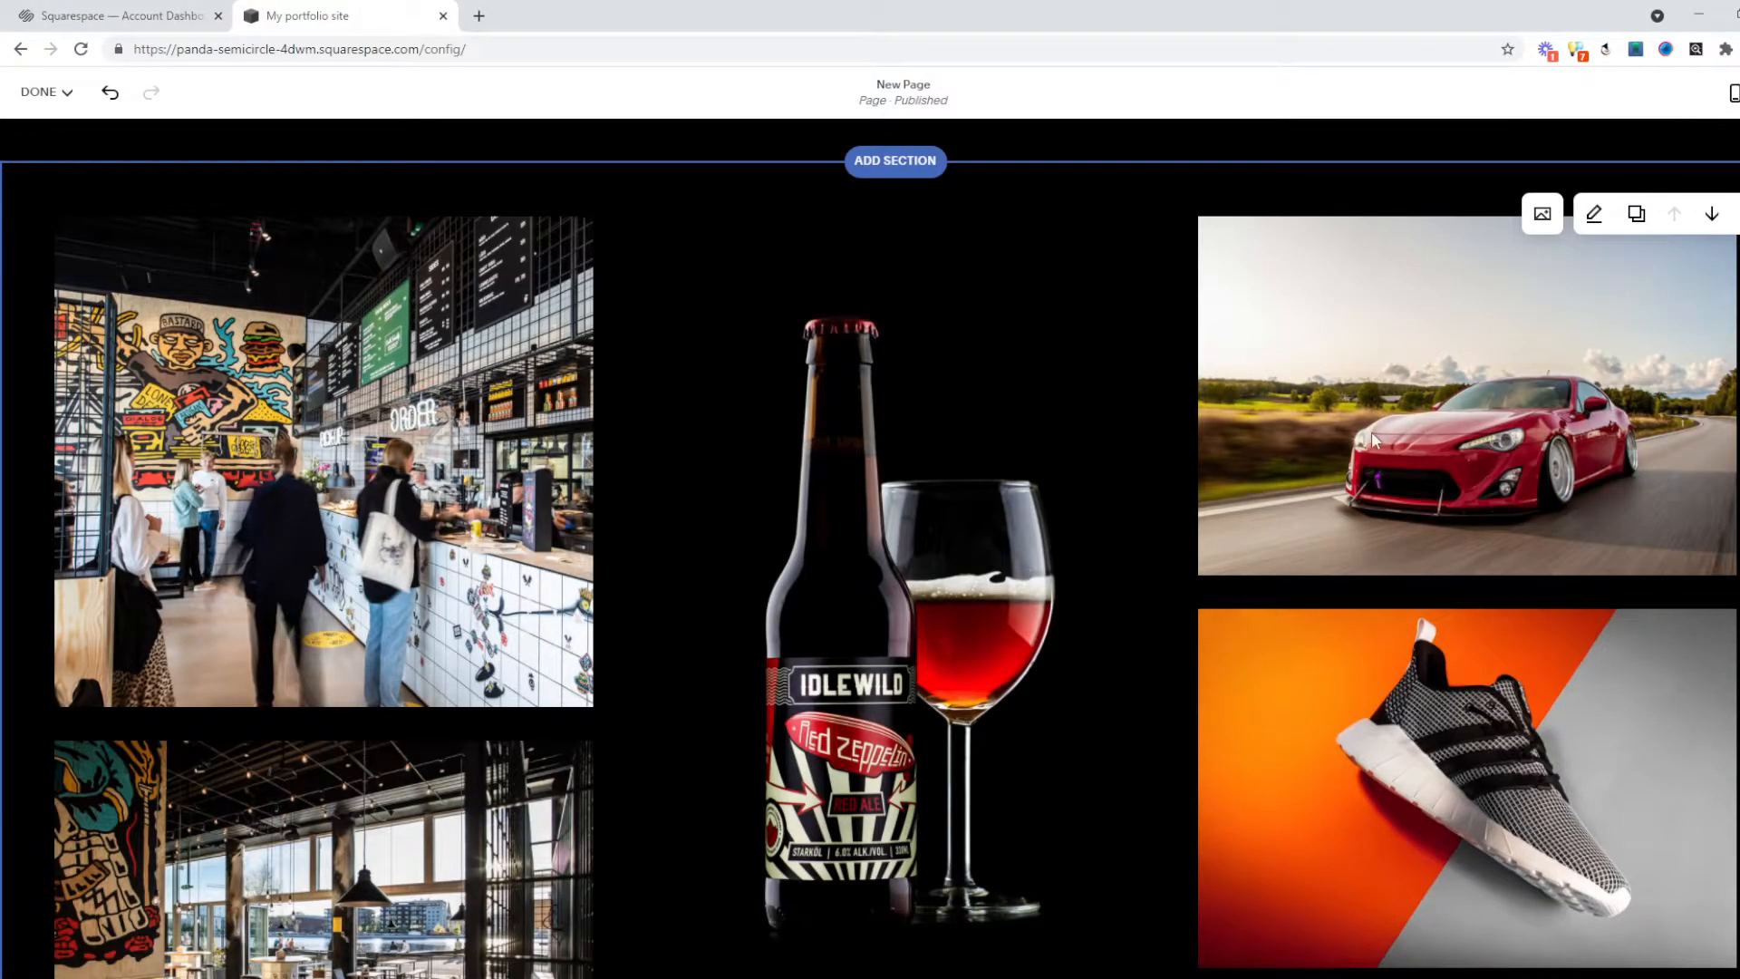
scroll(1320, 453, down, 10)
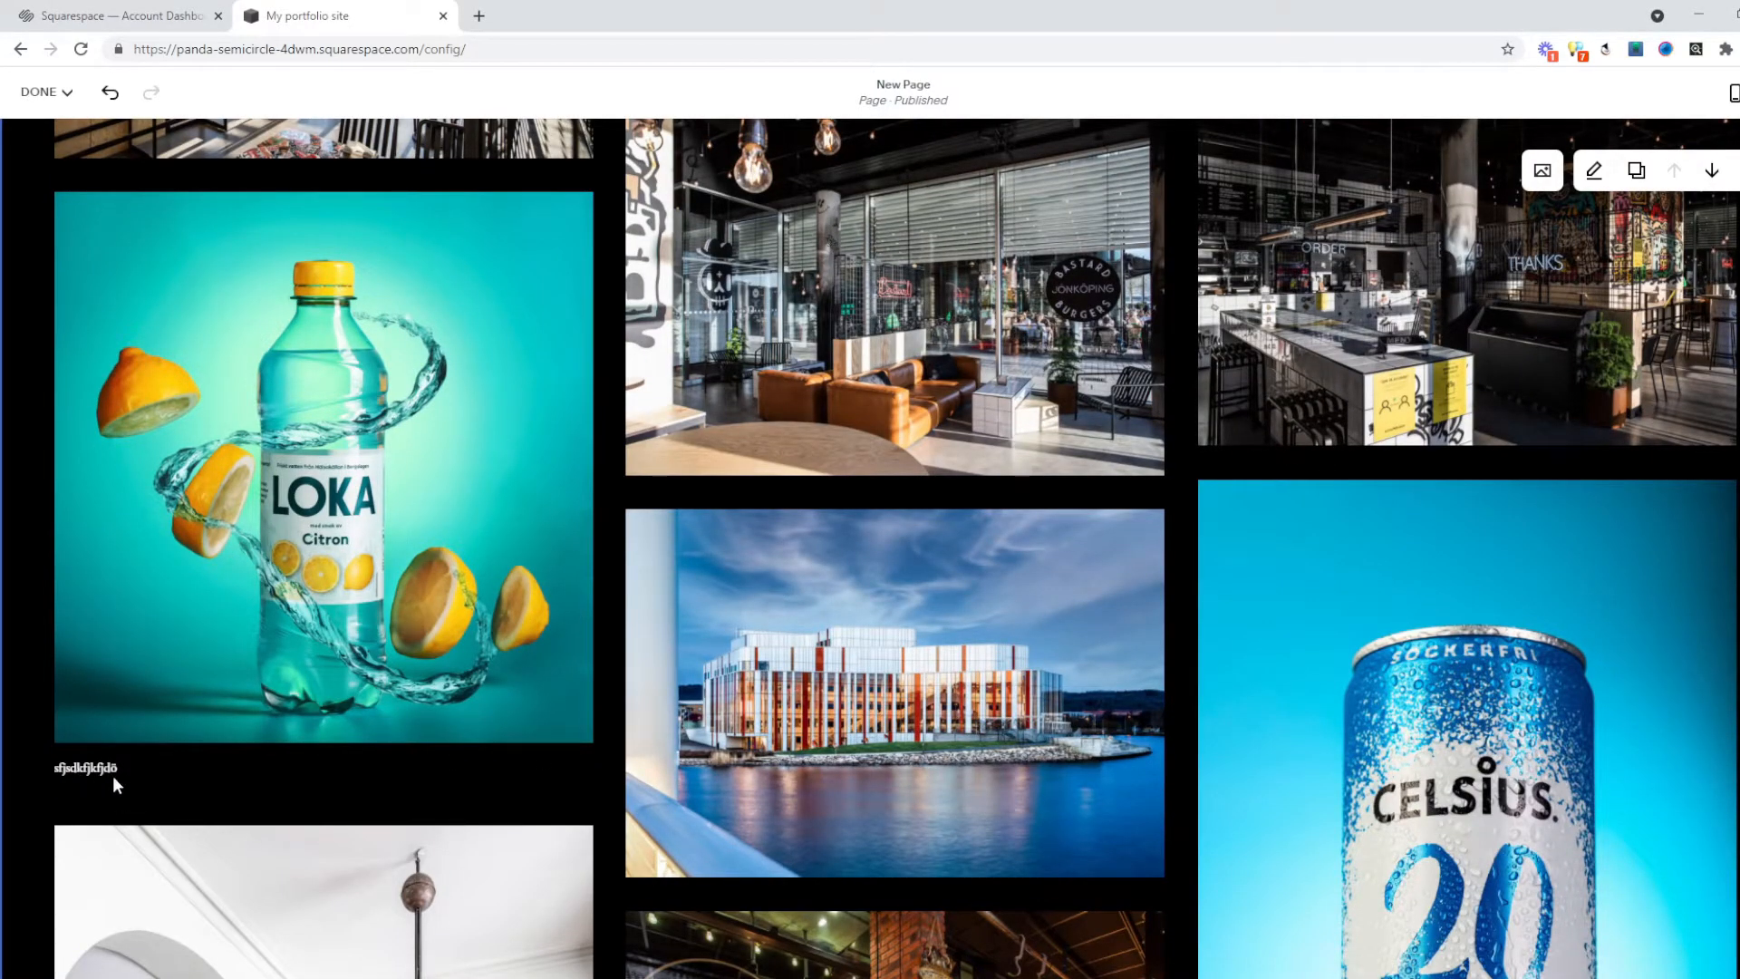
scroll(720, 382, up, 10)
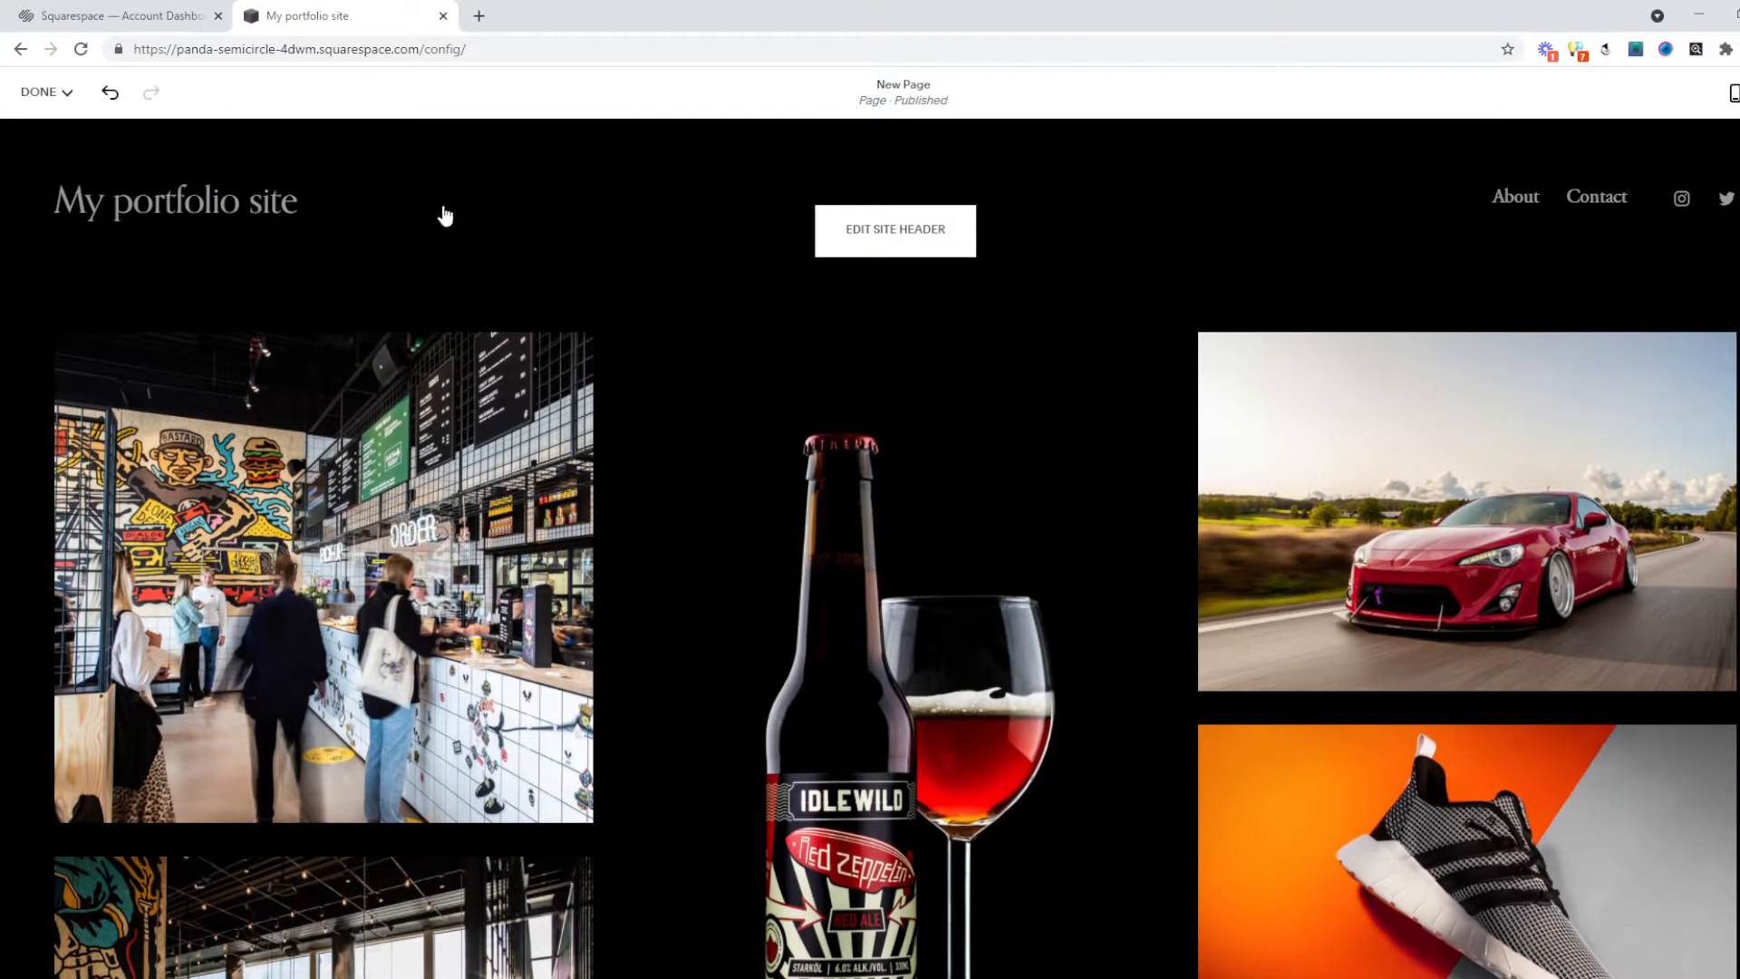
Save the earlier edits and start editing the site header.
click(52, 98)
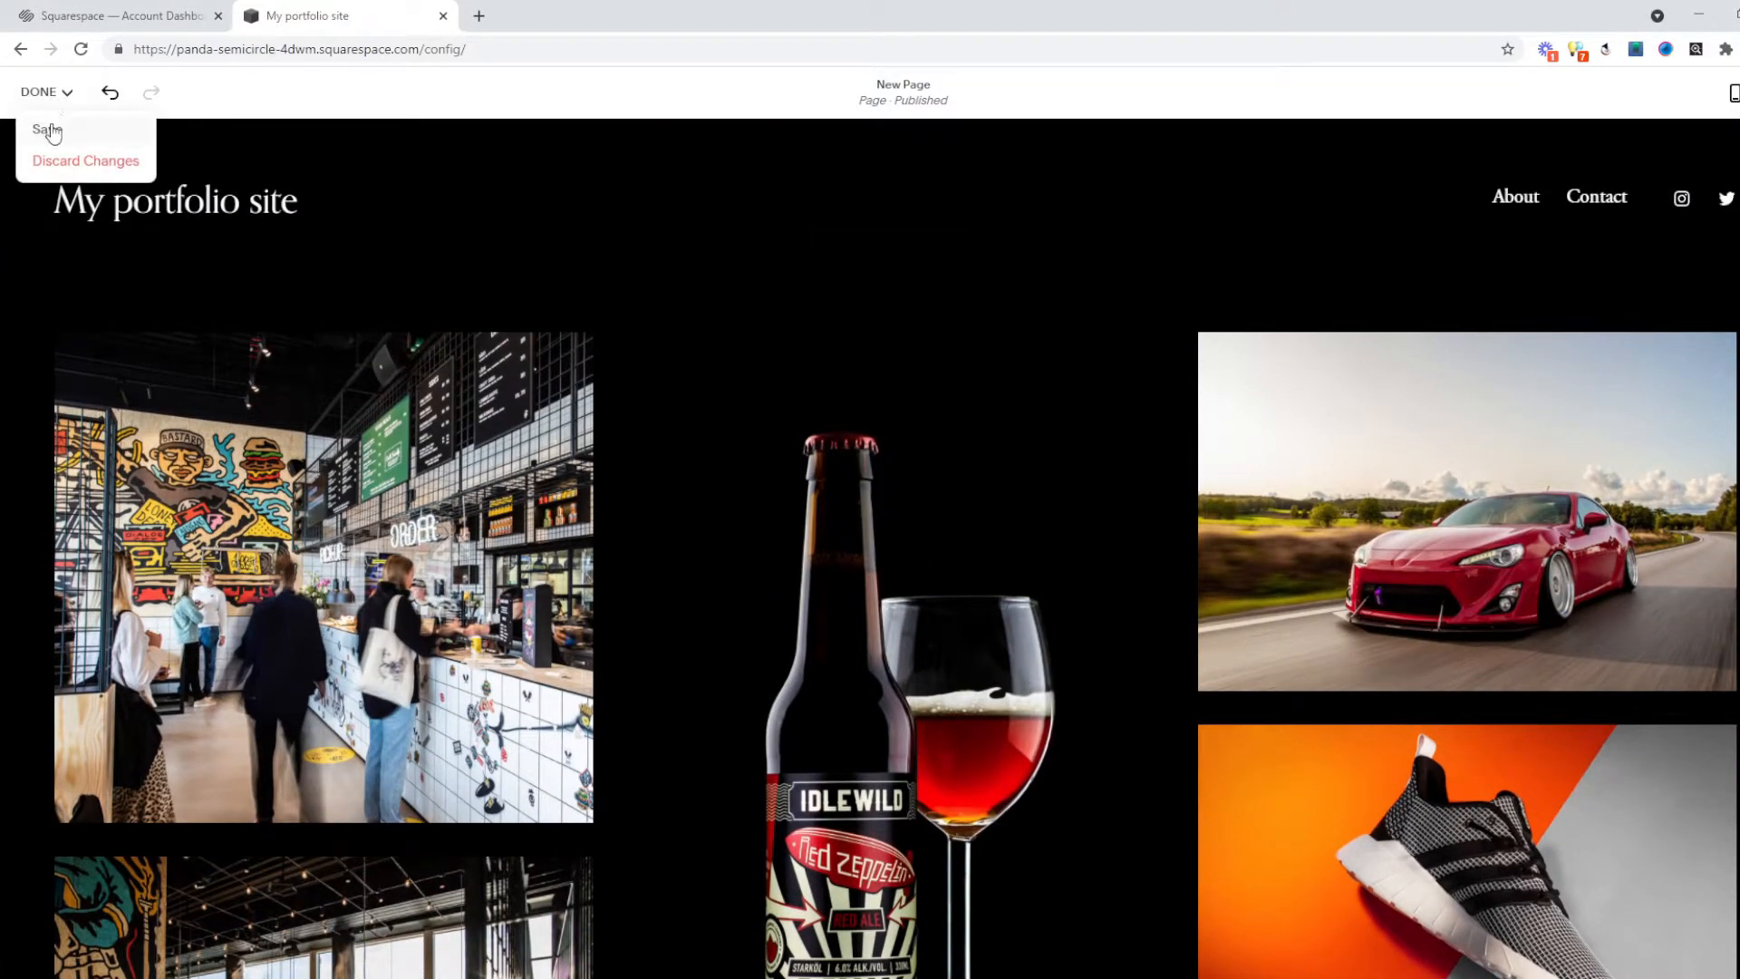
click(49, 130)
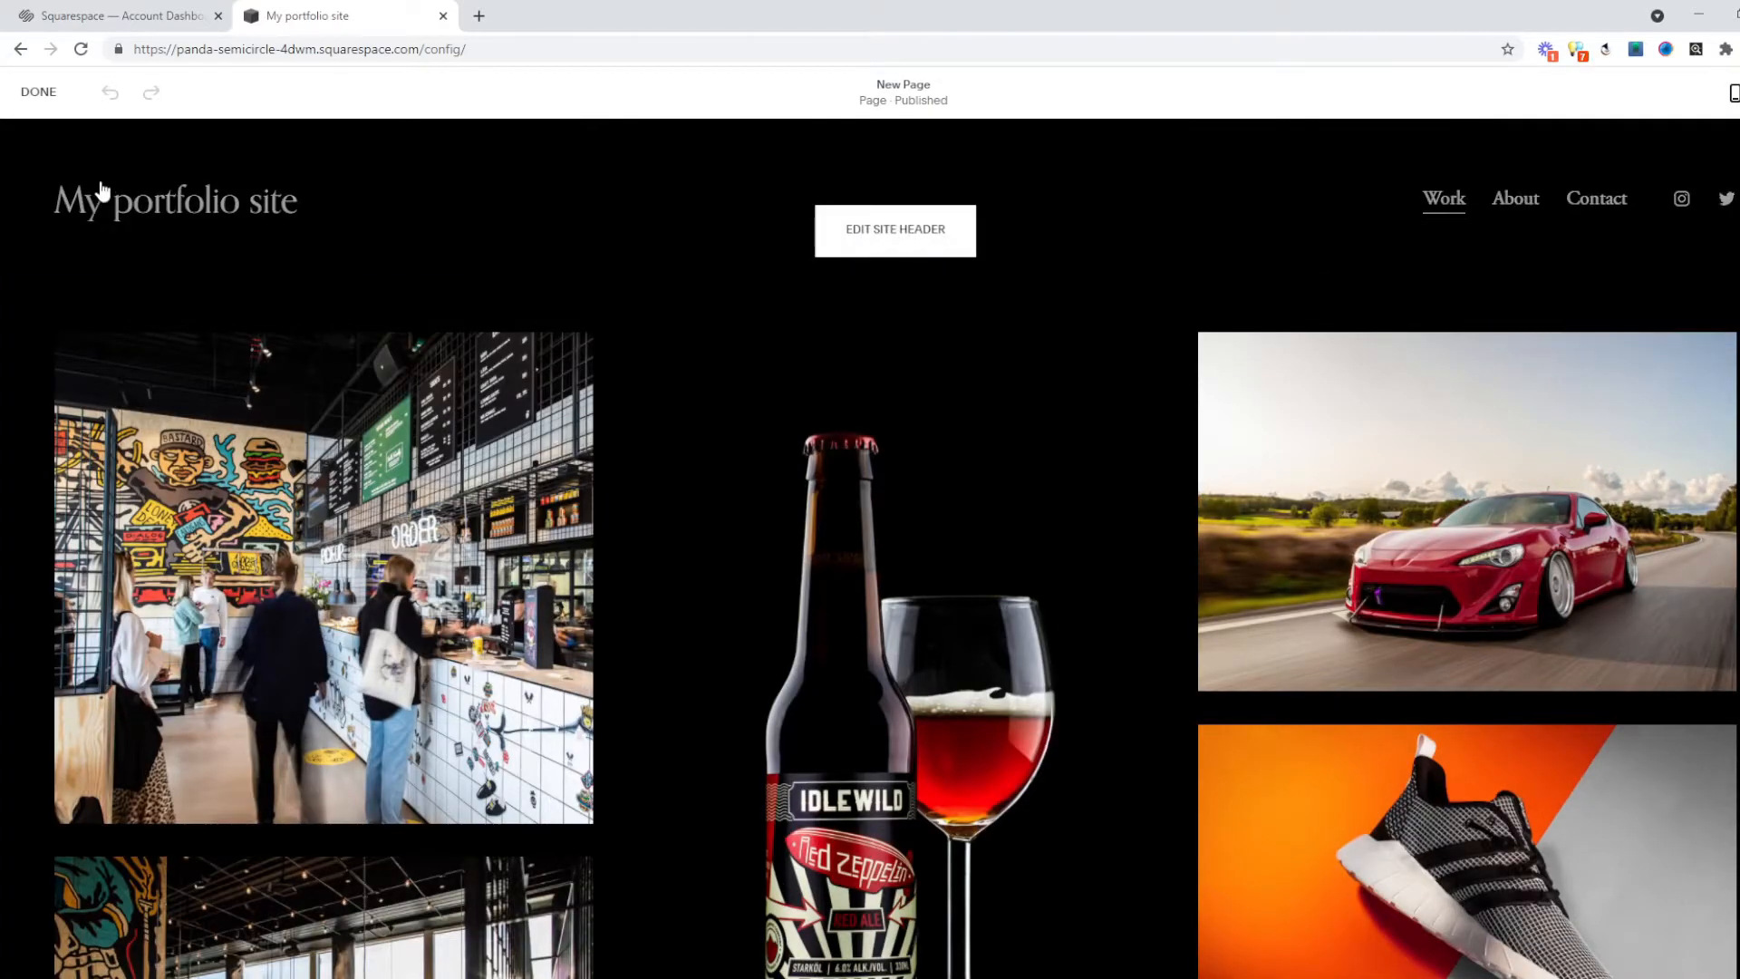
click(100, 181)
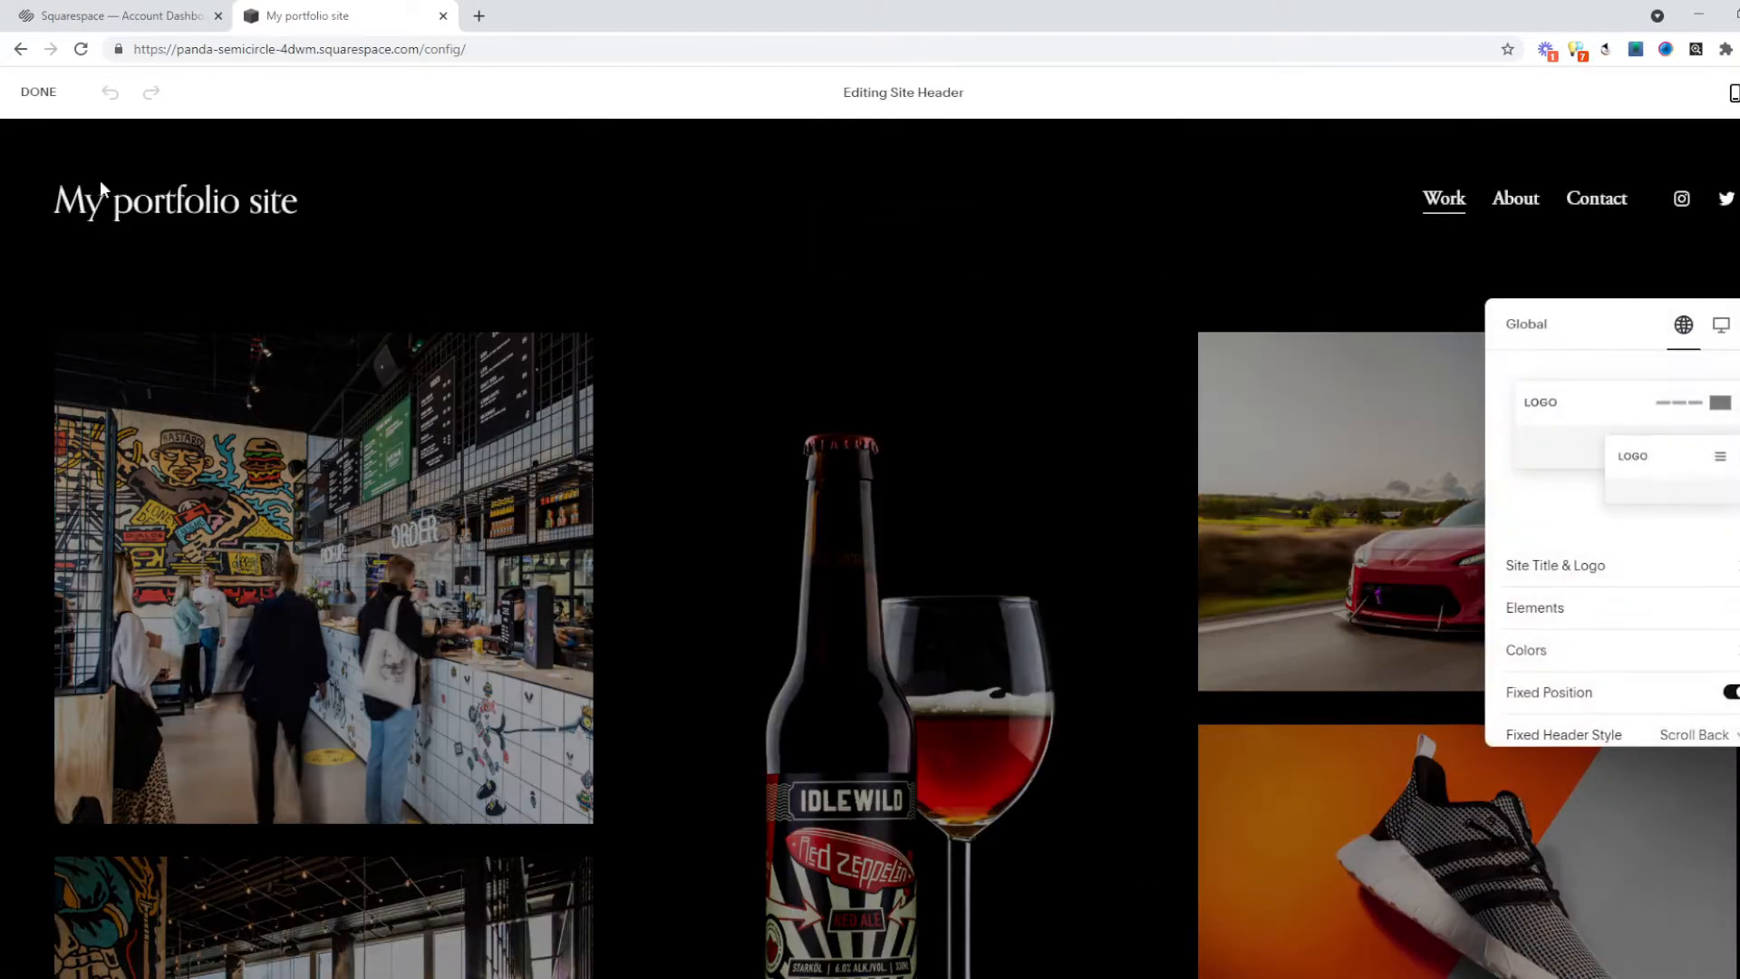
Replace the site title 'My portfolio site' with the owner's name followed by 'Portfolio'.
click(1583, 571)
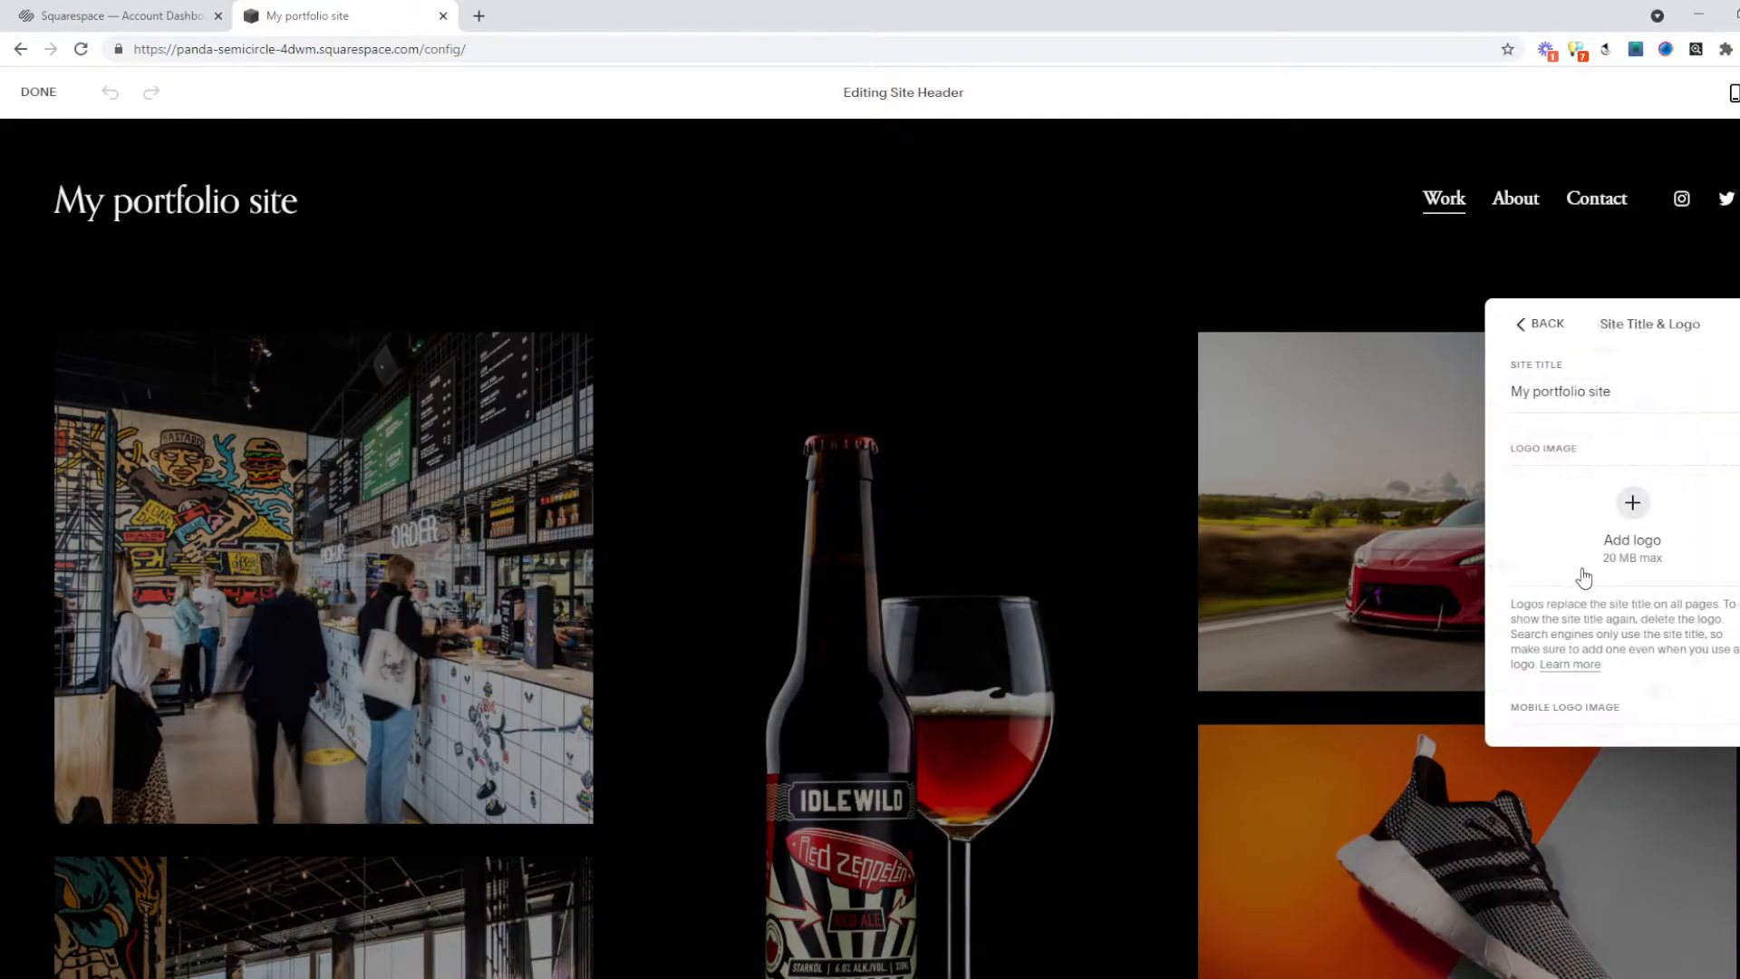
triple_click(1574, 390)
text(J)
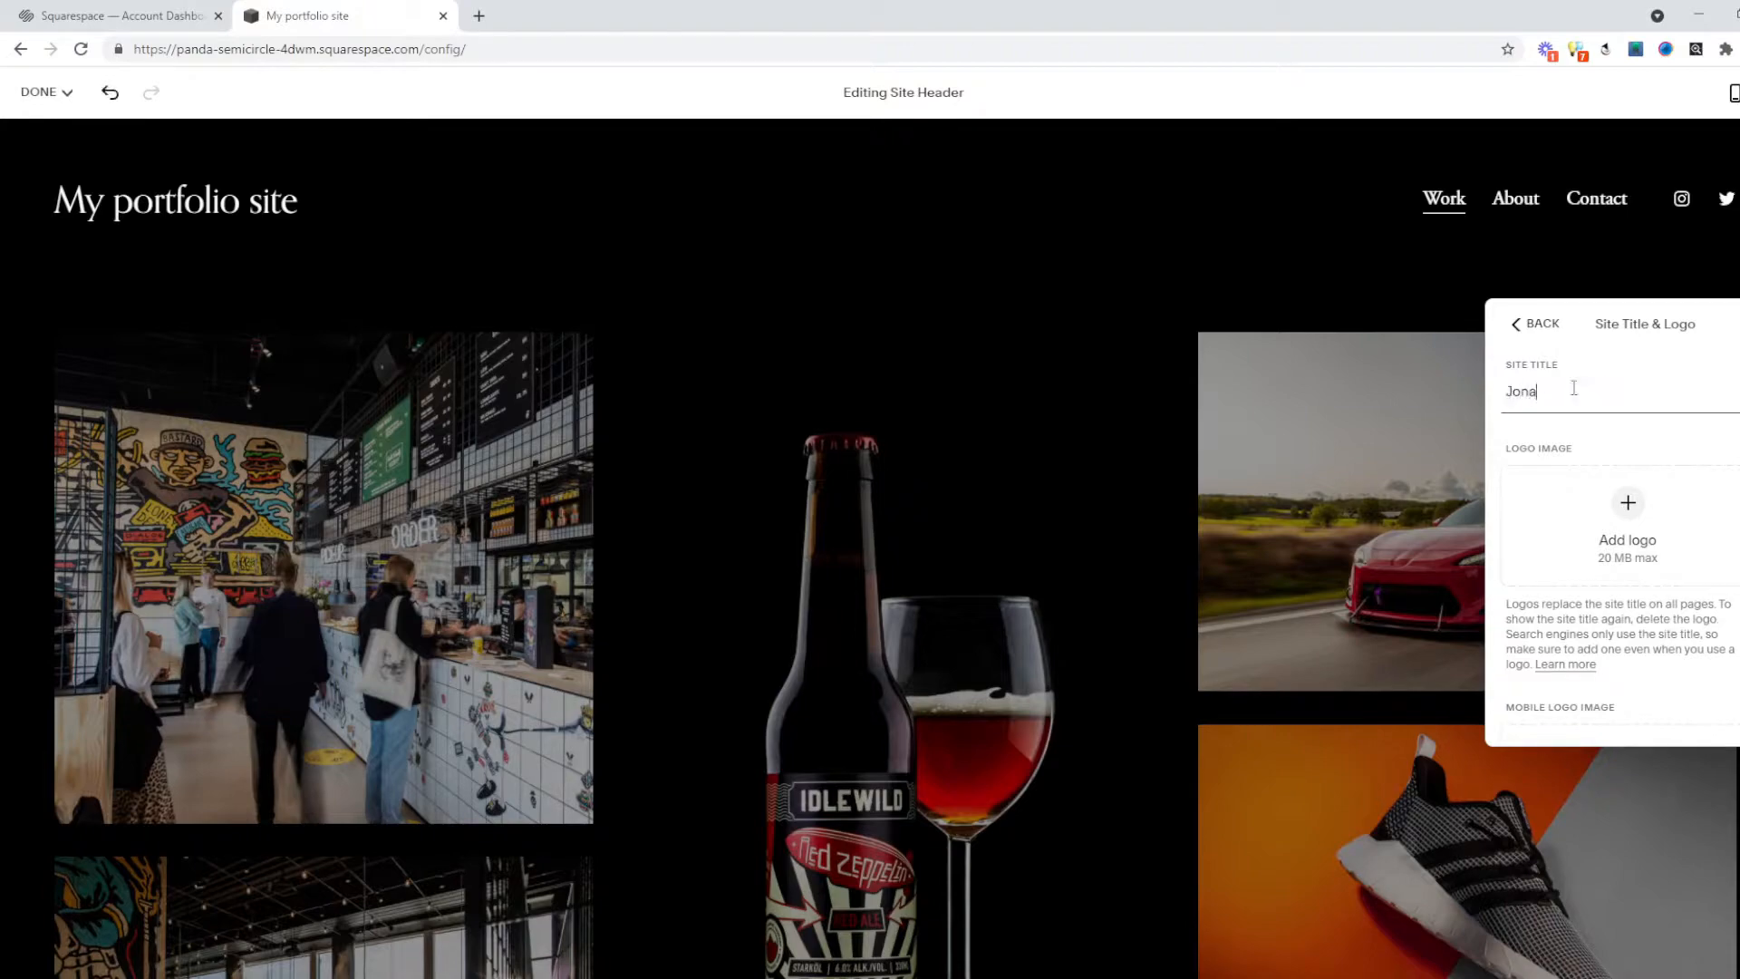
text(onas Portfolio)
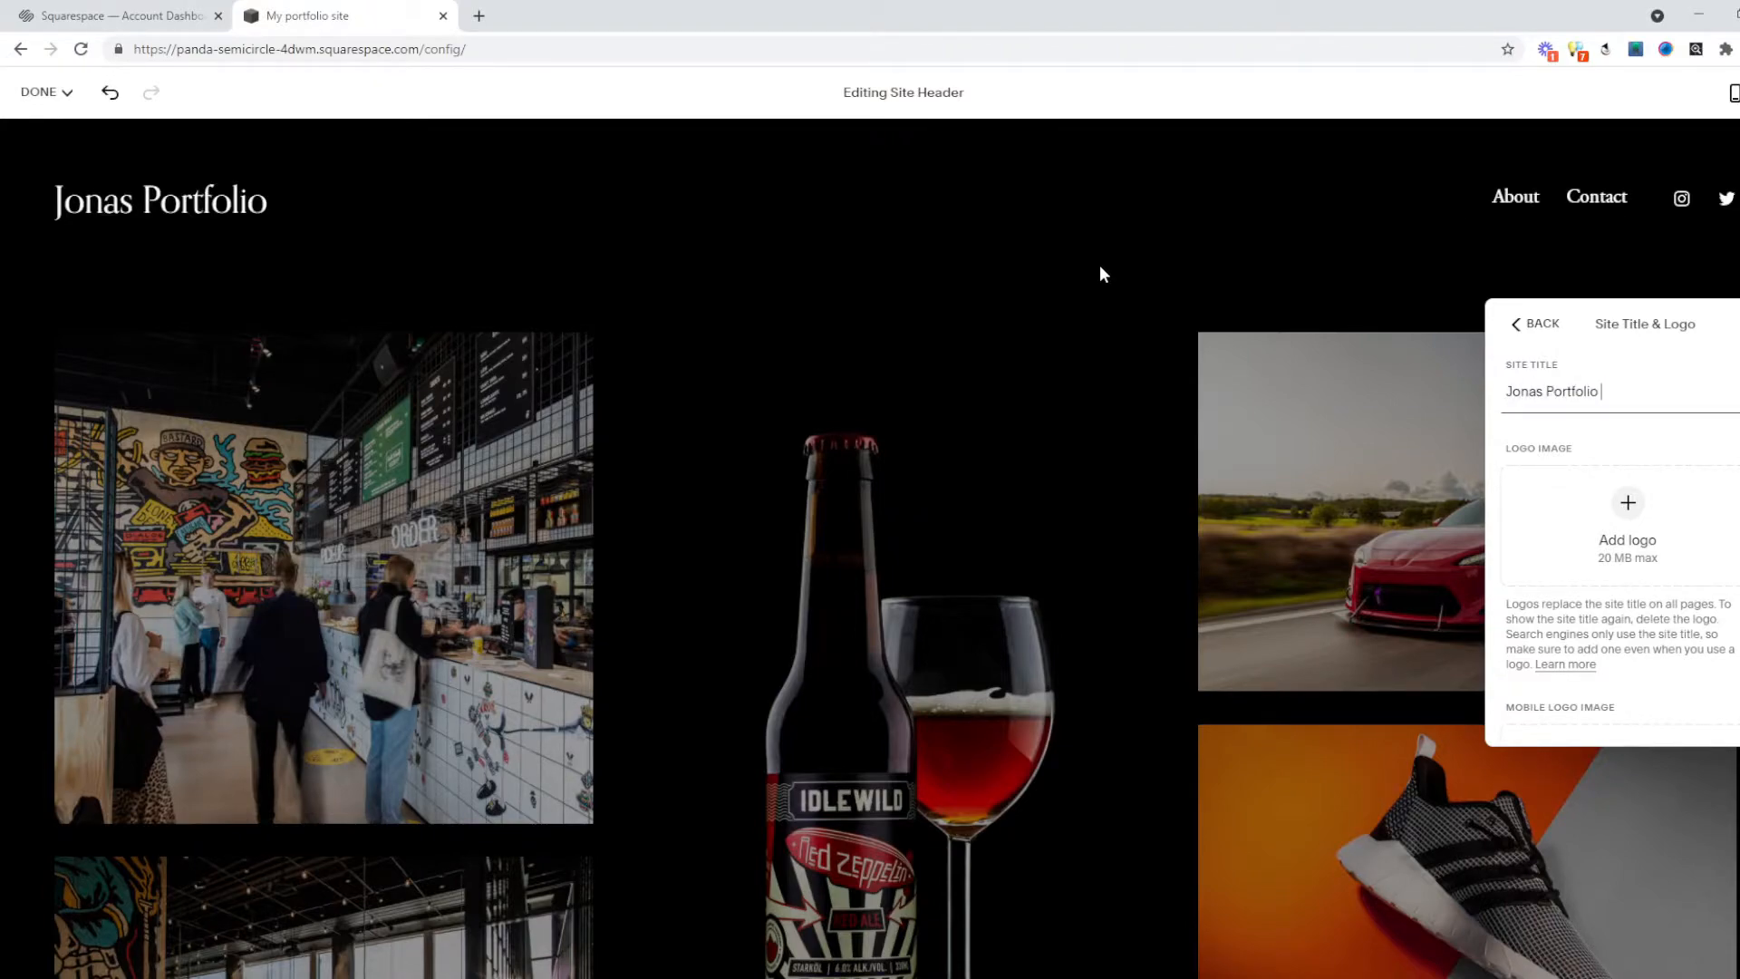
click(1389, 279)
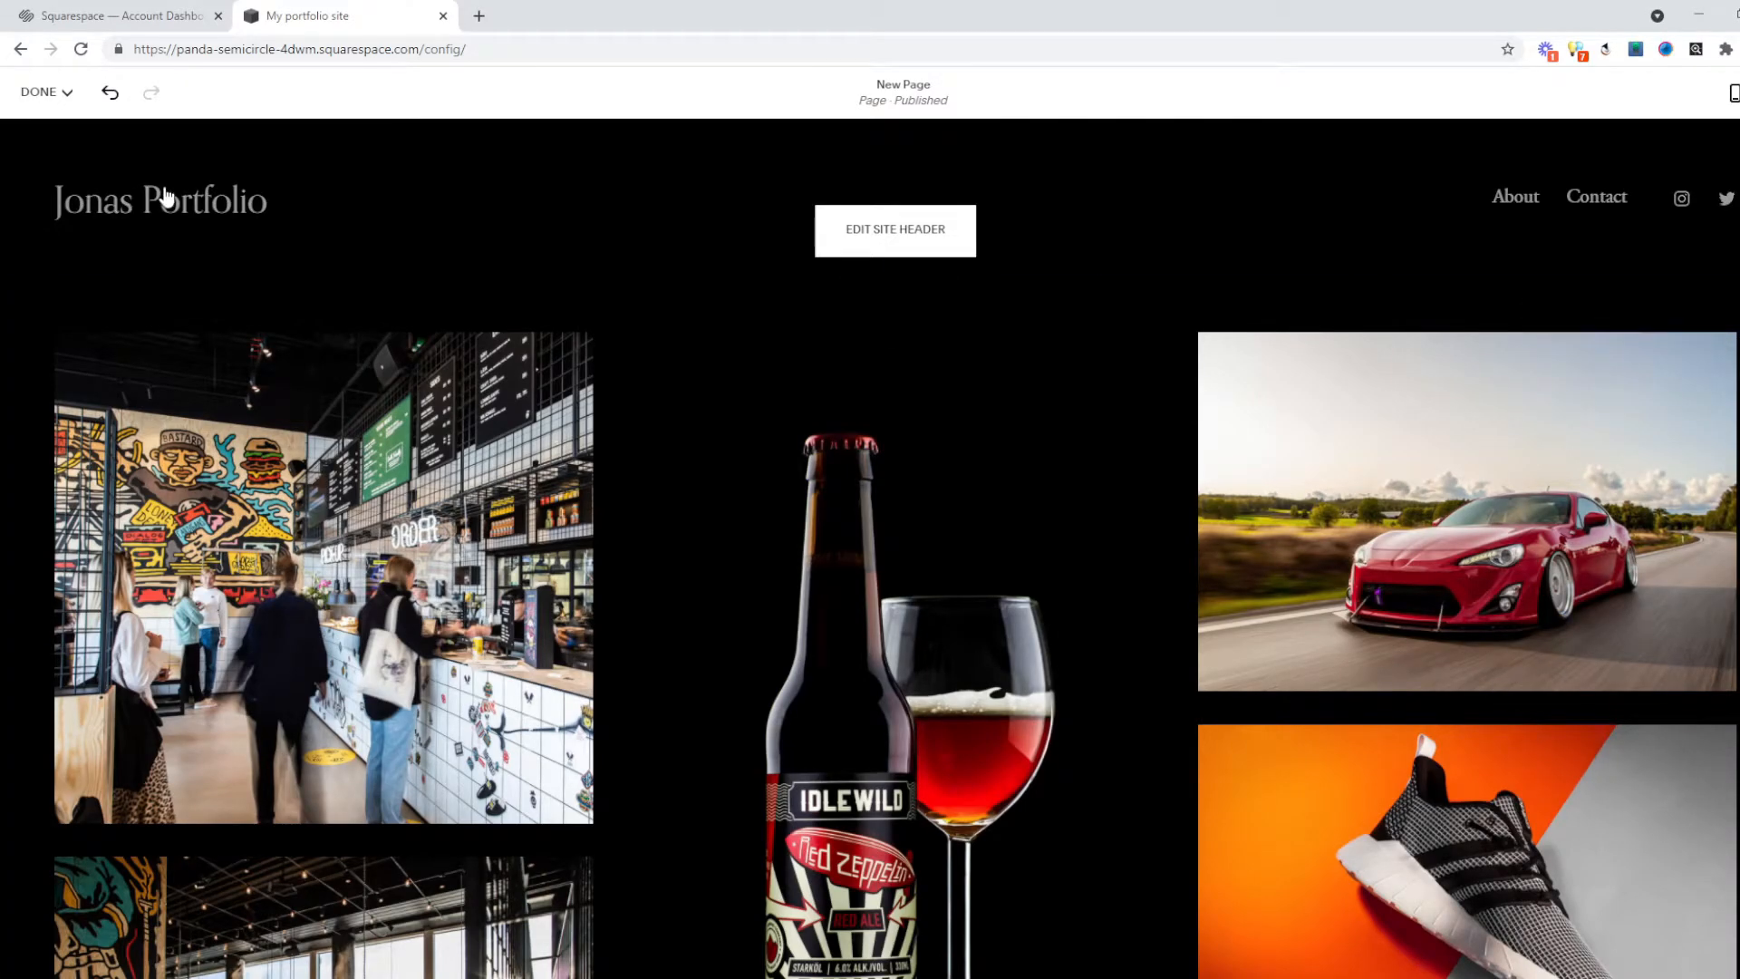
scroll(746, 431, down, 20)
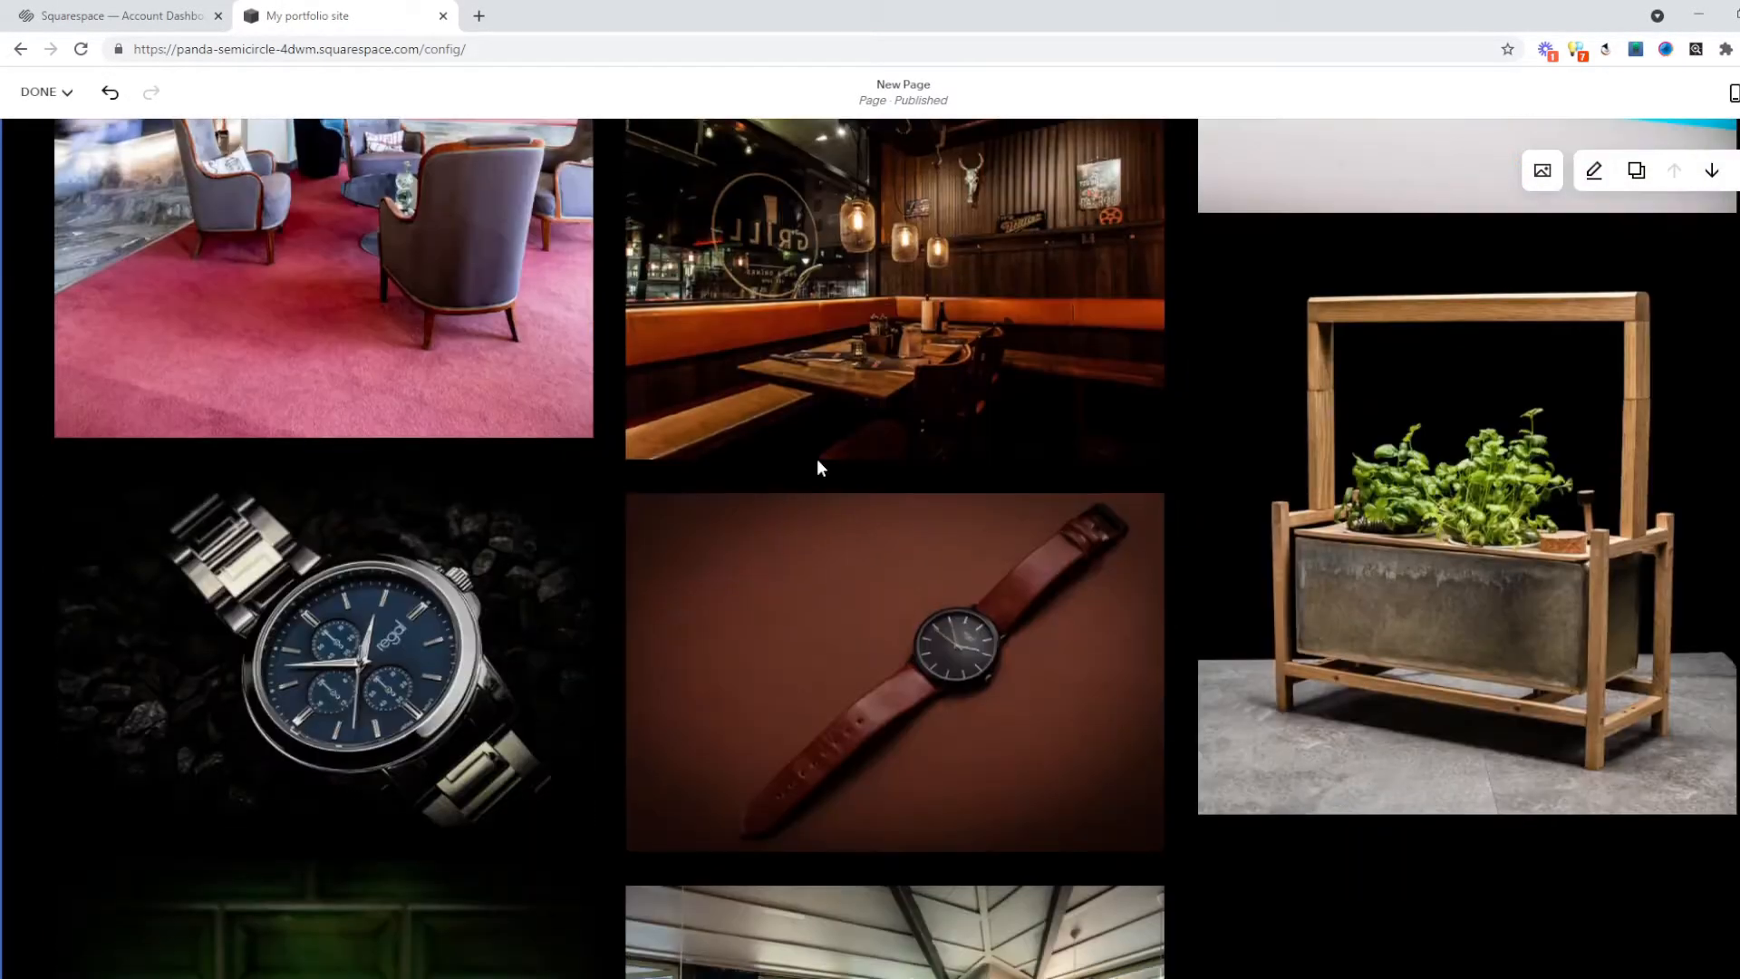
scroll(817, 459, down, 12)
Write a new bio about a Swedish product and architecture photographer, deleting the template sentences.
click(145, 450)
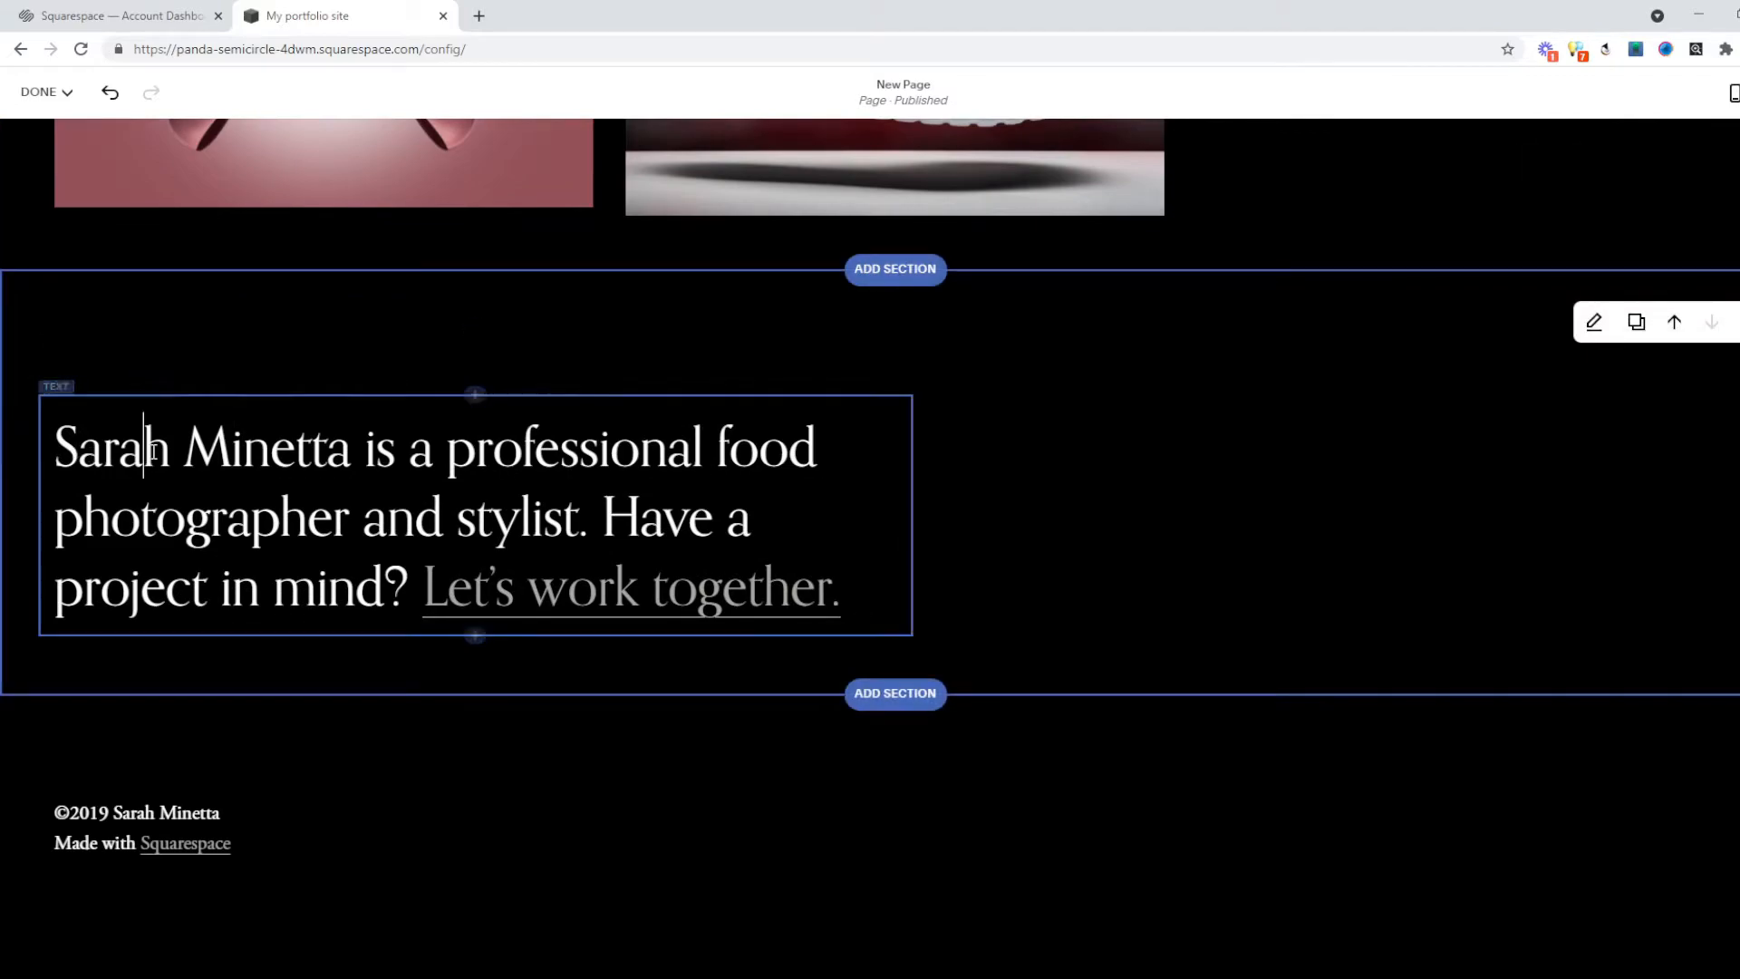
key(ctrl+a)
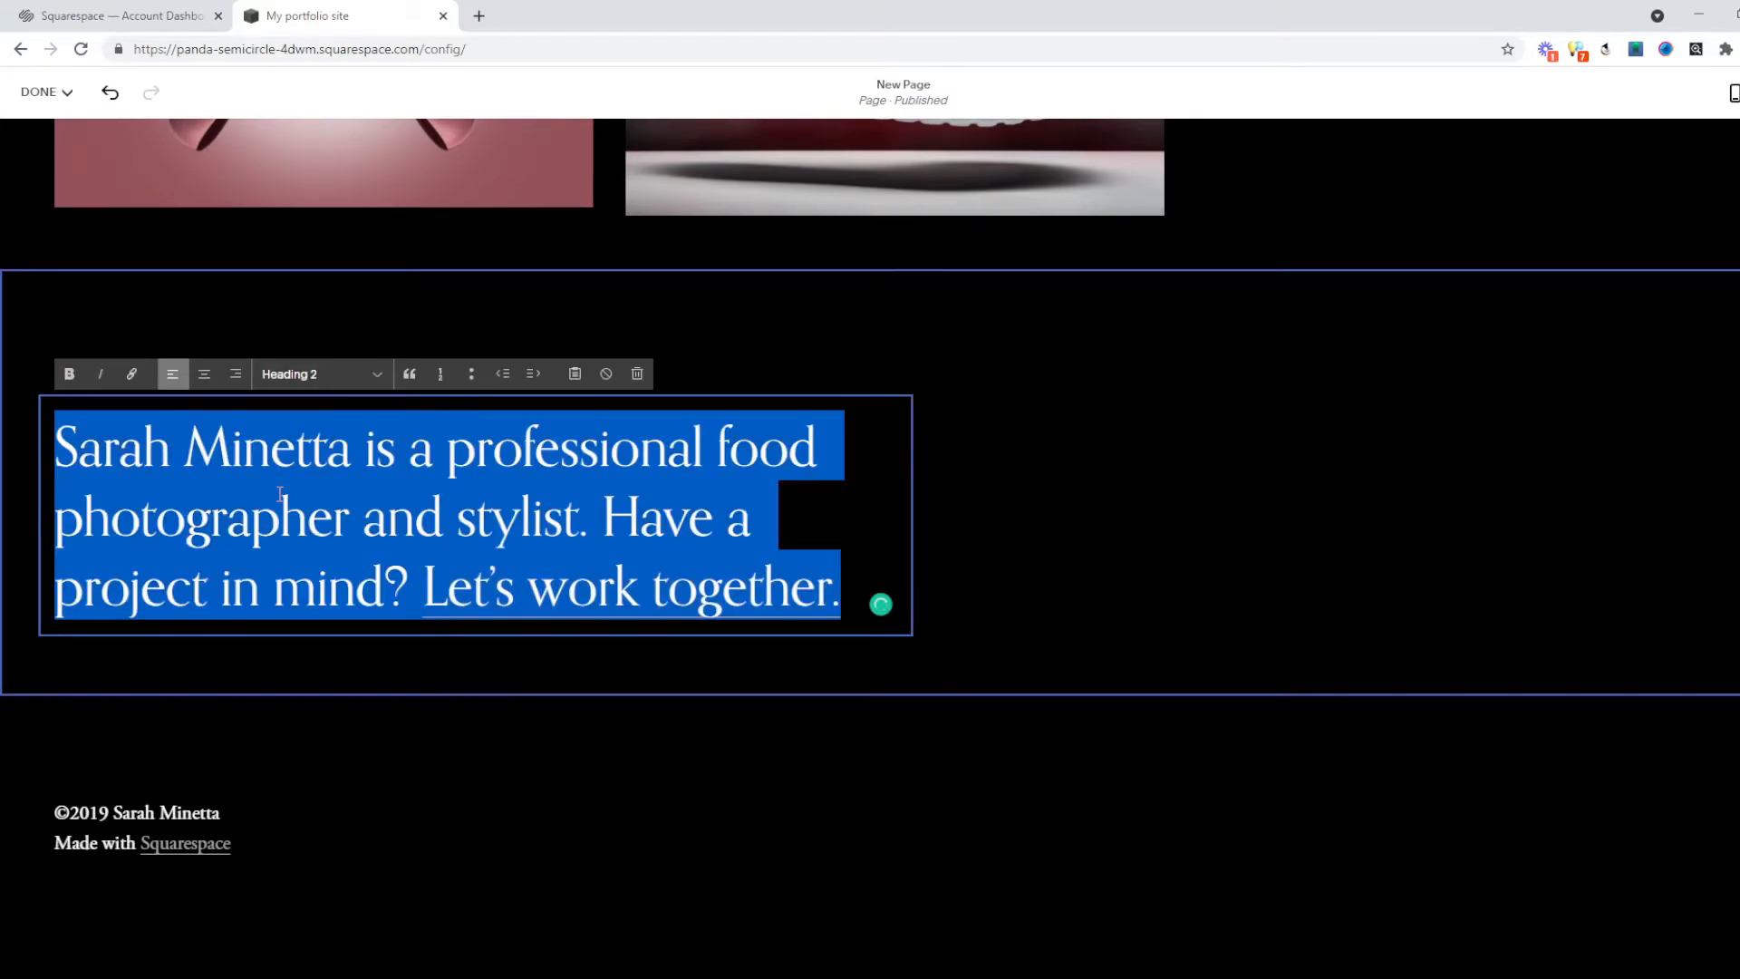
key(Left)
text(Jonas is a )
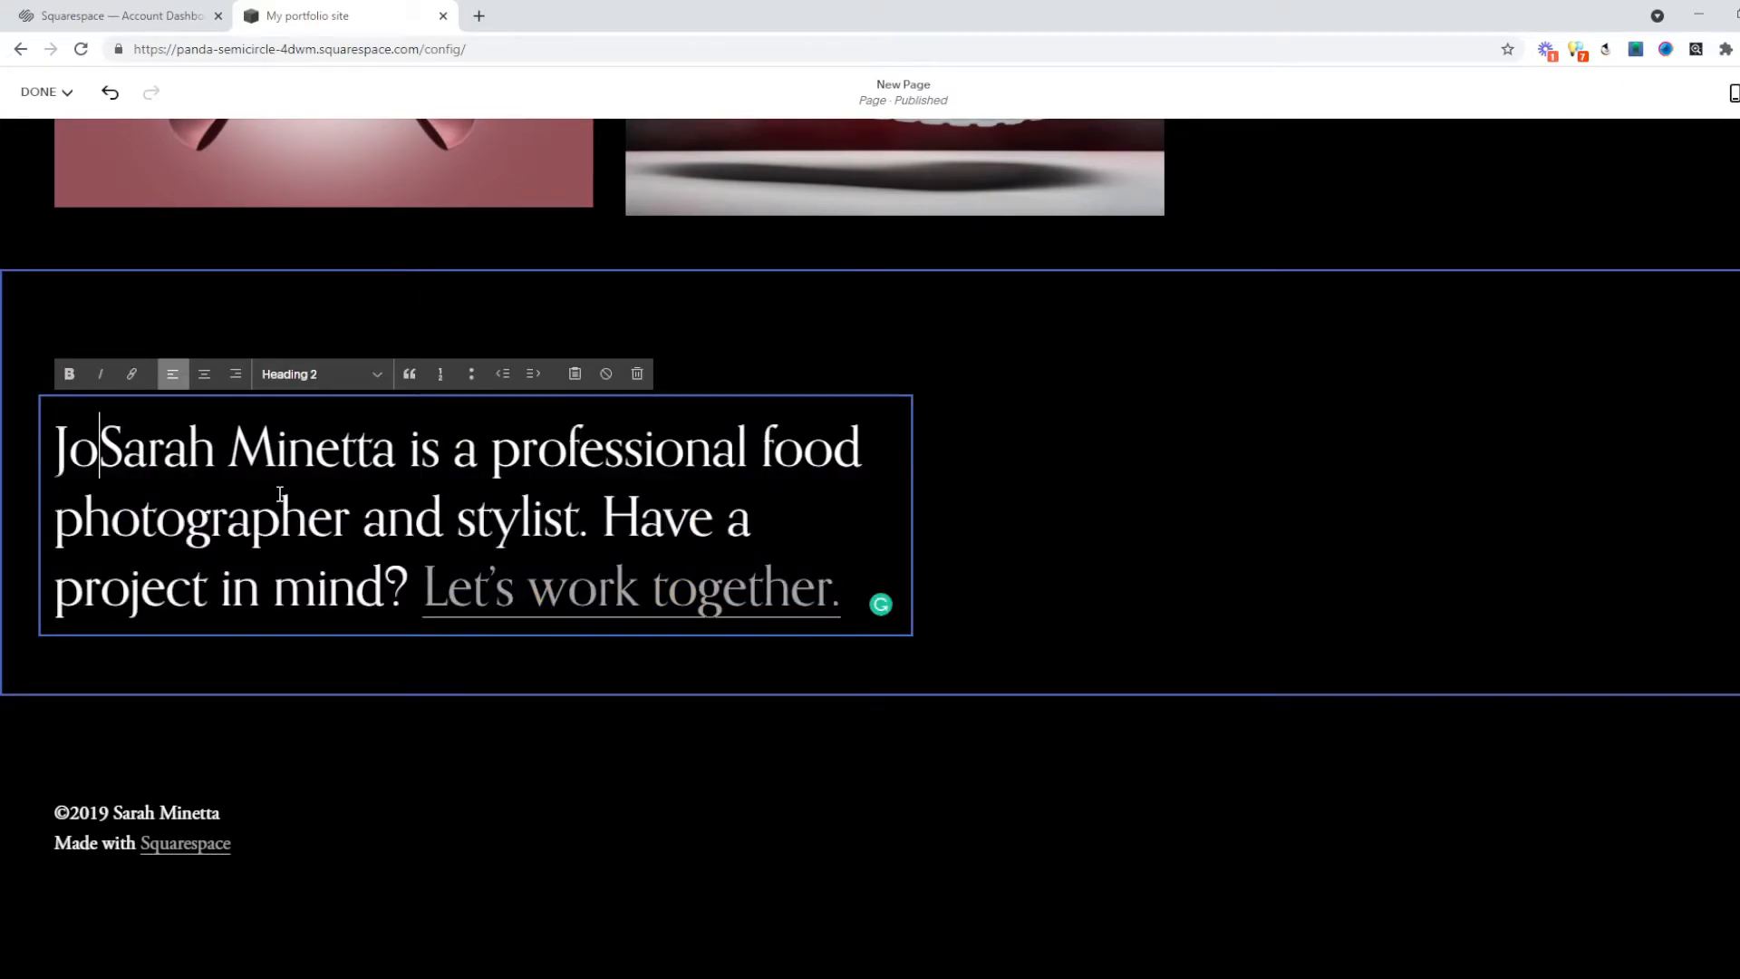
text(Swedish phtographer that specializes in product a)
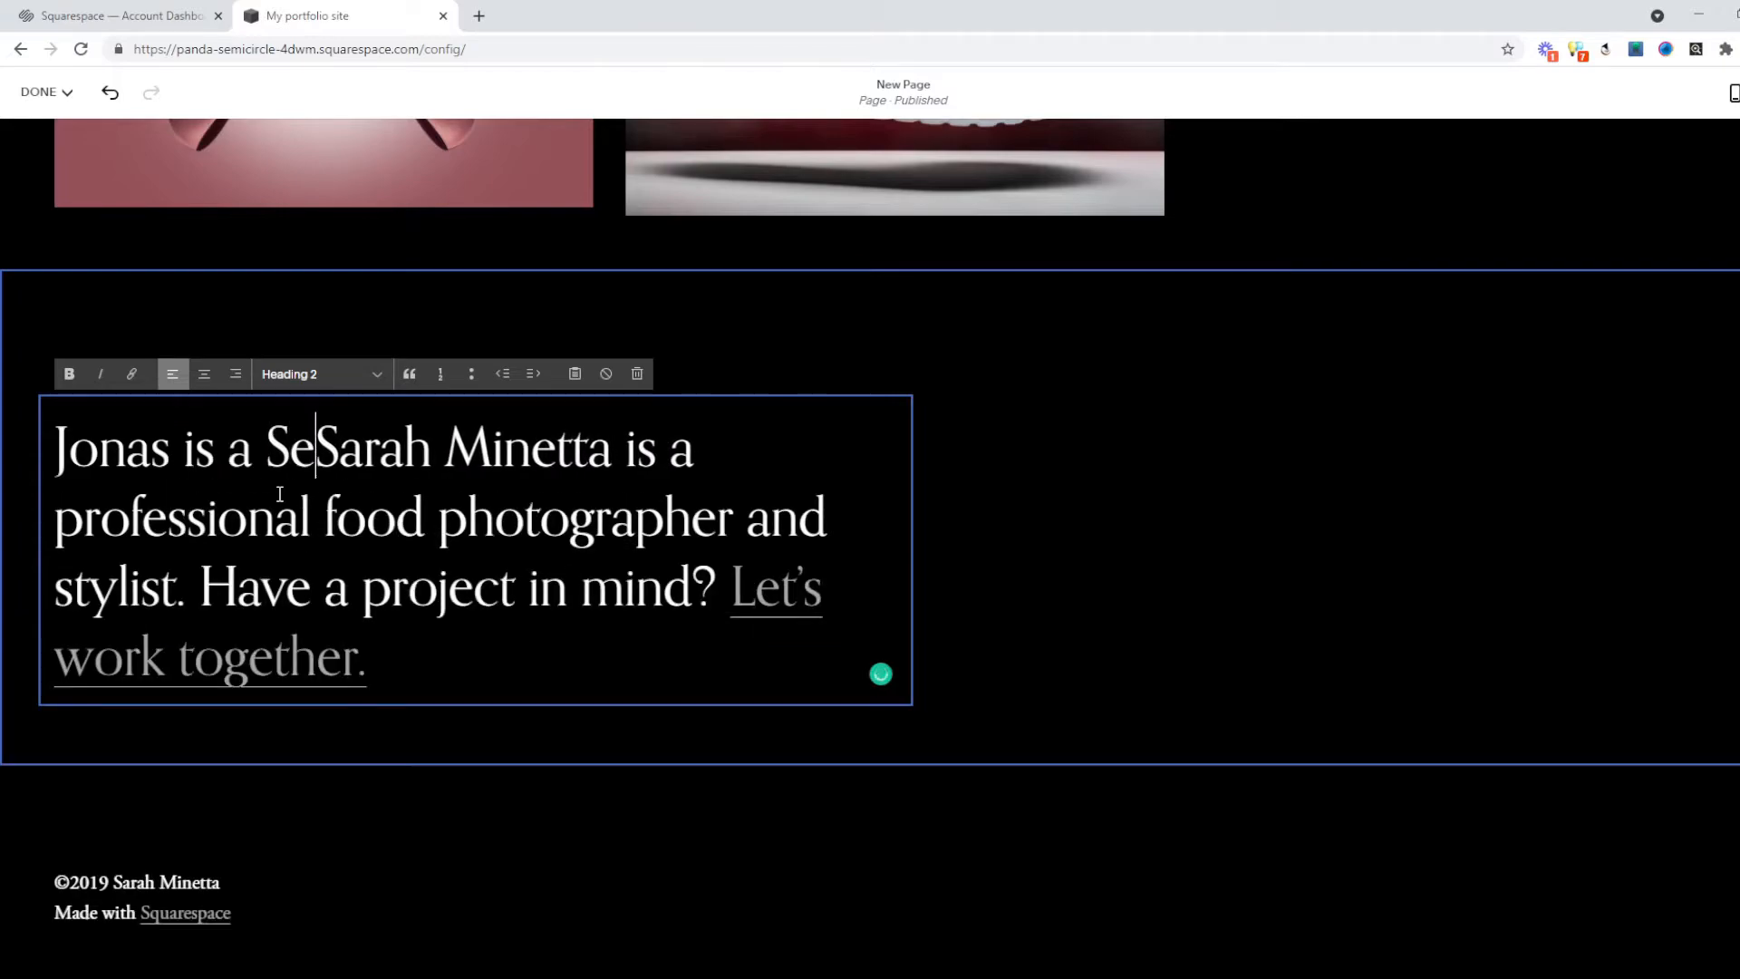
text(nd architecture photography.)
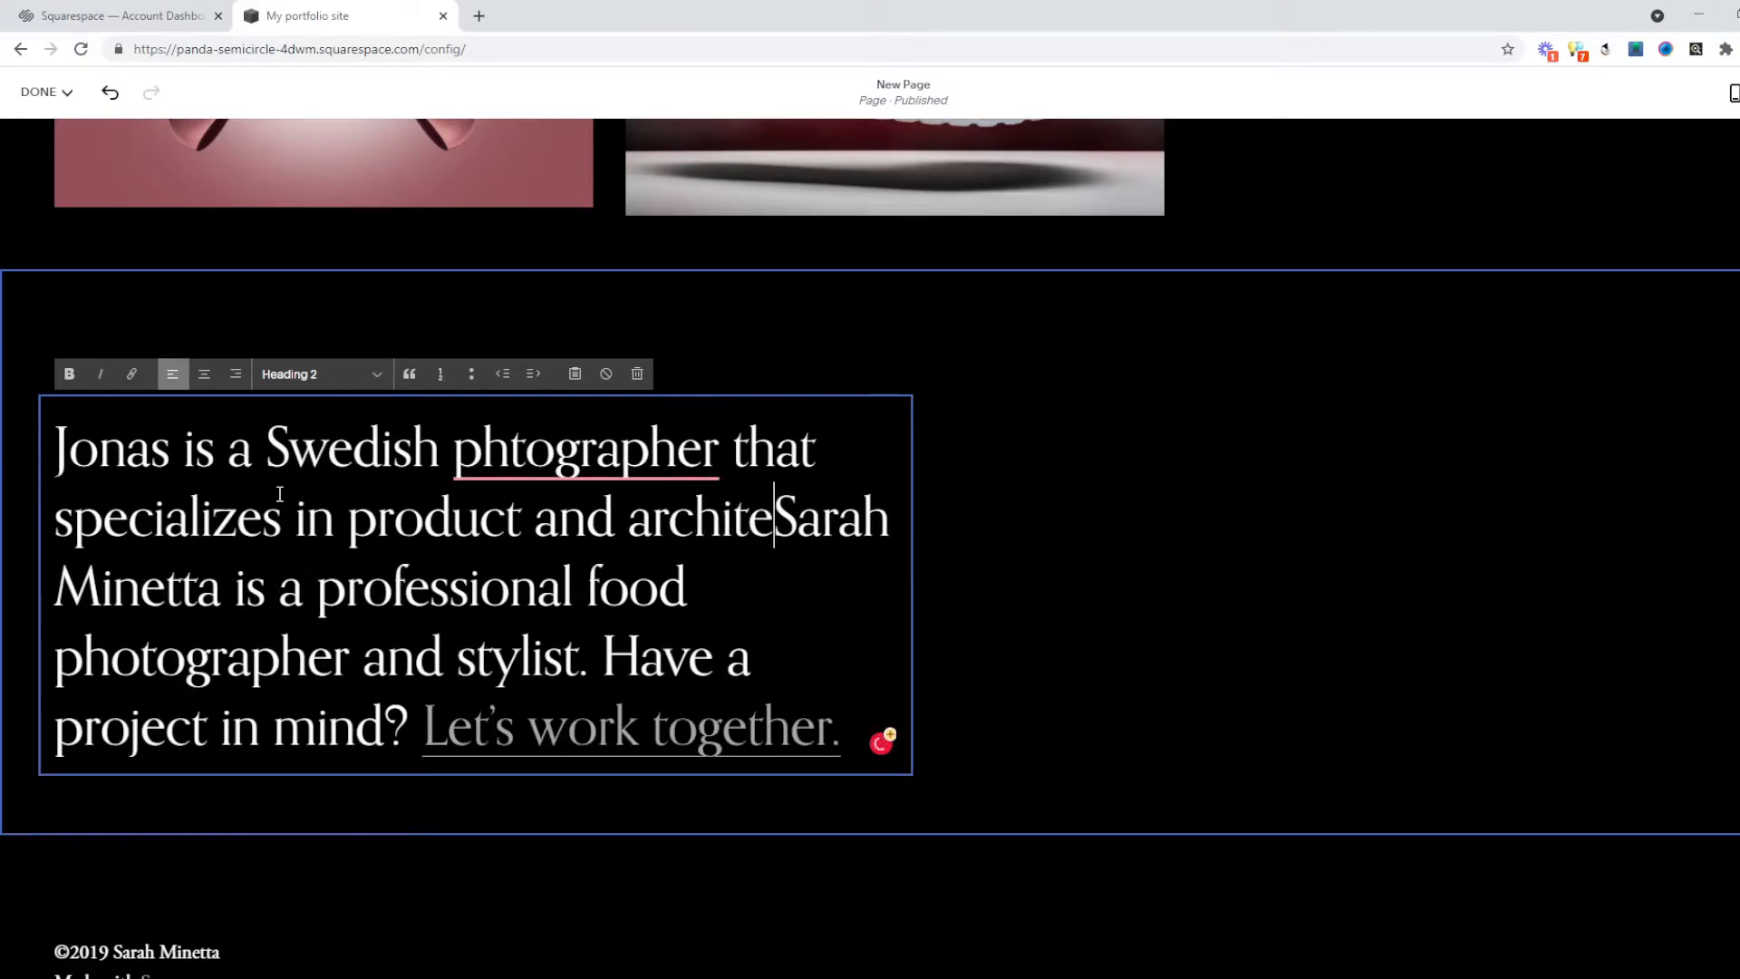
key(shift+Down)
key(shift+Down)
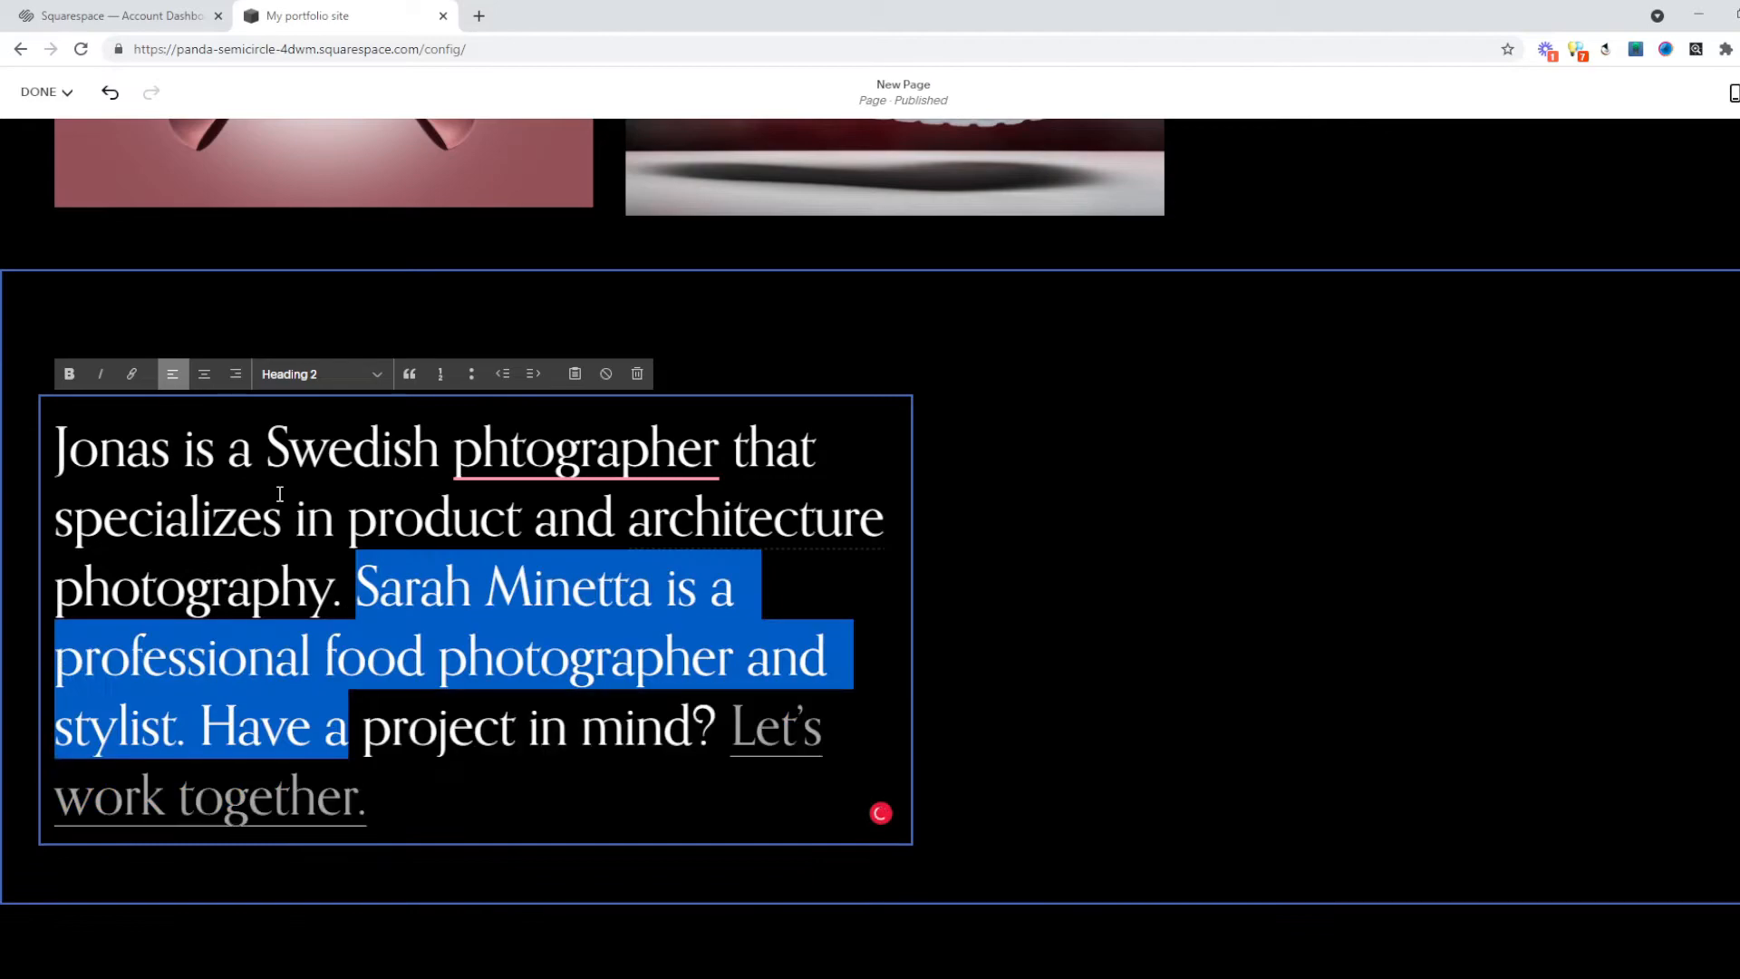
key(shift+Right)
key(shift+Right)
key(shift+Right)
key(shift+Right)
key(shift+Right)
key(shift+Right)
key(shift+Right)
key(shift+Right)
key(shift+Right)
key(shift+Right)
key(shift+Right)
key(shift+Right)
key(shift+Right)
key(shift+Right)
key(shift+Right)
key(shift+Right)
key(shift+Right)
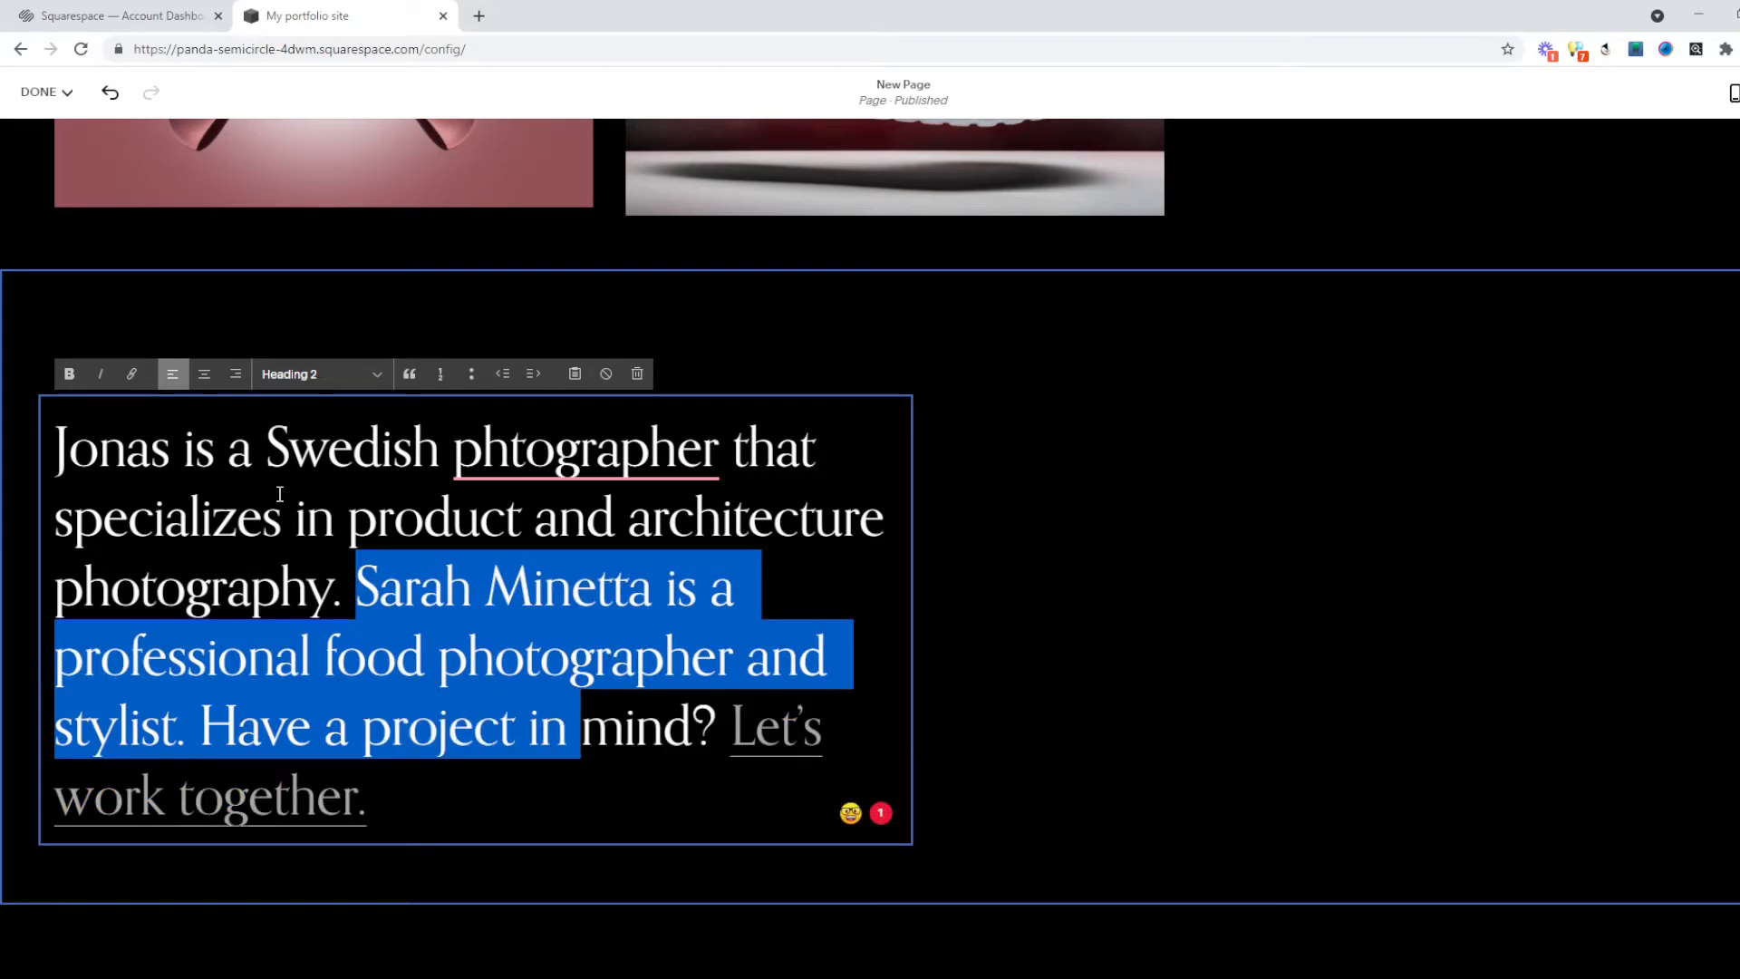
key(BackSpace)
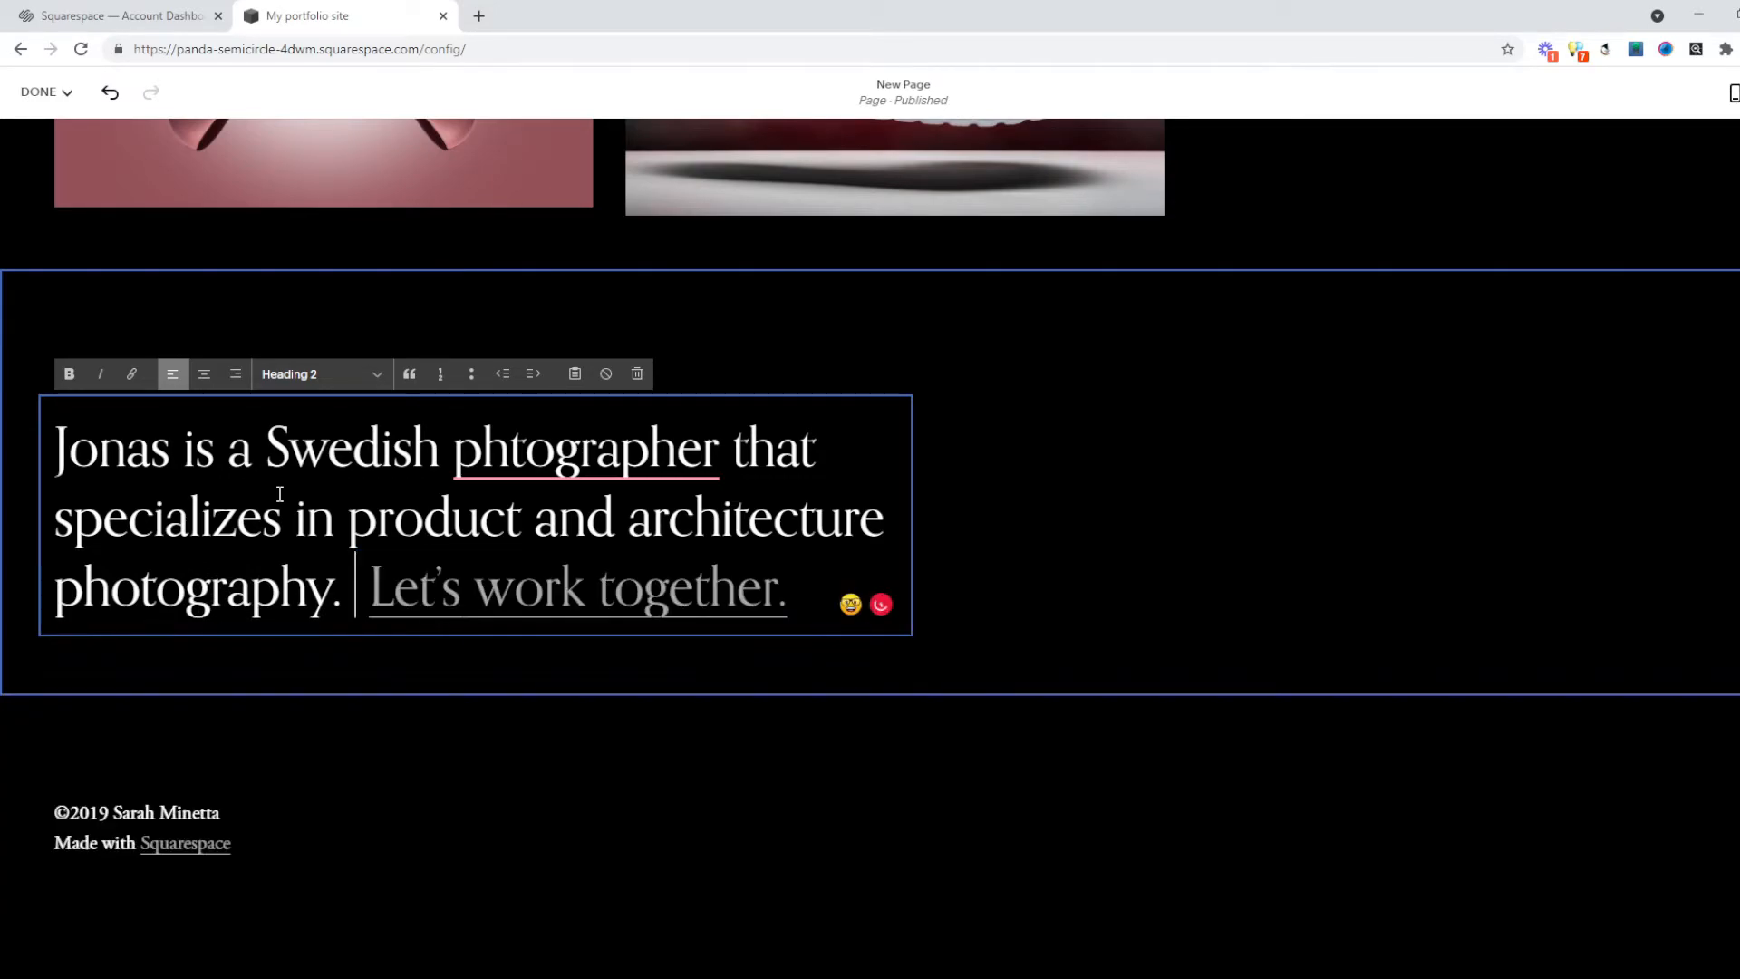
key(BackSpace)
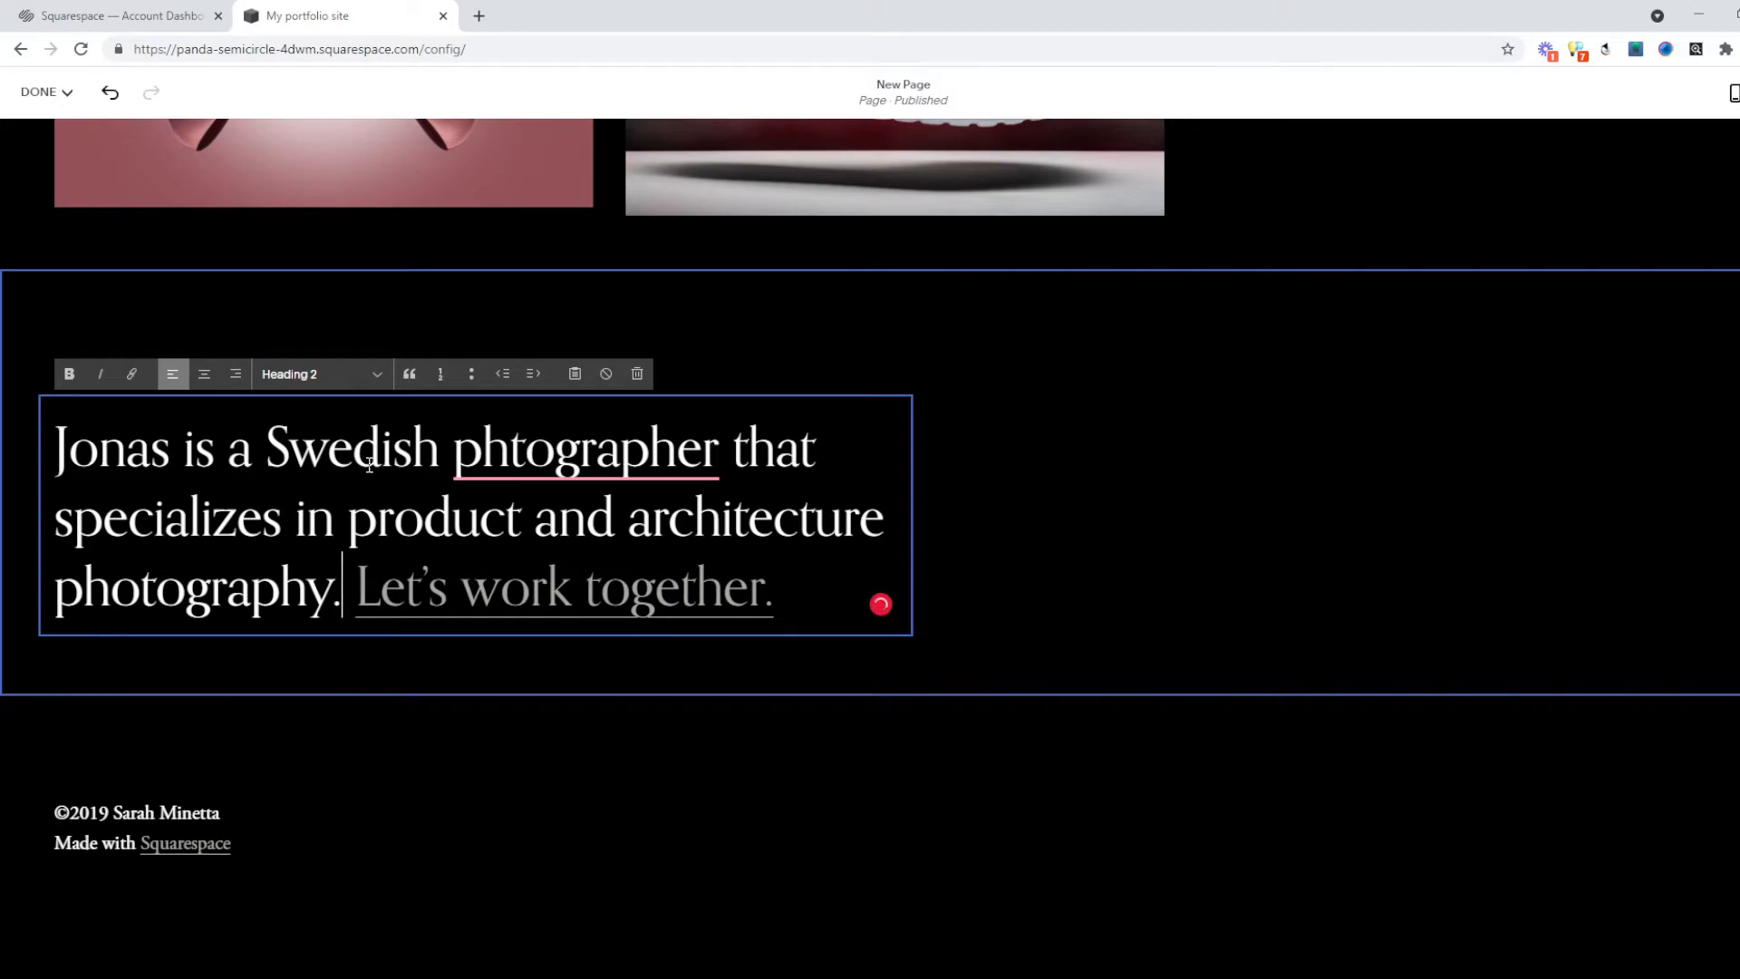
Fix the 'phtographer' typo and confirm the Let's work together link points to /contact.
click(513, 444)
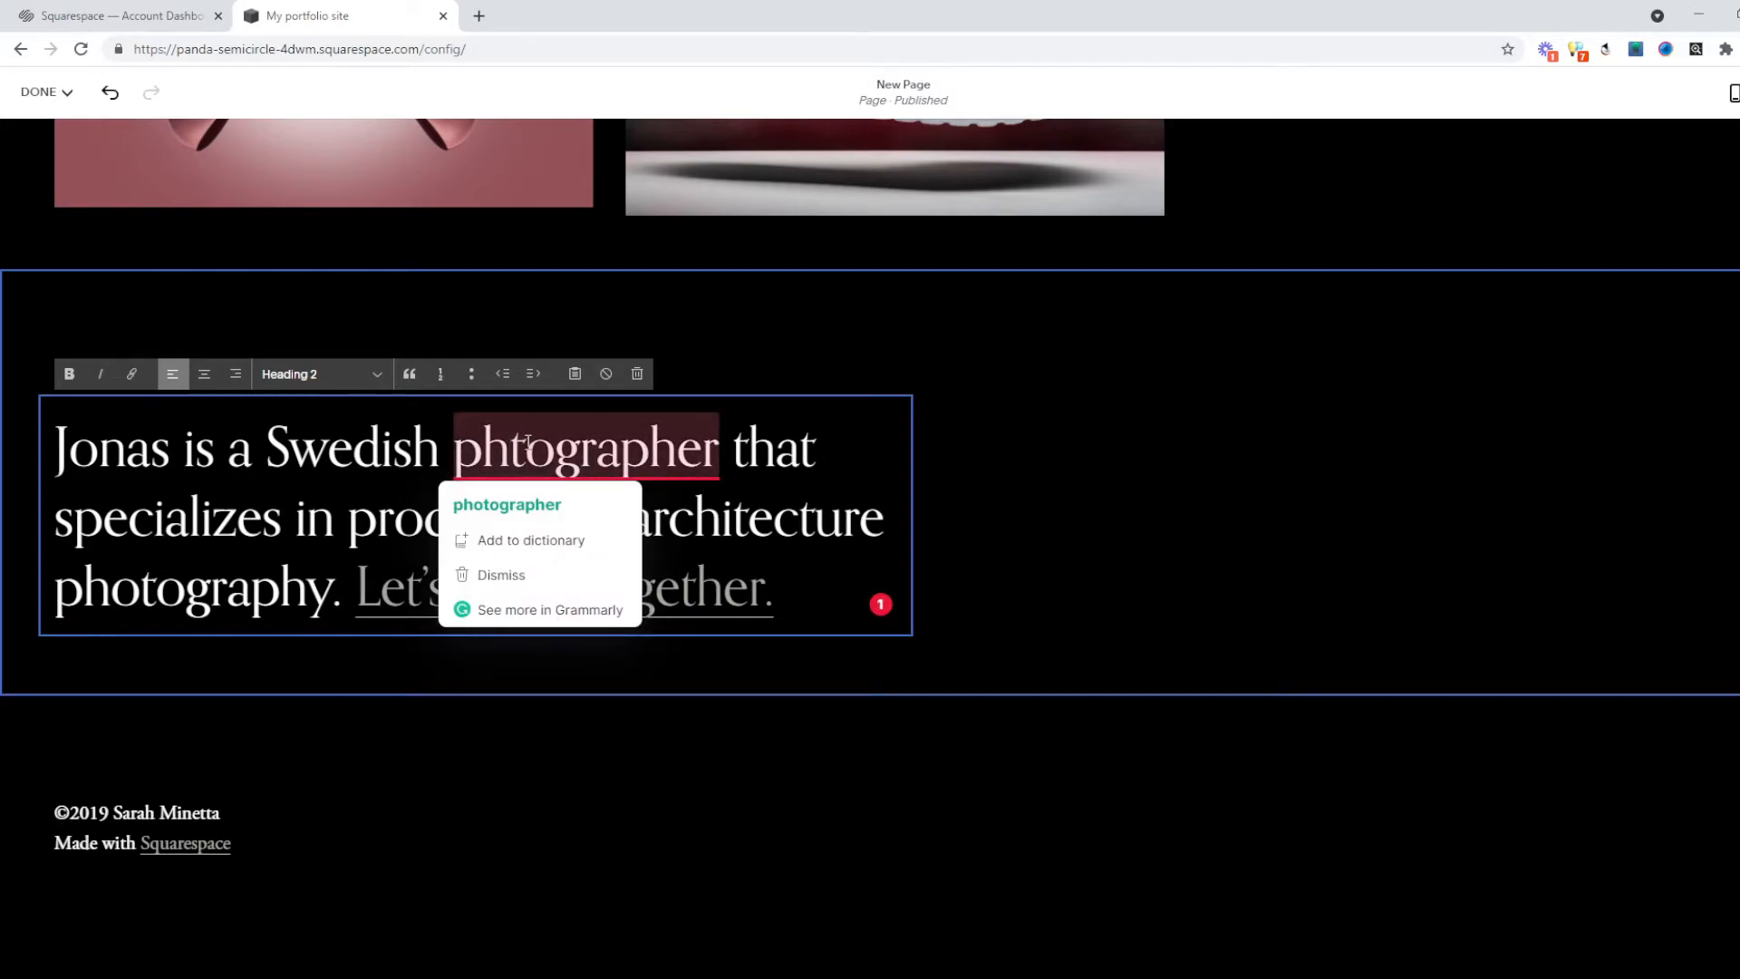
text(o)
click(750, 521)
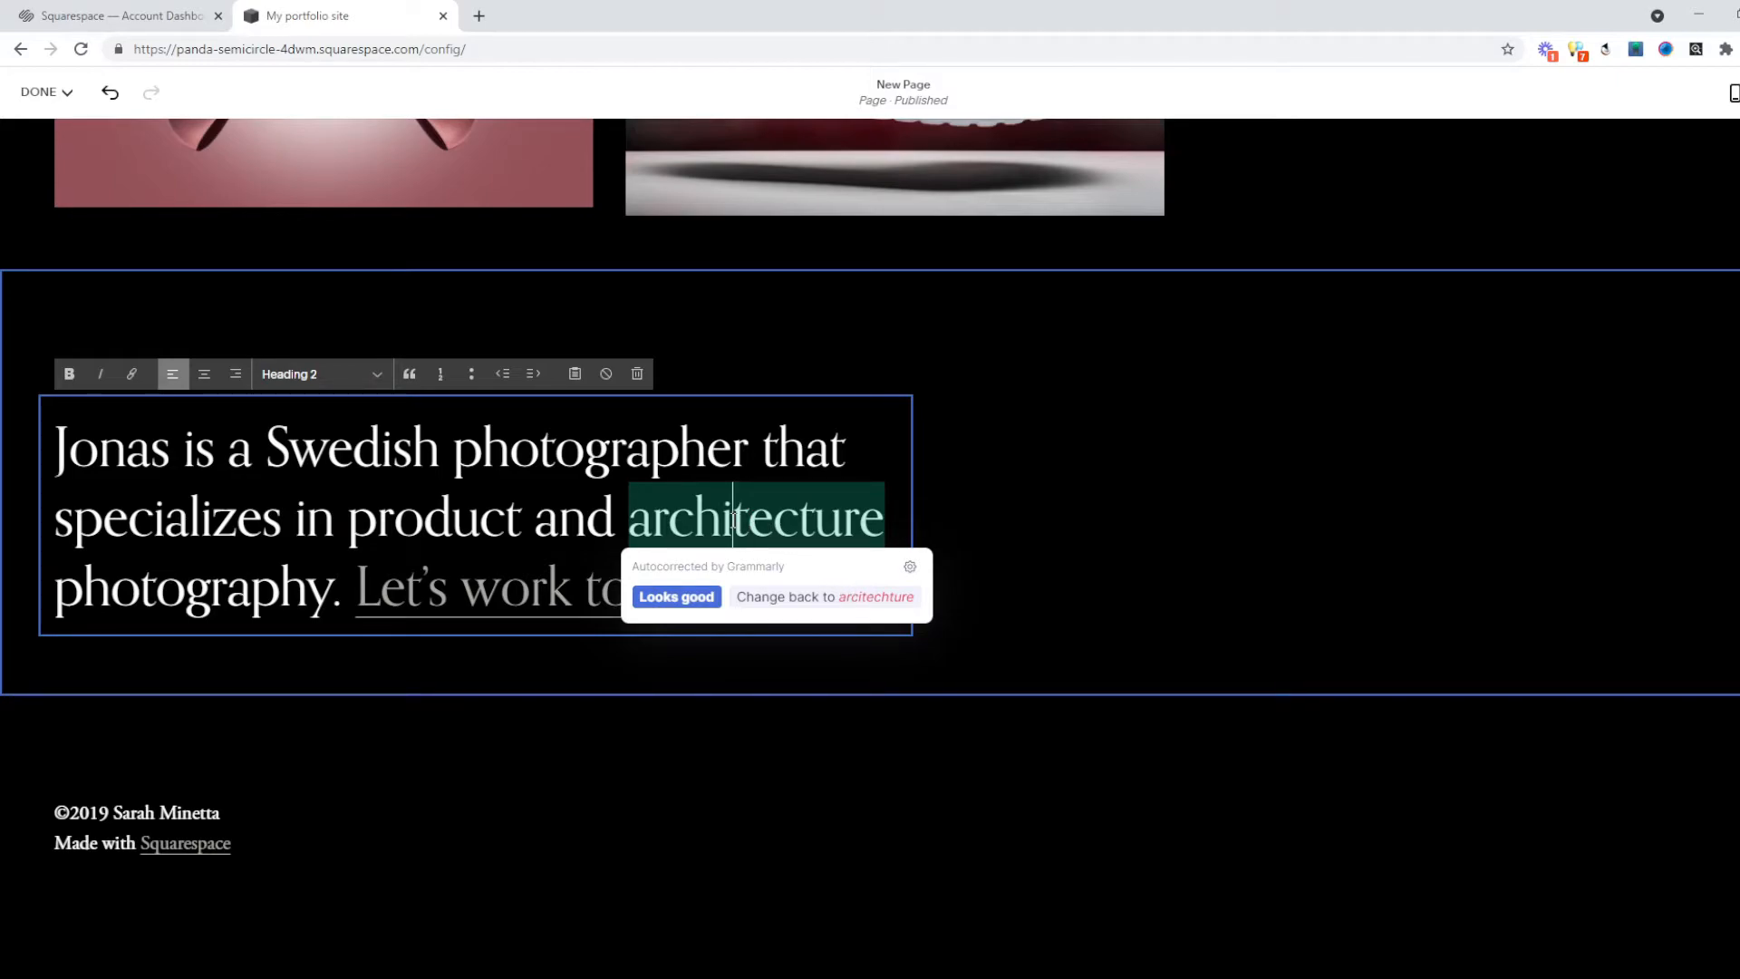
click(414, 446)
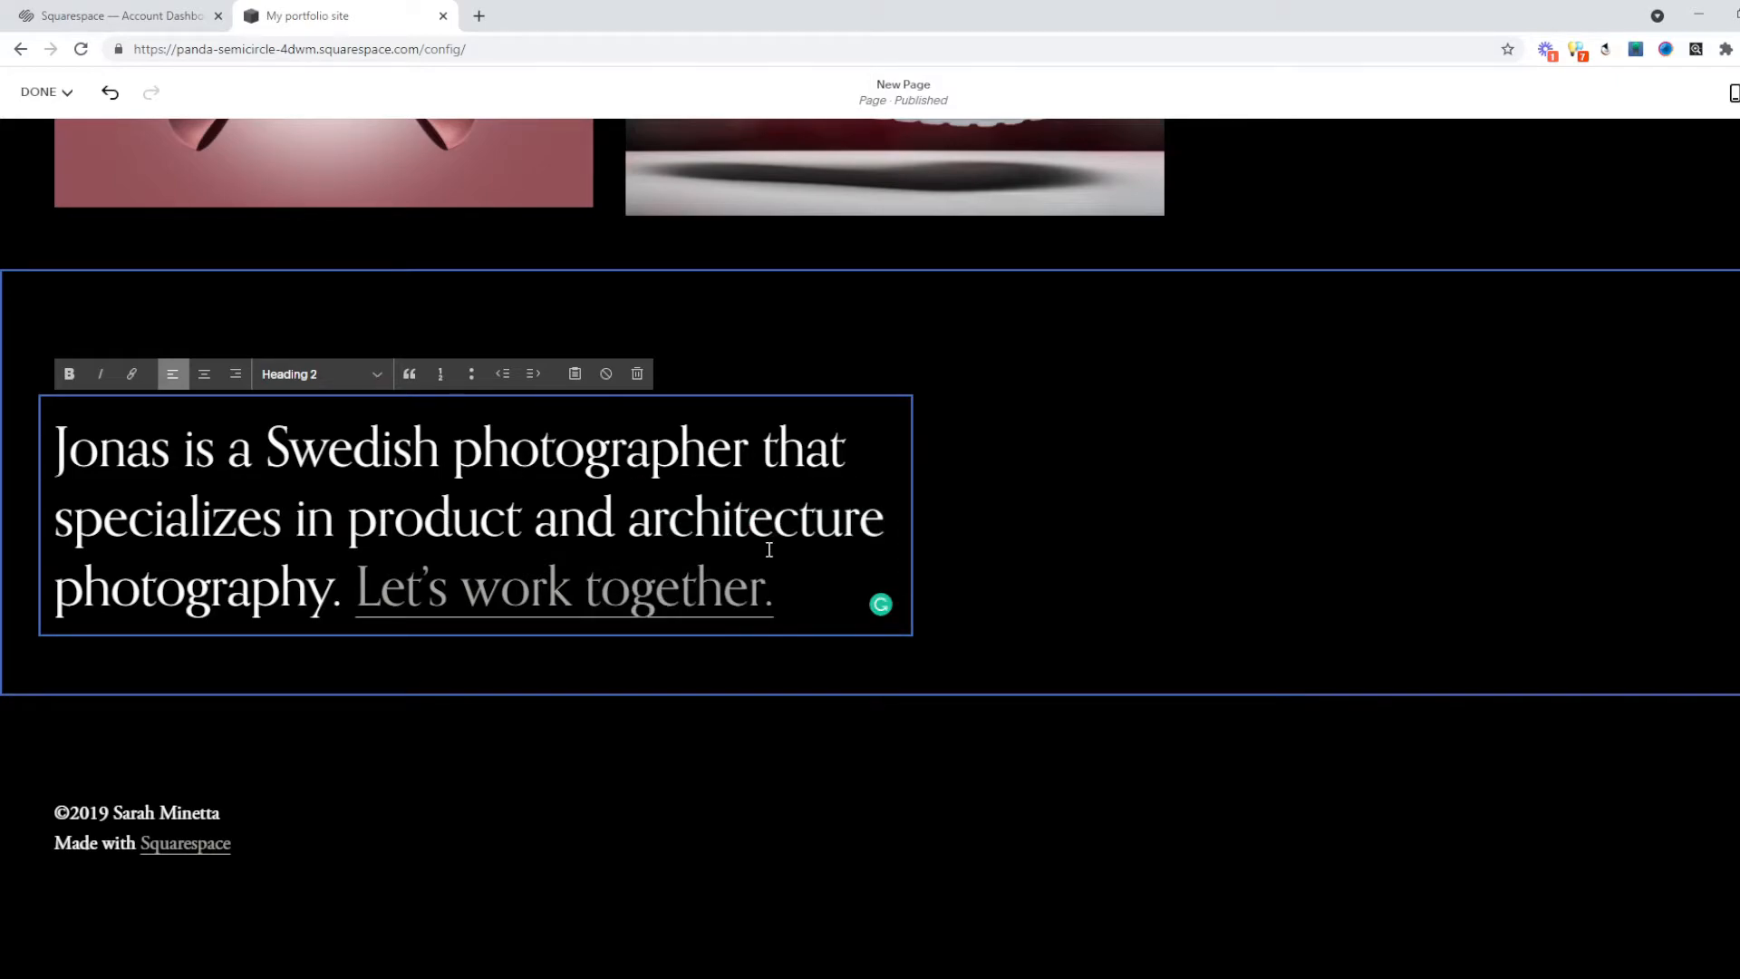
click(529, 589)
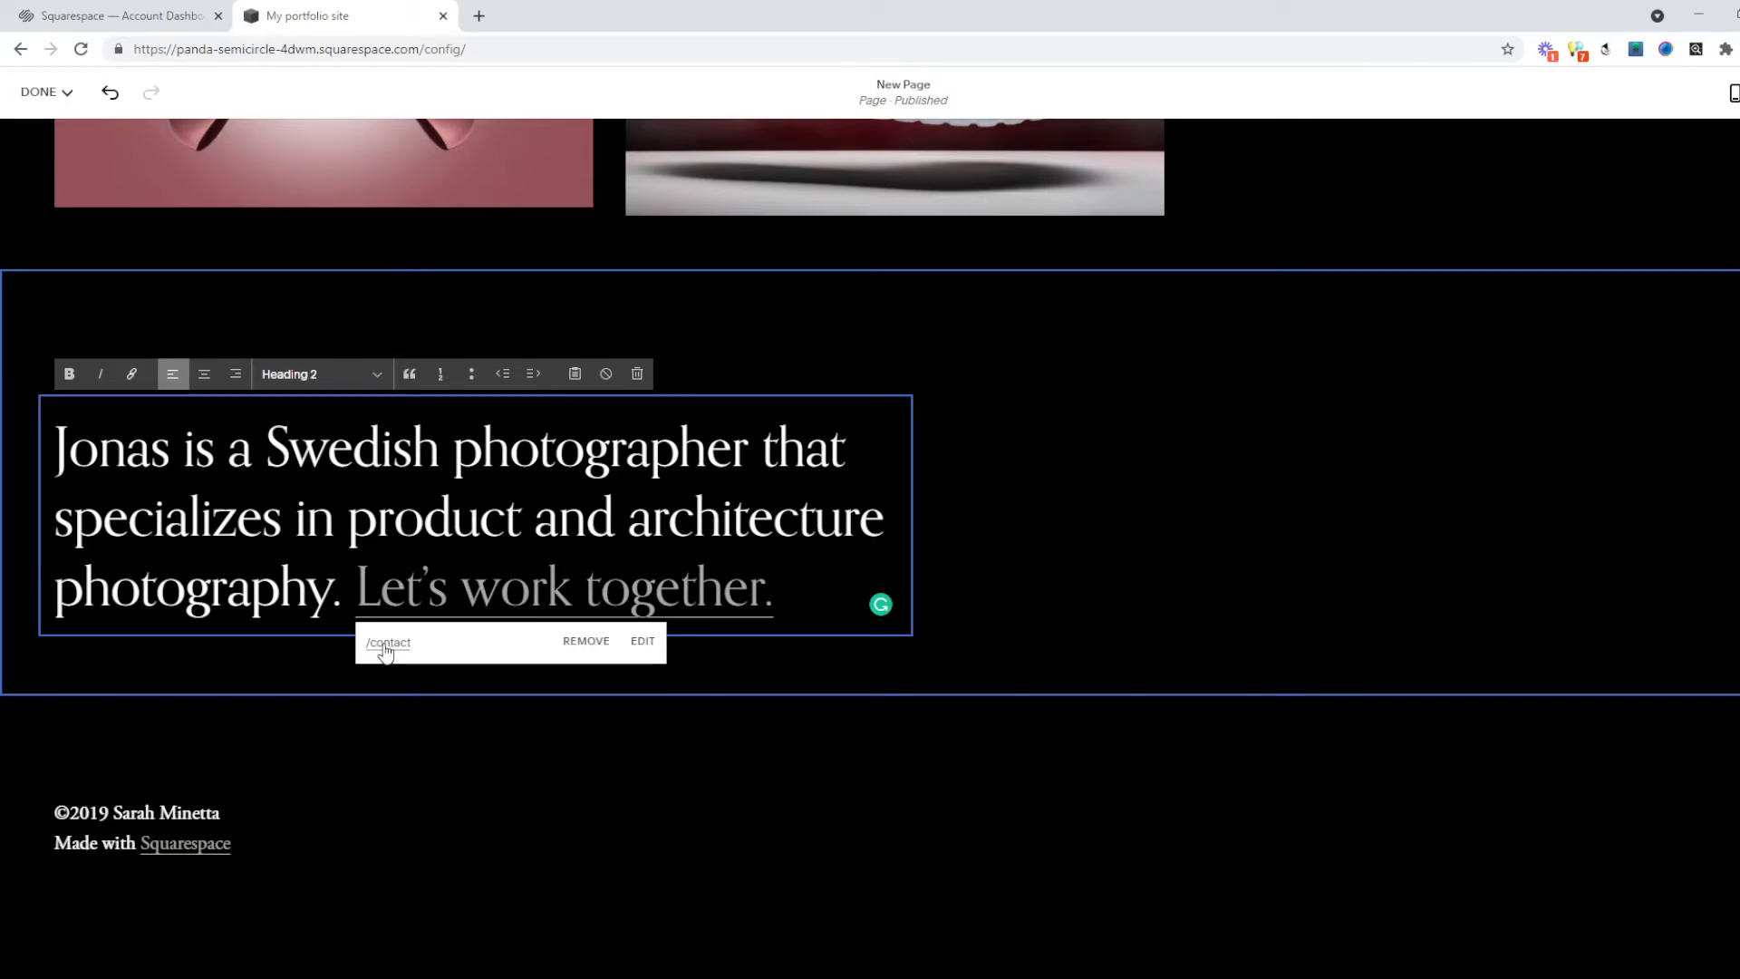
scroll(1111, 773, up, 20)
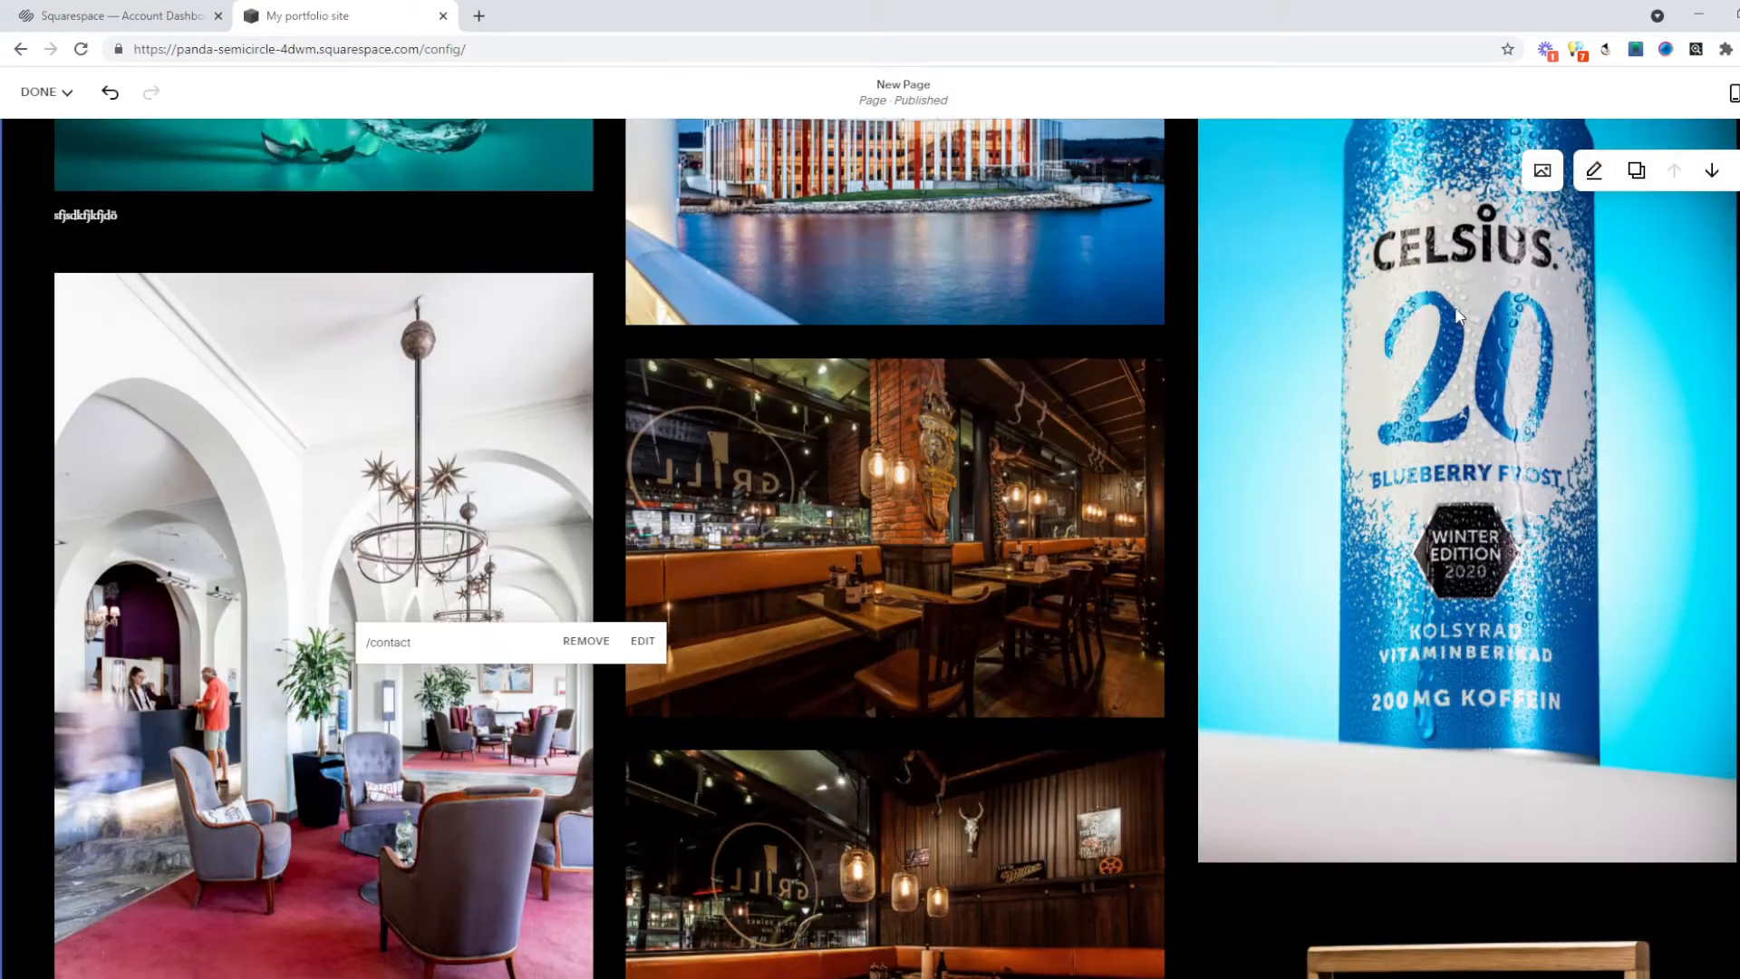
scroll(1456, 314, up, 10)
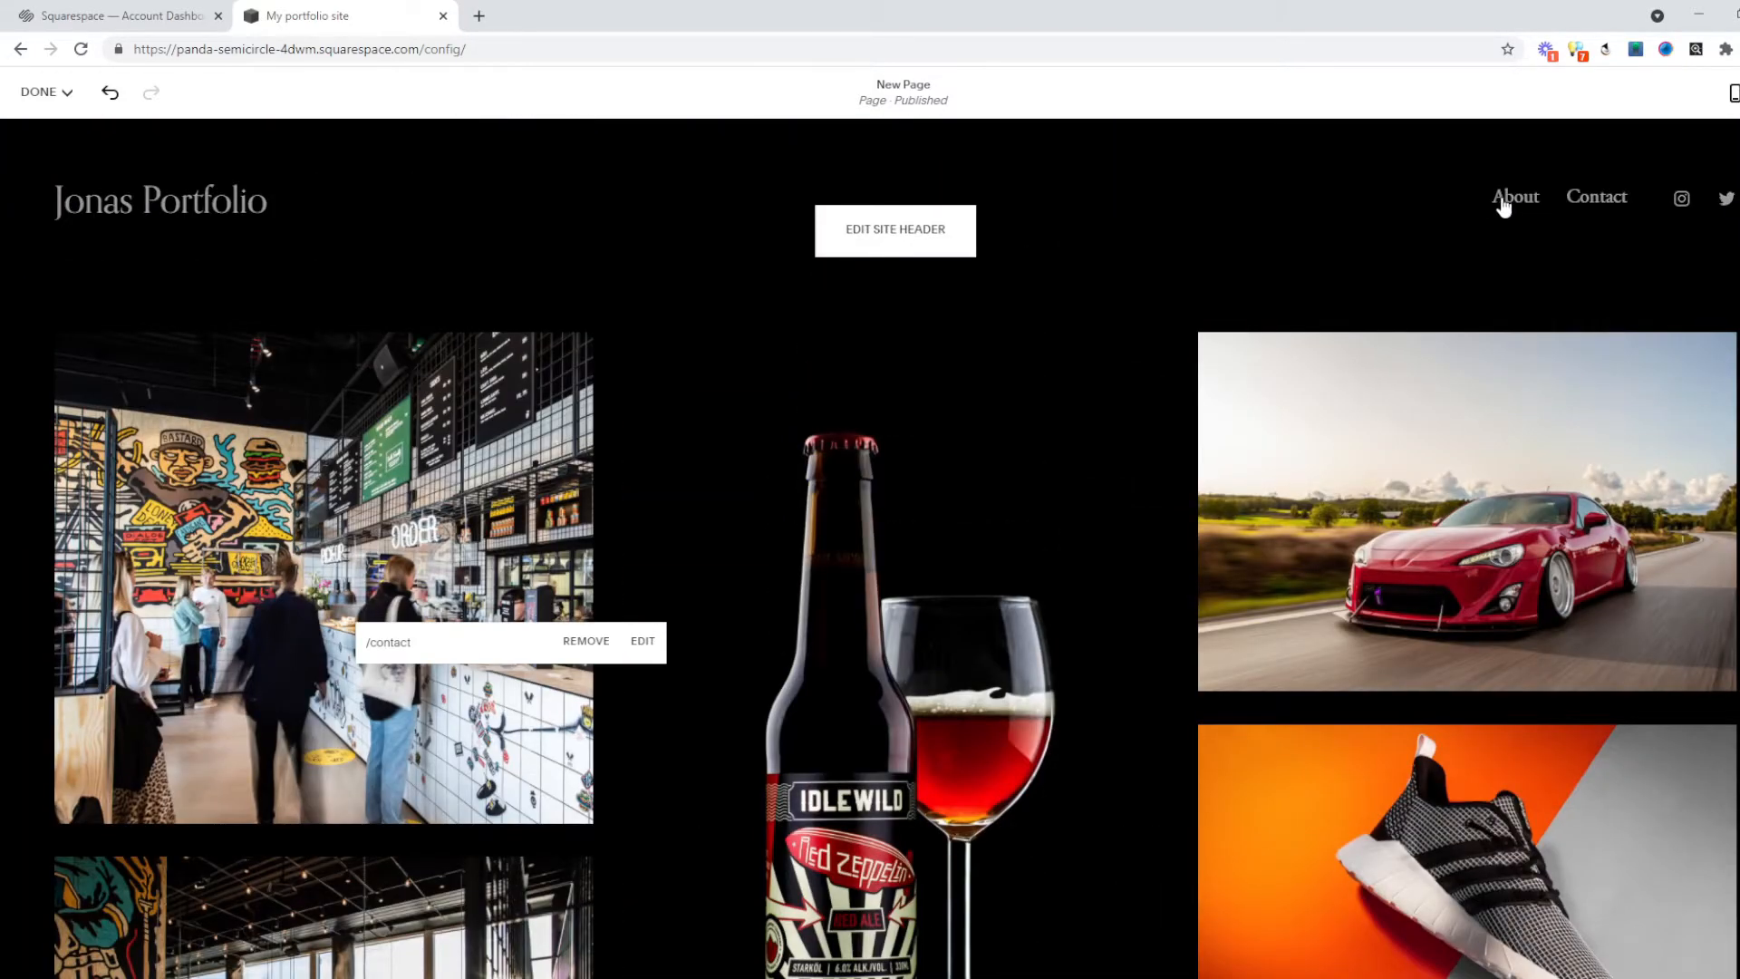
click(1502, 201)
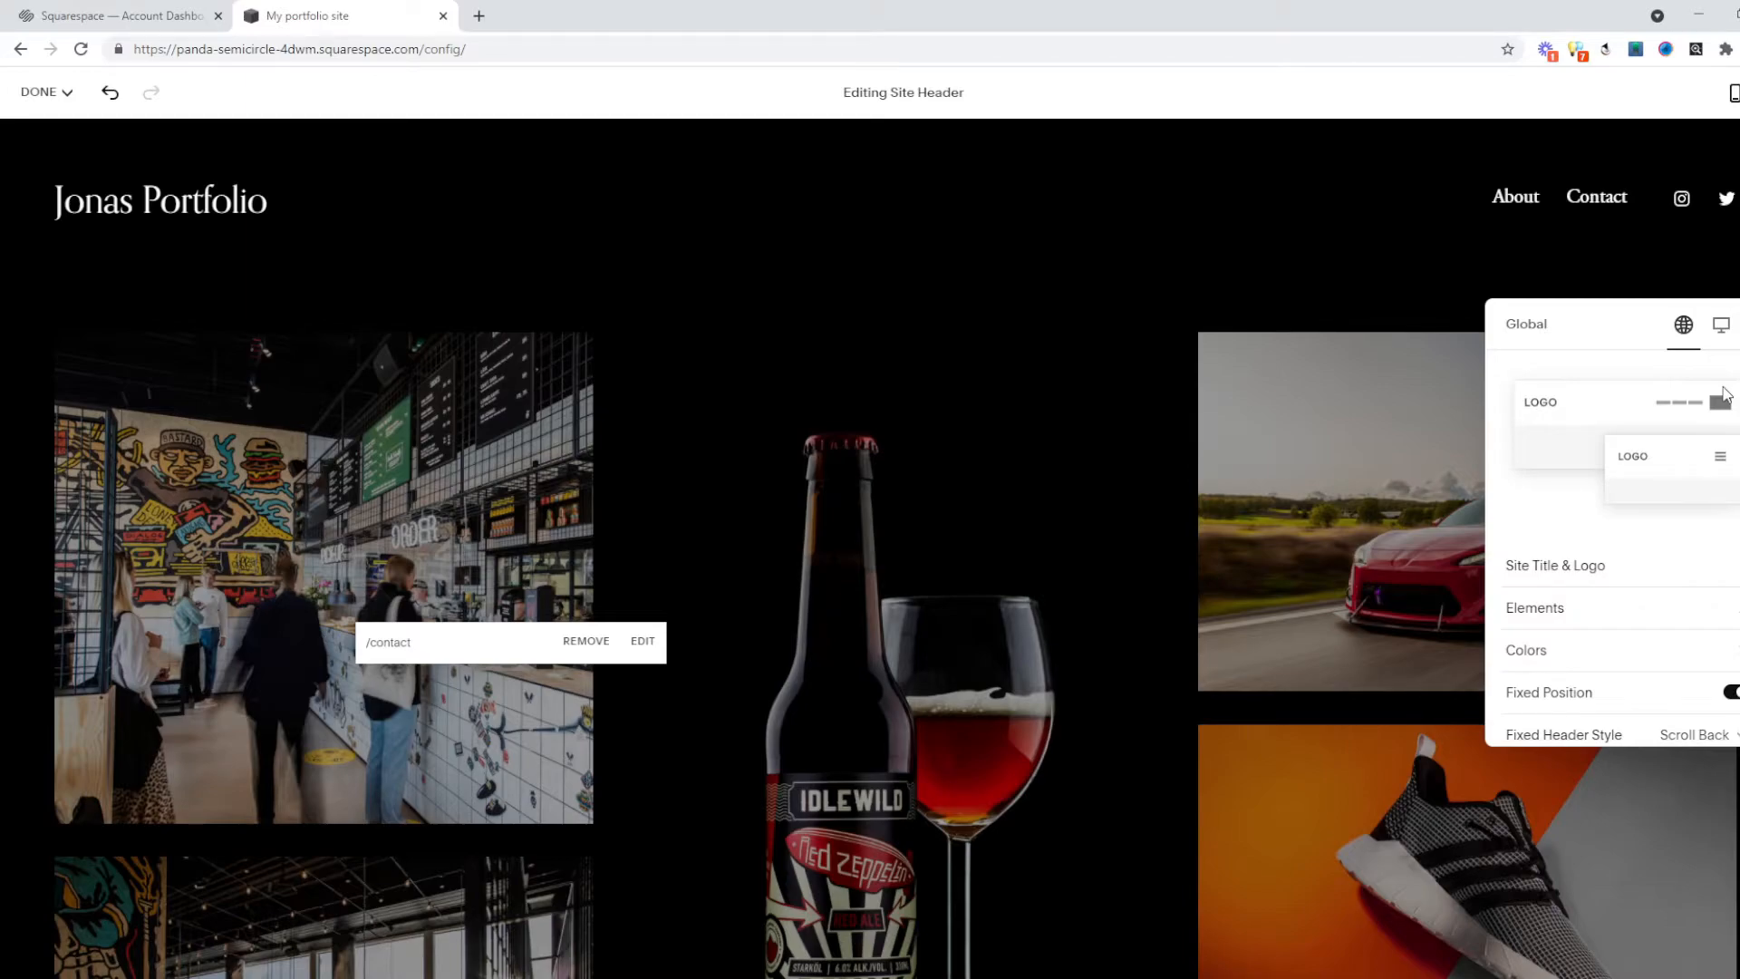
click(40, 92)
click(25, 128)
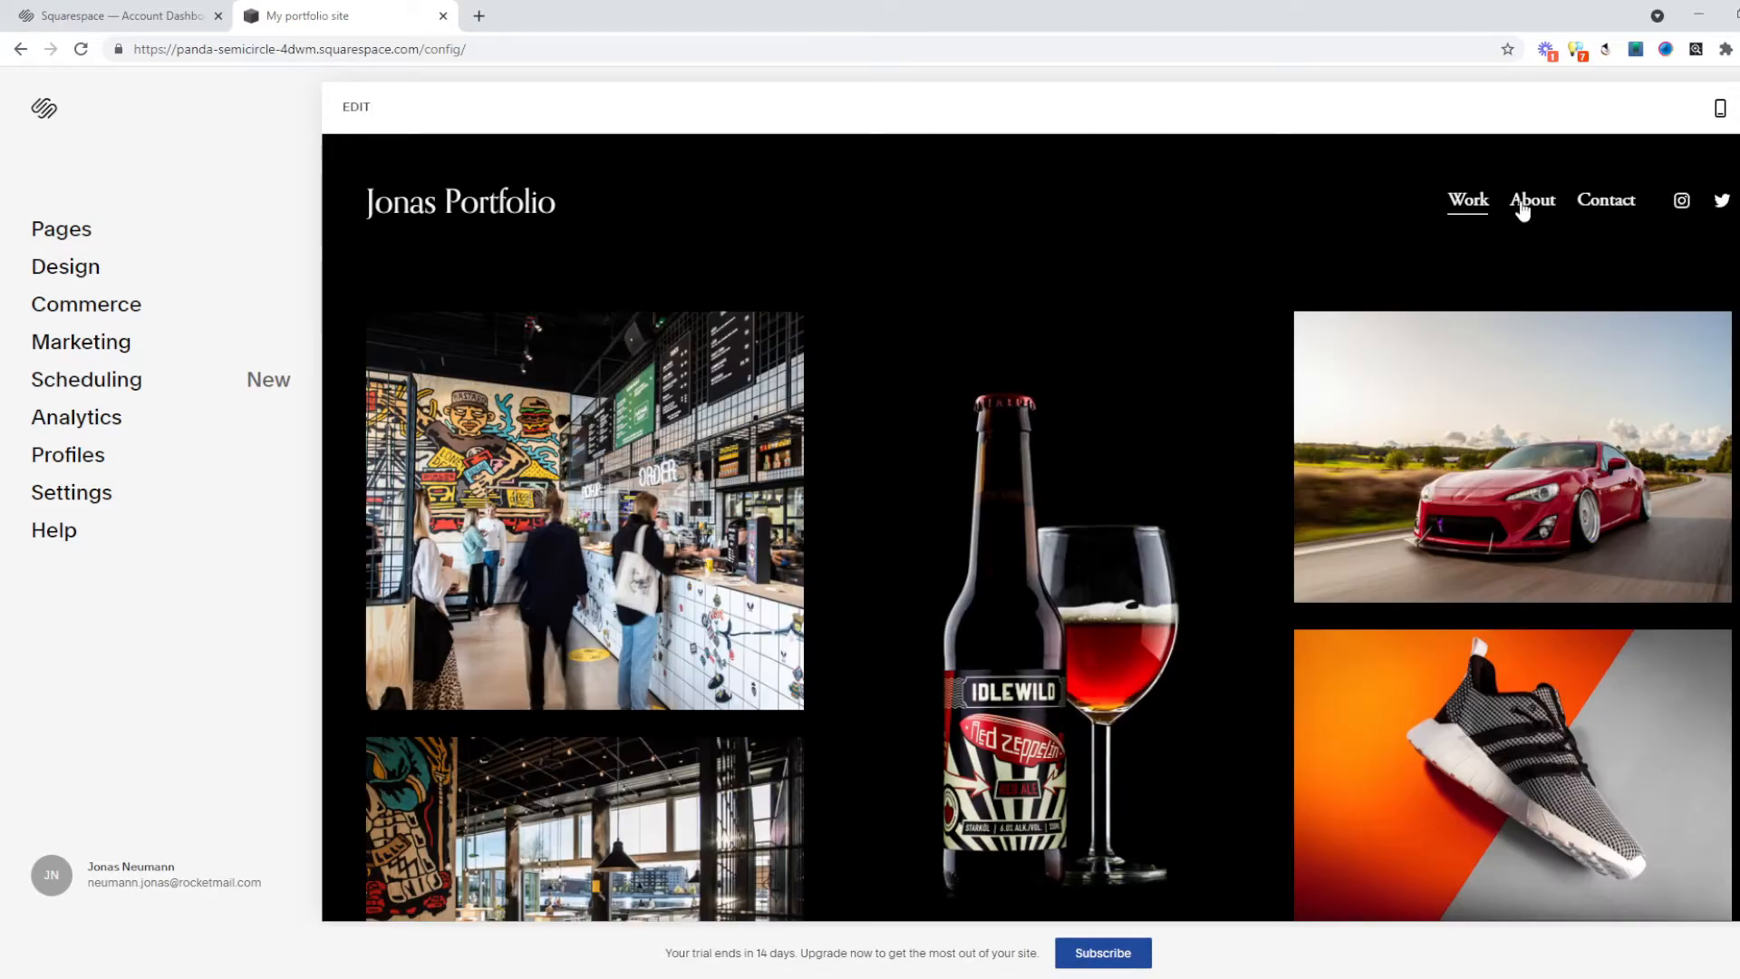
click(1522, 206)
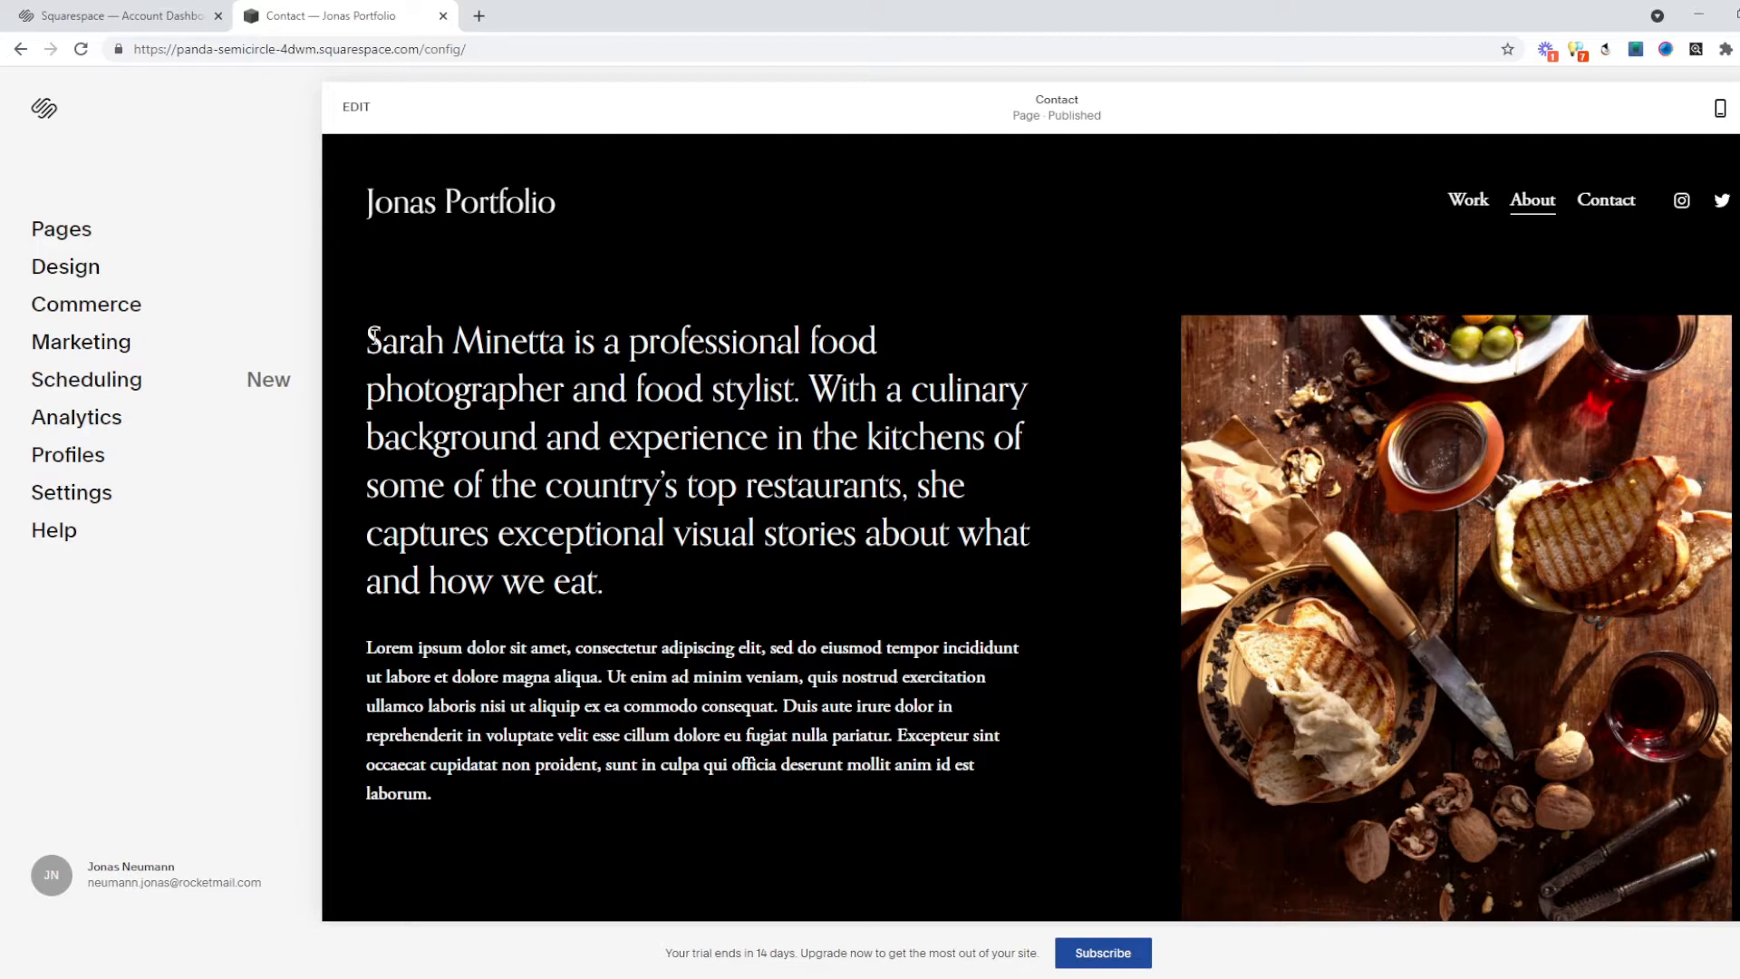
drag(381, 339, 575, 343)
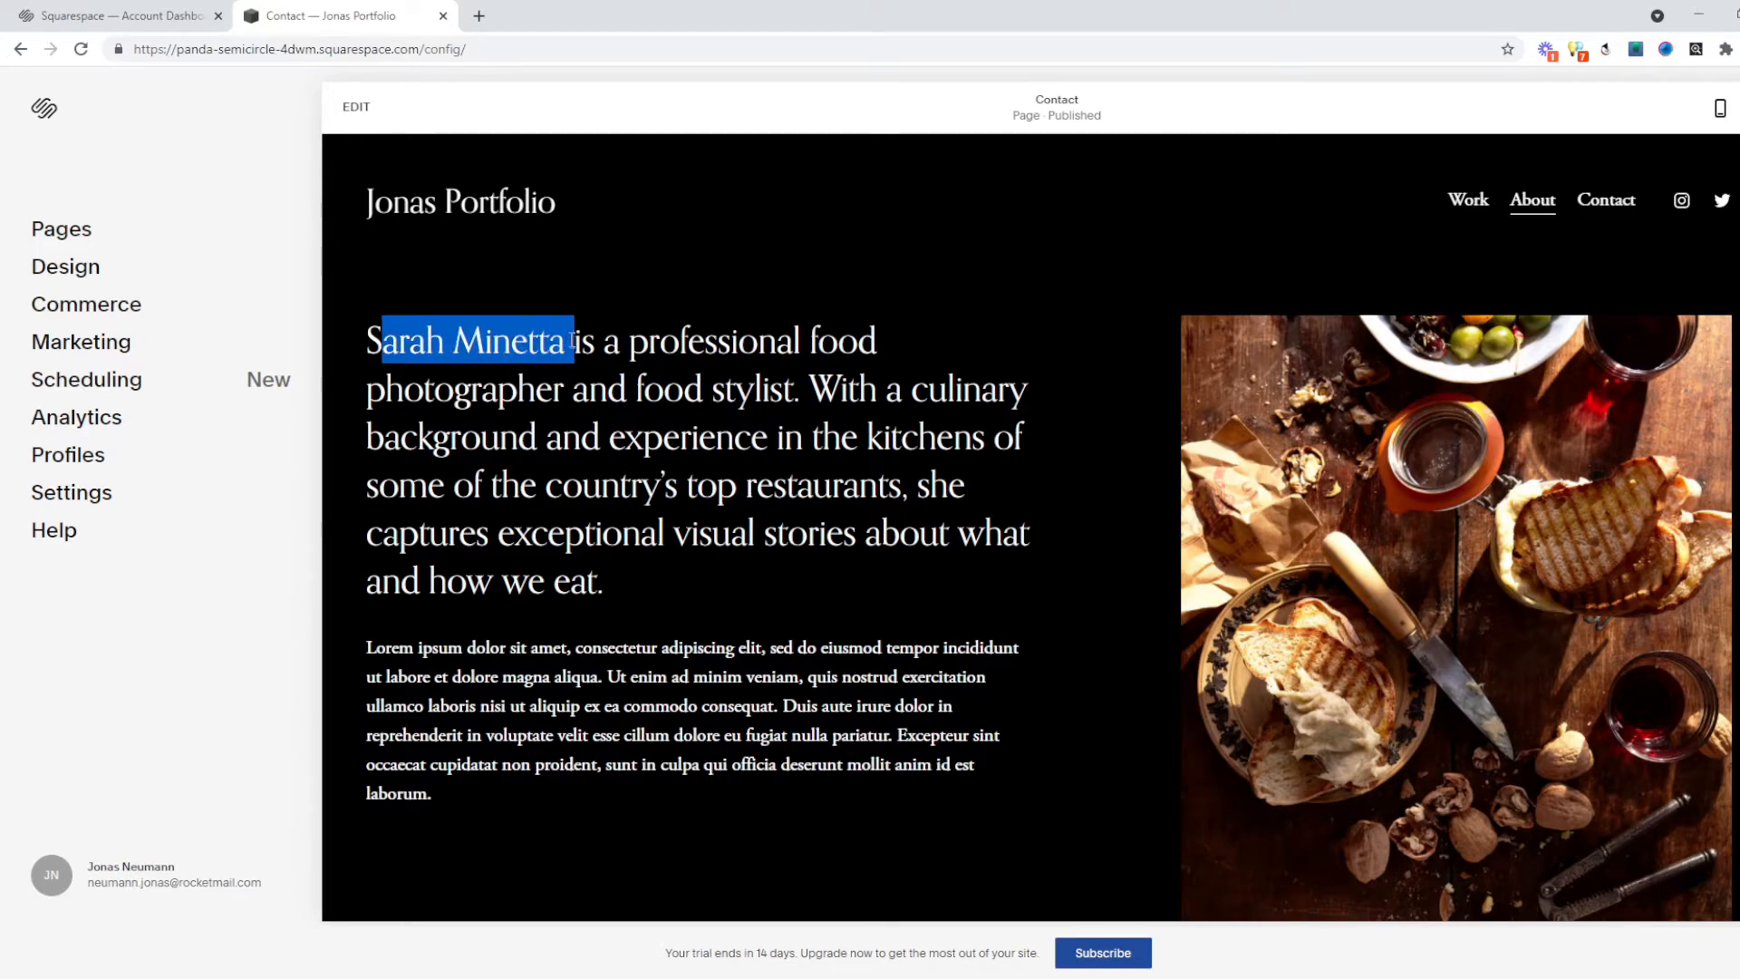
click(541, 421)
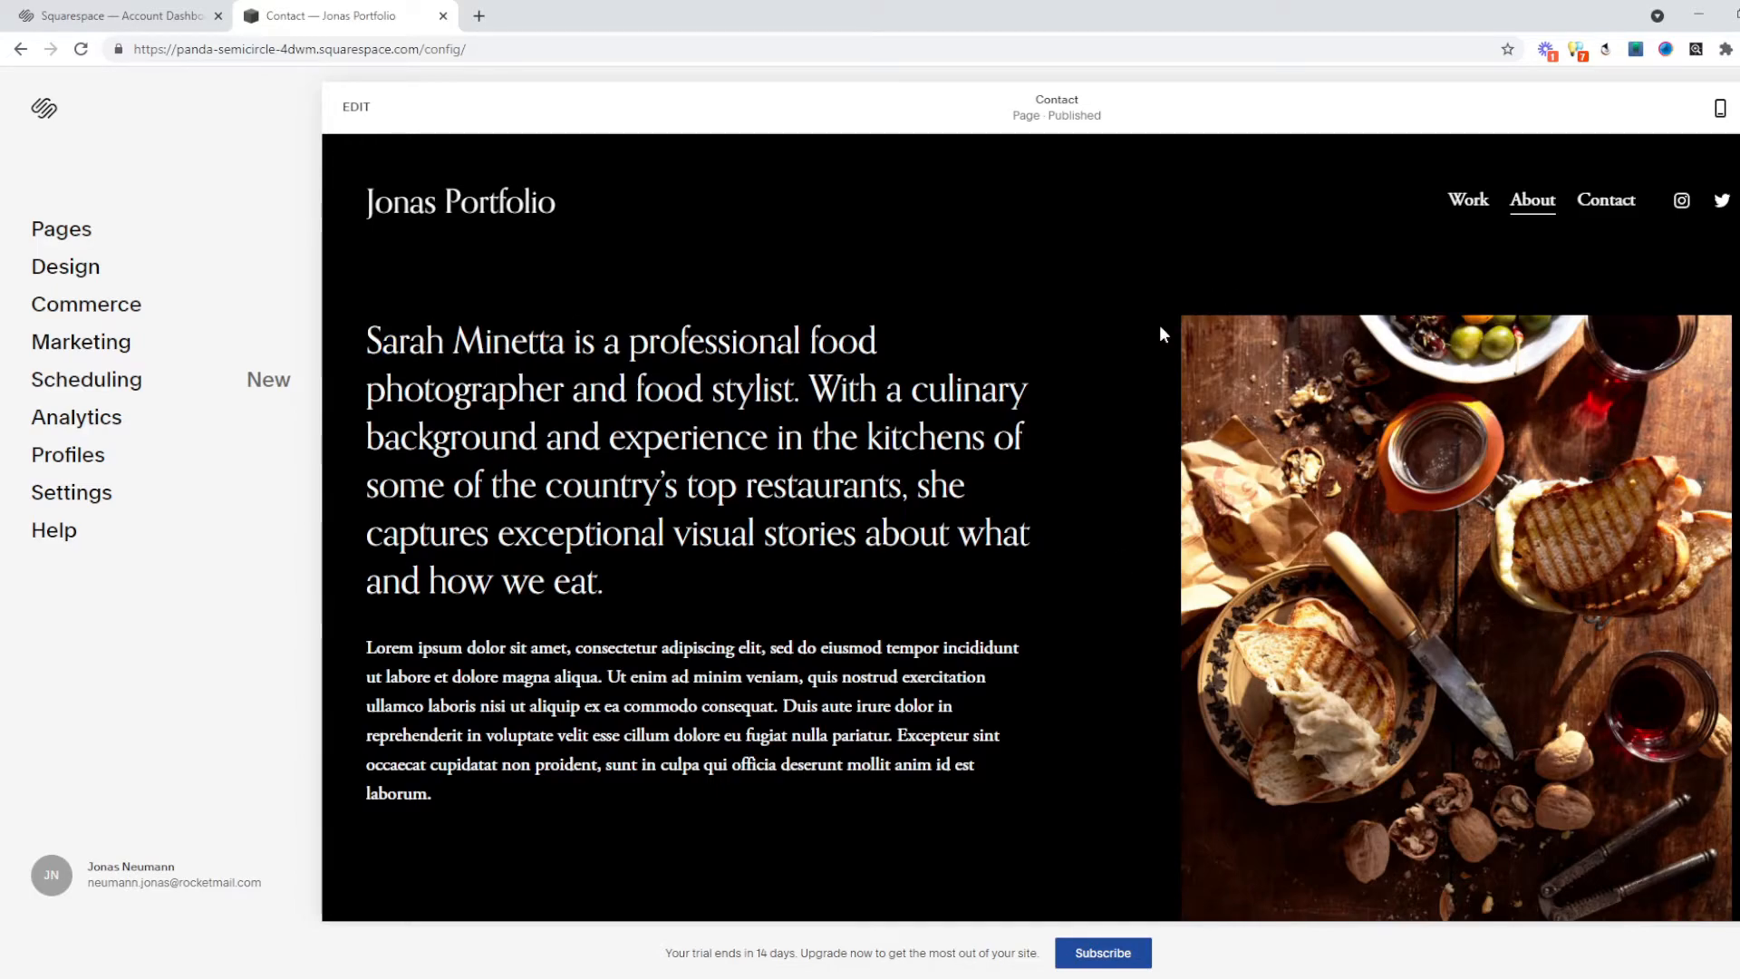
scroll(1540, 521, down, 3)
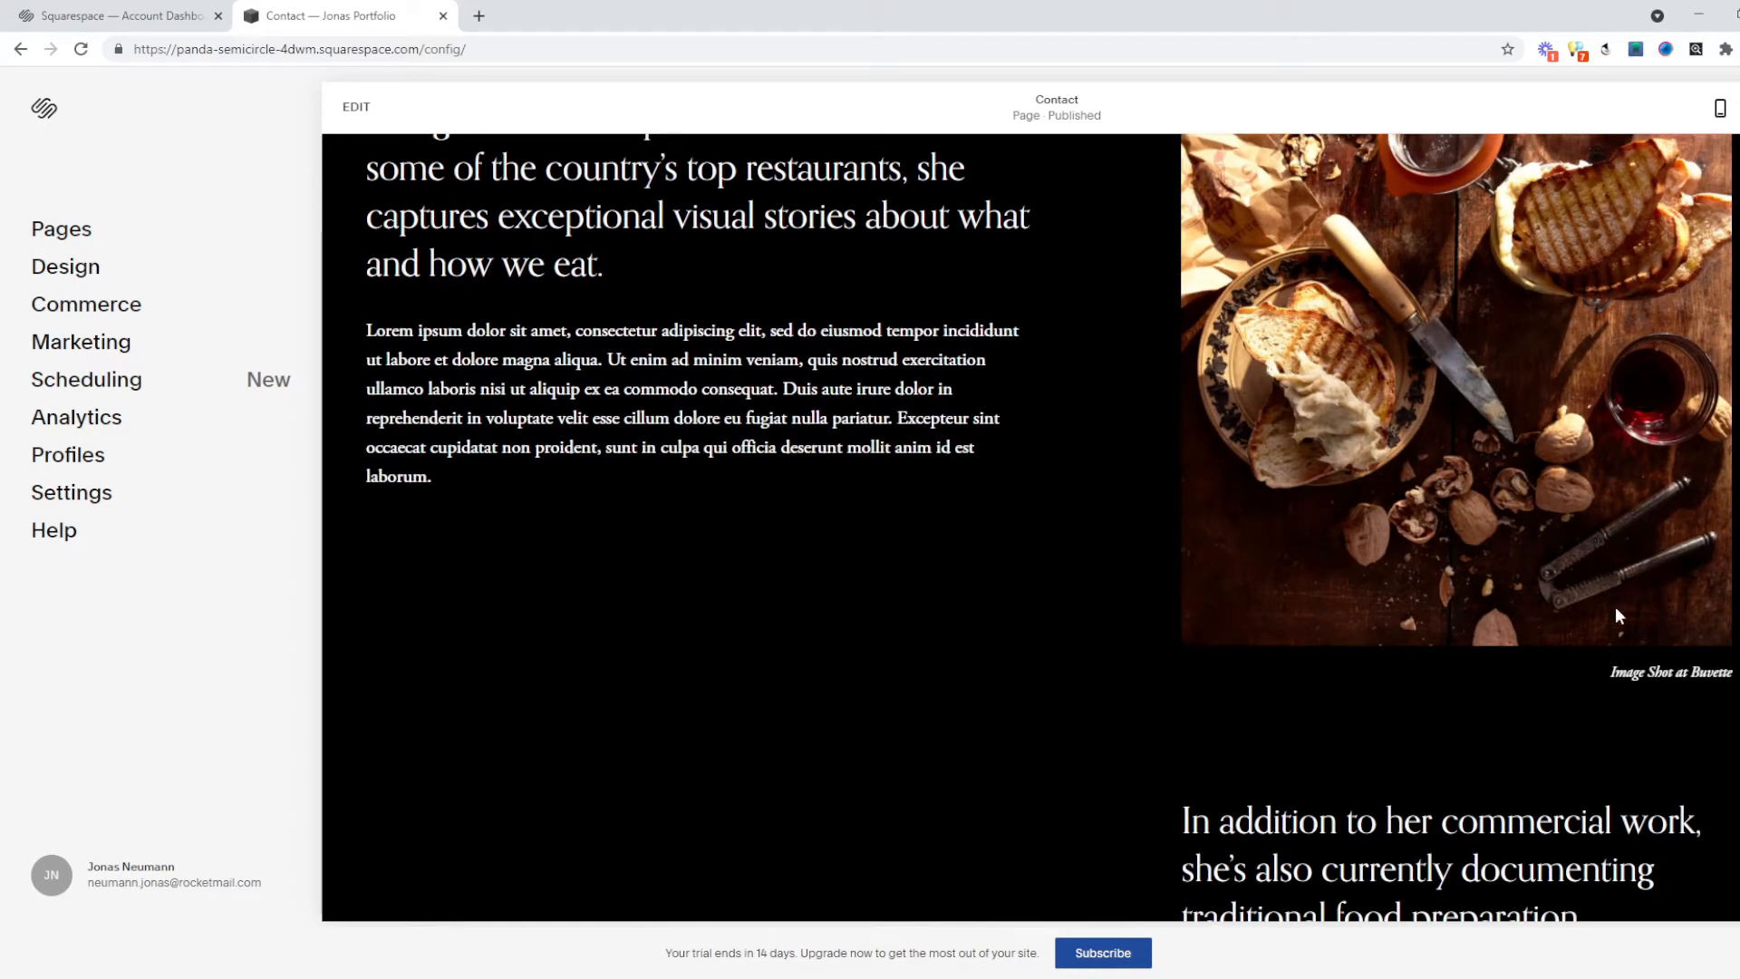
scroll(1542, 580, down, 6)
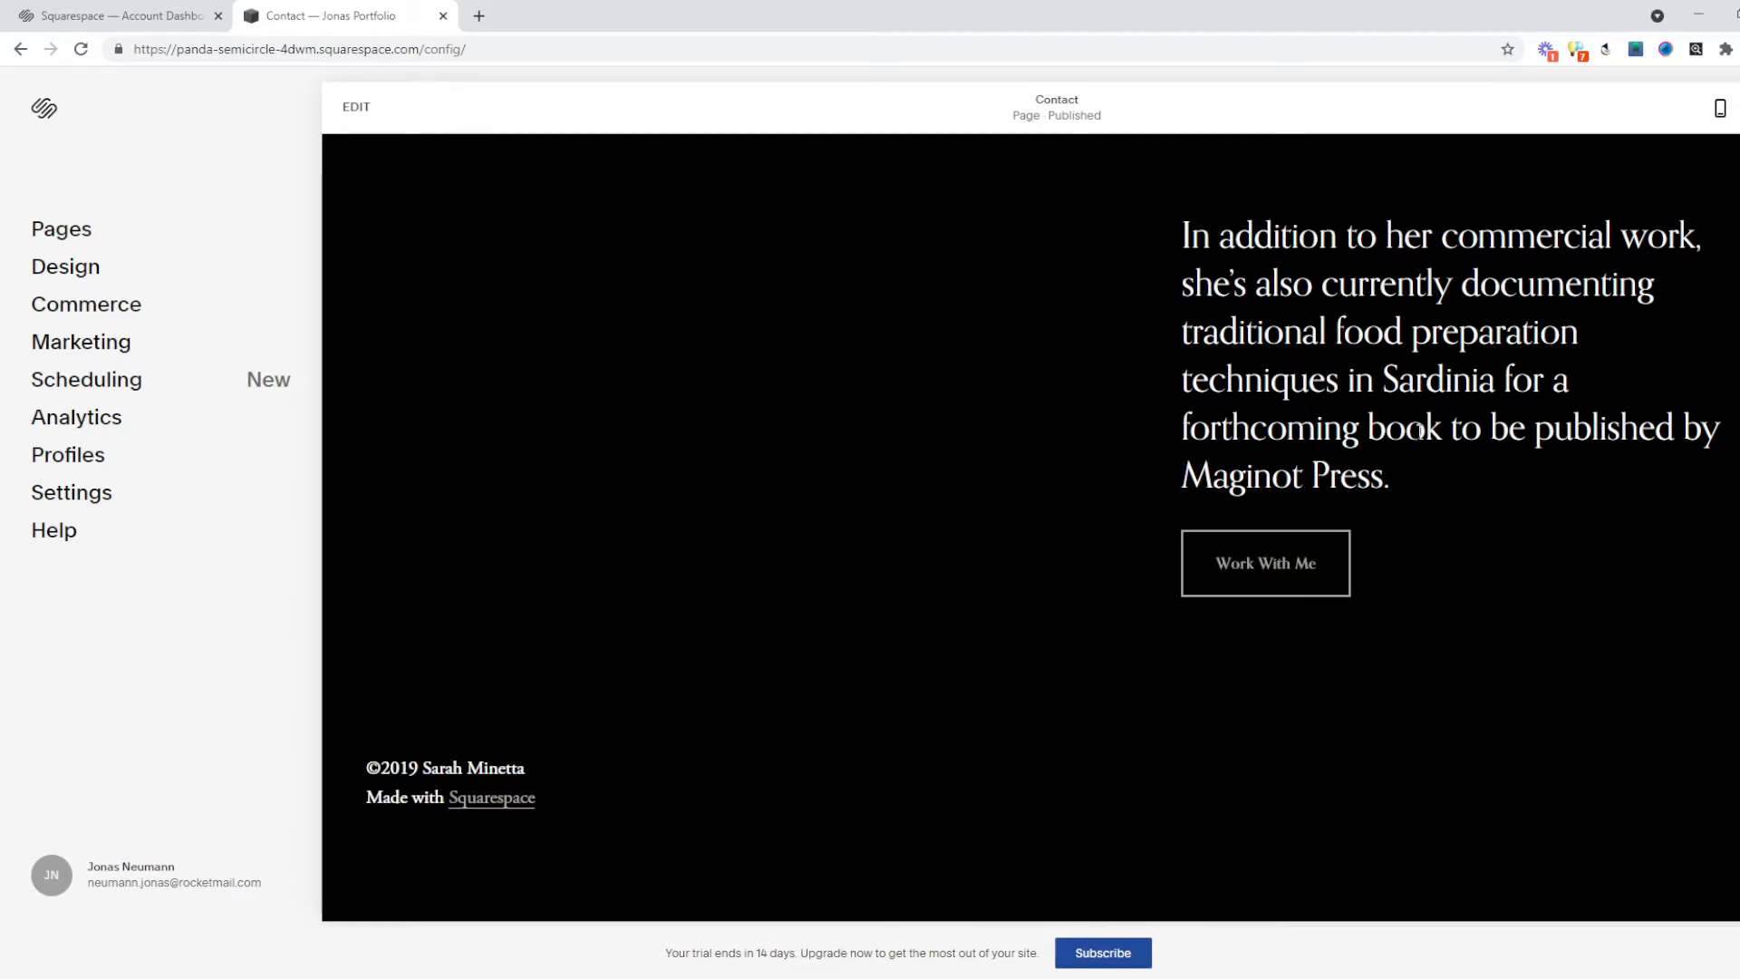
scroll(1496, 610, up, 10)
scroll(461, 381, up, 1)
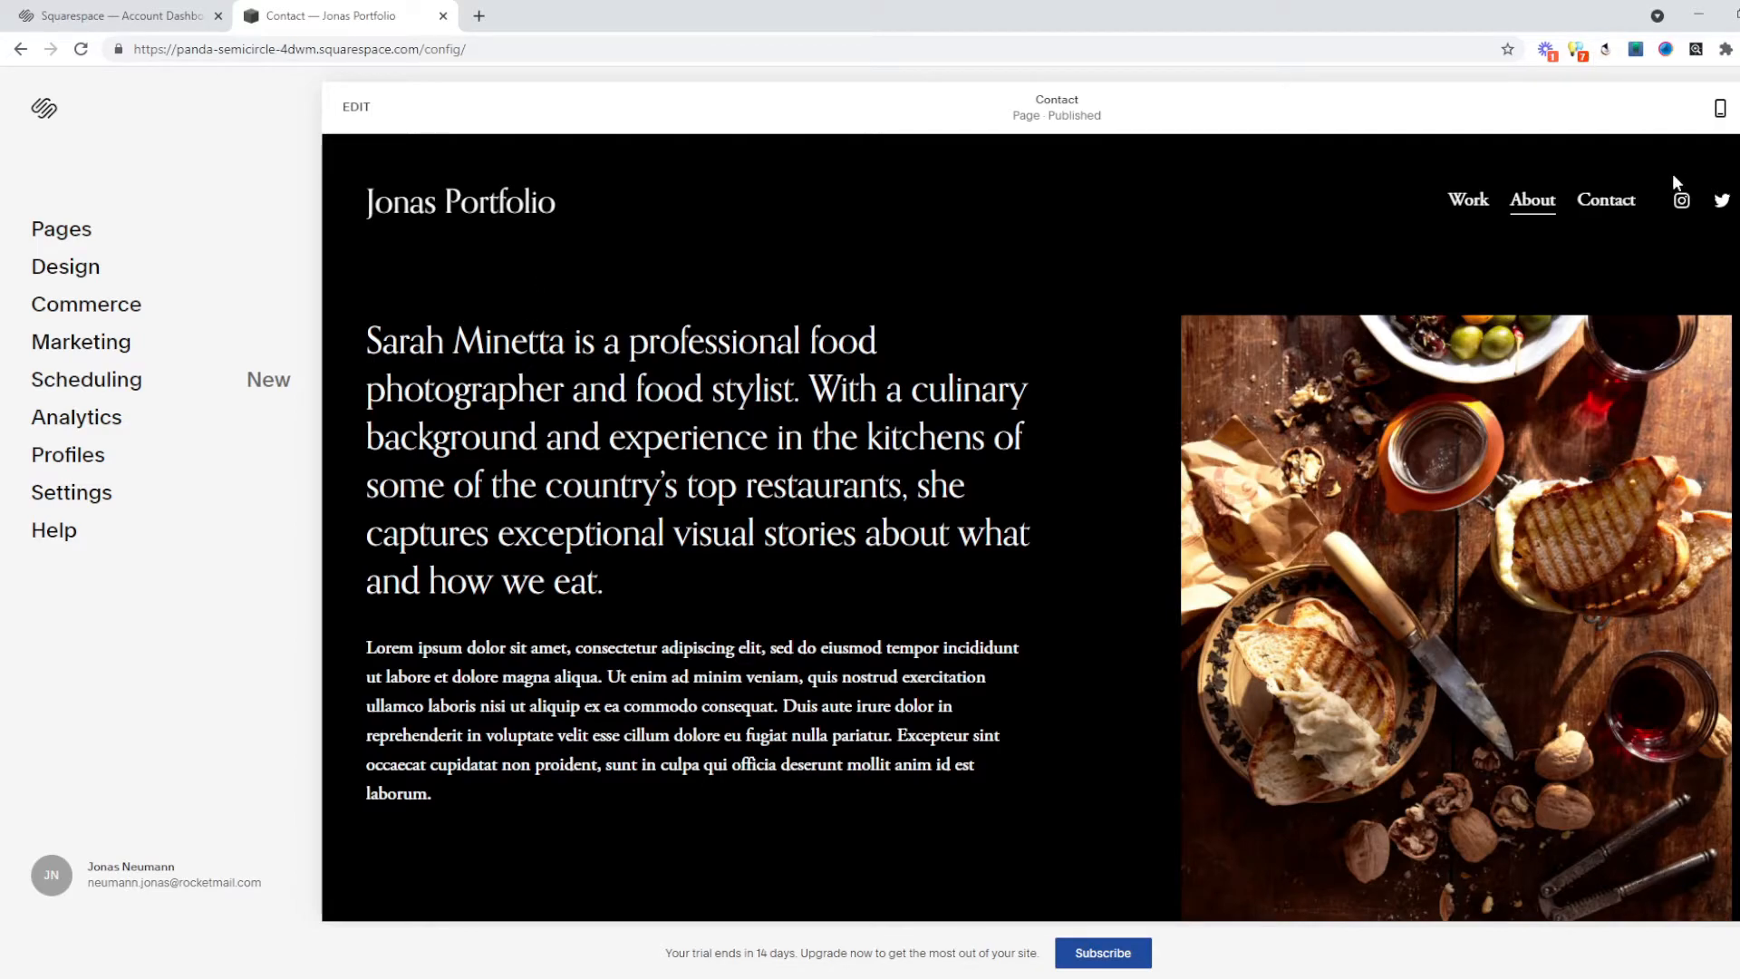
On the Contact page, review the existing Instagram and Twitter social links.
click(1621, 208)
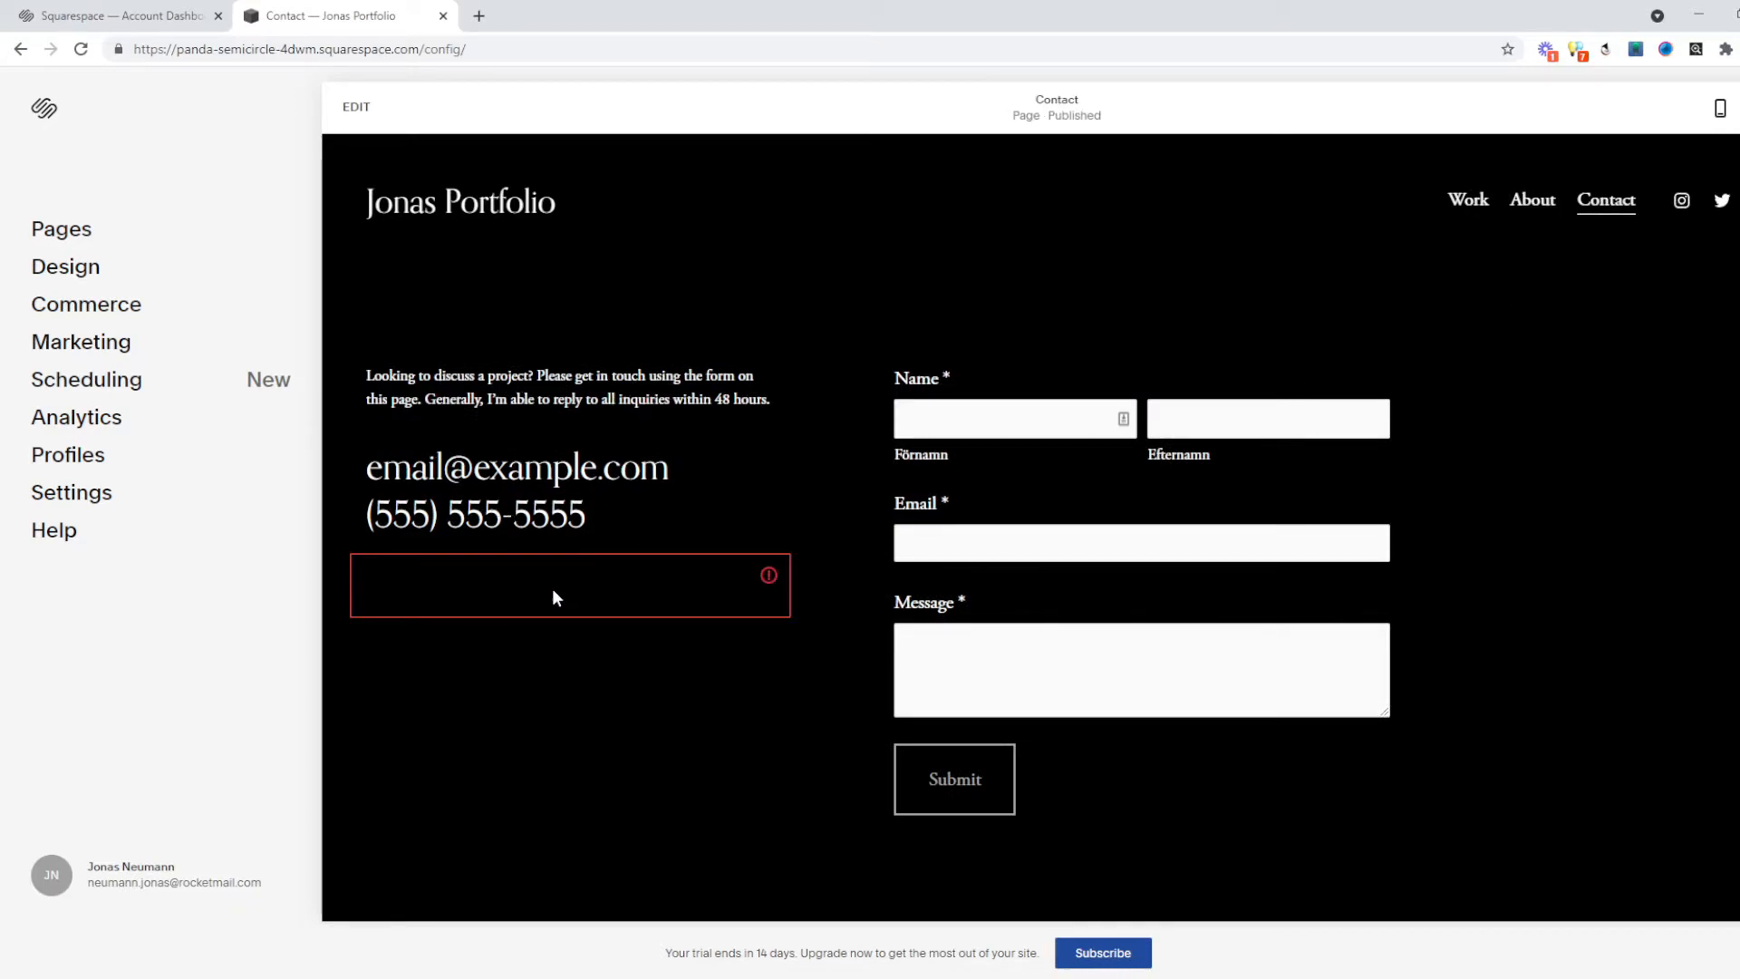
triple_click(466, 589)
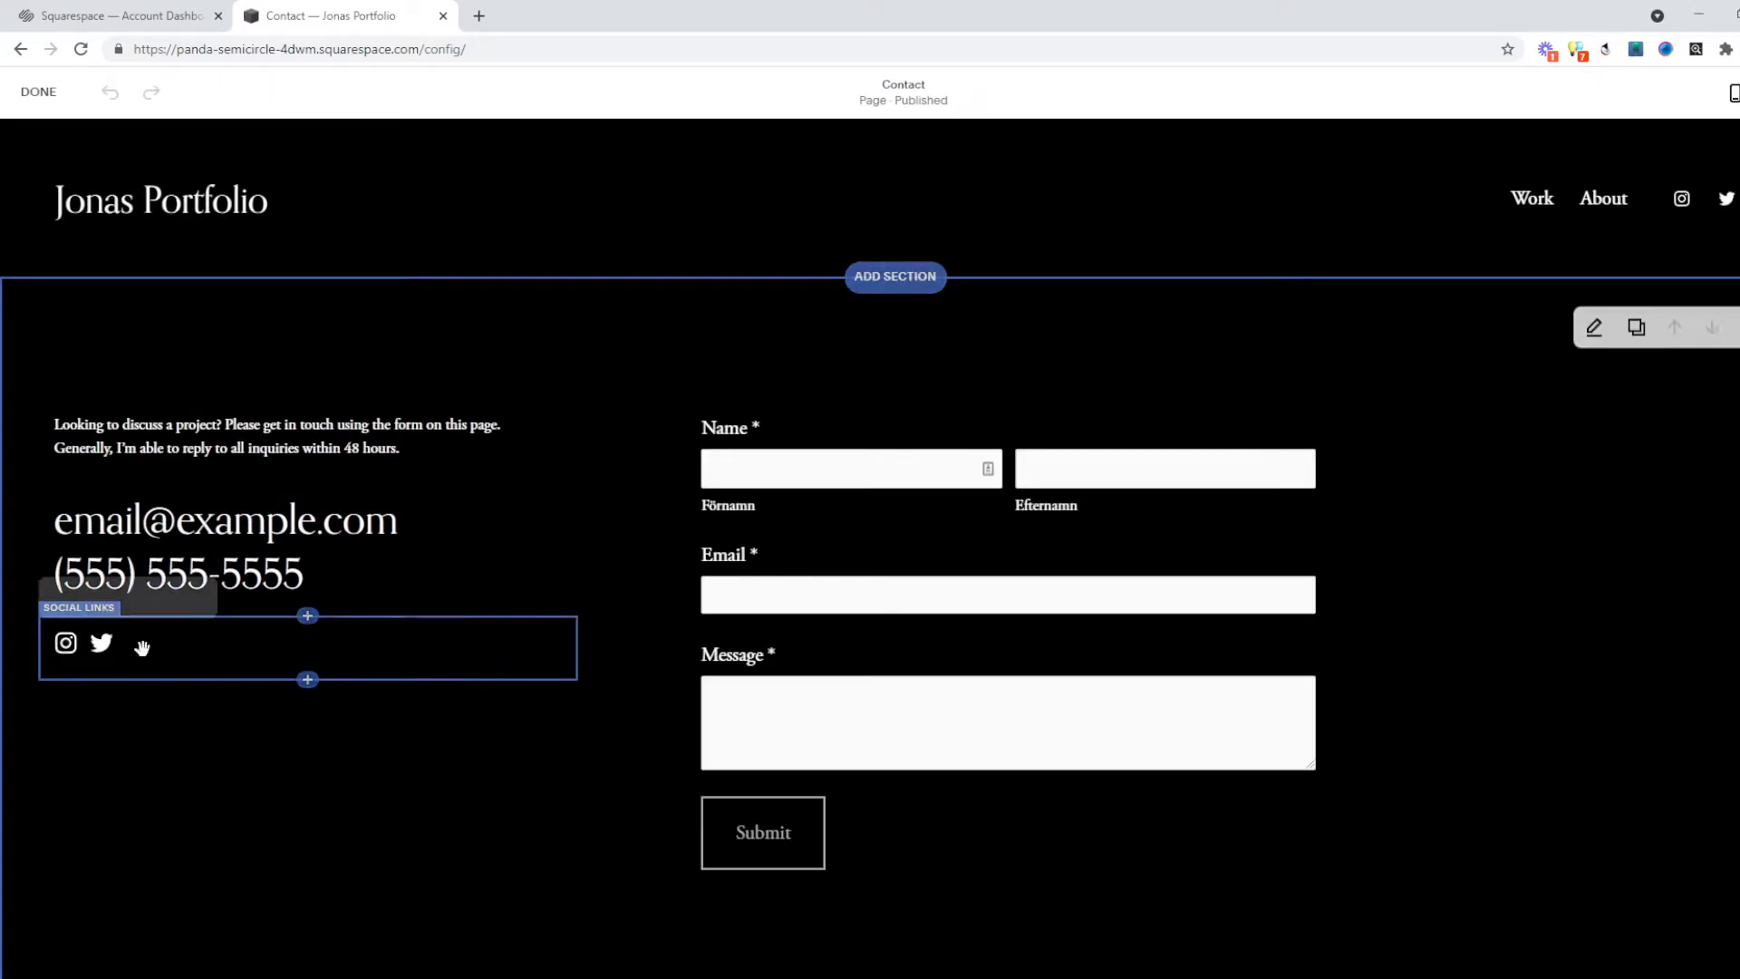
click(155, 588)
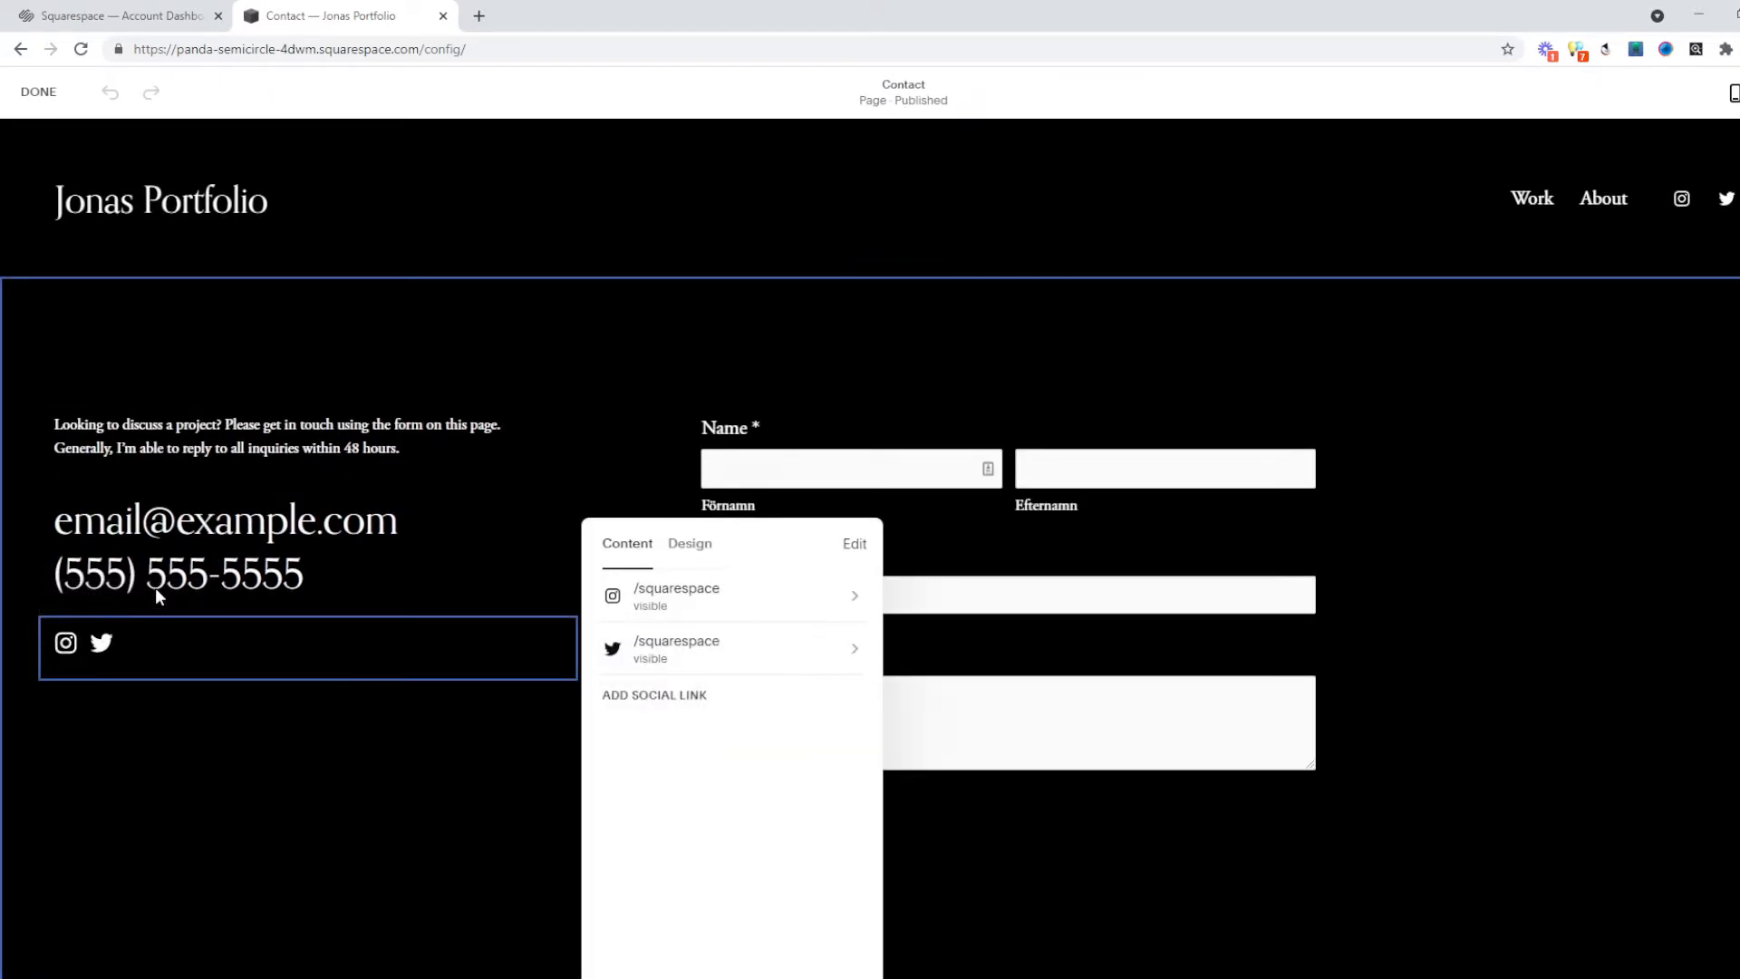
click(682, 617)
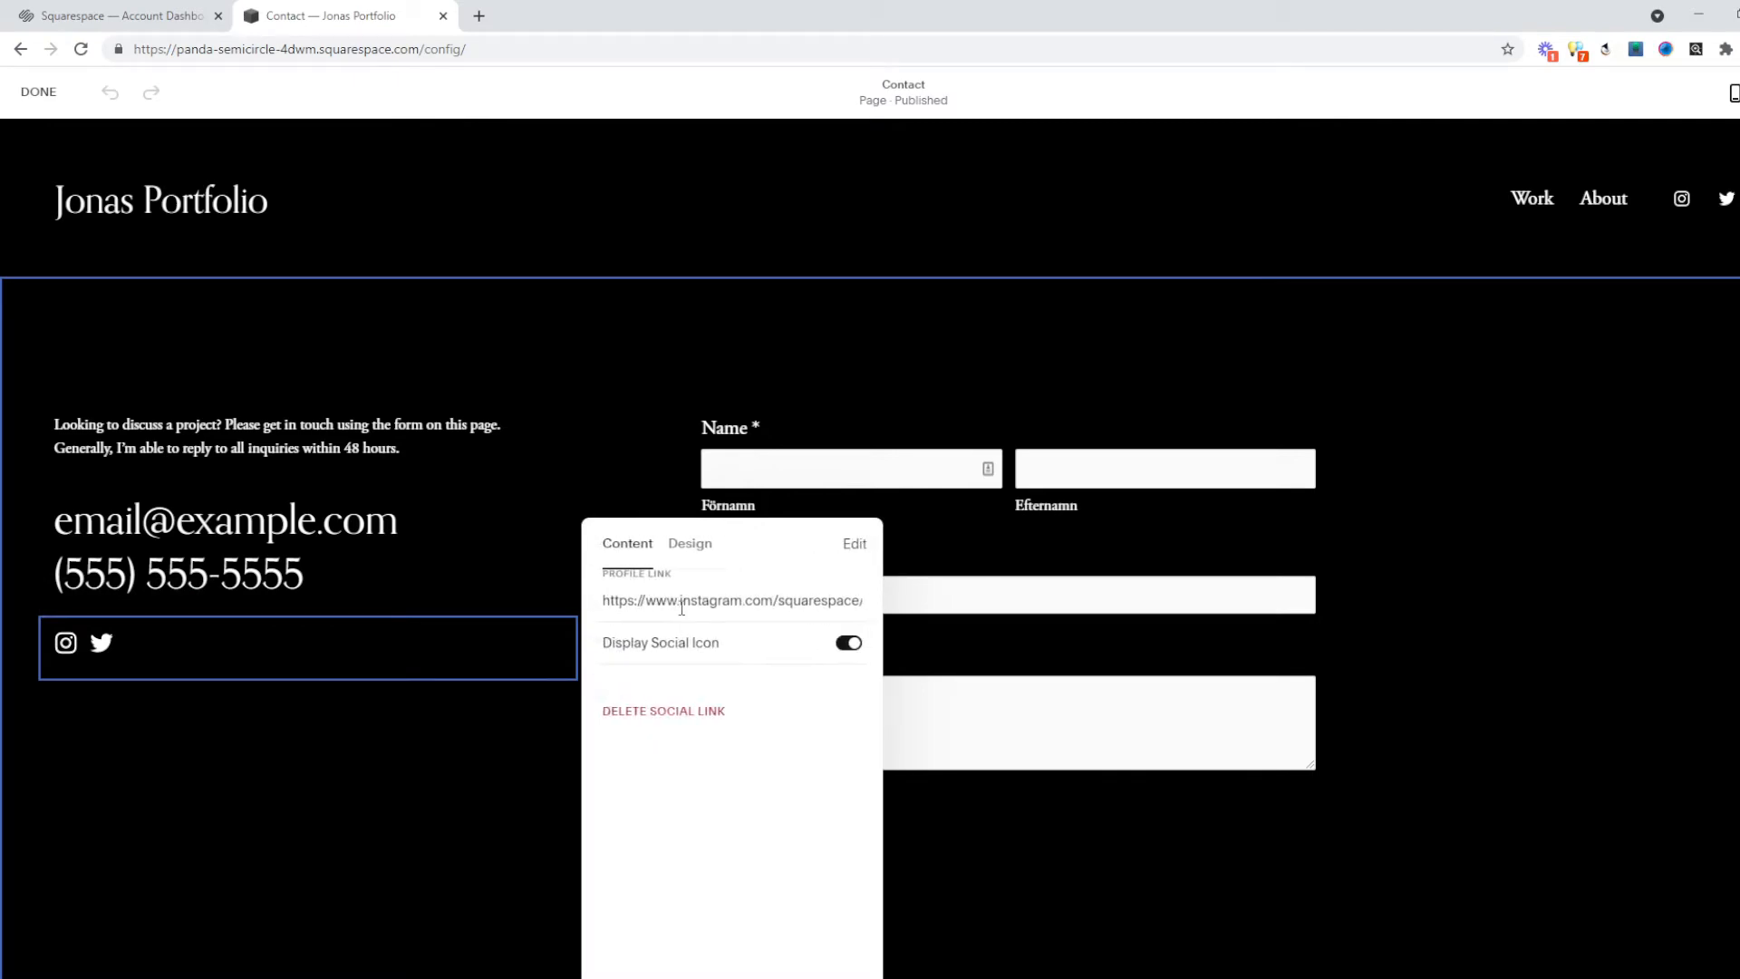
drag(776, 602, 861, 596)
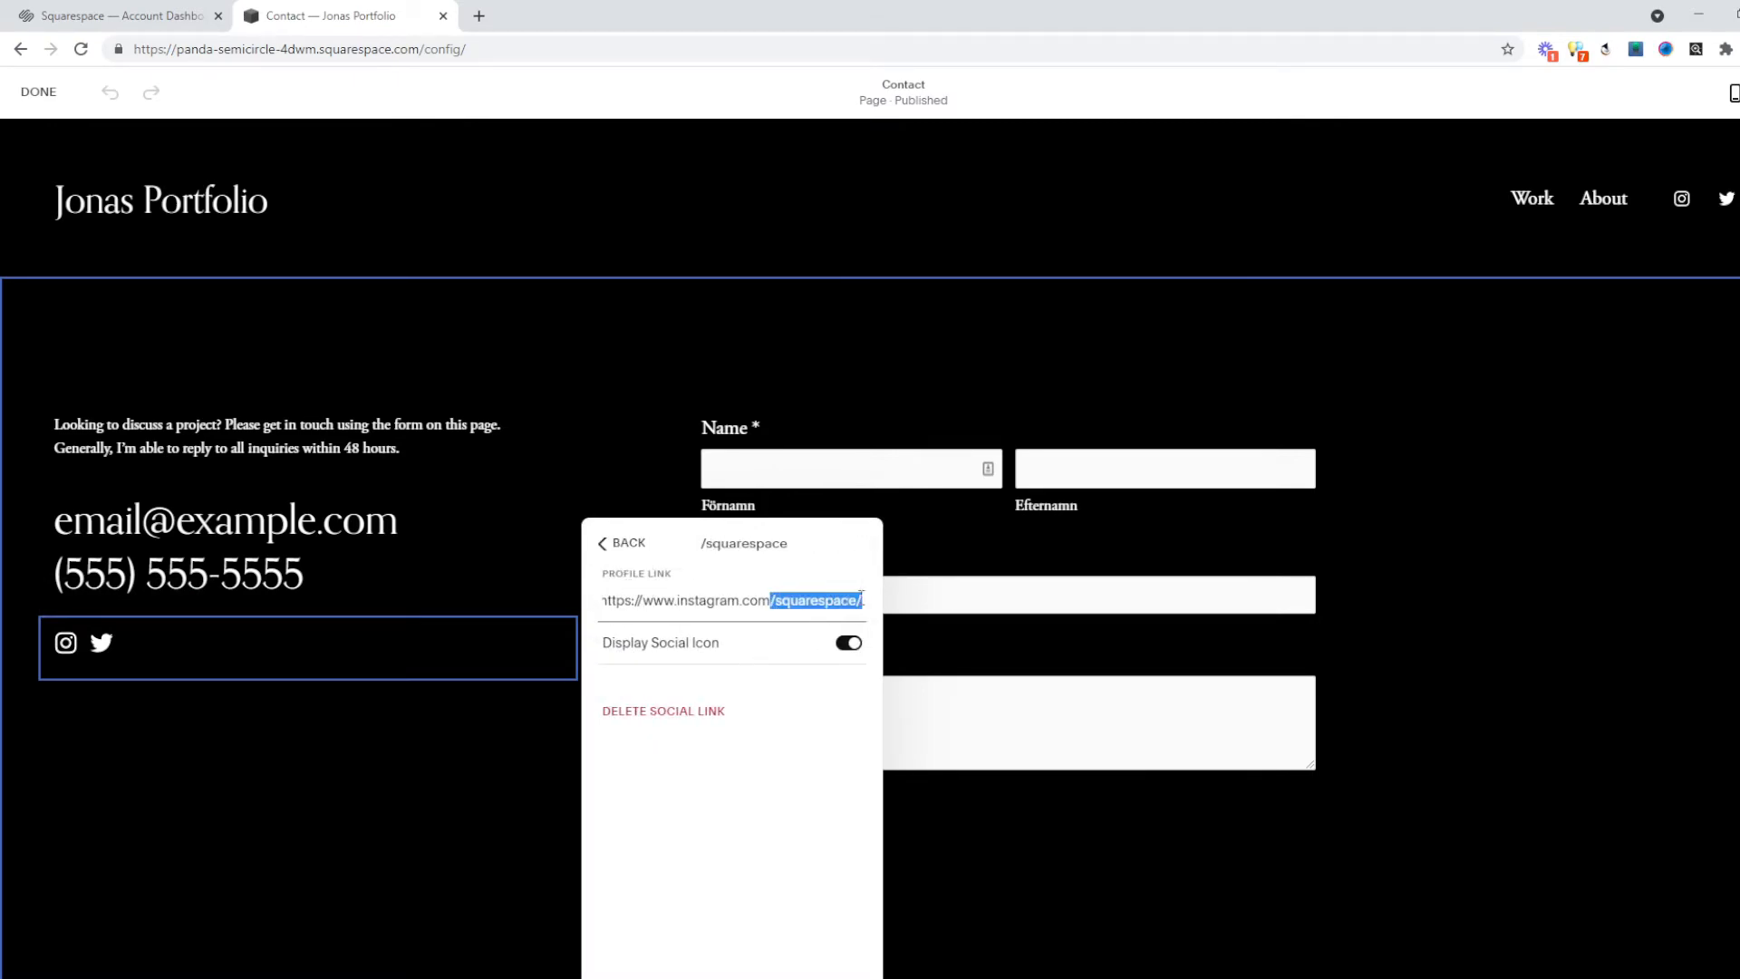
click(624, 548)
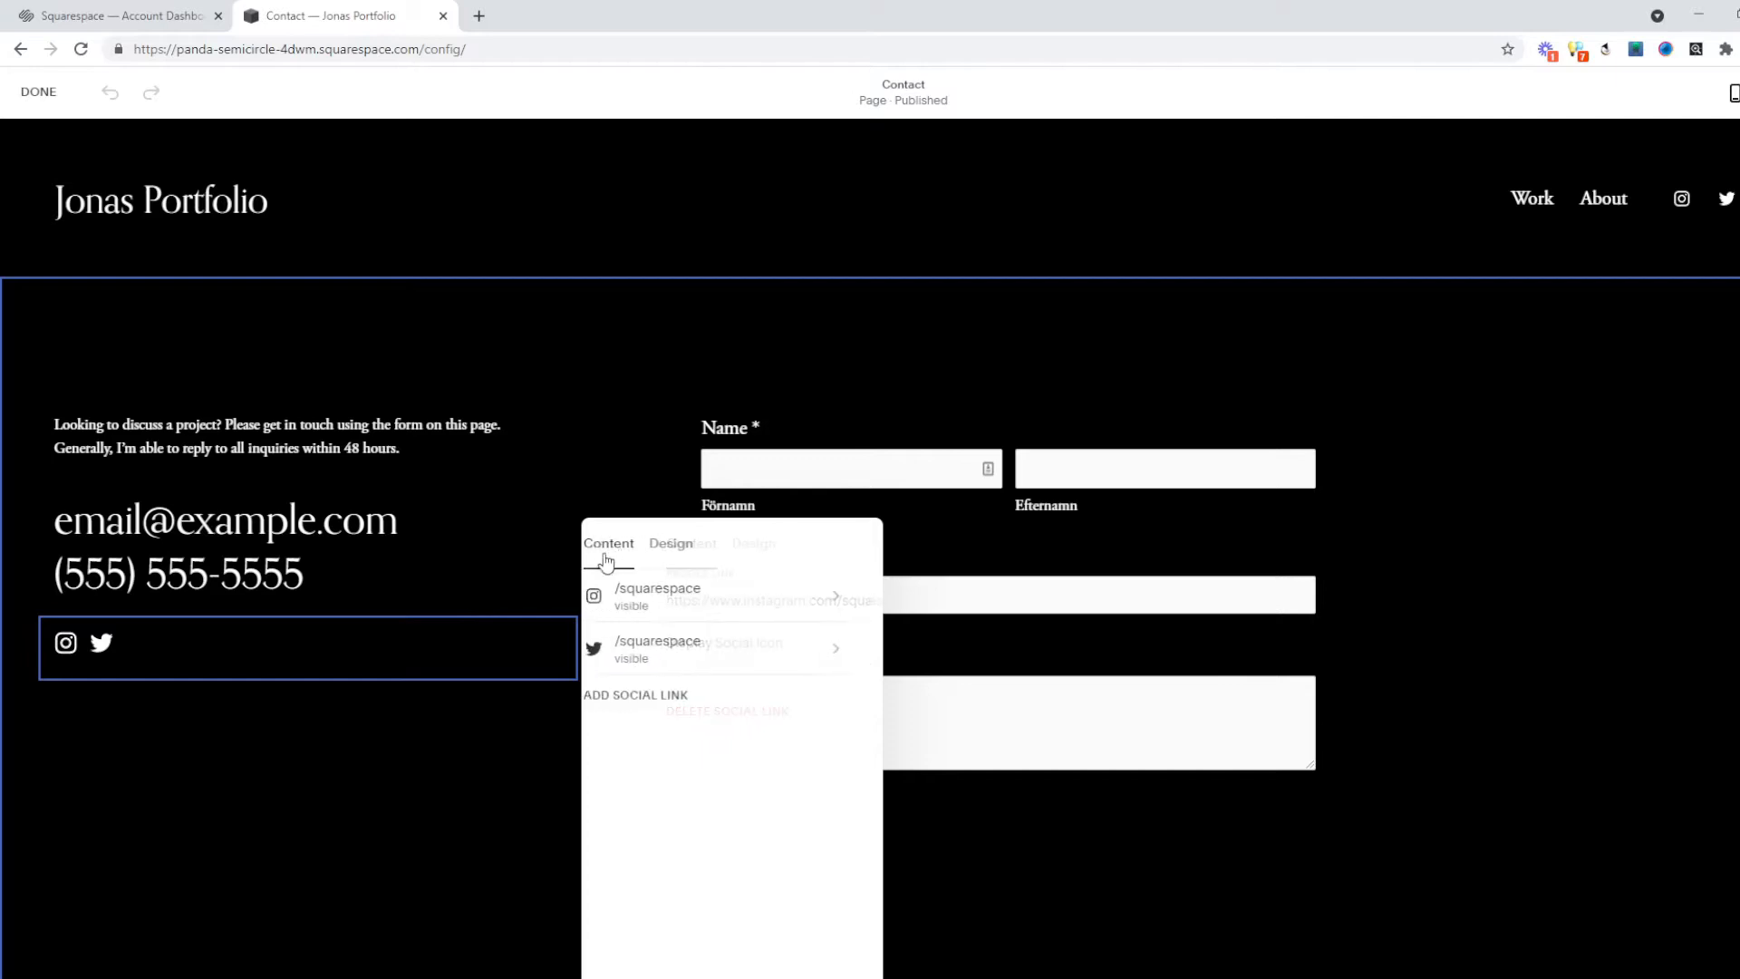
click(711, 655)
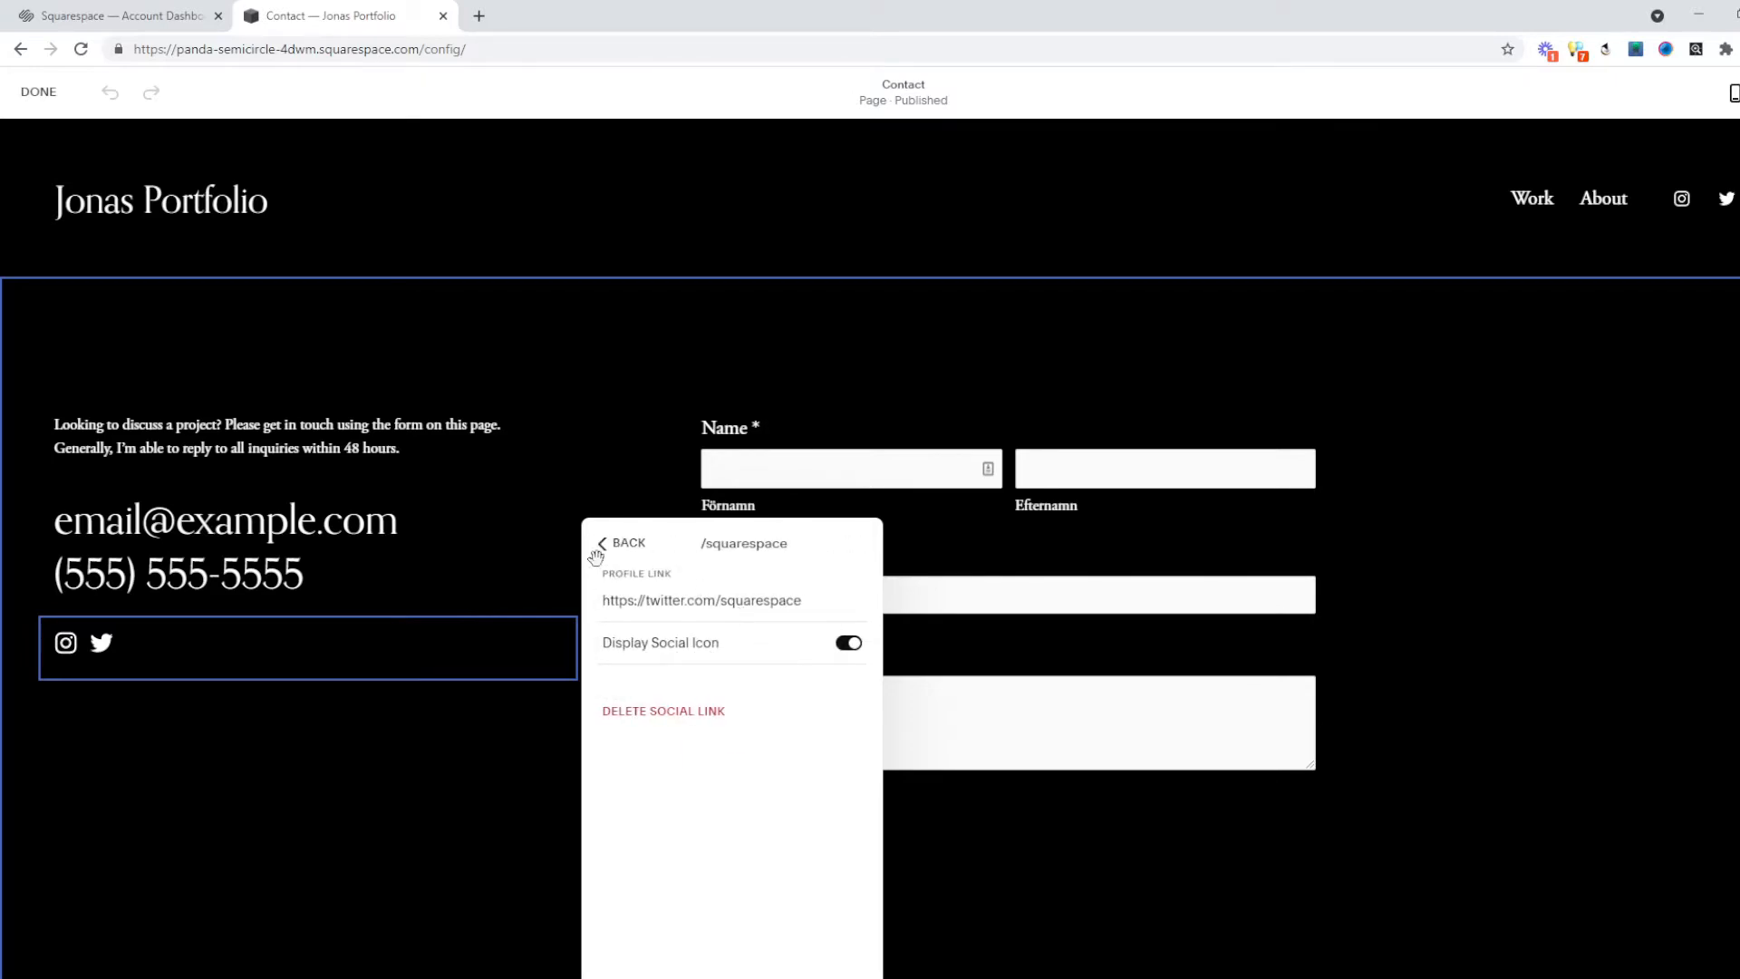
click(607, 544)
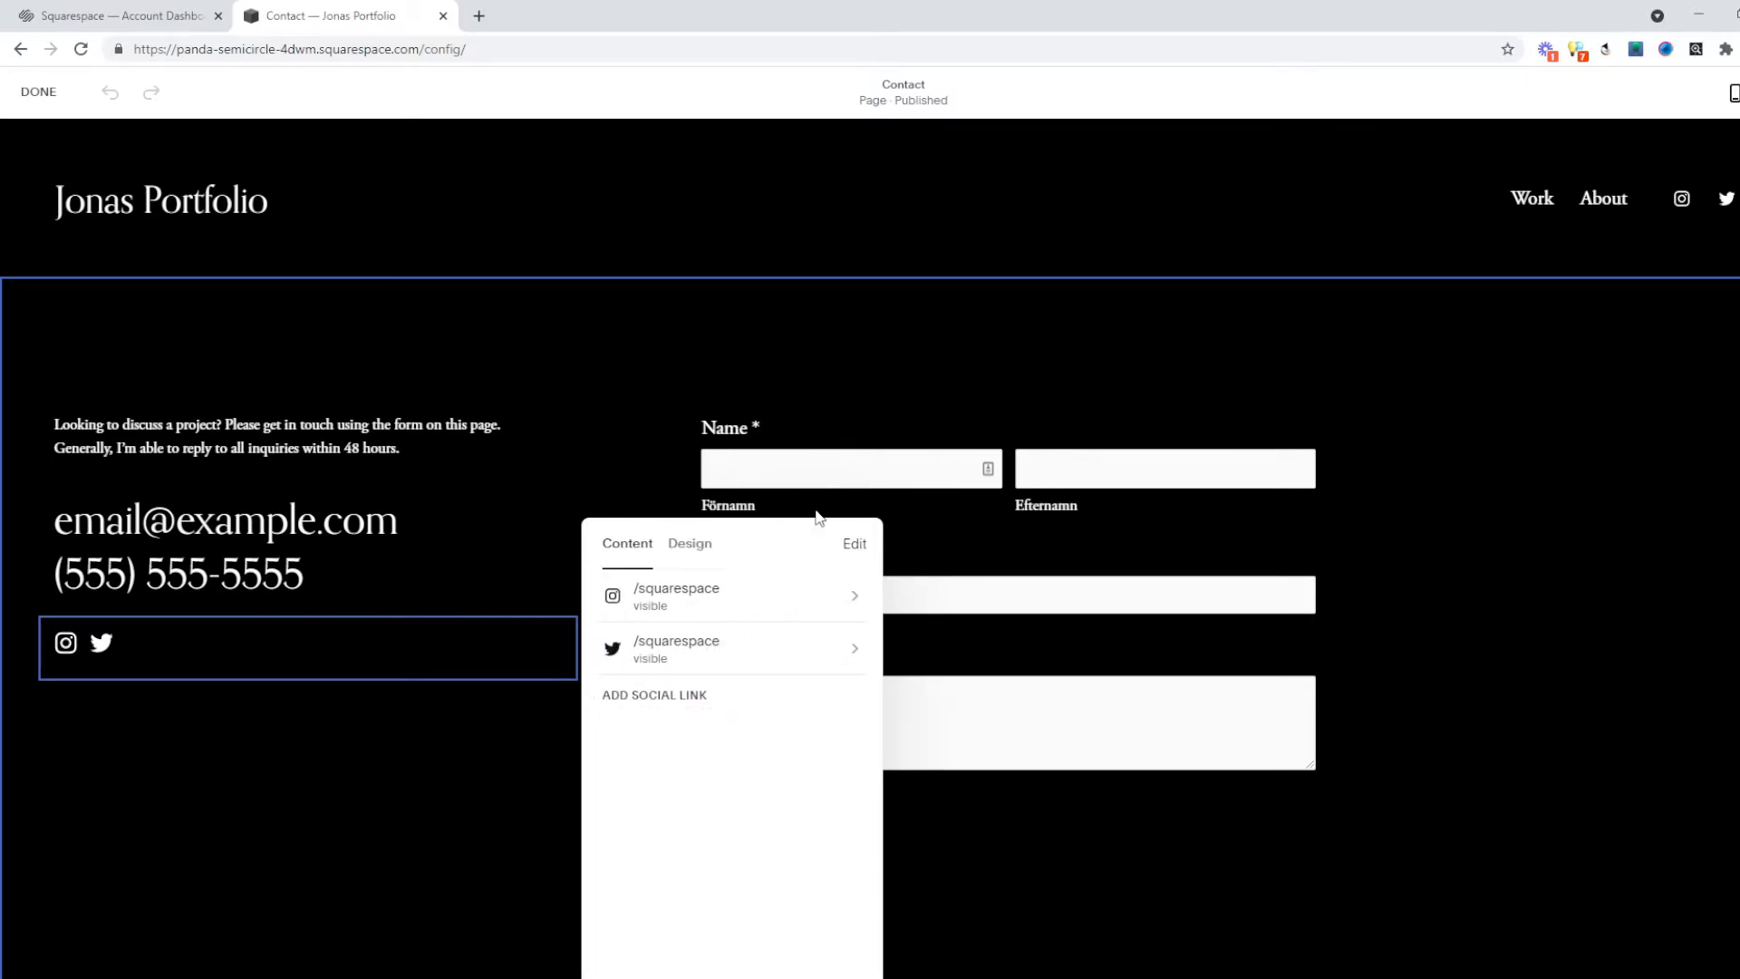
click(580, 743)
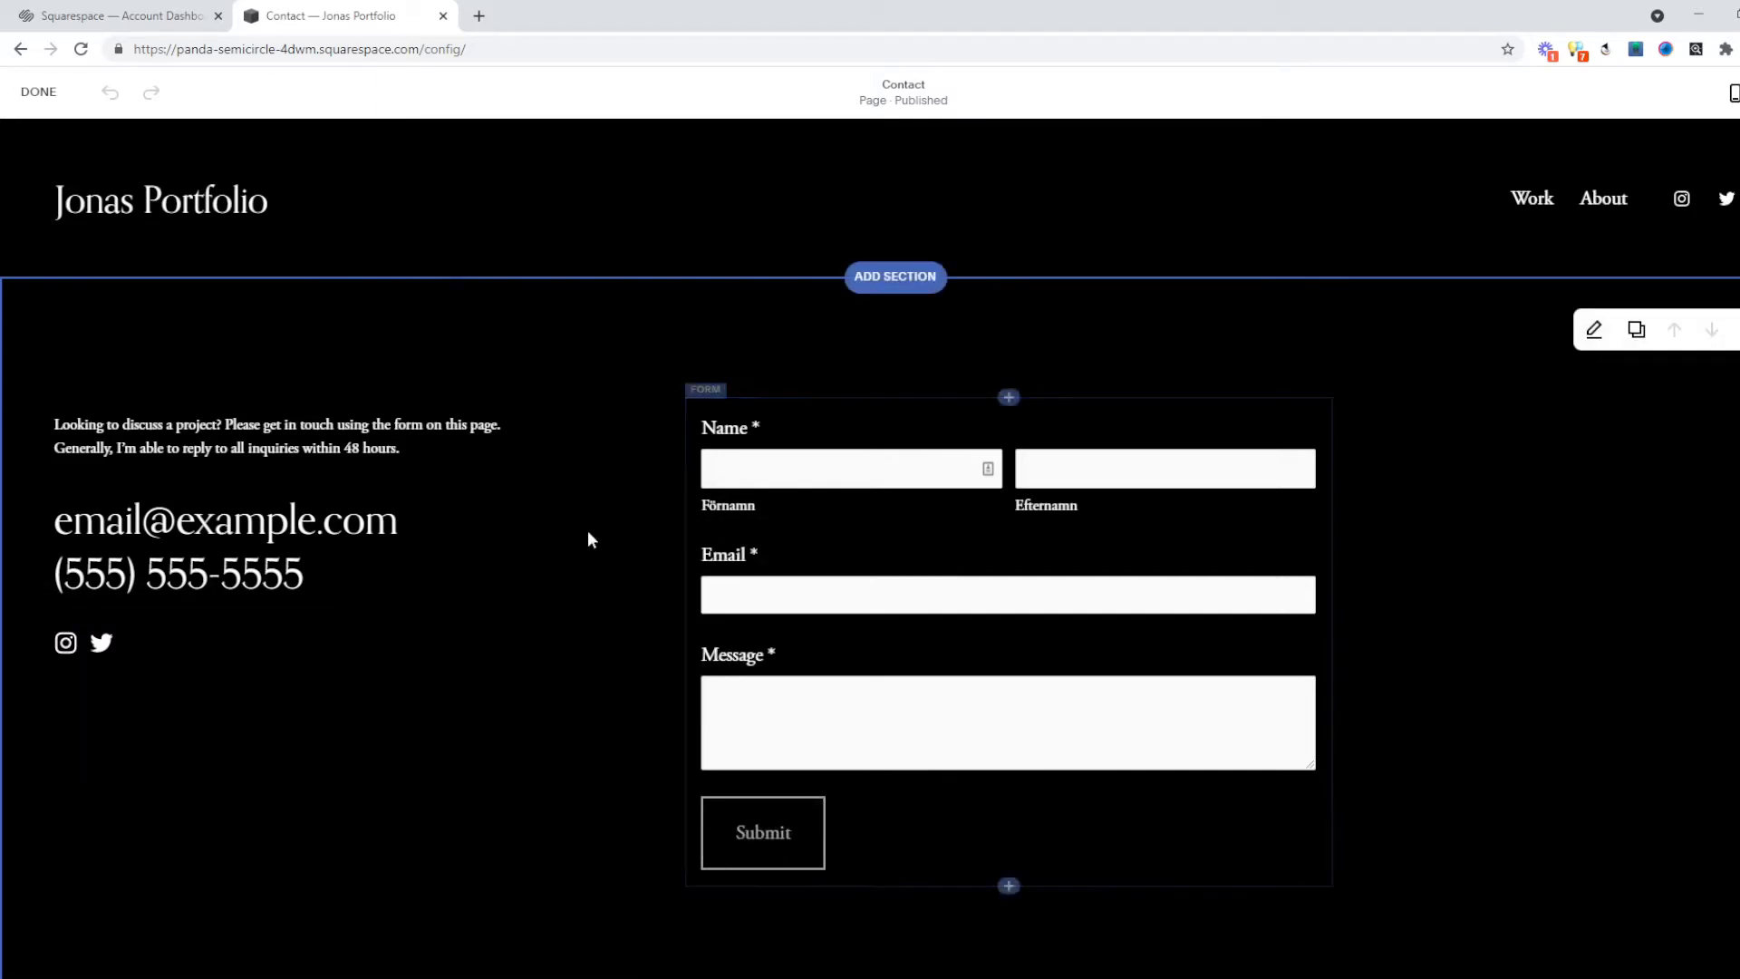
Add a Facebook social link pointing to the owner's Facebook page.
mouse_move(203, 629)
click(154, 589)
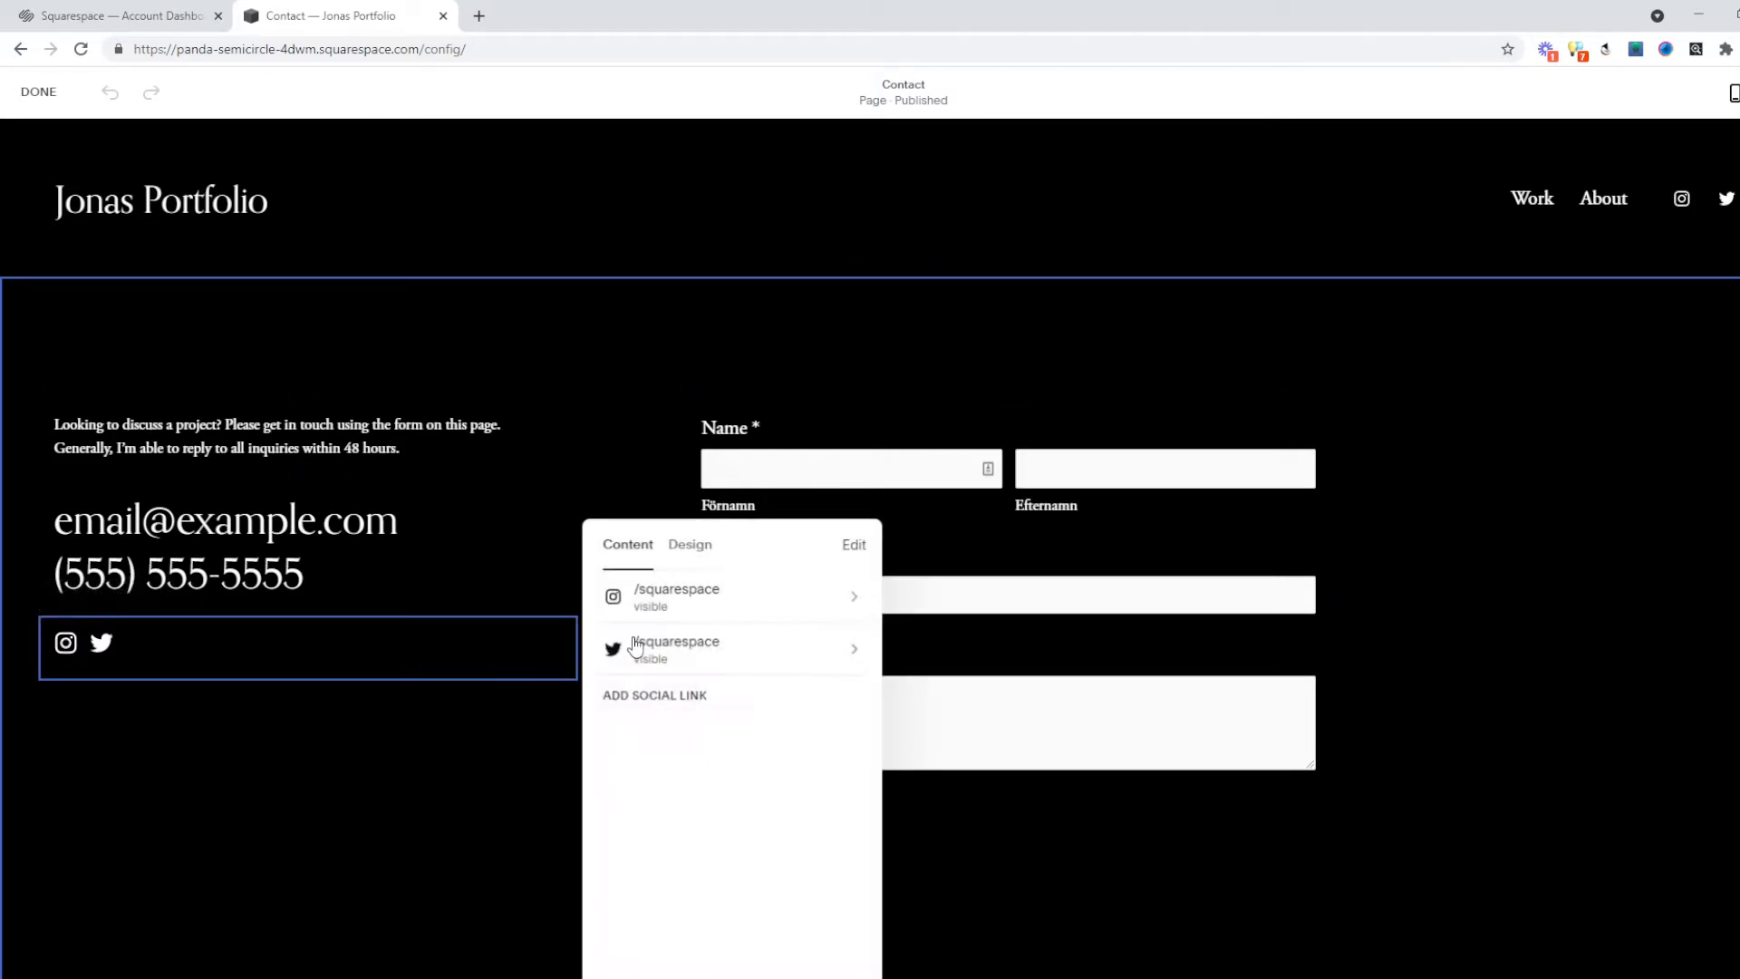
click(696, 696)
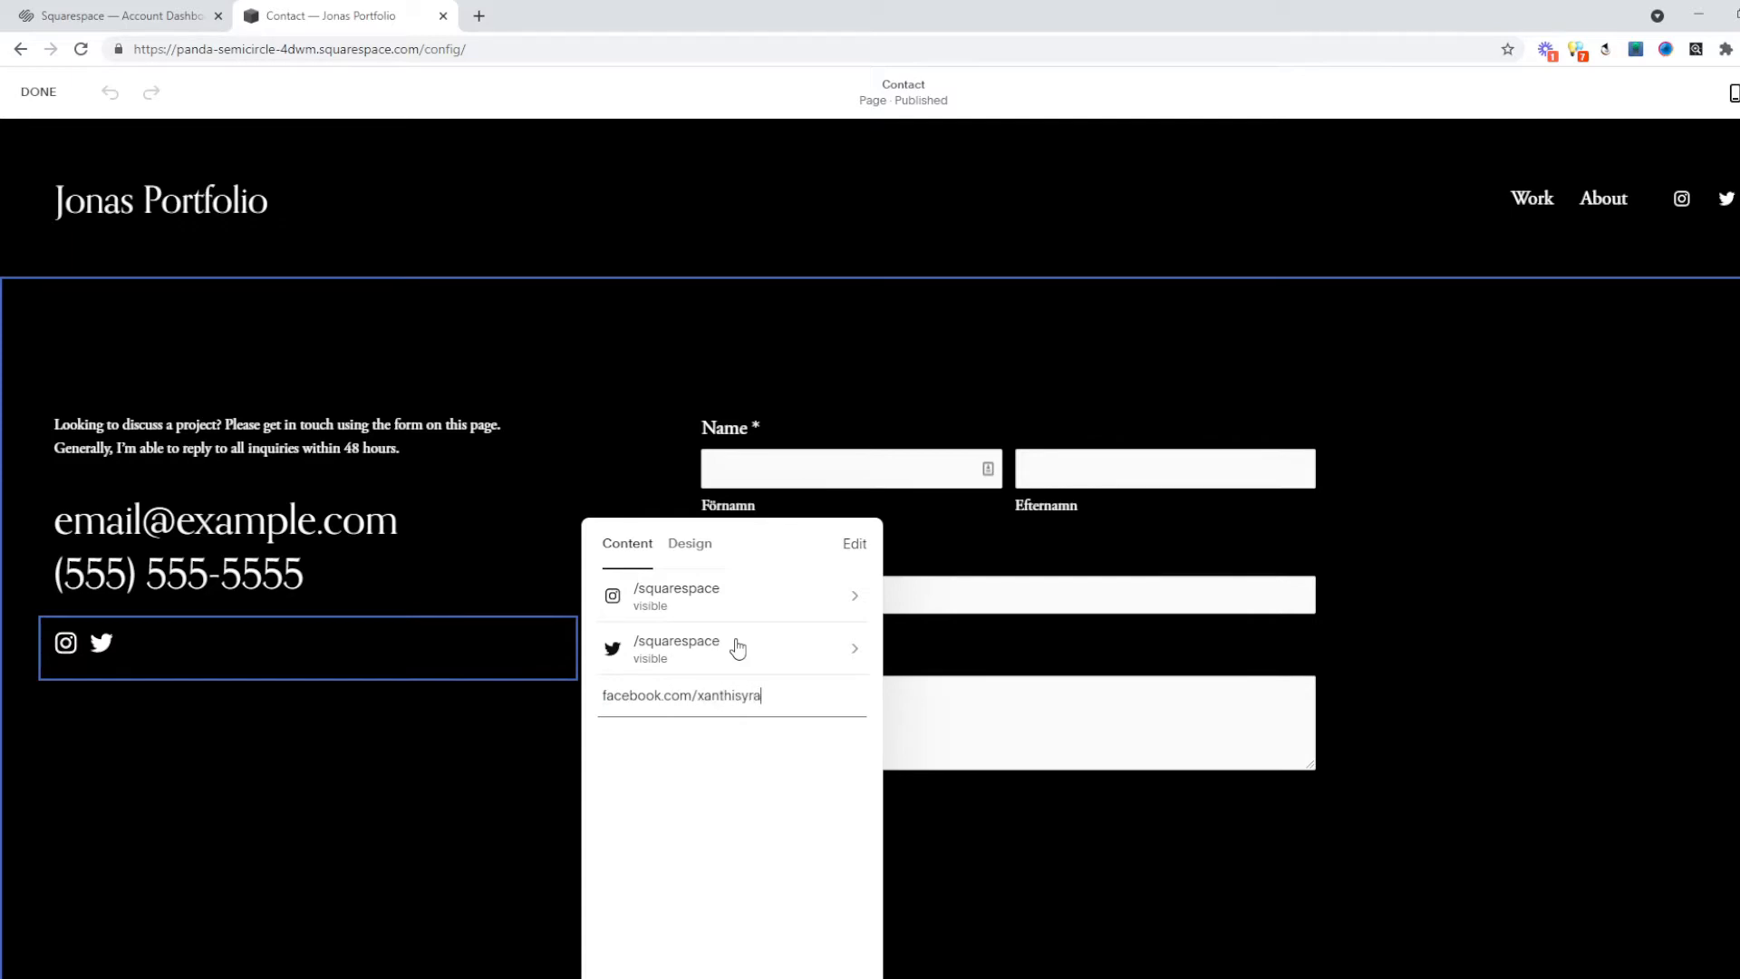
text(upage)
key(Return)
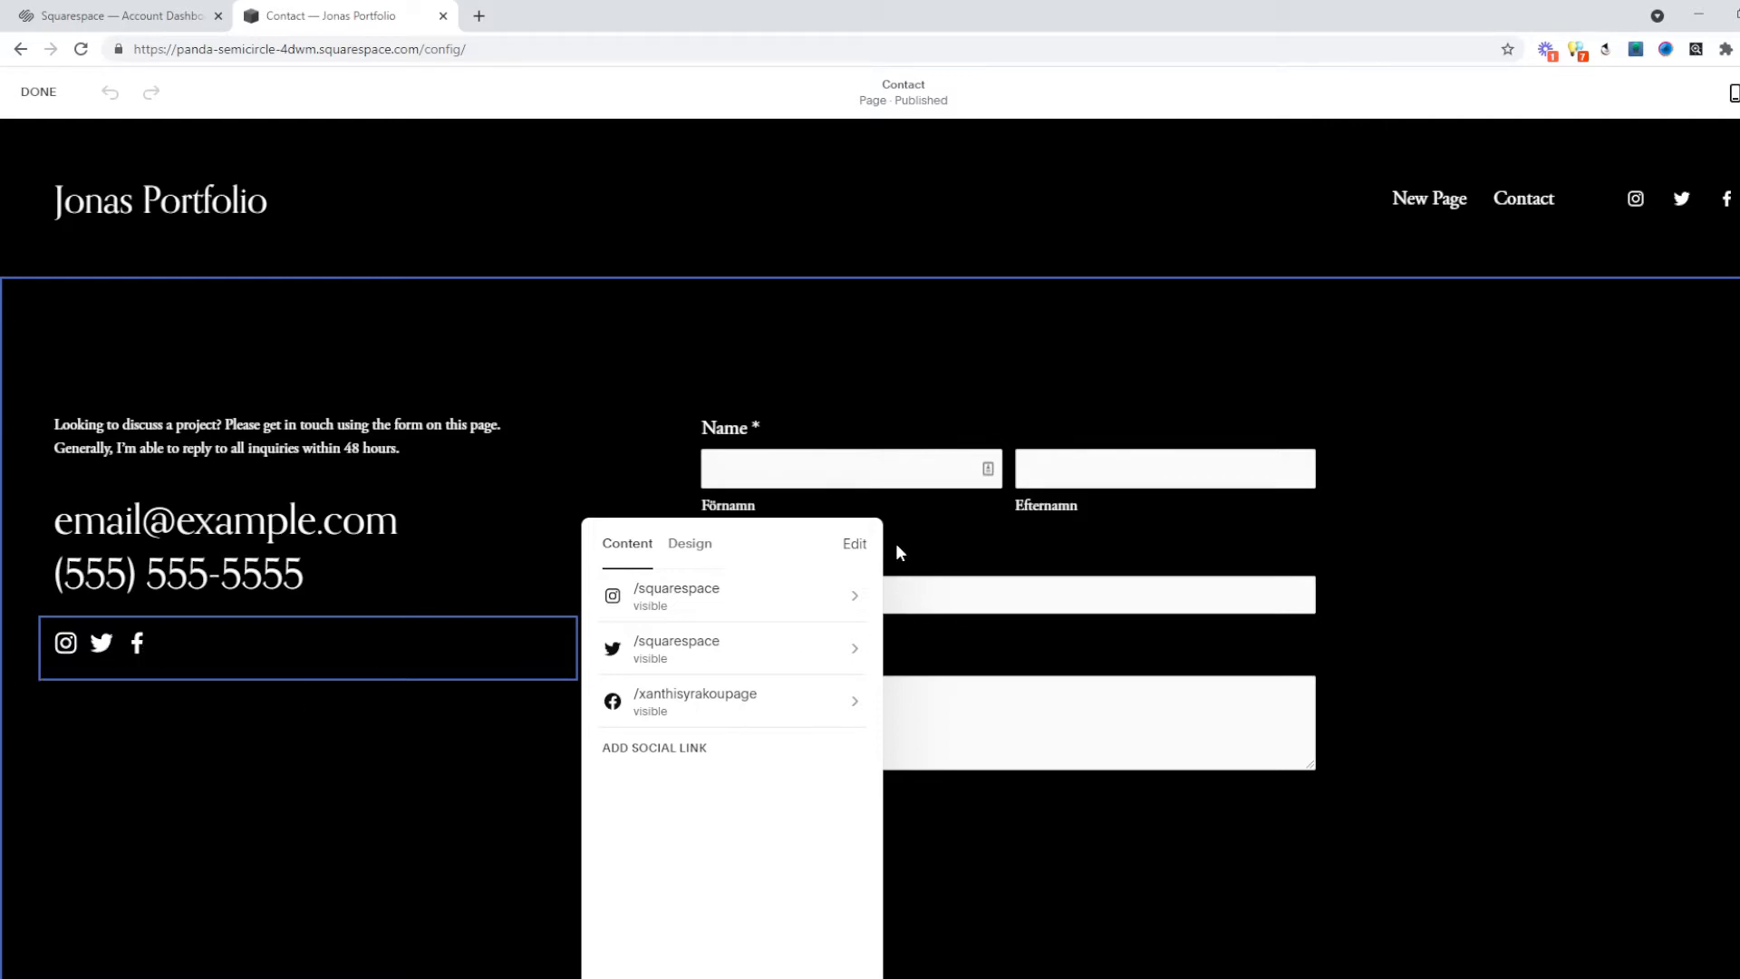
click(1017, 859)
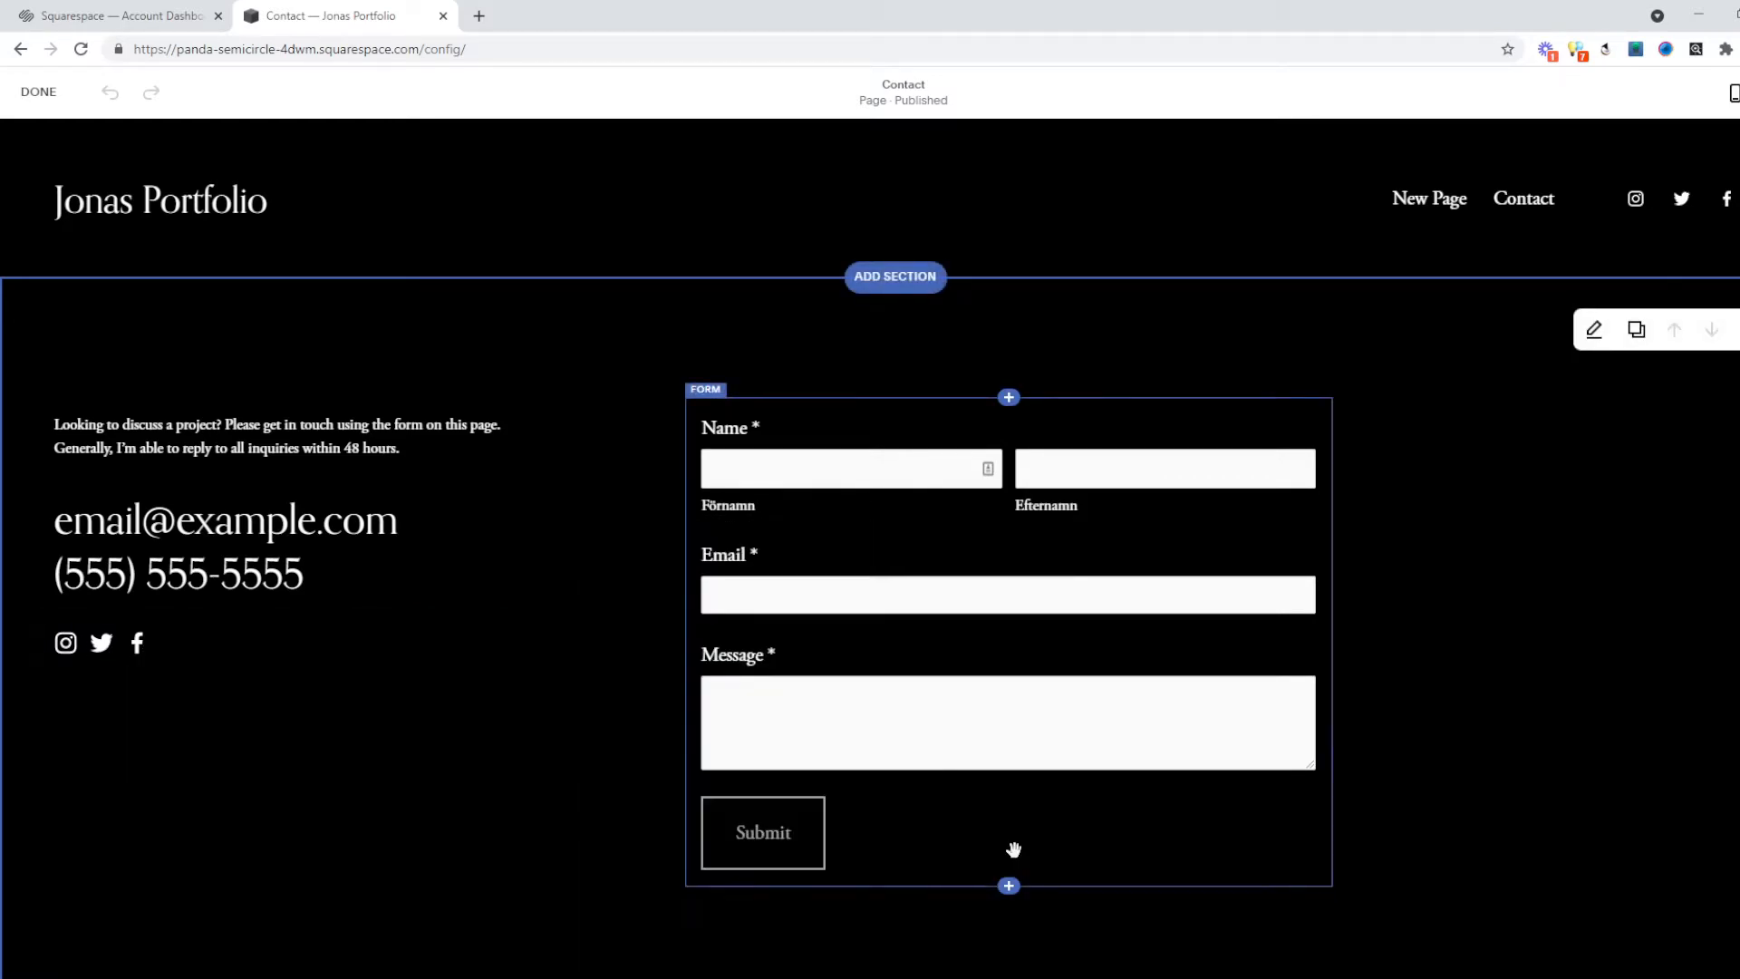
click(795, 469)
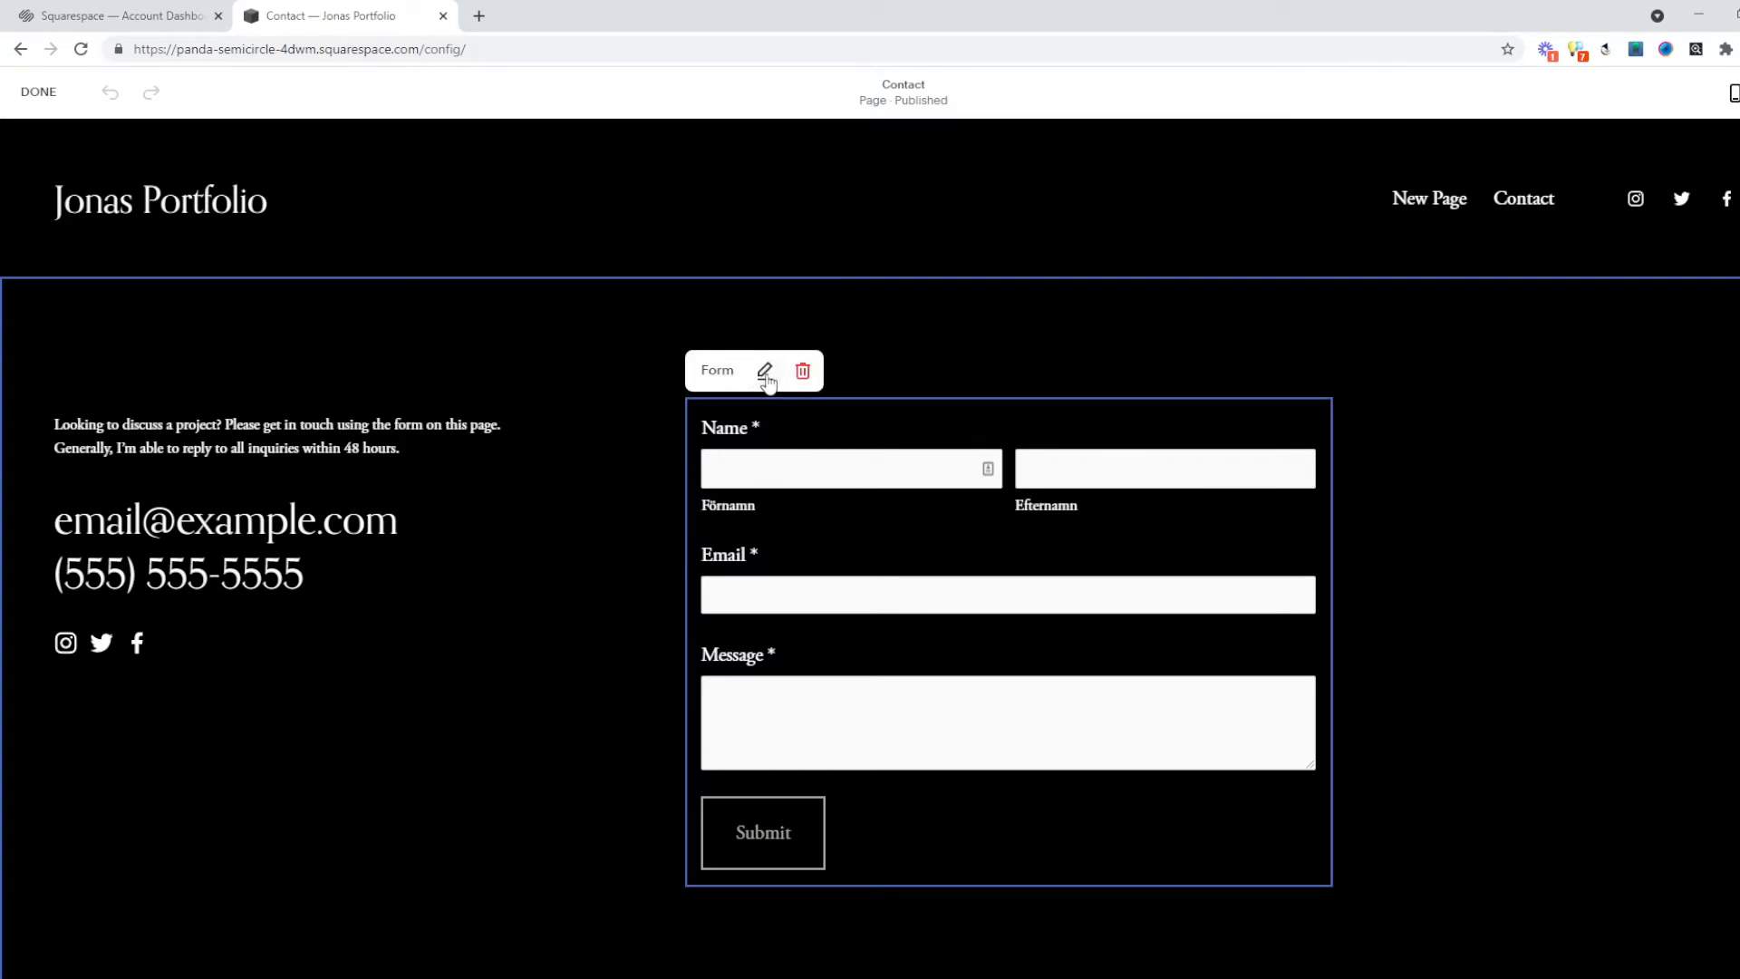
click(762, 376)
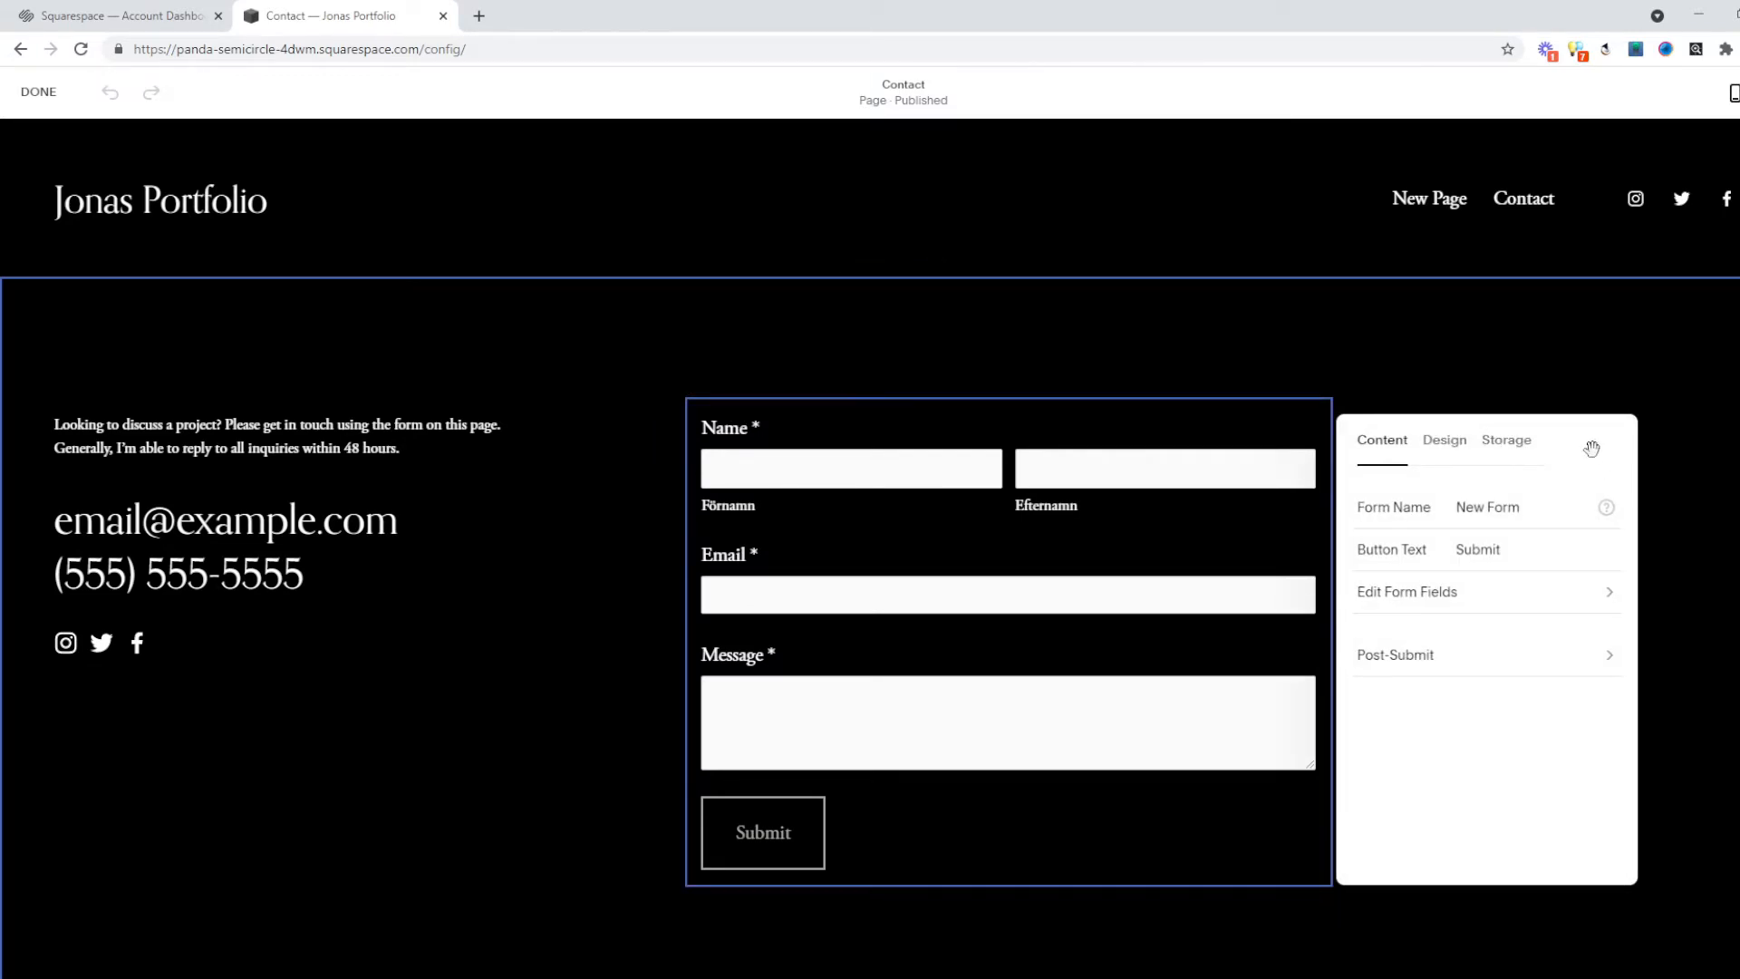
click(1512, 442)
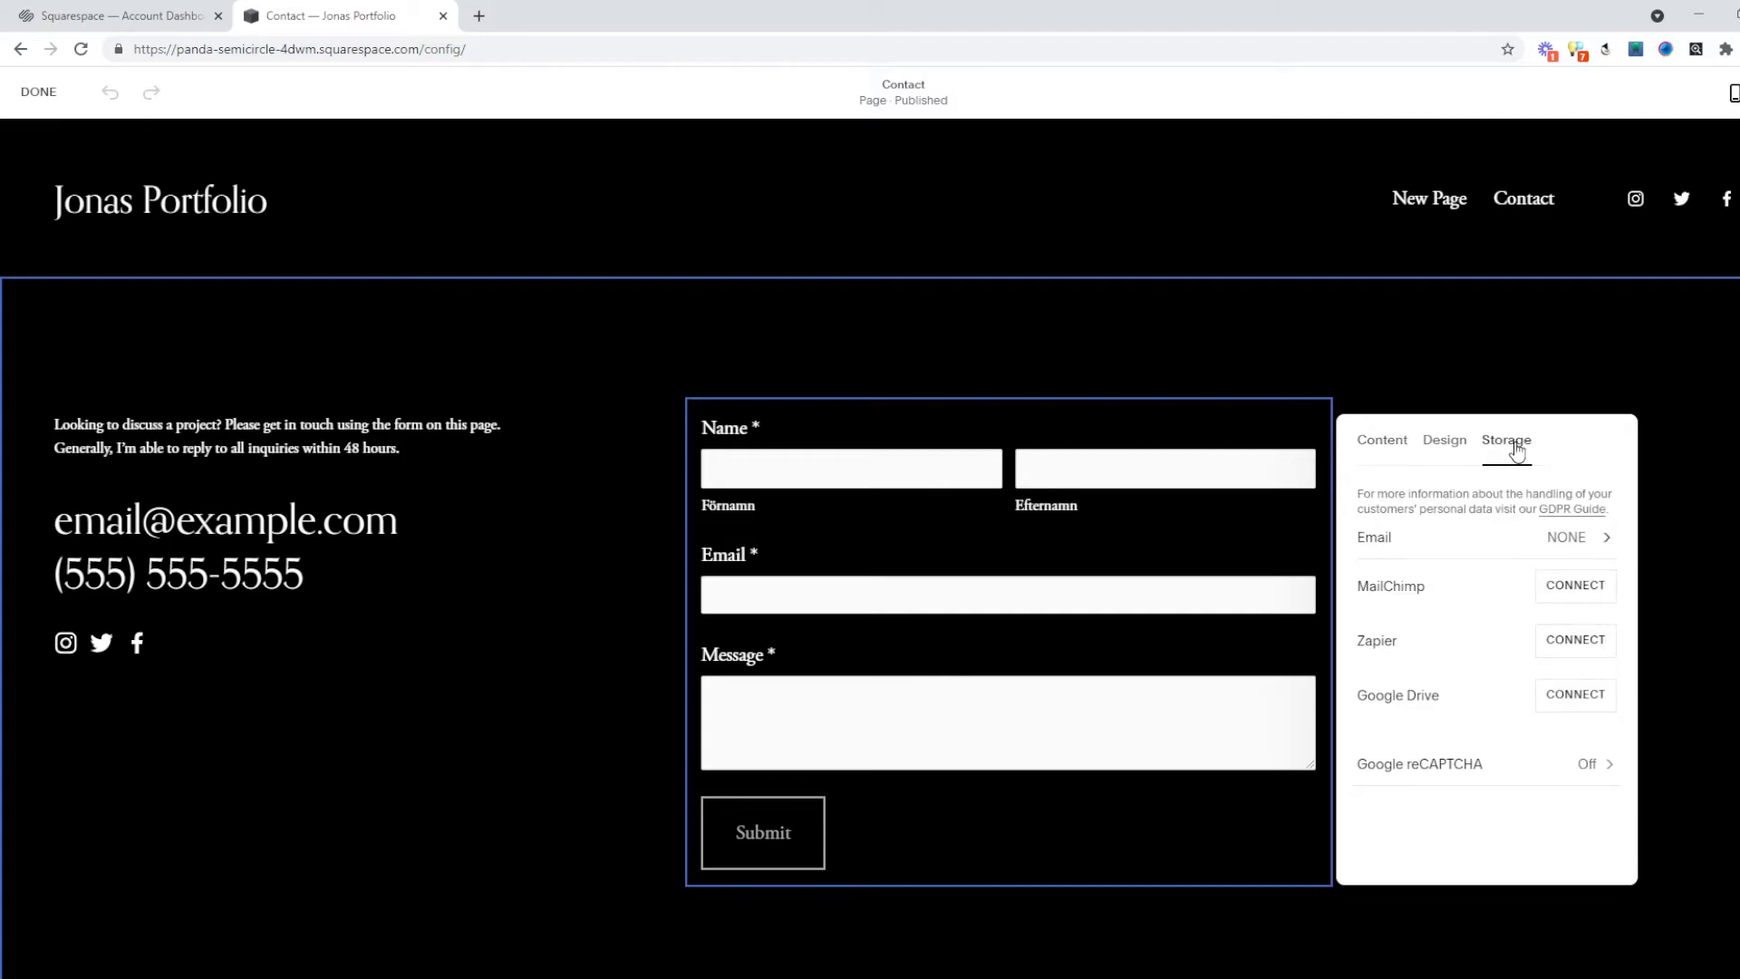
click(1556, 542)
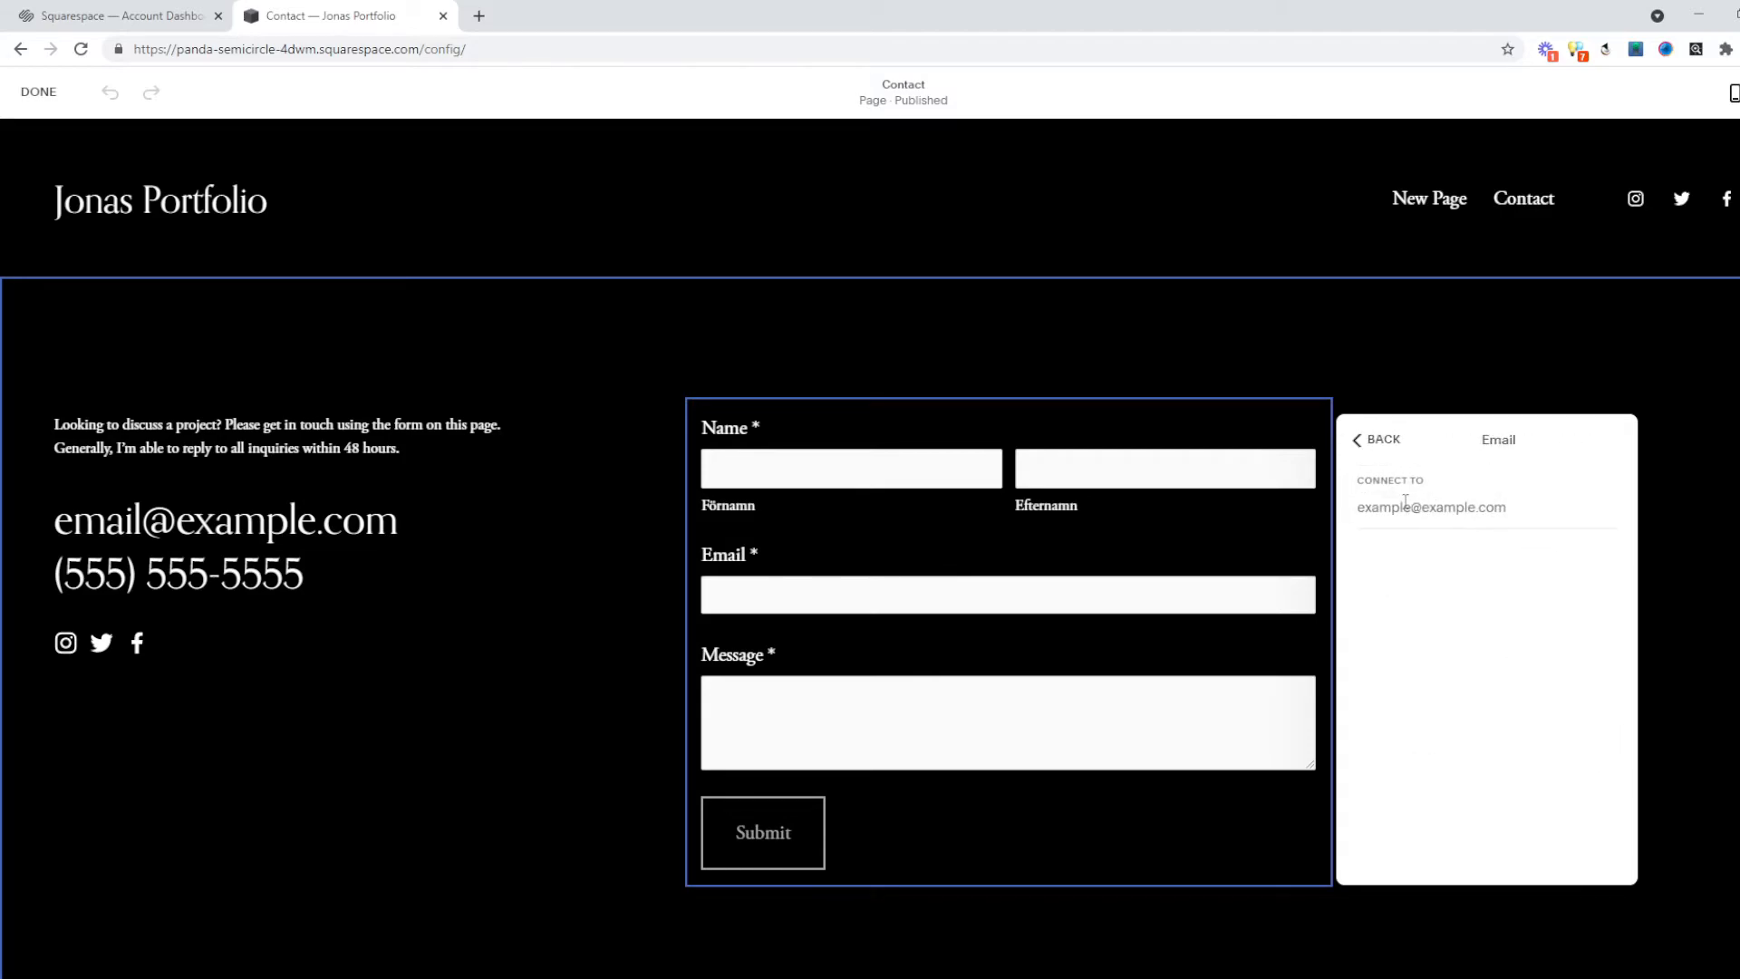
click(1373, 449)
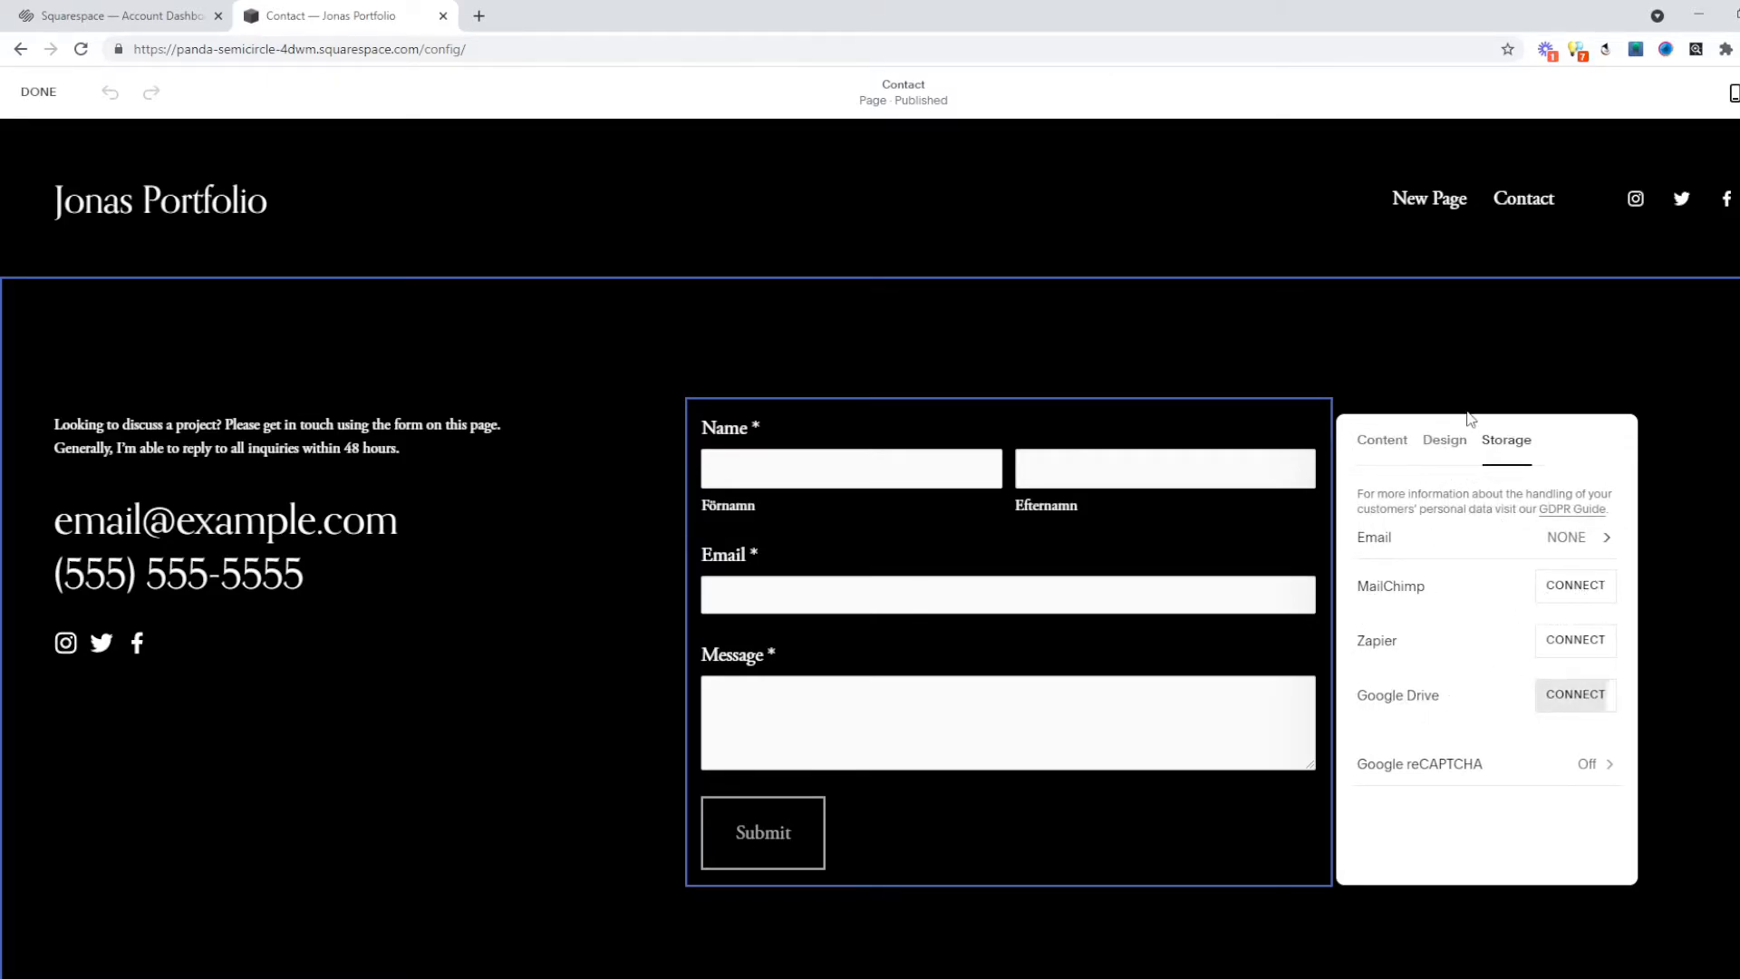
Close the form settings and select the email and phone contact lines.
click(1228, 354)
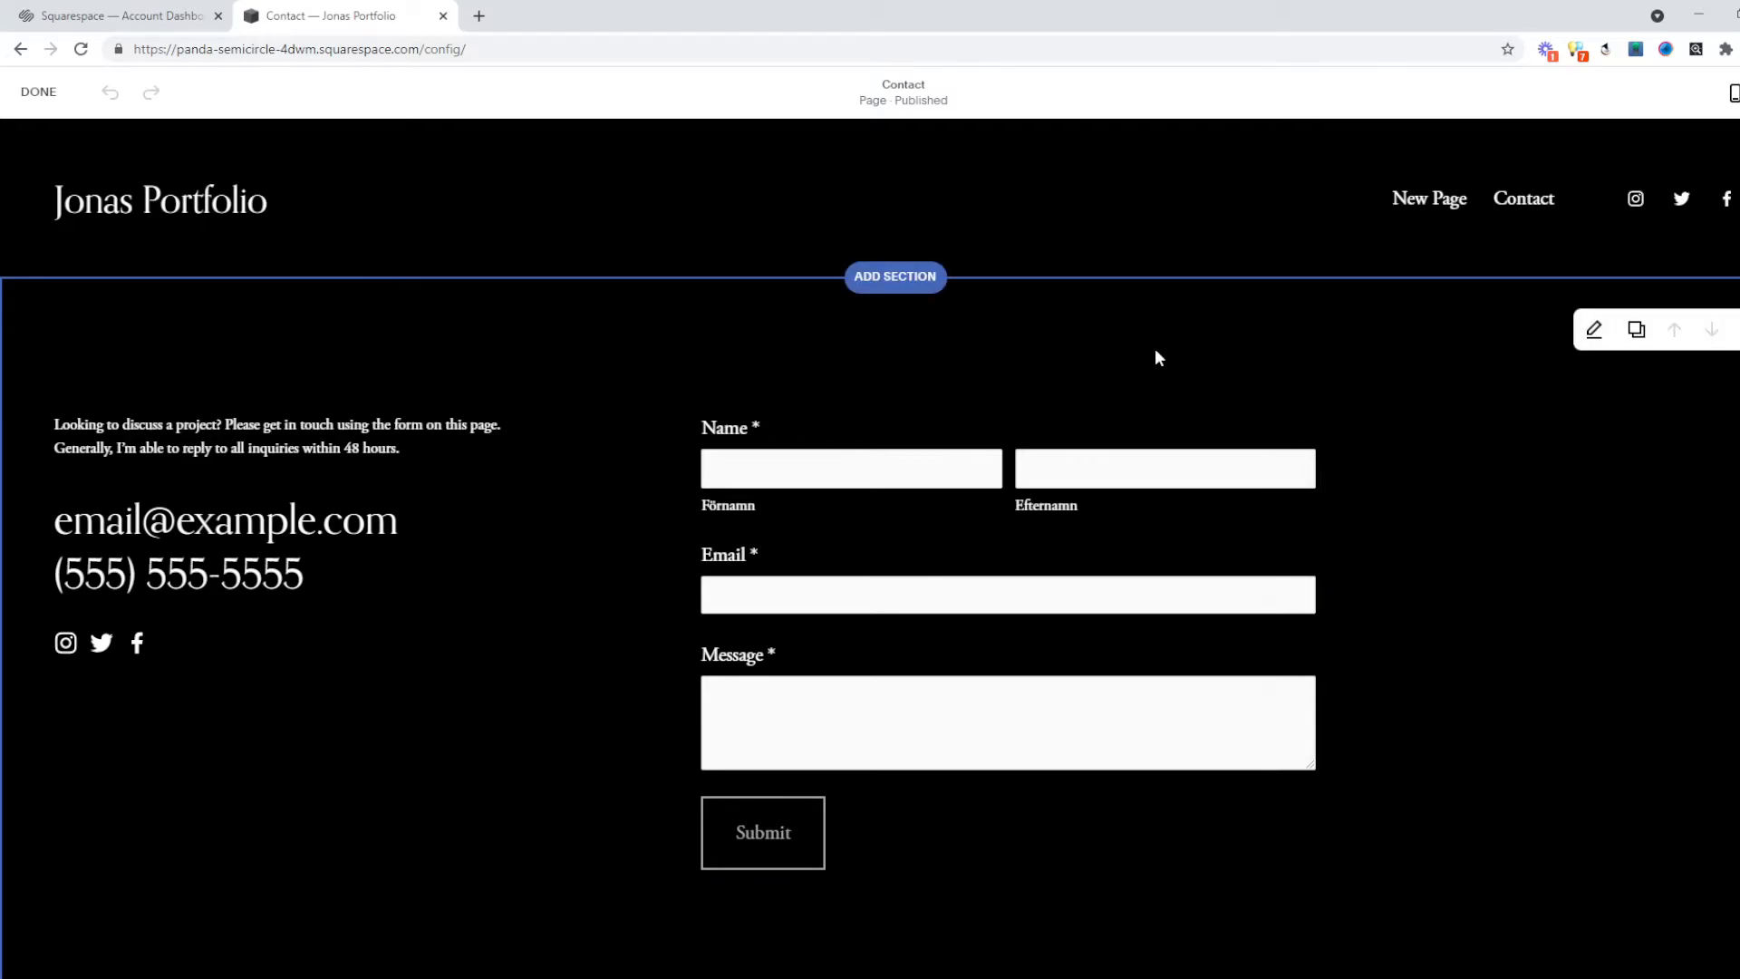
scroll(1153, 353, down, 1)
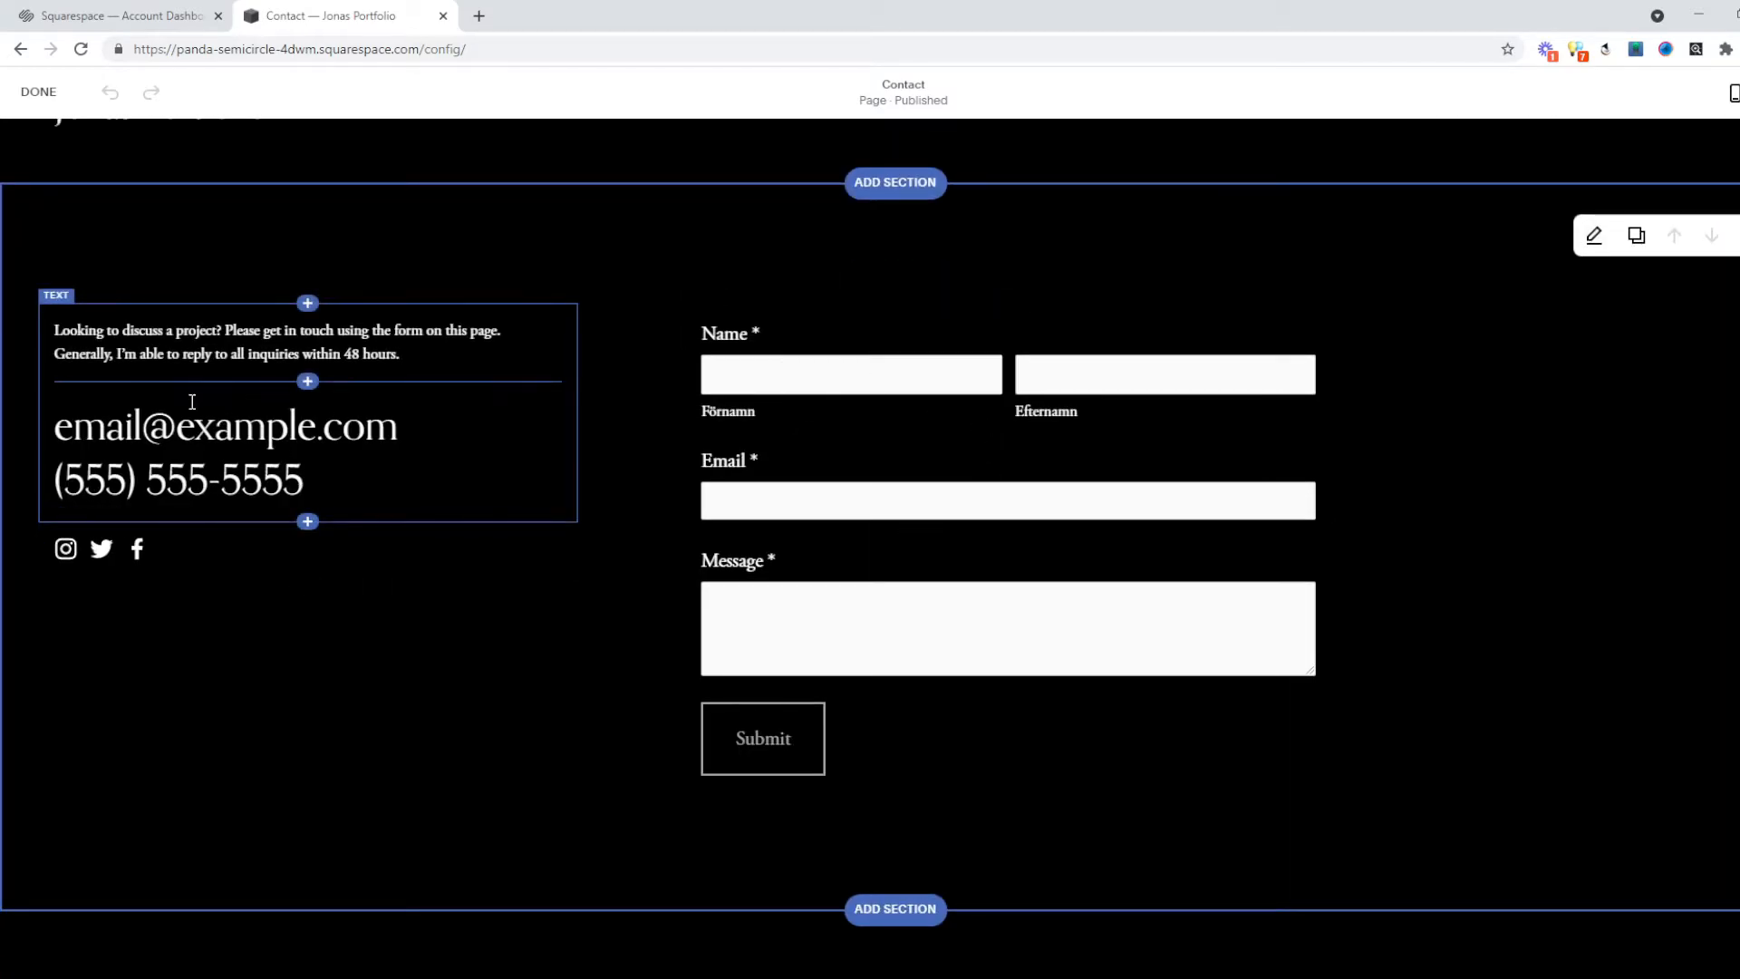
triple_click(389, 431)
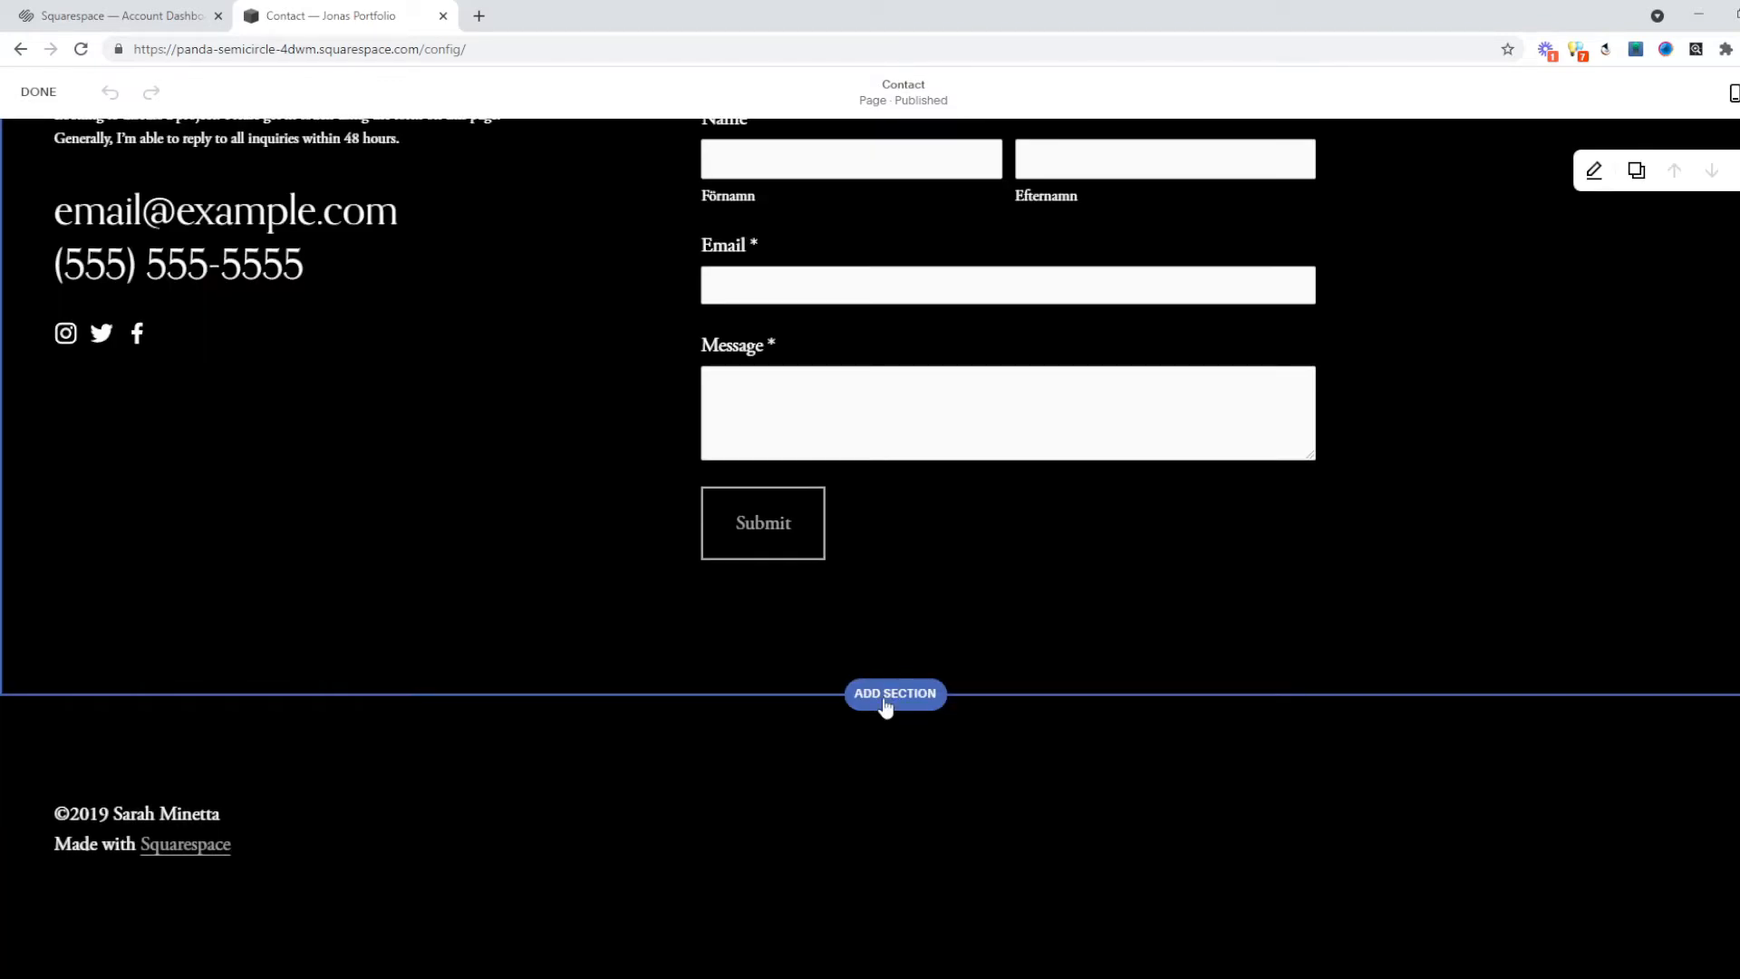
Change the footer copyright year to ©2021.
click(881, 738)
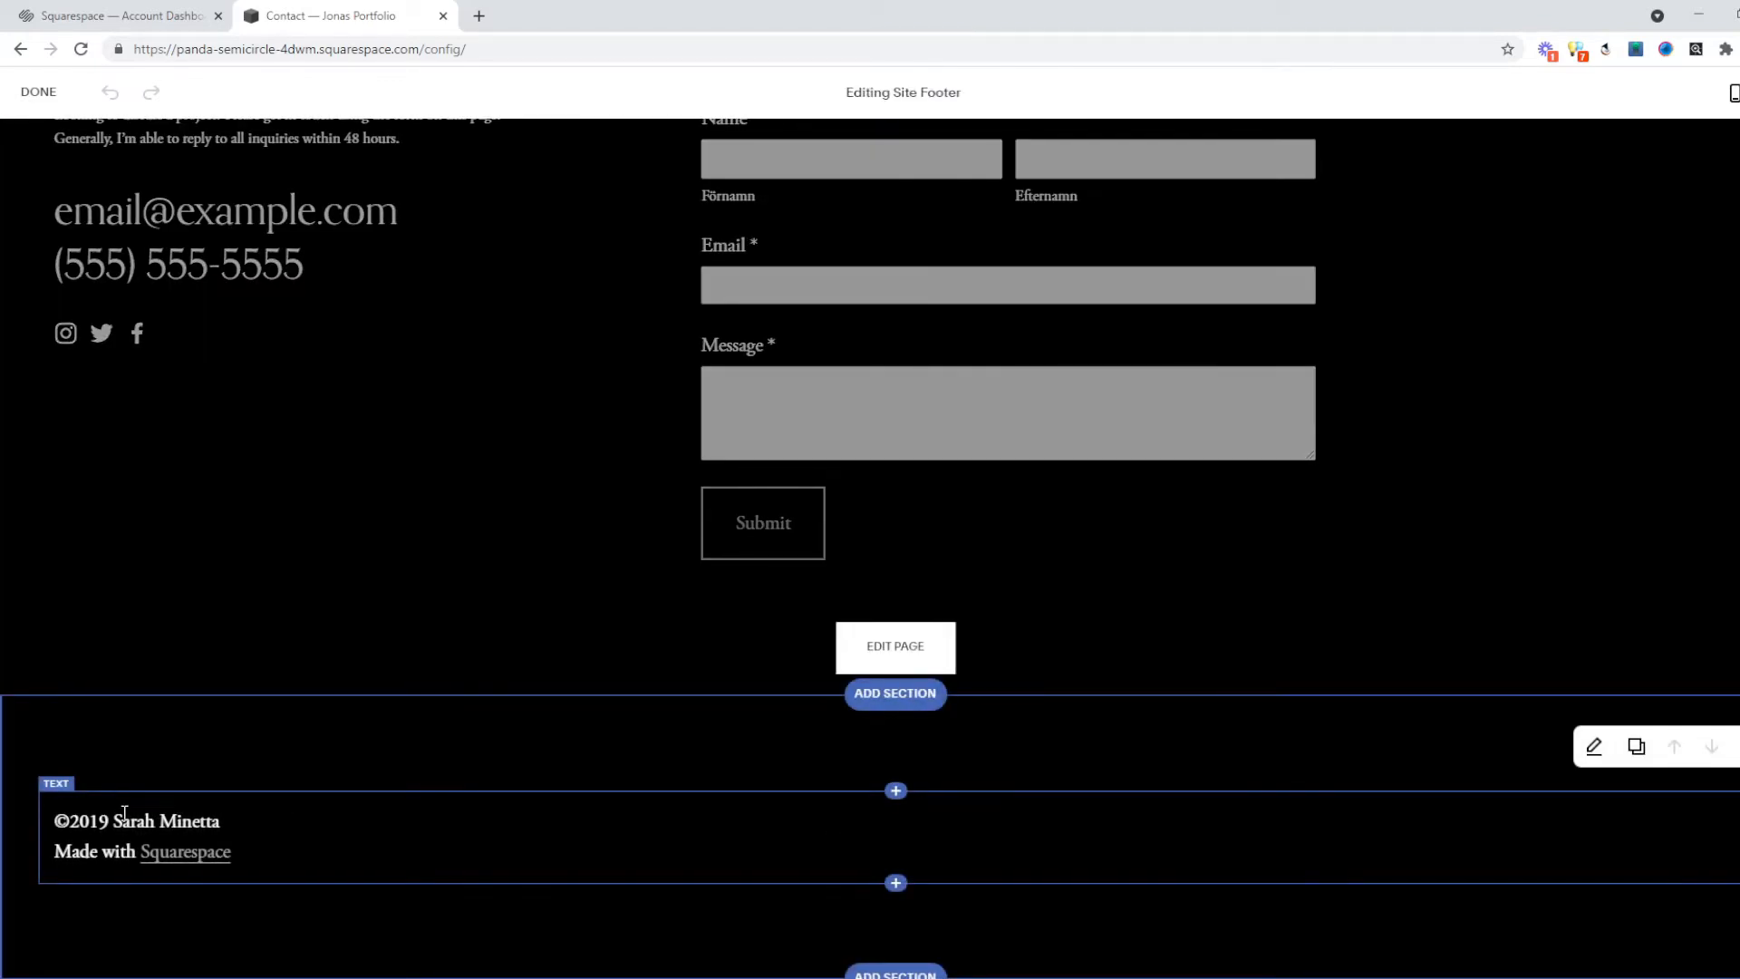
click(97, 827)
key(BackSpace)
key(BackSpace)
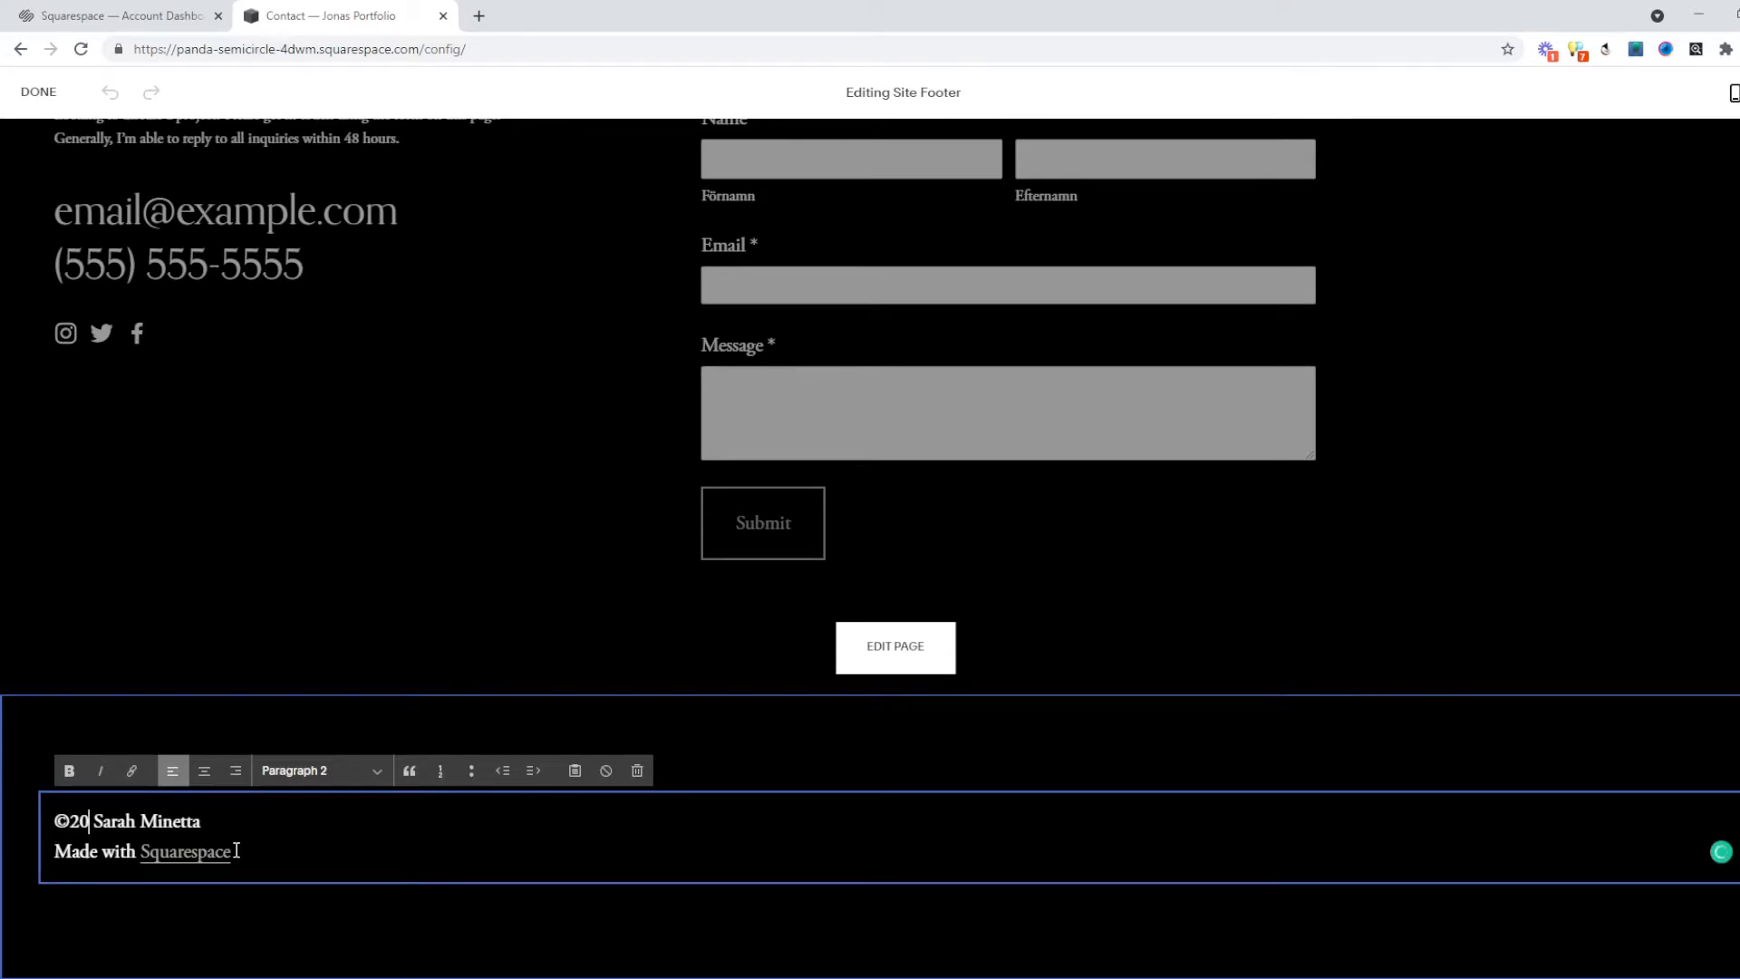
text(21)
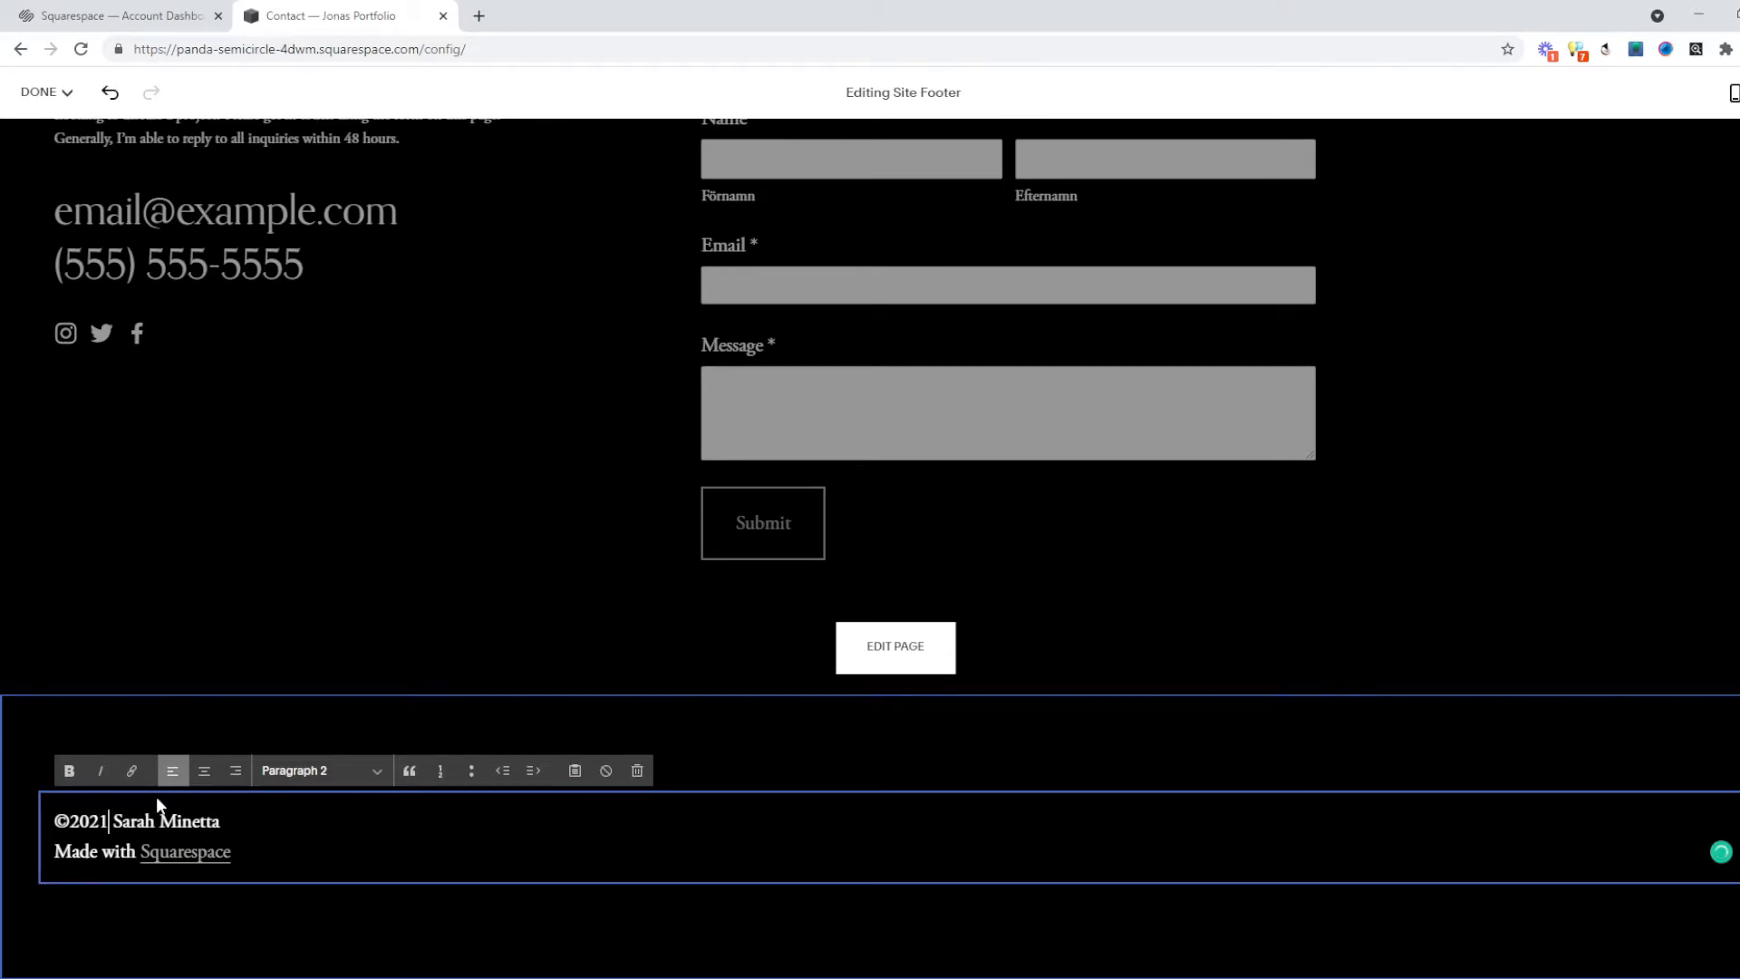
Replace the template's sample name in the footer copyright line with the owner's name.
triple_click(179, 823)
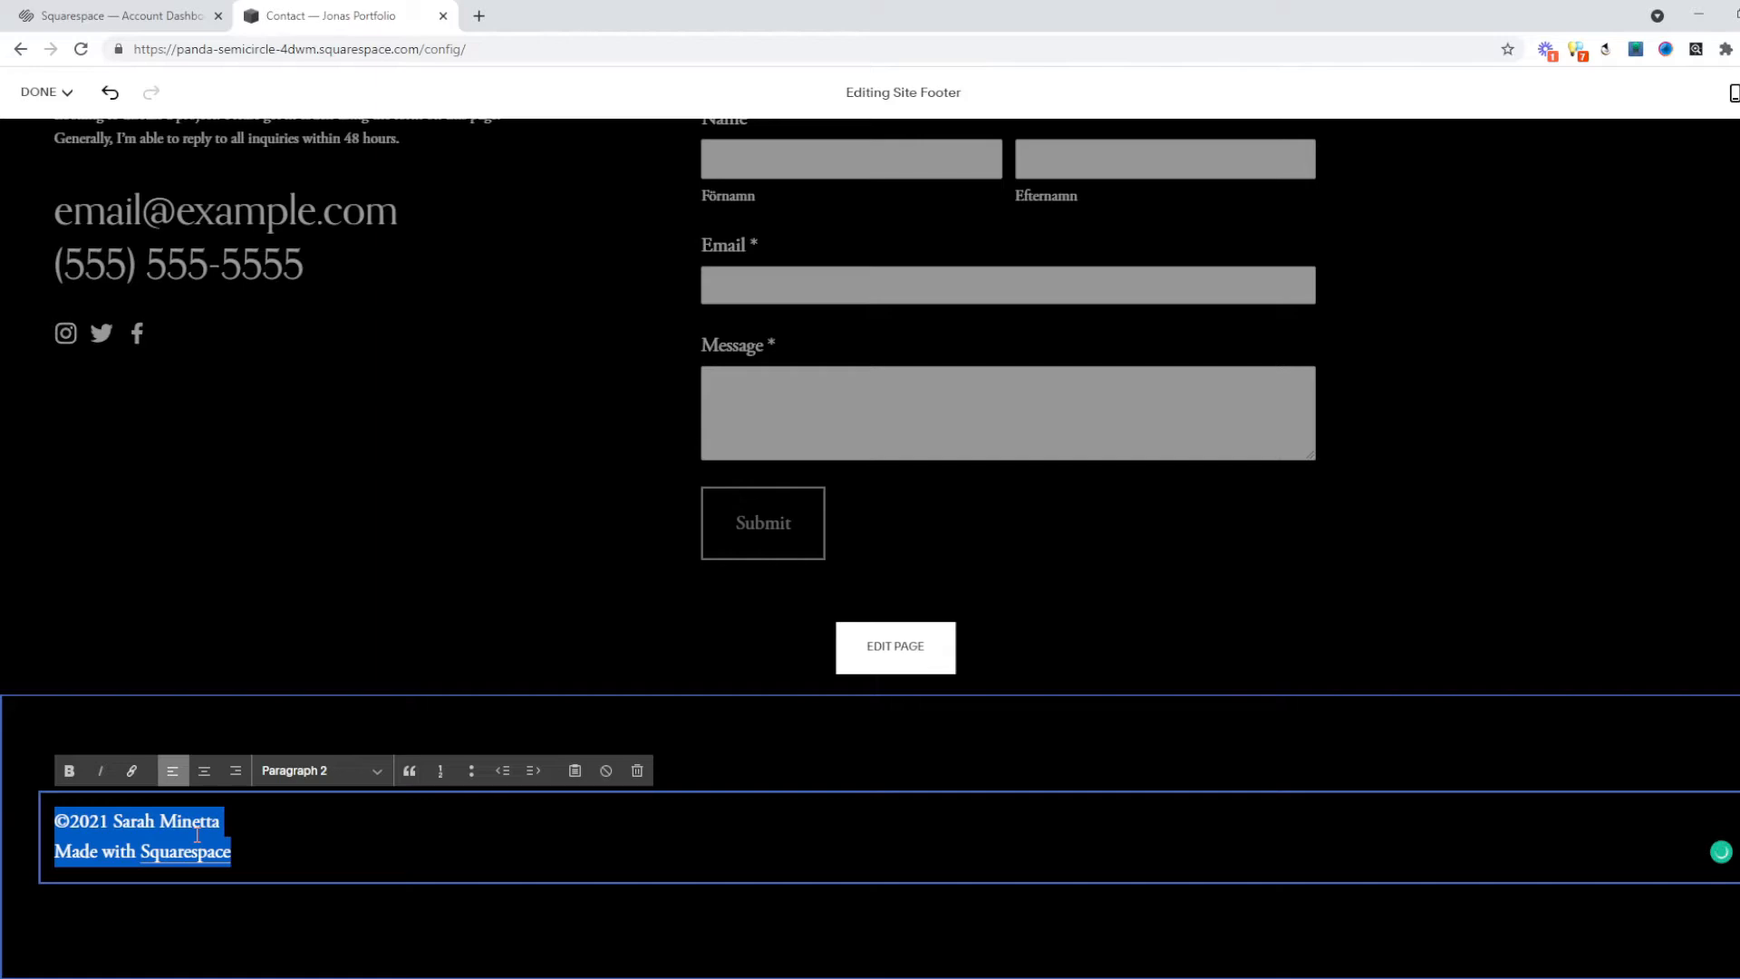
click(198, 834)
drag(227, 820, 114, 825)
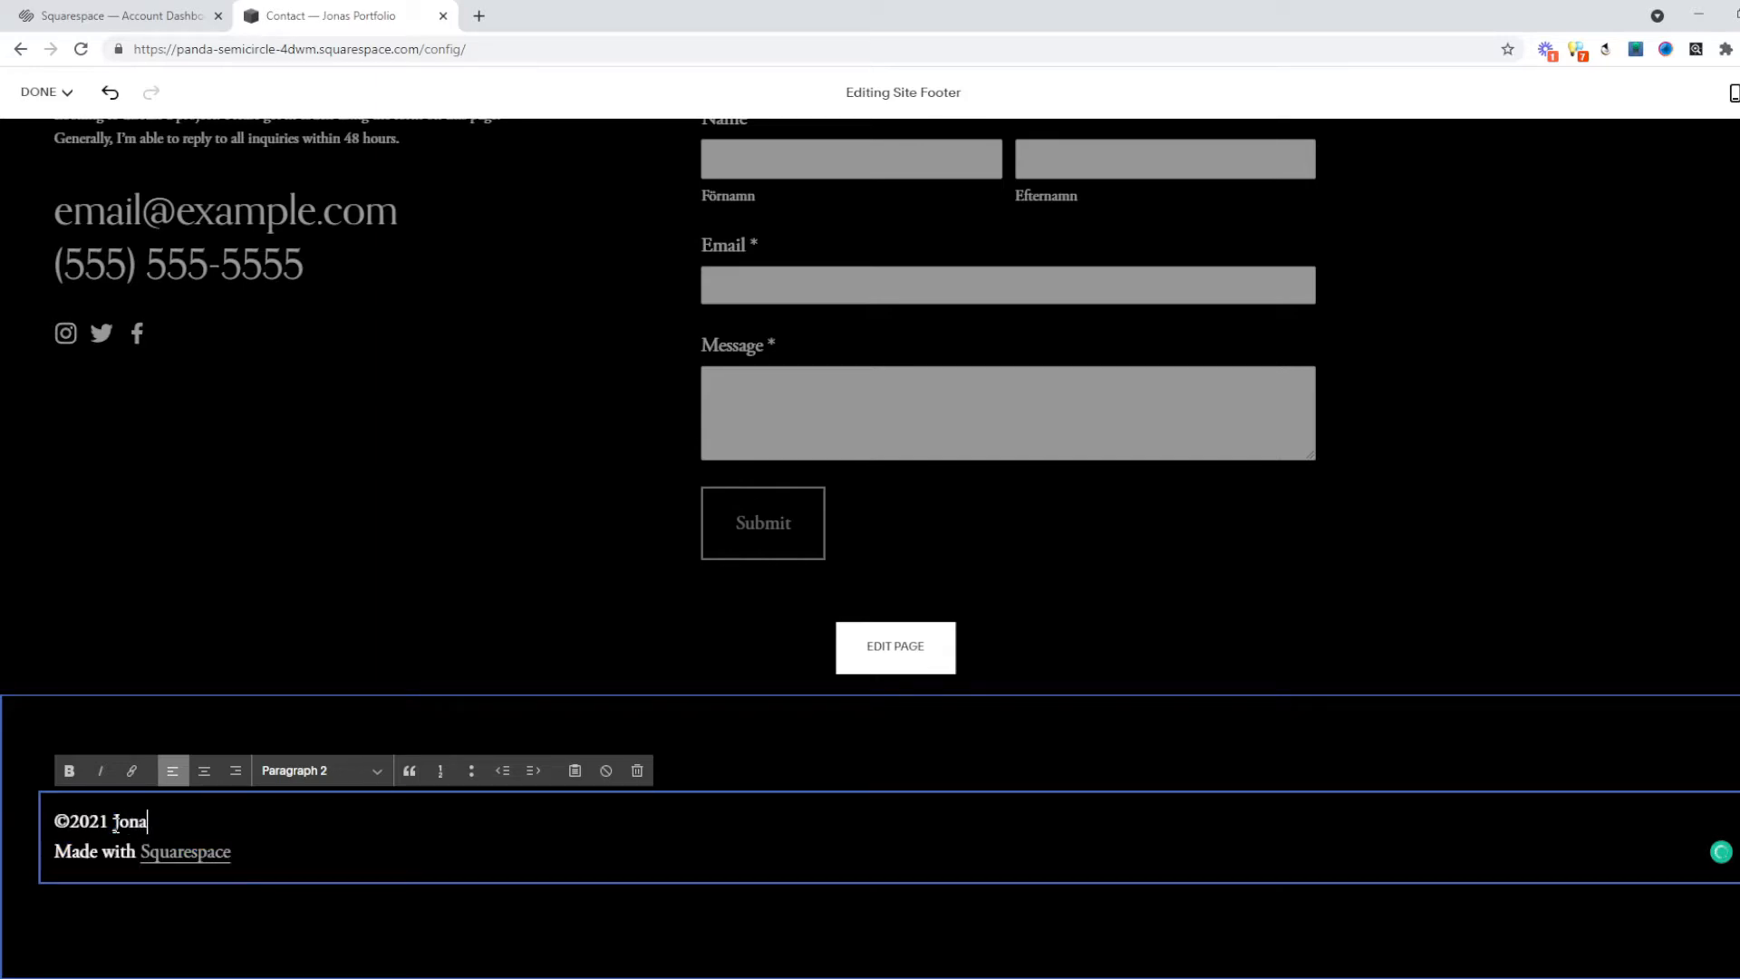
click(1354, 587)
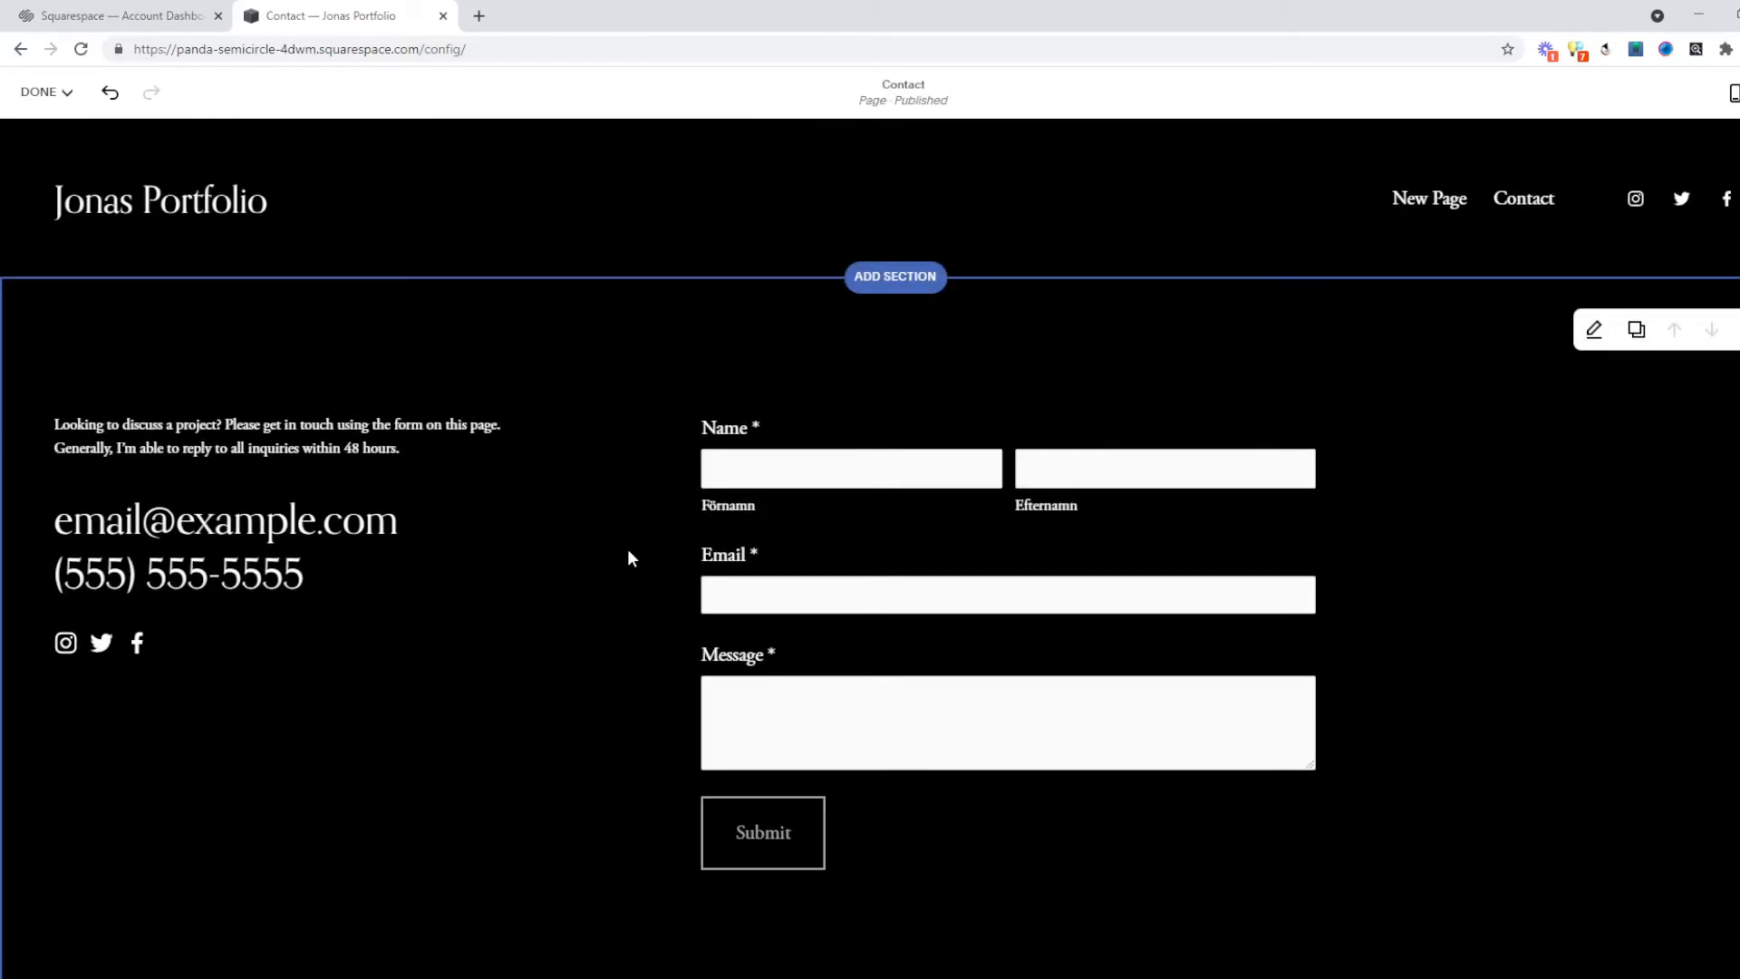
click(42, 91)
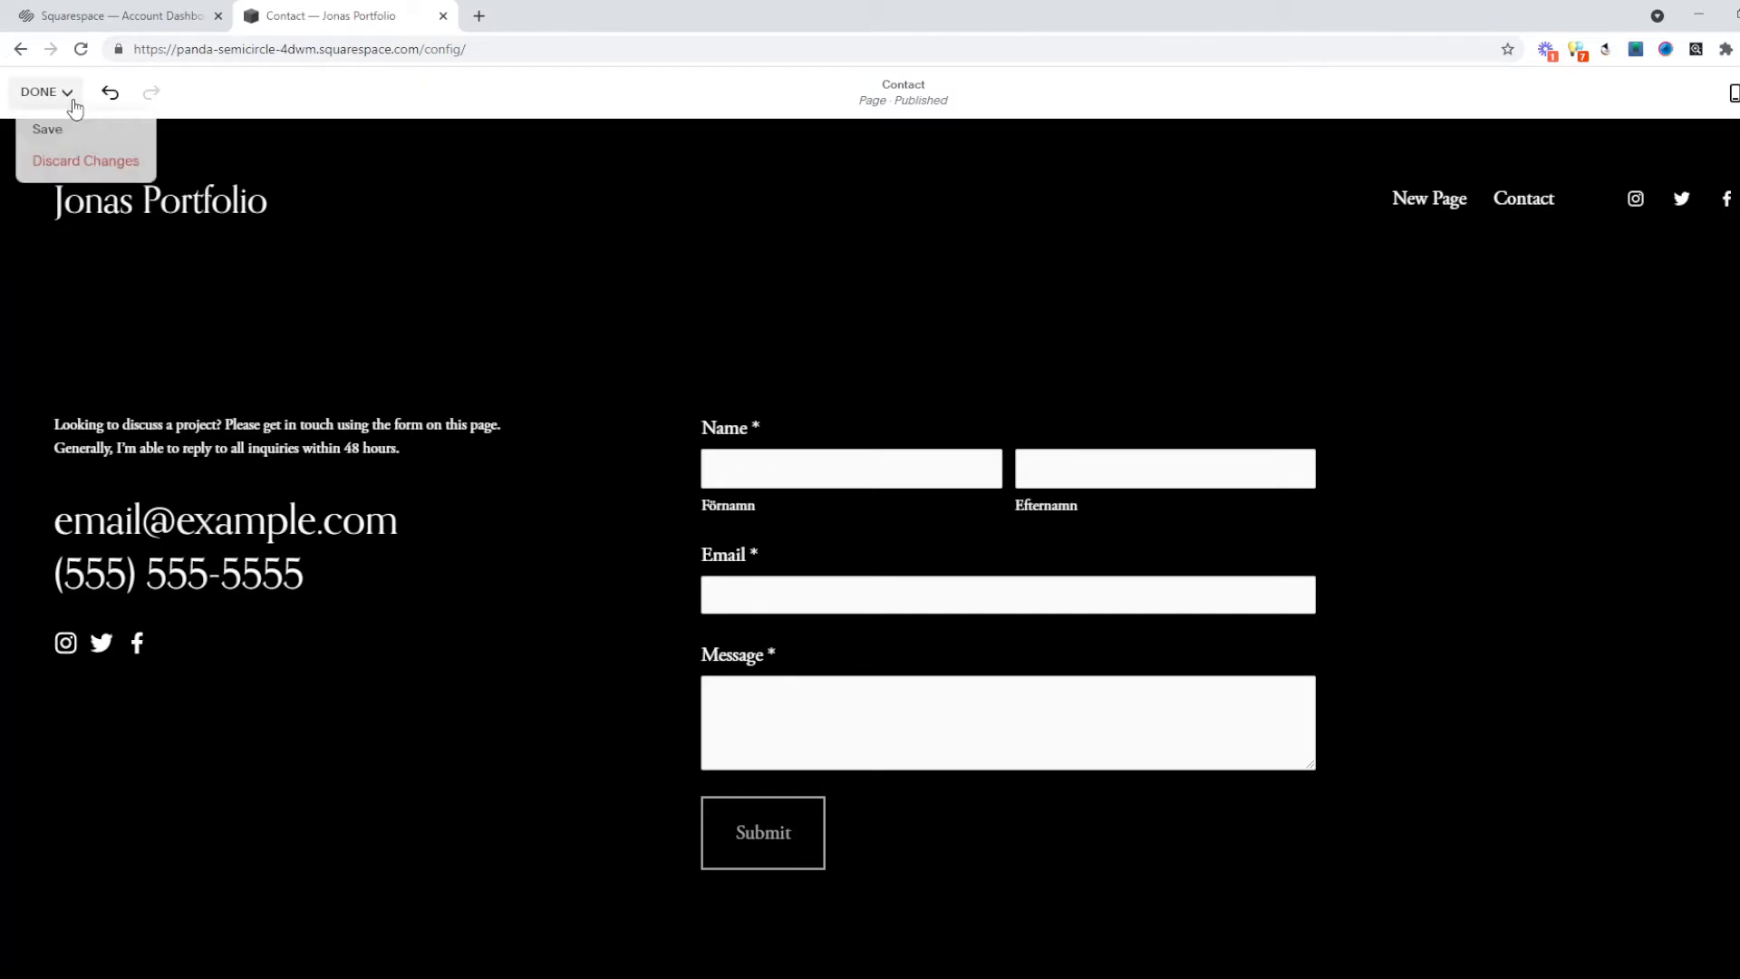
Save the footer change and go to the Fonts section of Design > Site Styles.
click(73, 128)
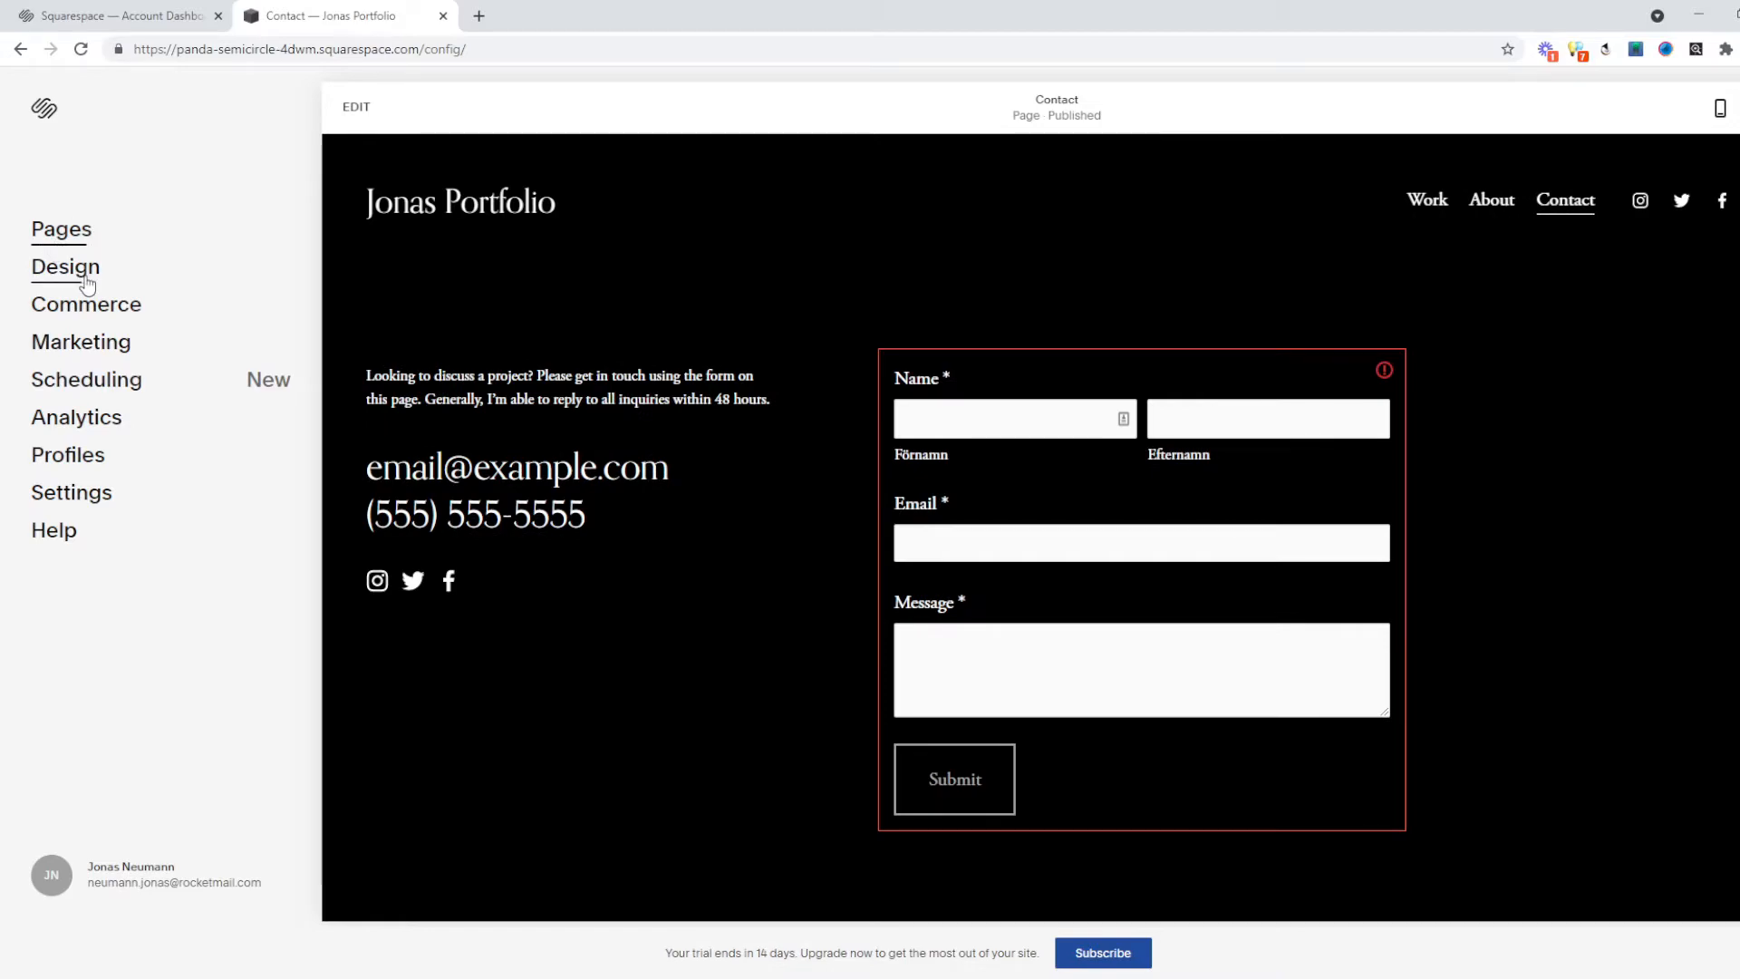
click(65, 267)
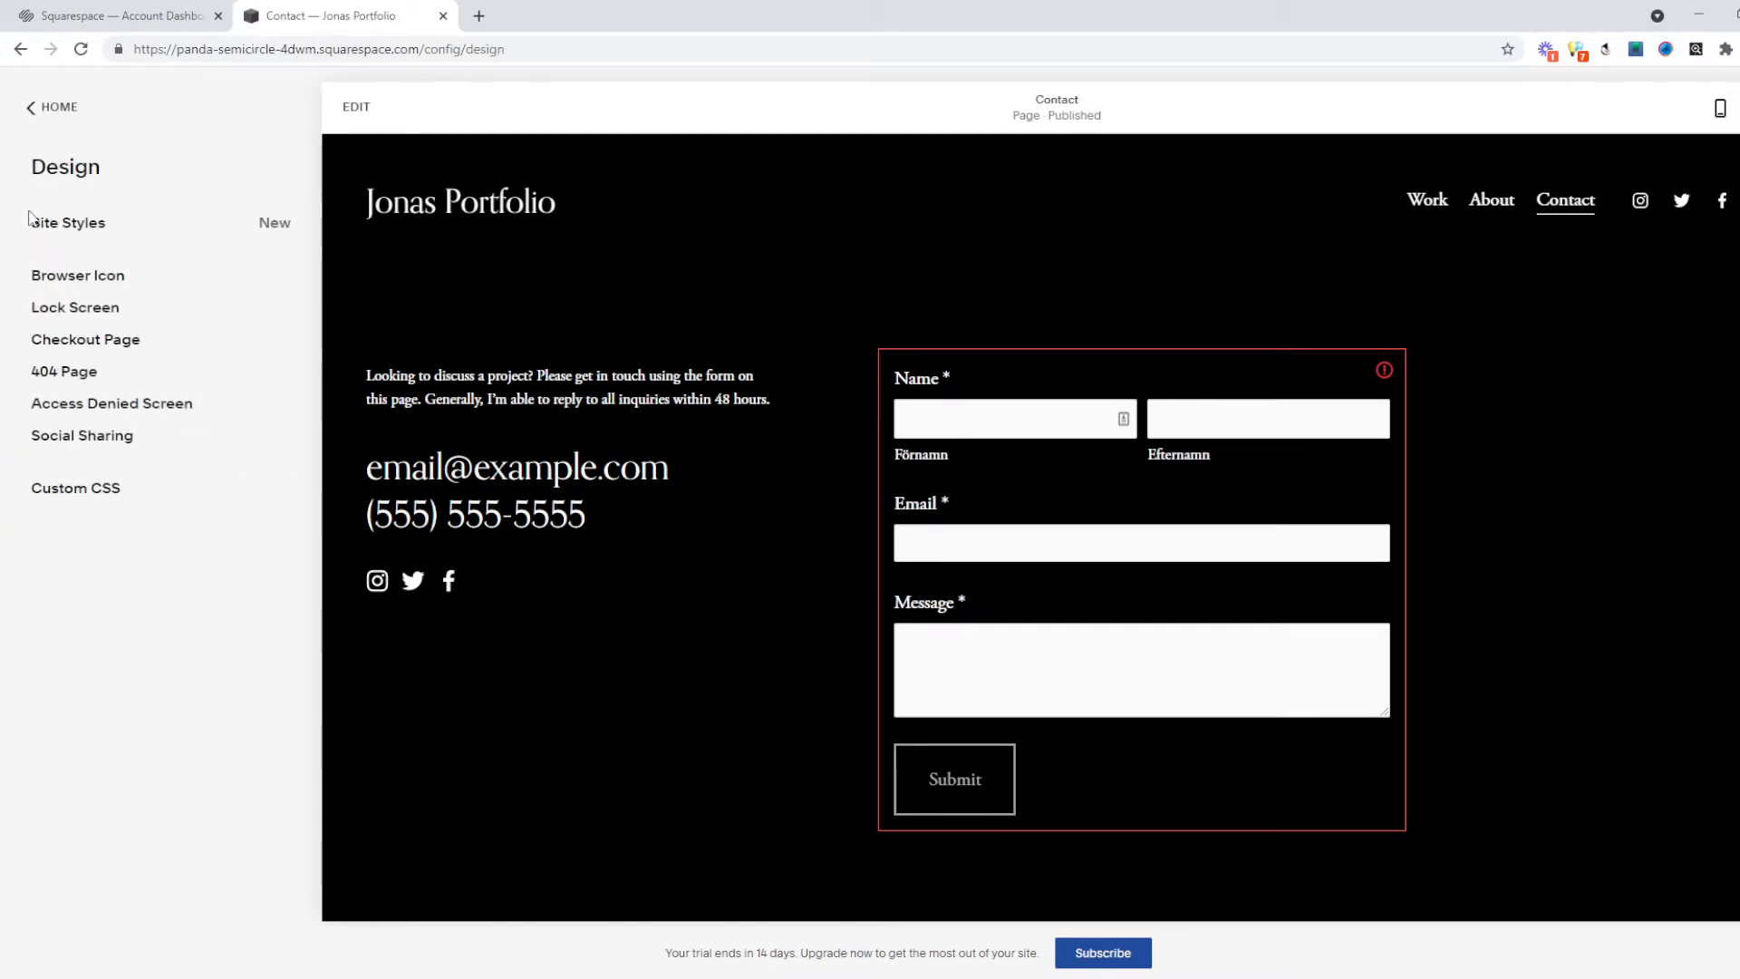
click(67, 226)
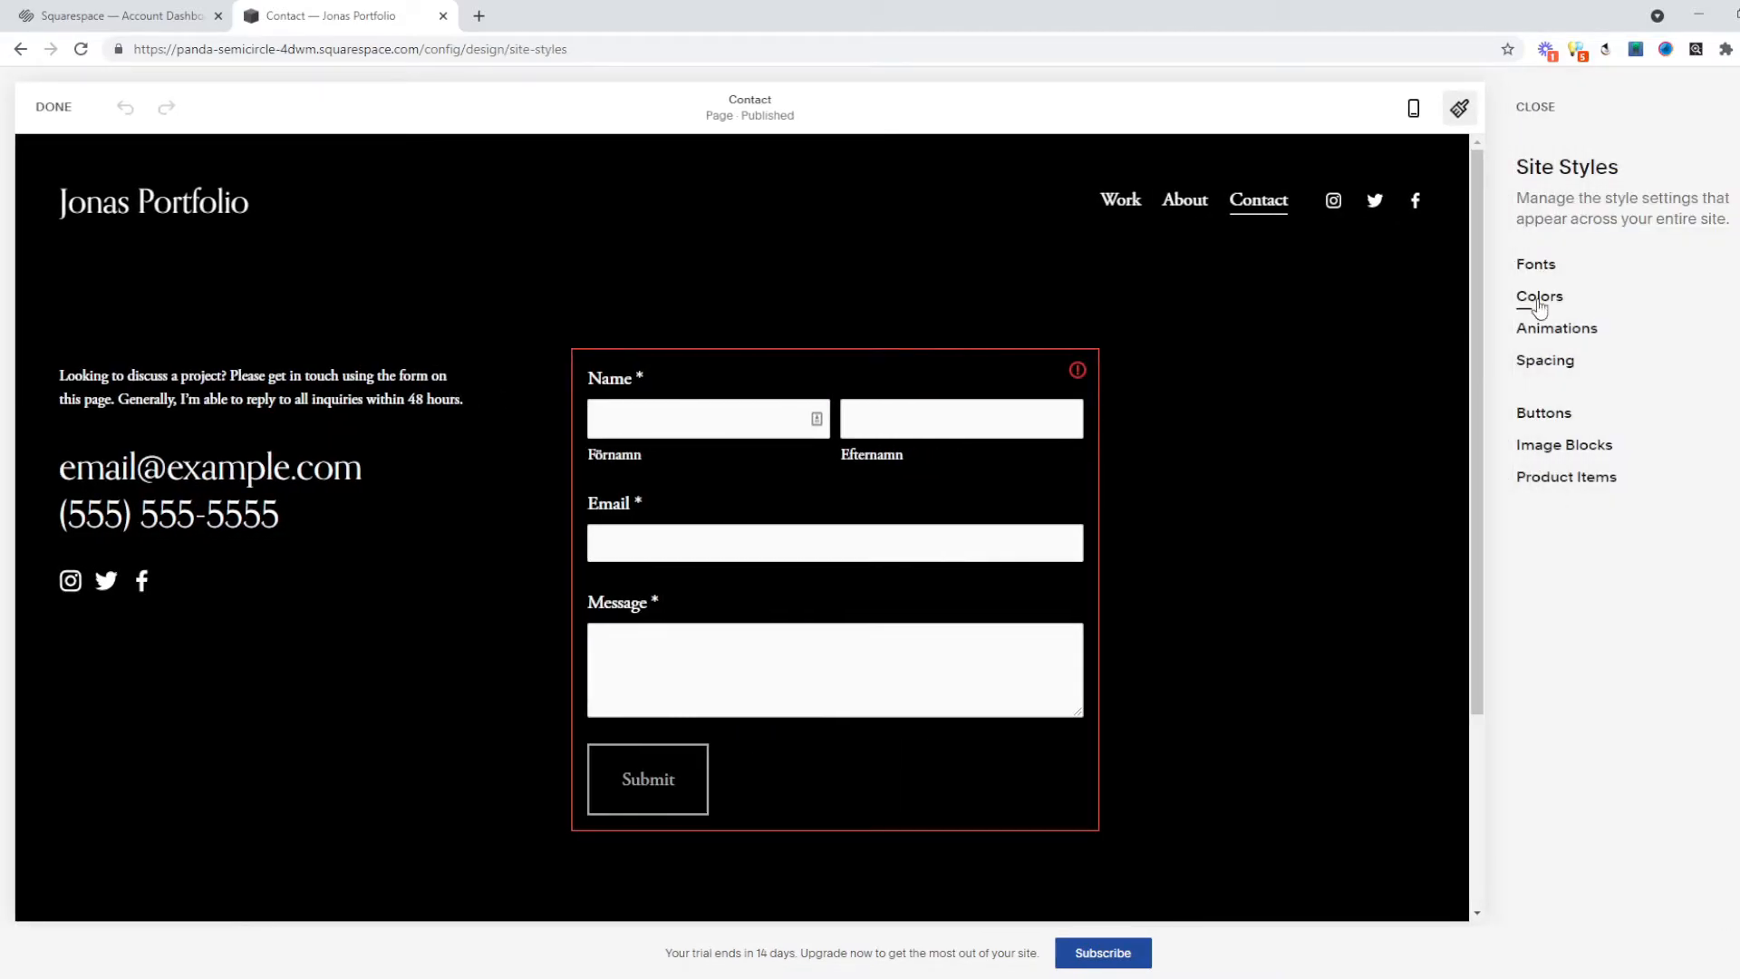
click(1533, 263)
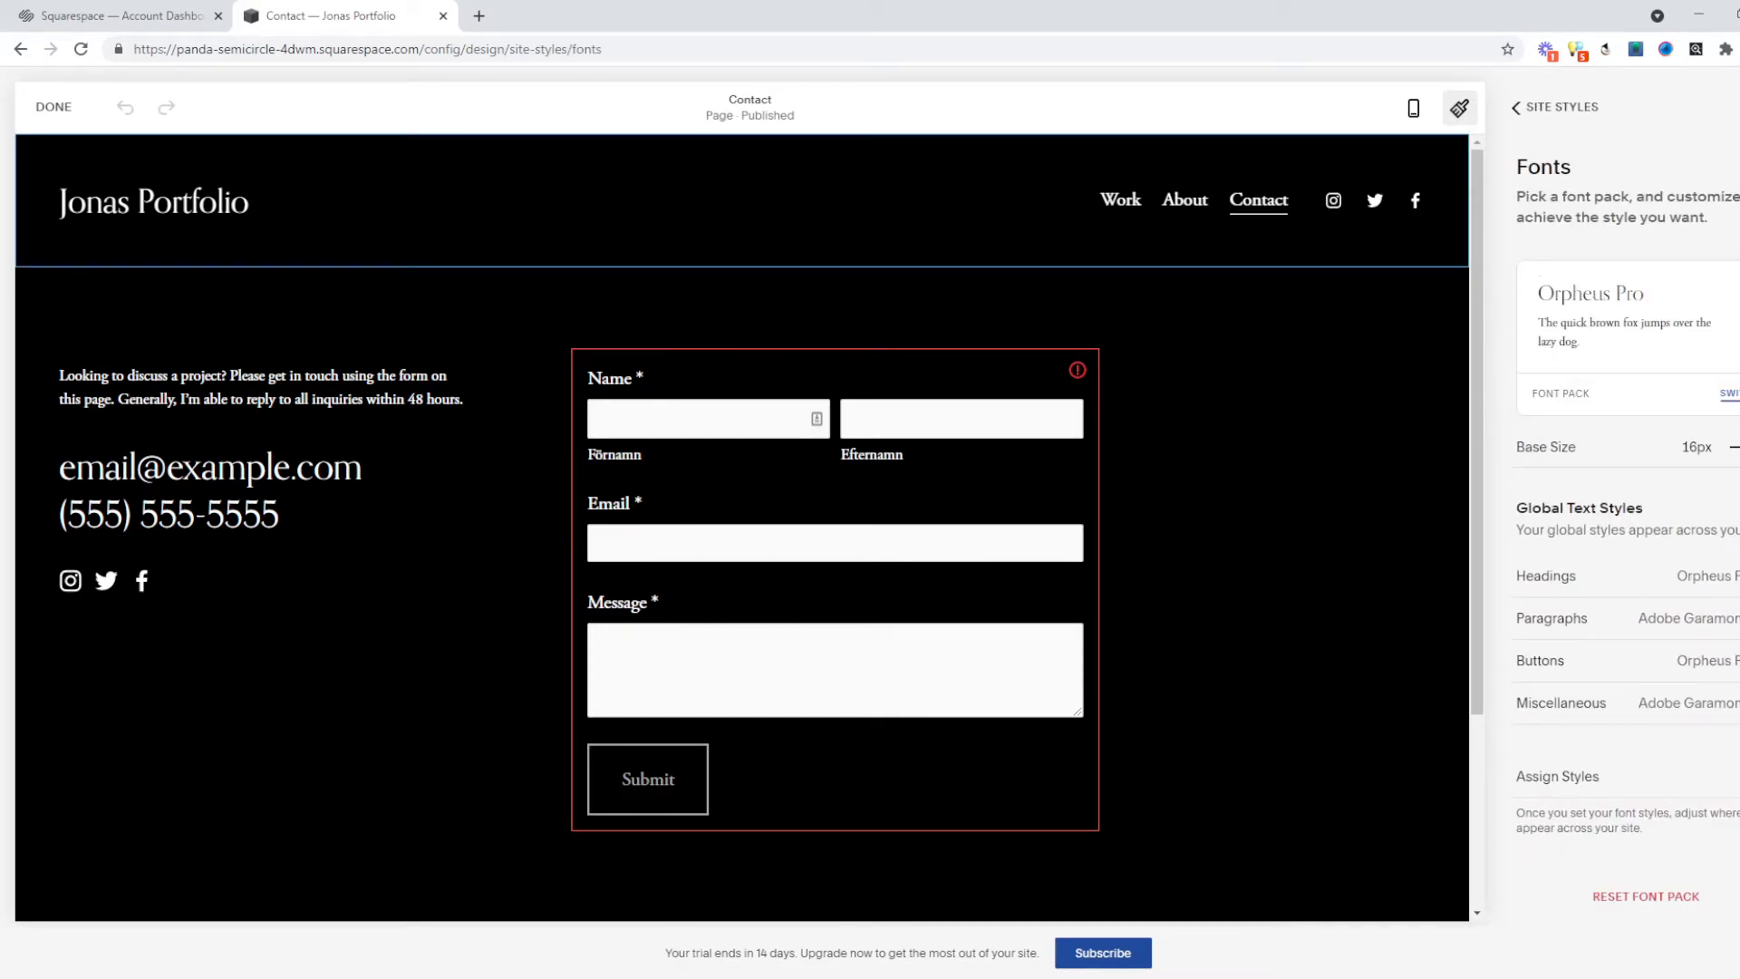
Browse font packs such as LTC Bodoni 175, Linotype Didot and HWT Aetna Extra Condensed.
click(1729, 393)
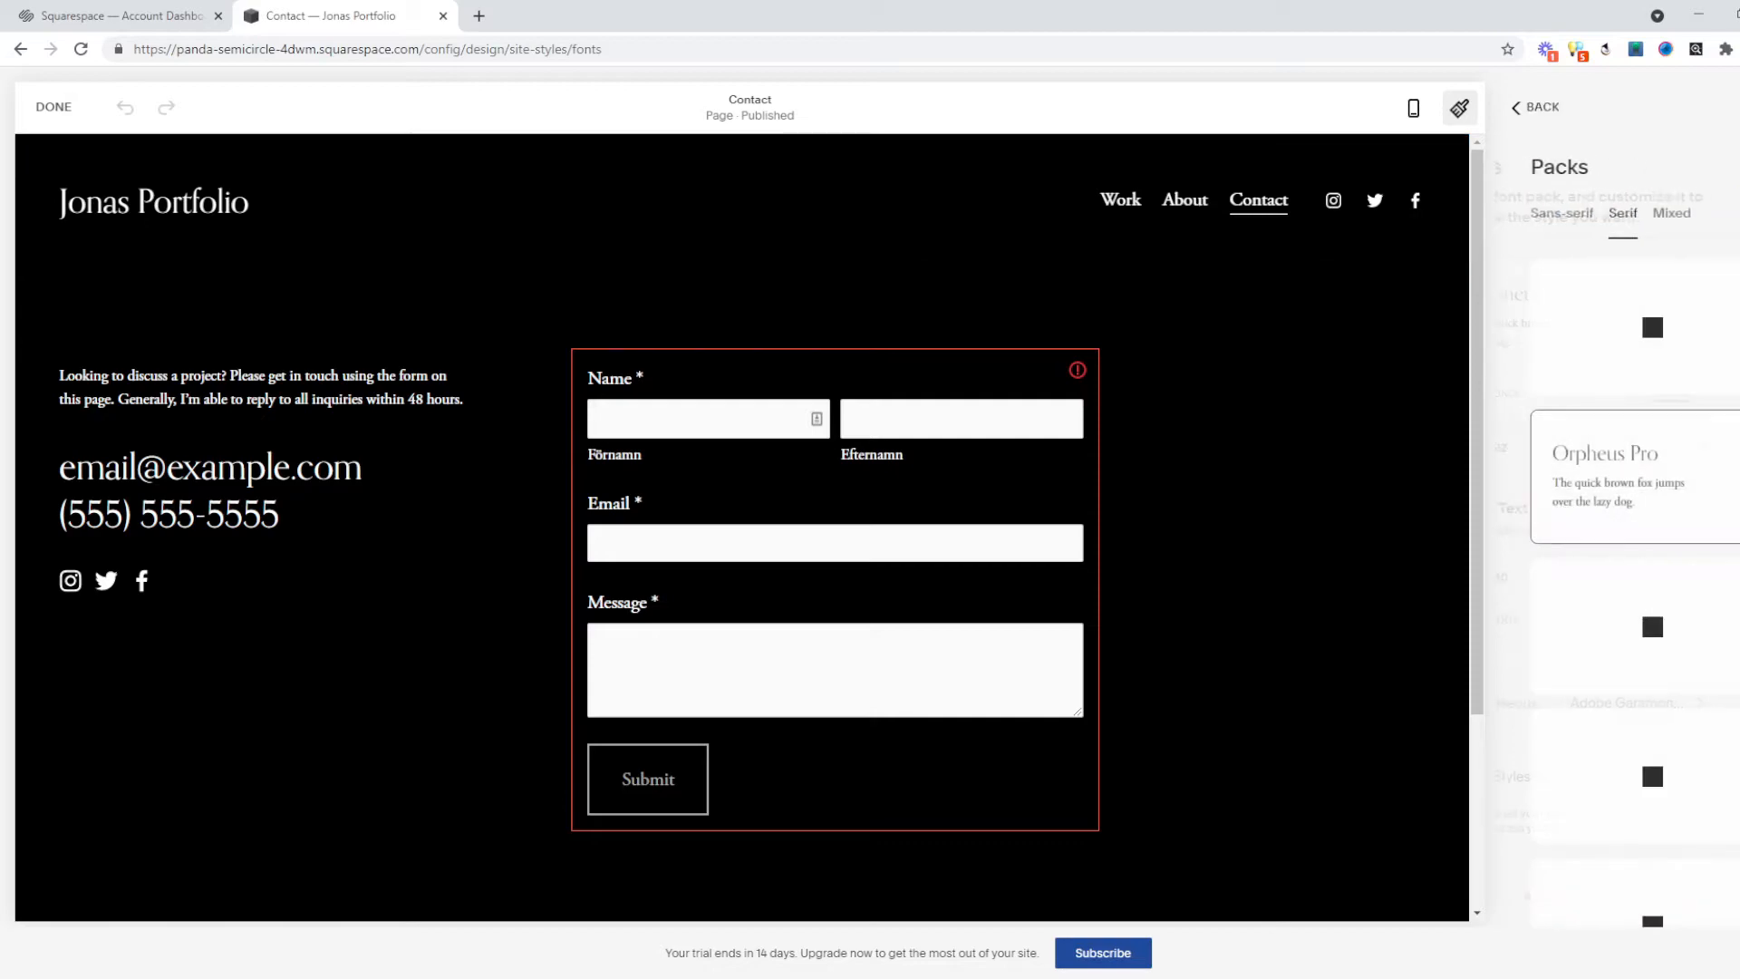
scroll(1608, 527, down, 2)
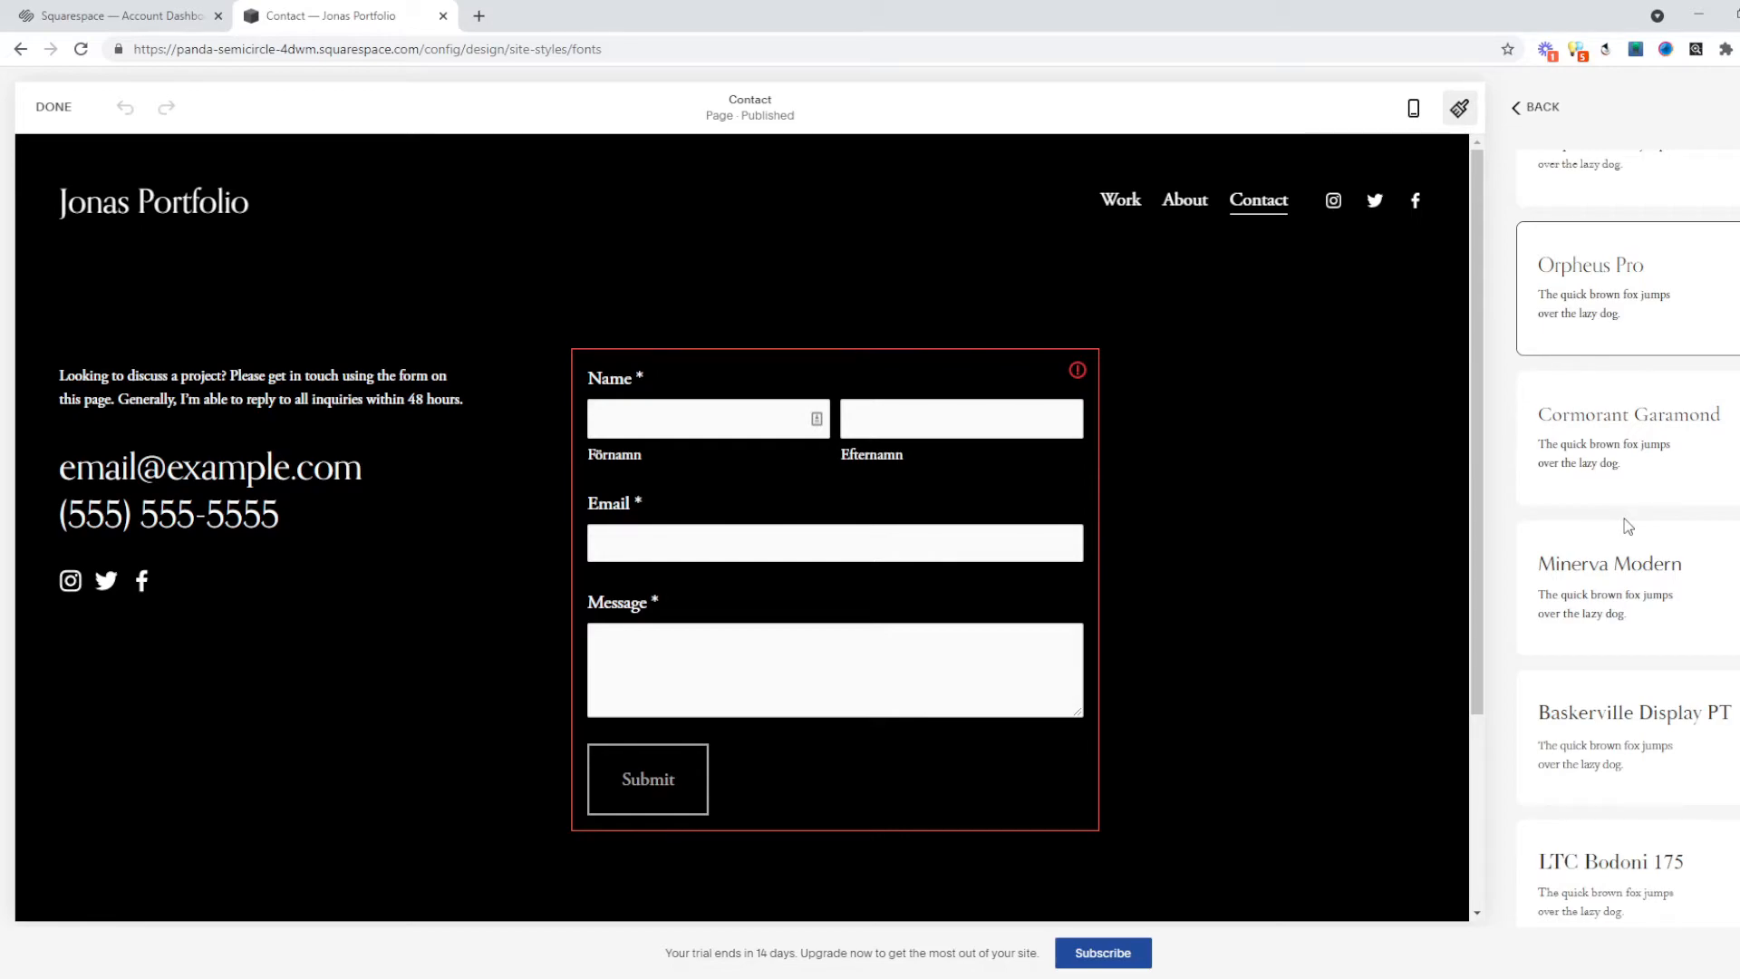
scroll(1677, 698, down, 1)
click(1670, 750)
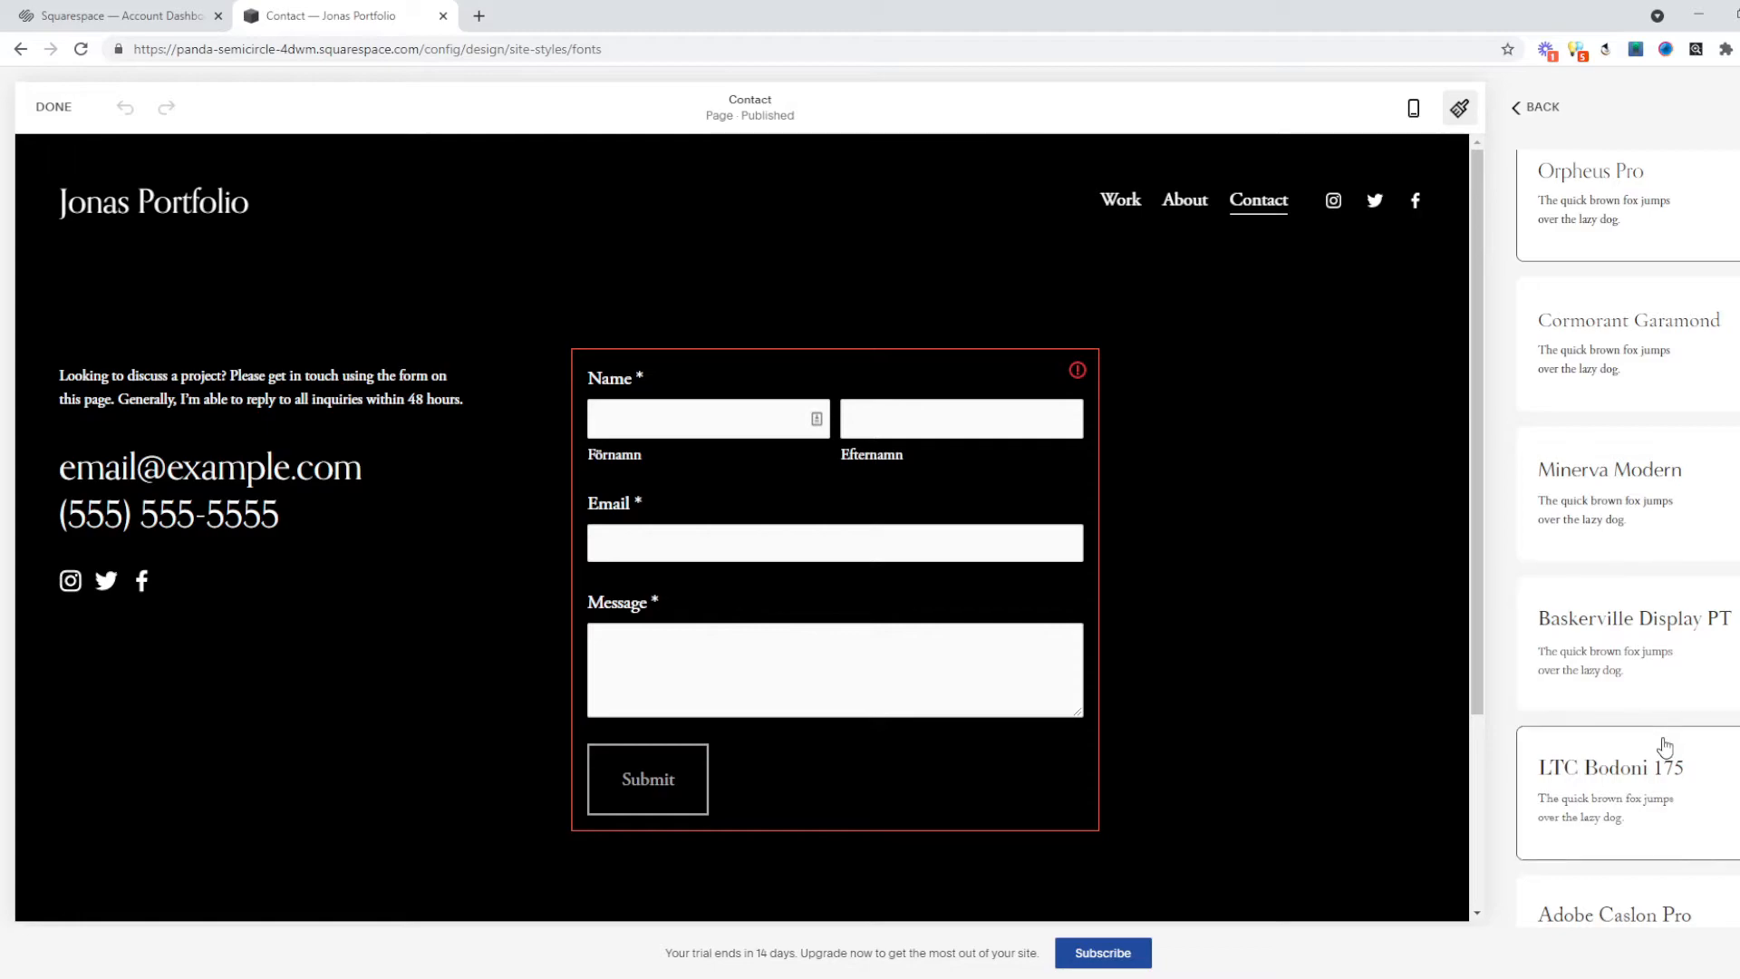
scroll(1668, 748, down, 3)
scroll(1666, 748, down, 2)
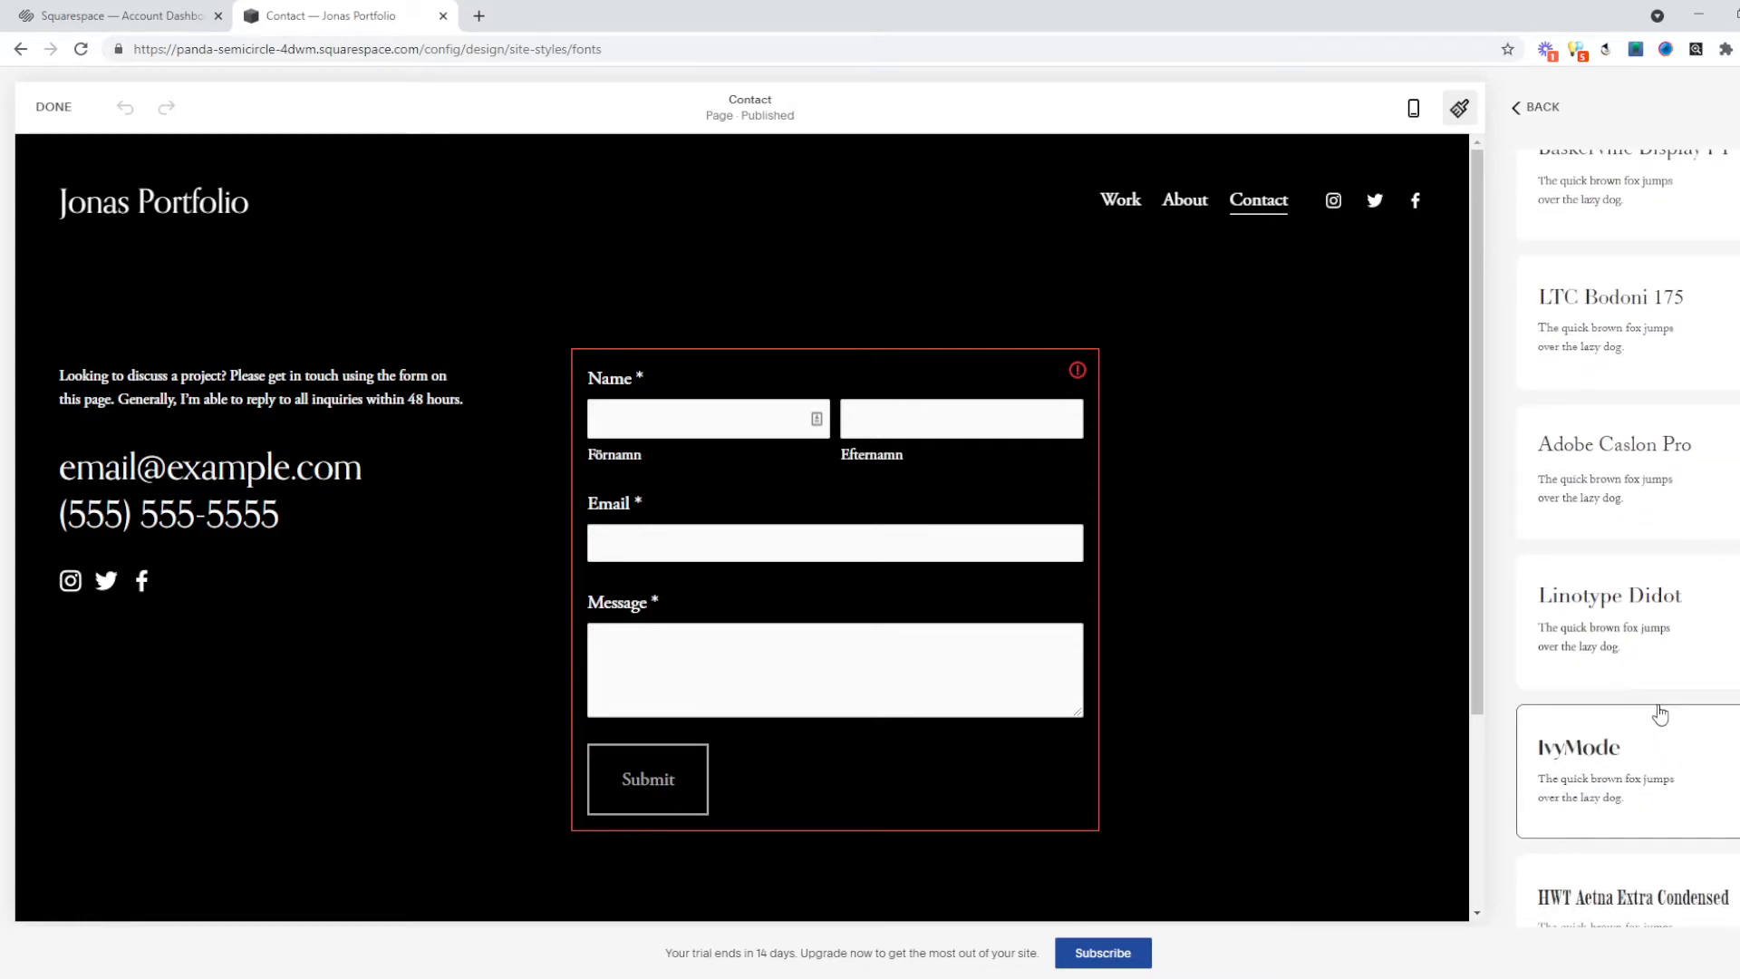
click(1631, 682)
scroll(1622, 653, down, 4)
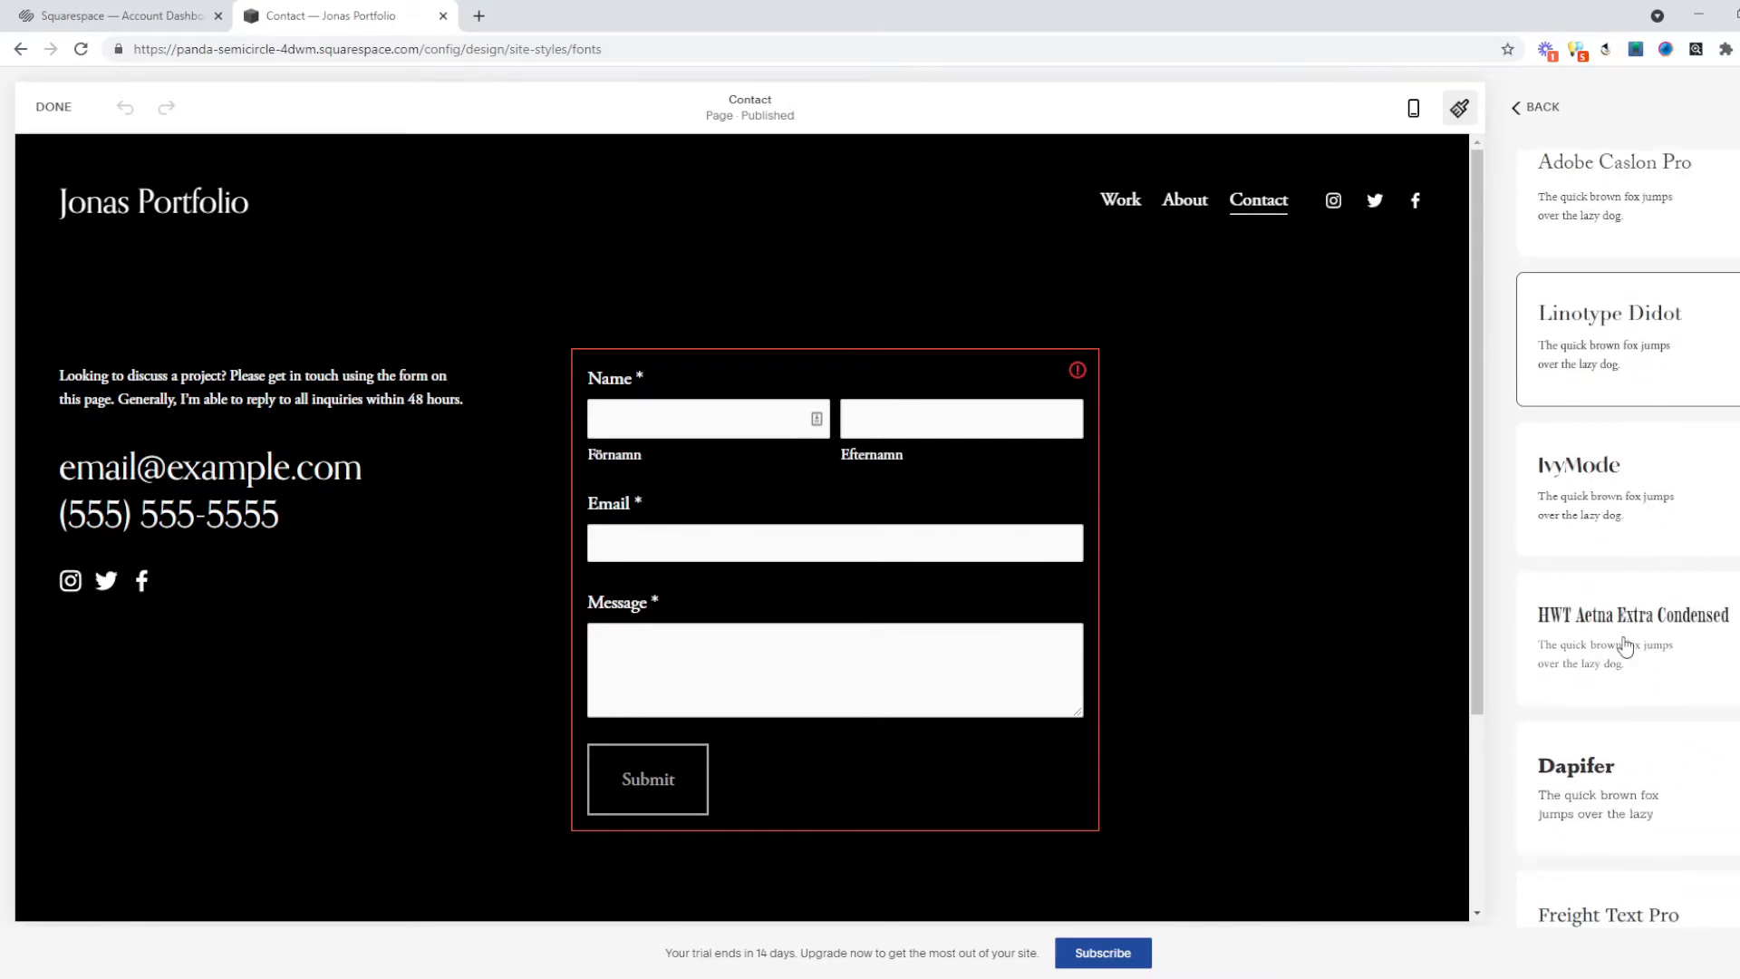
click(1622, 650)
scroll(1613, 689, up, 12)
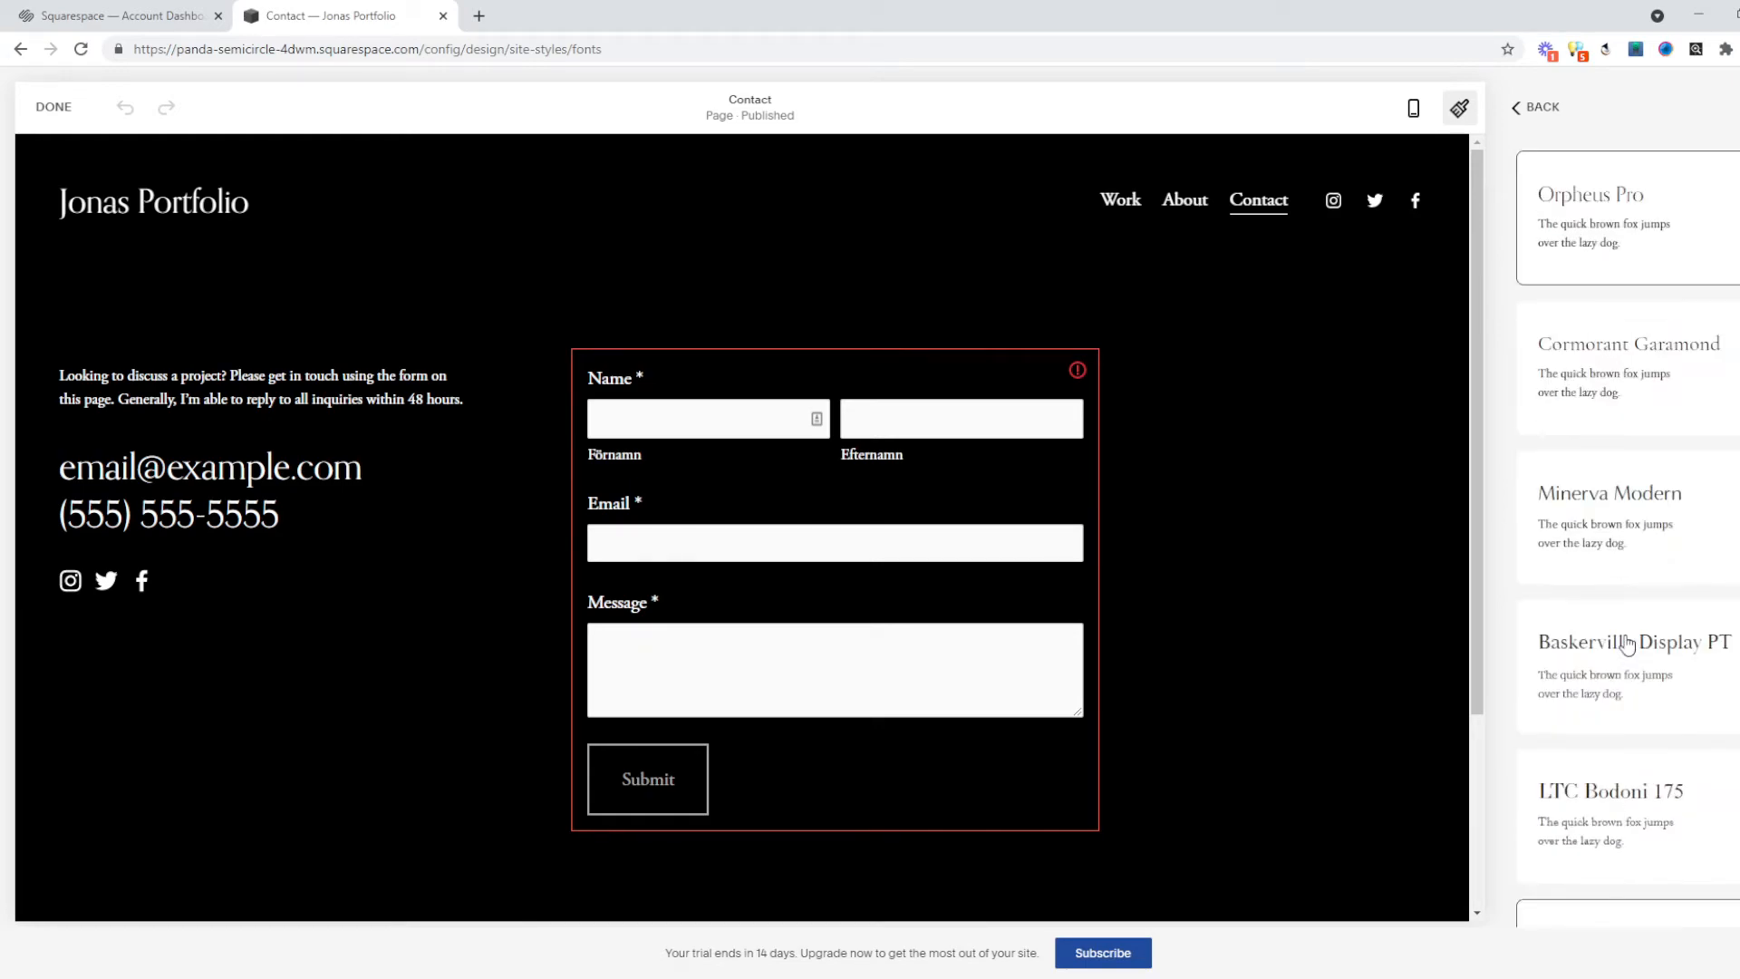
Apply the Futura PT sans-serif font pack and return to the Fonts overview.
click(1549, 214)
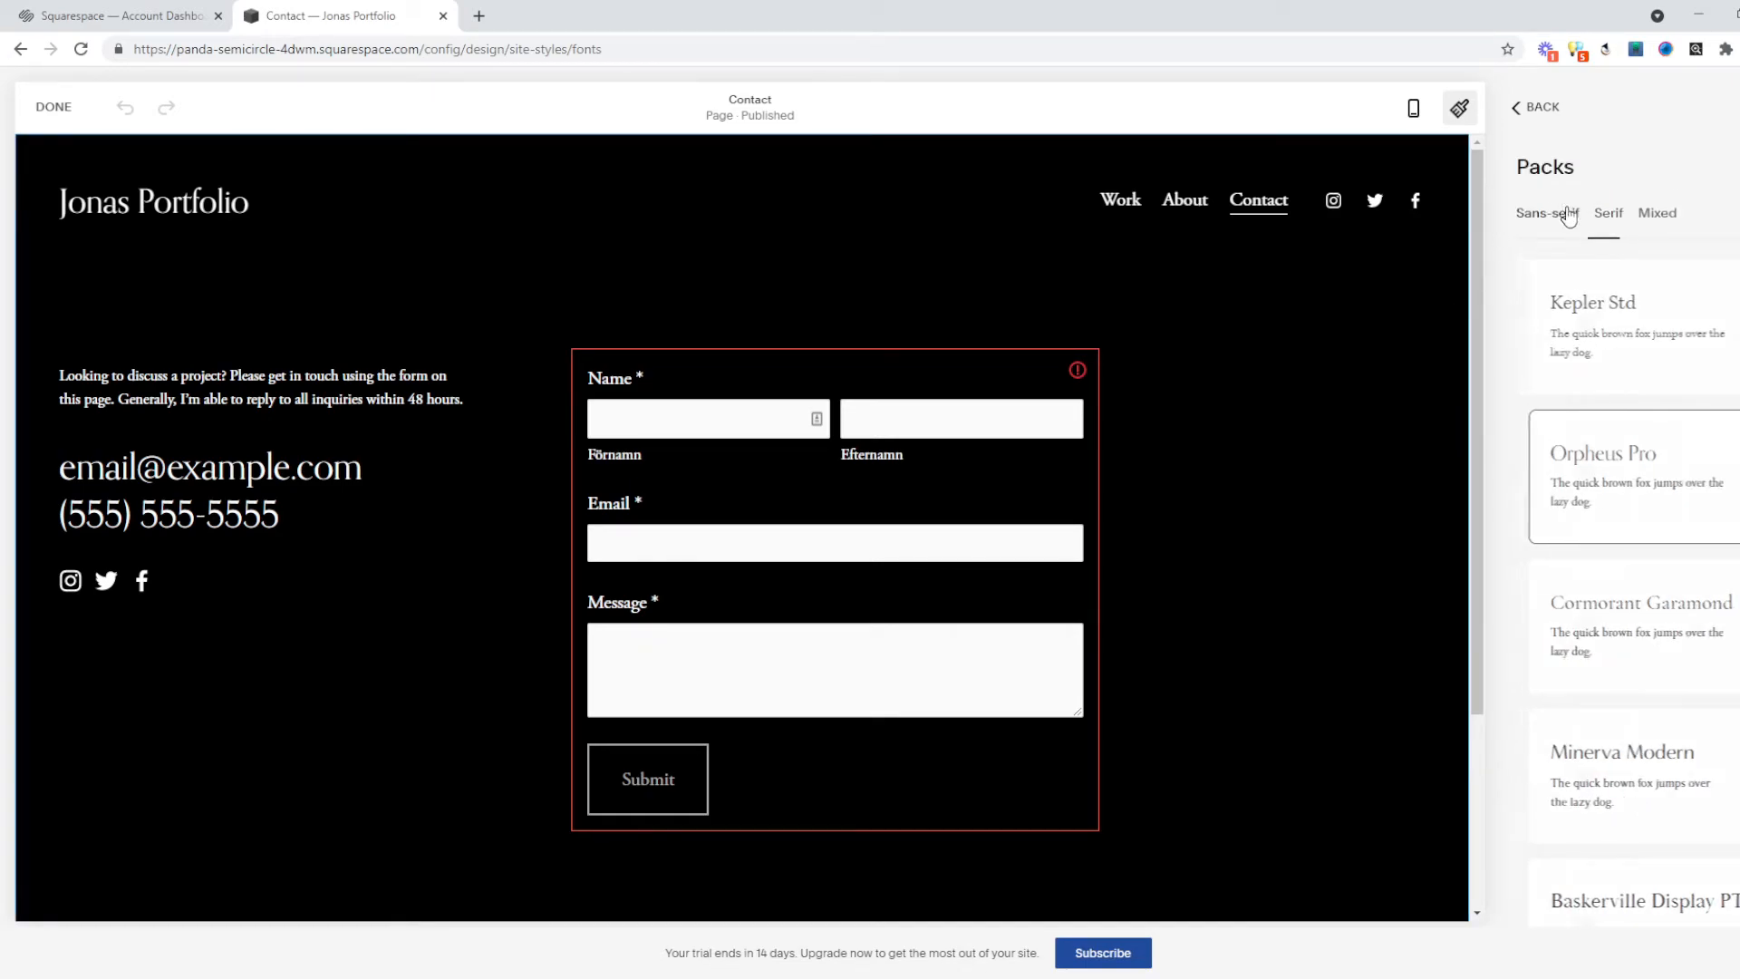
scroll(1631, 484, down, 9)
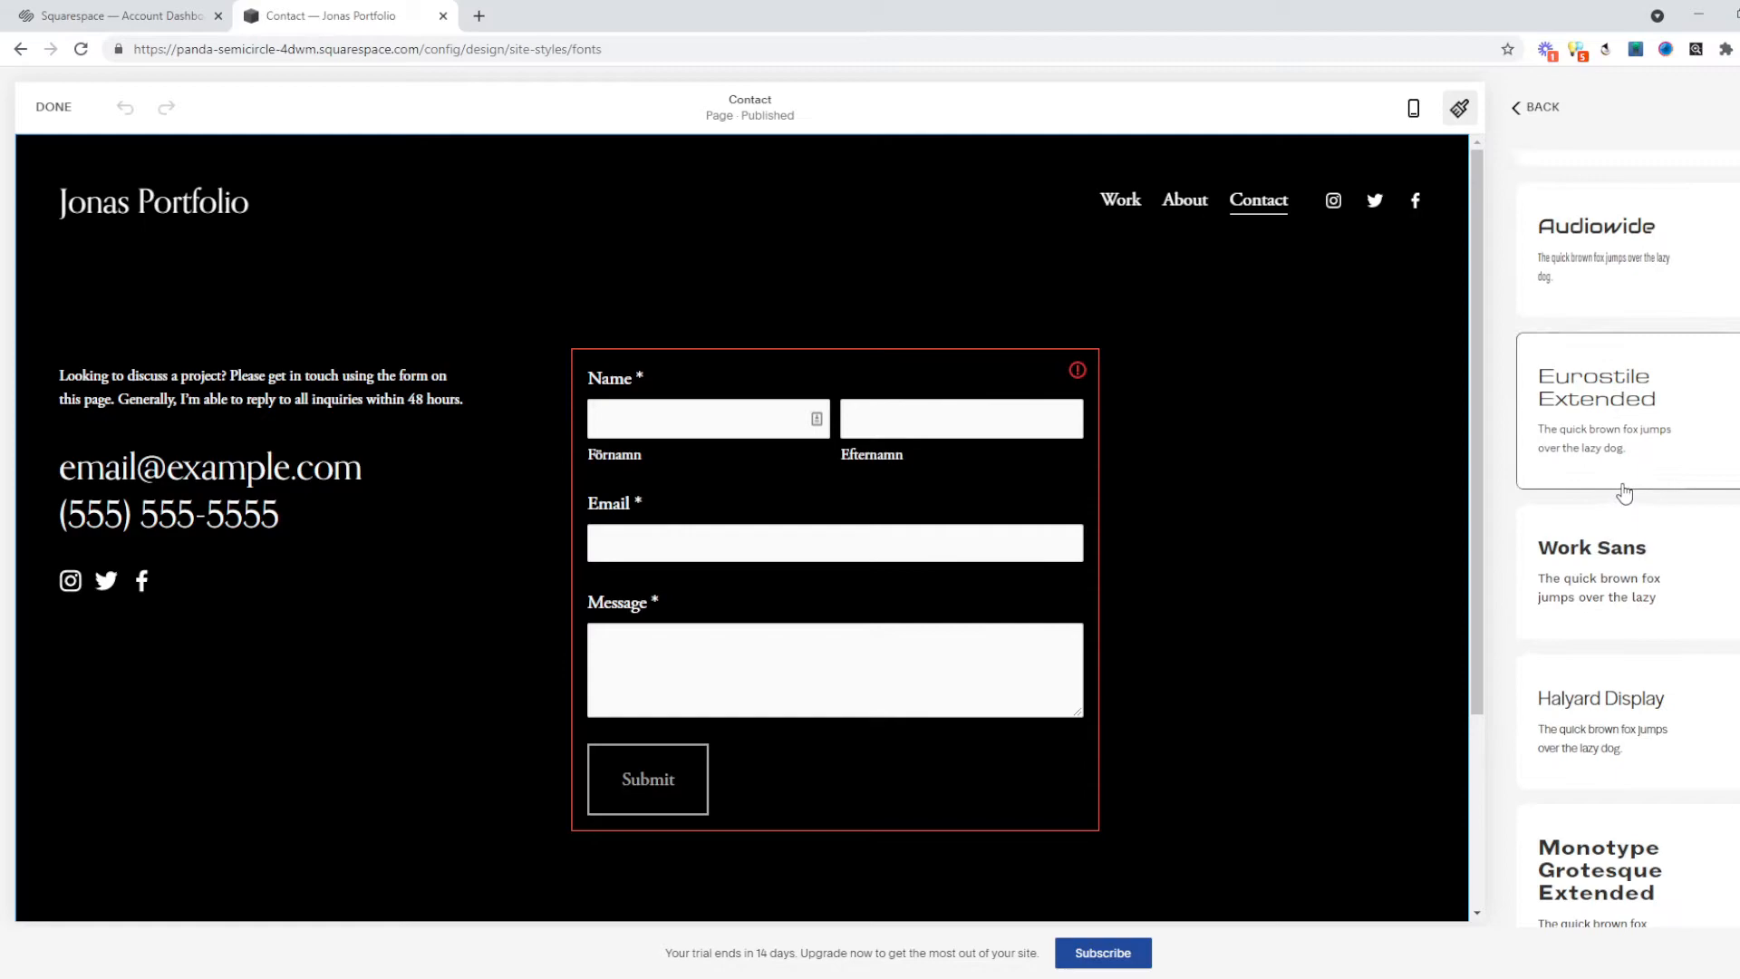
scroll(1618, 490, down, 6)
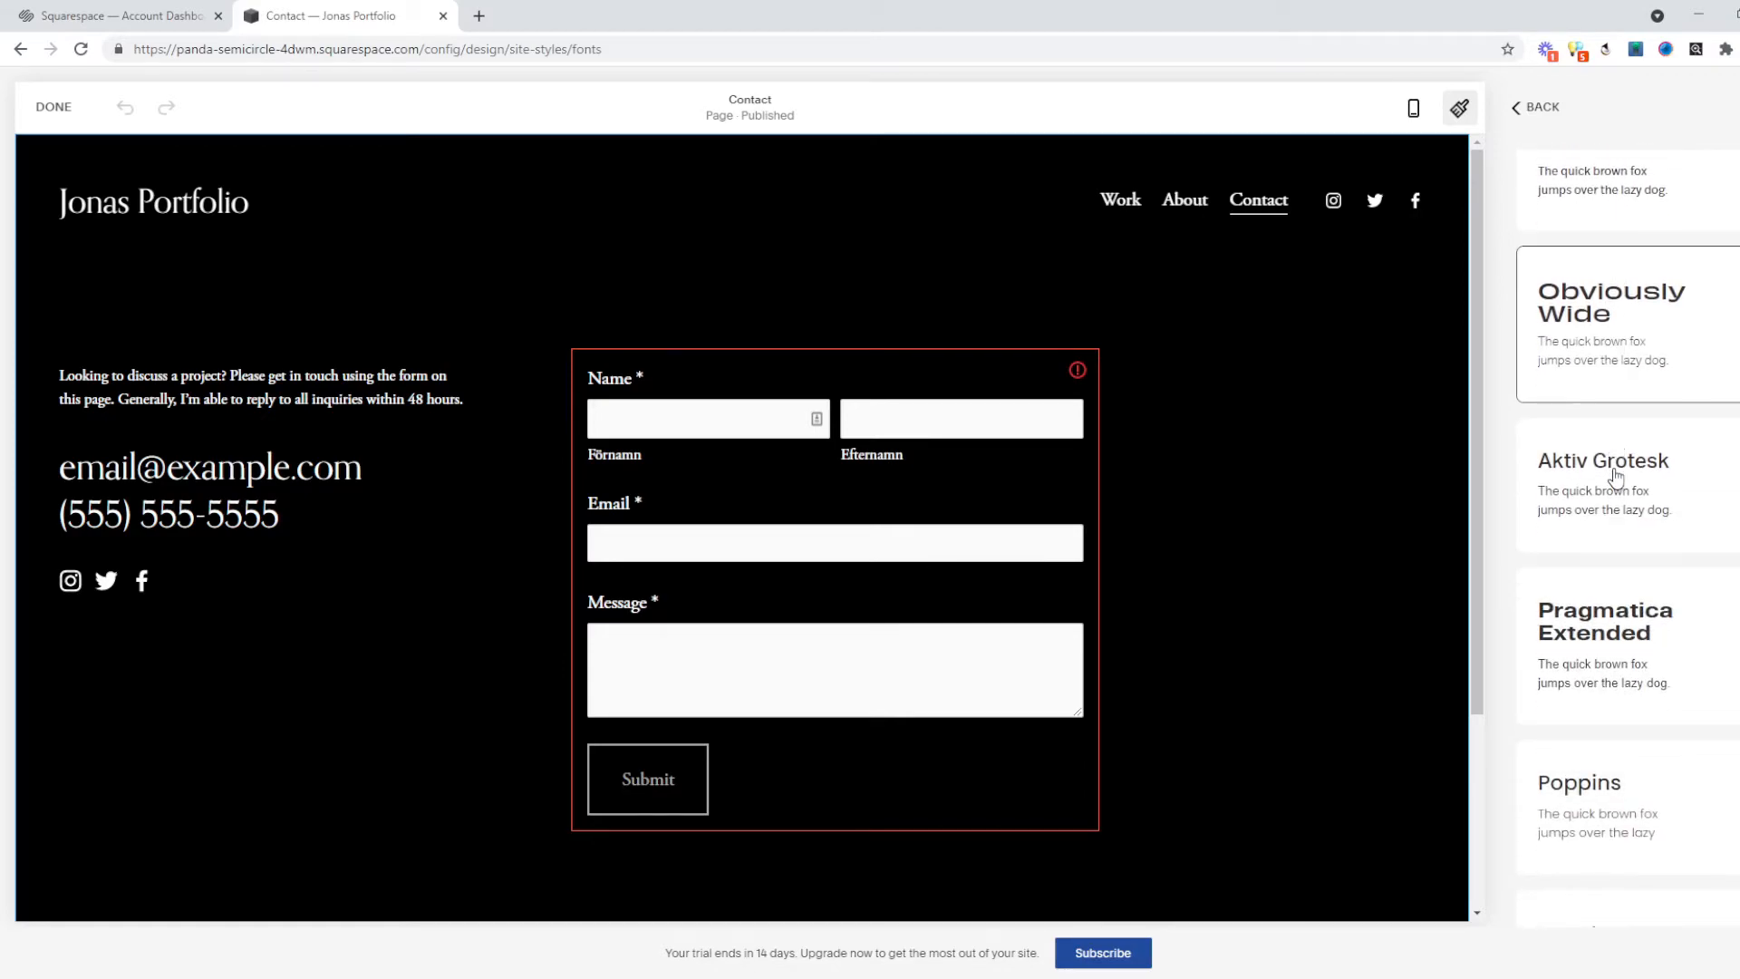
scroll(1625, 481, down, 4)
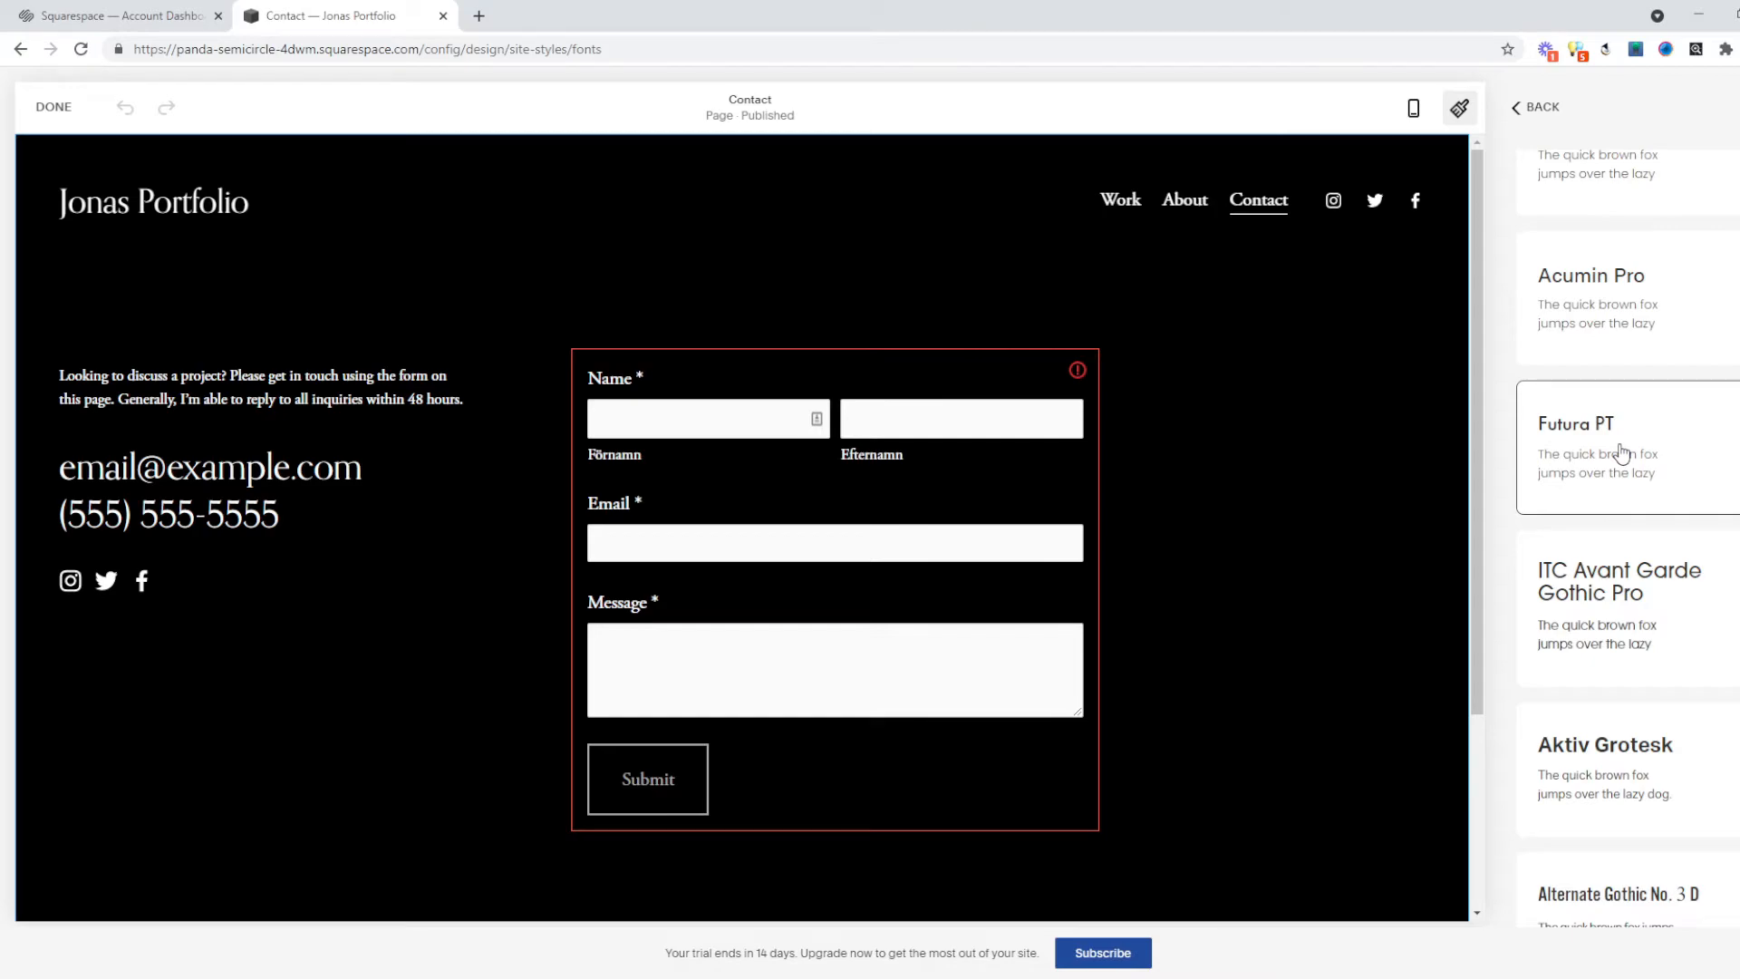
double_click(1621, 452)
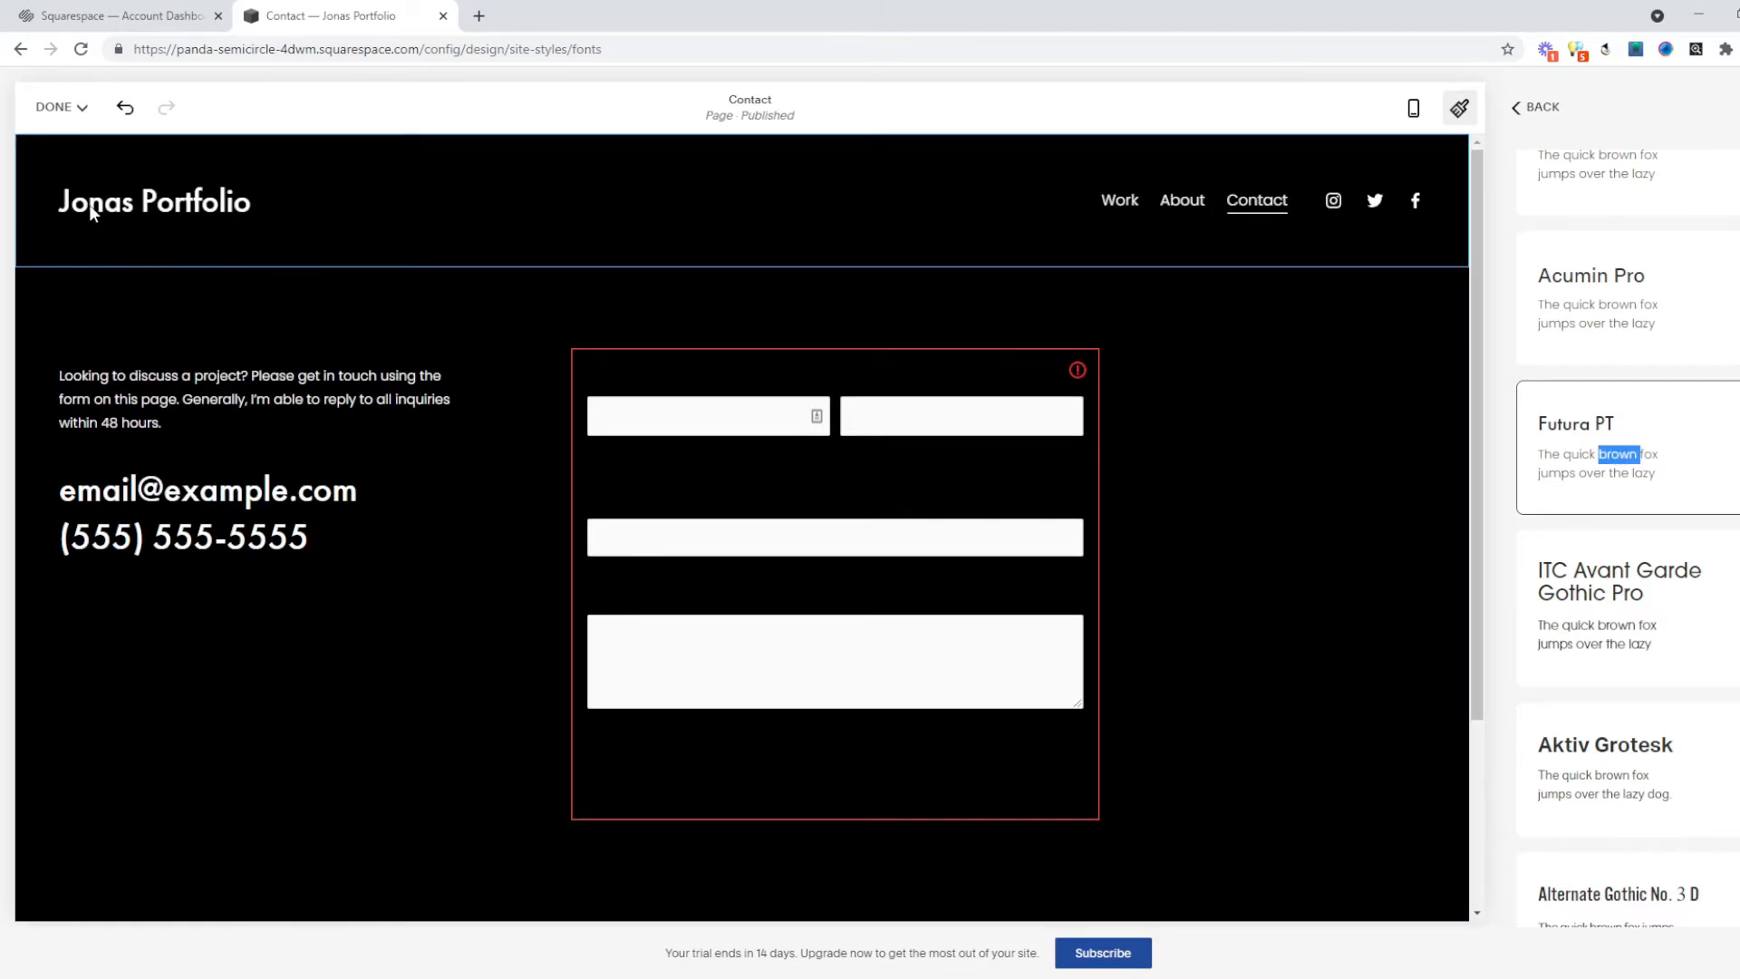
click(1537, 107)
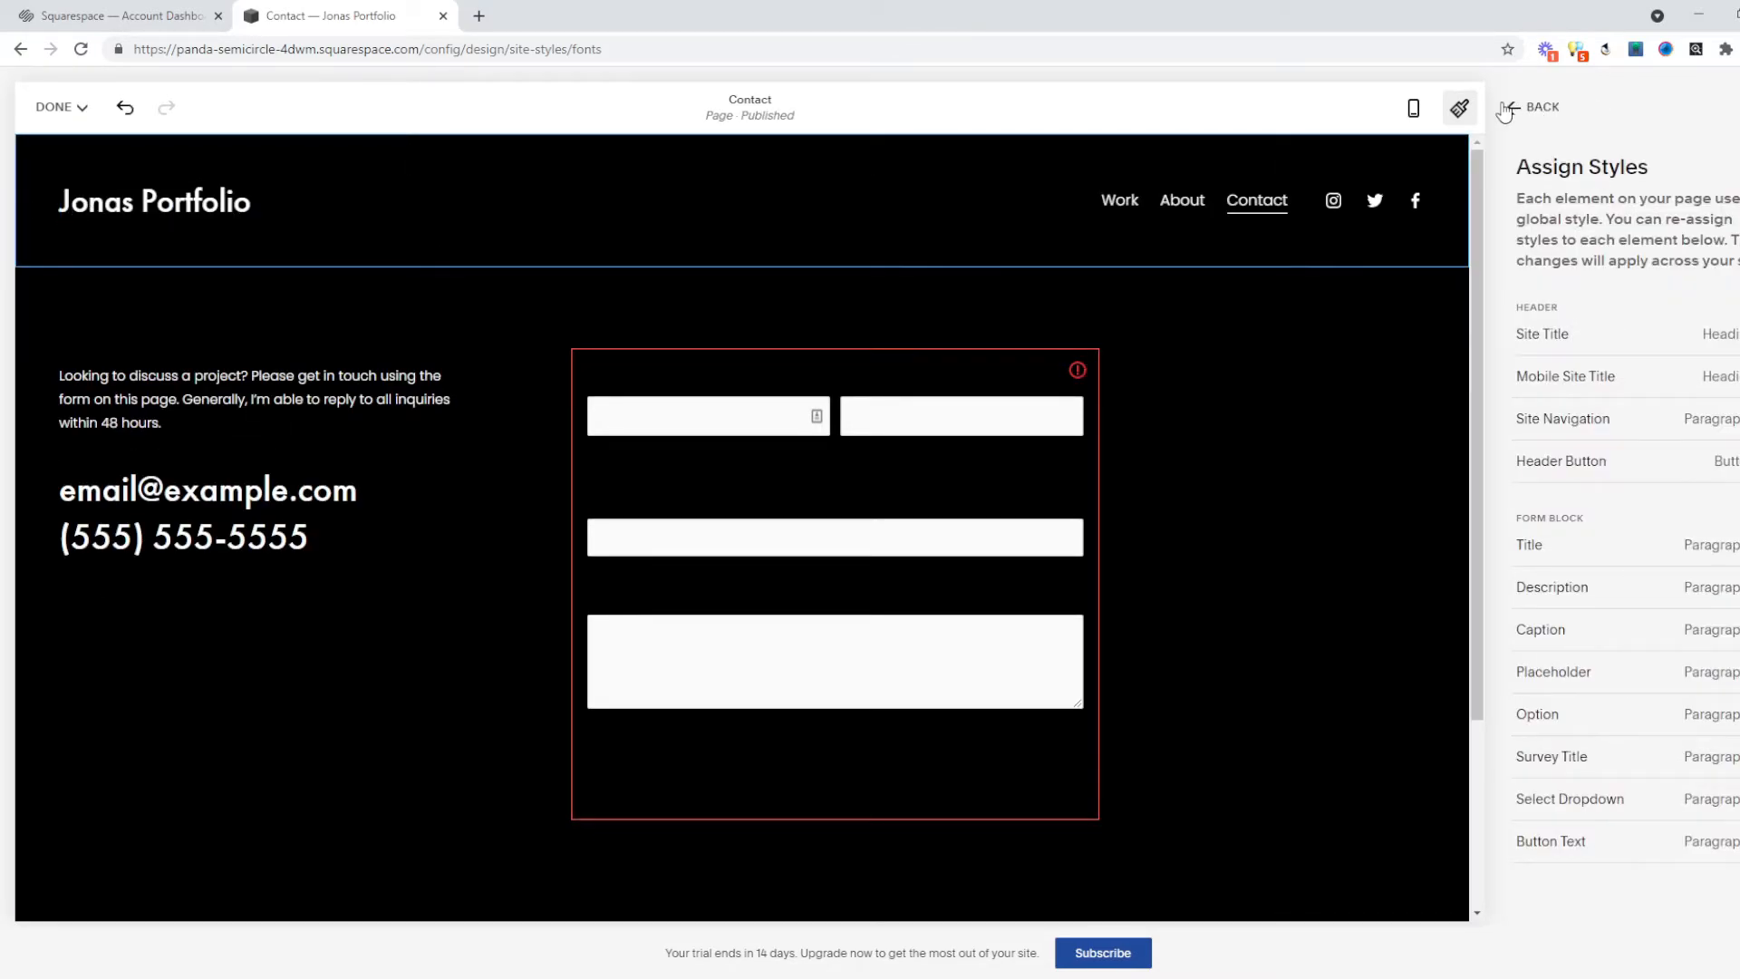
click(1536, 108)
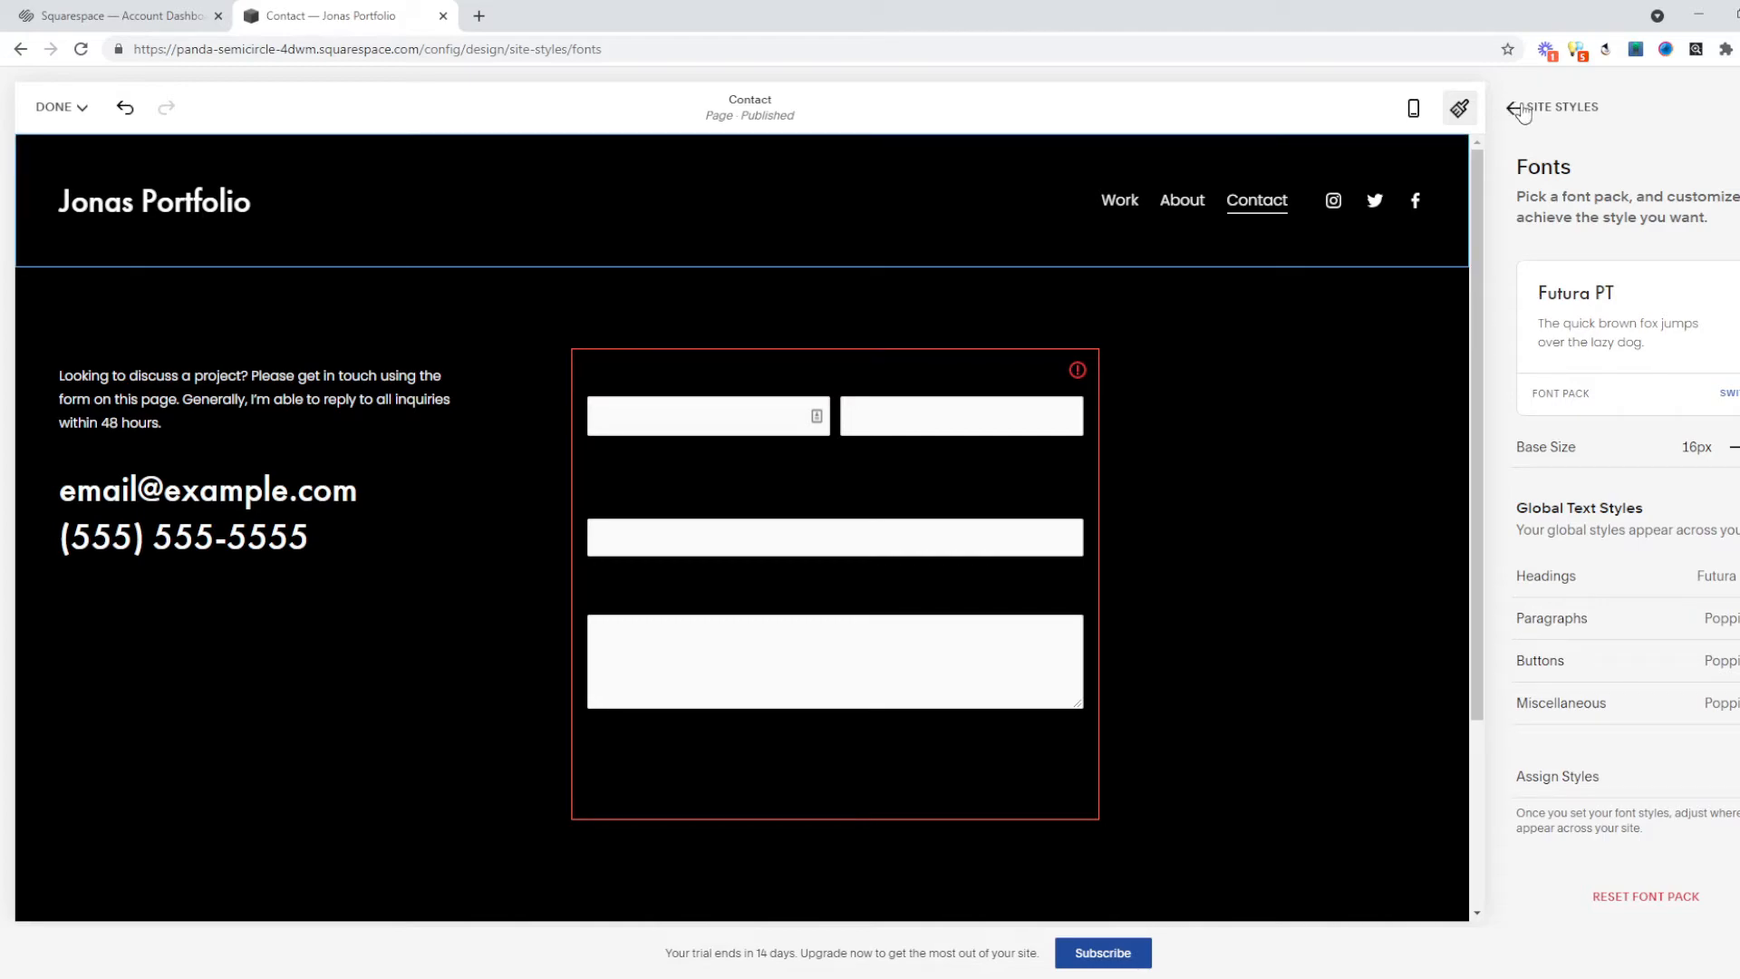
click(62, 106)
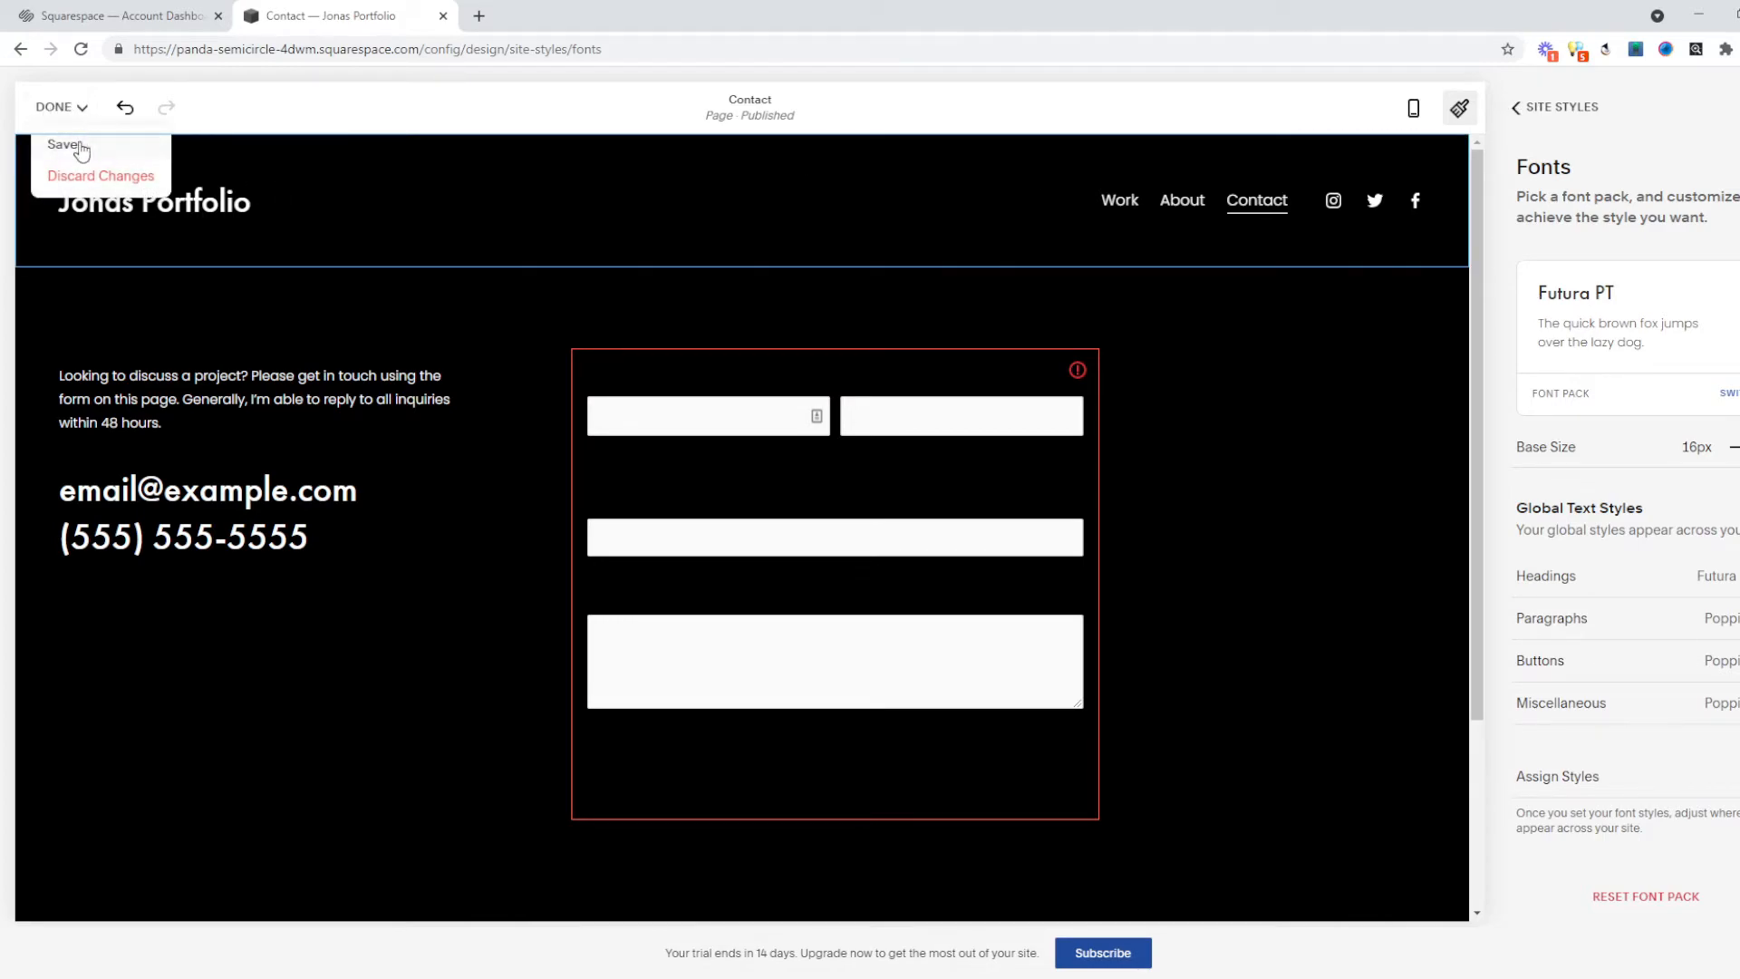
Save the Futura PT styling and preview the Work and About pages in the new font.
click(79, 141)
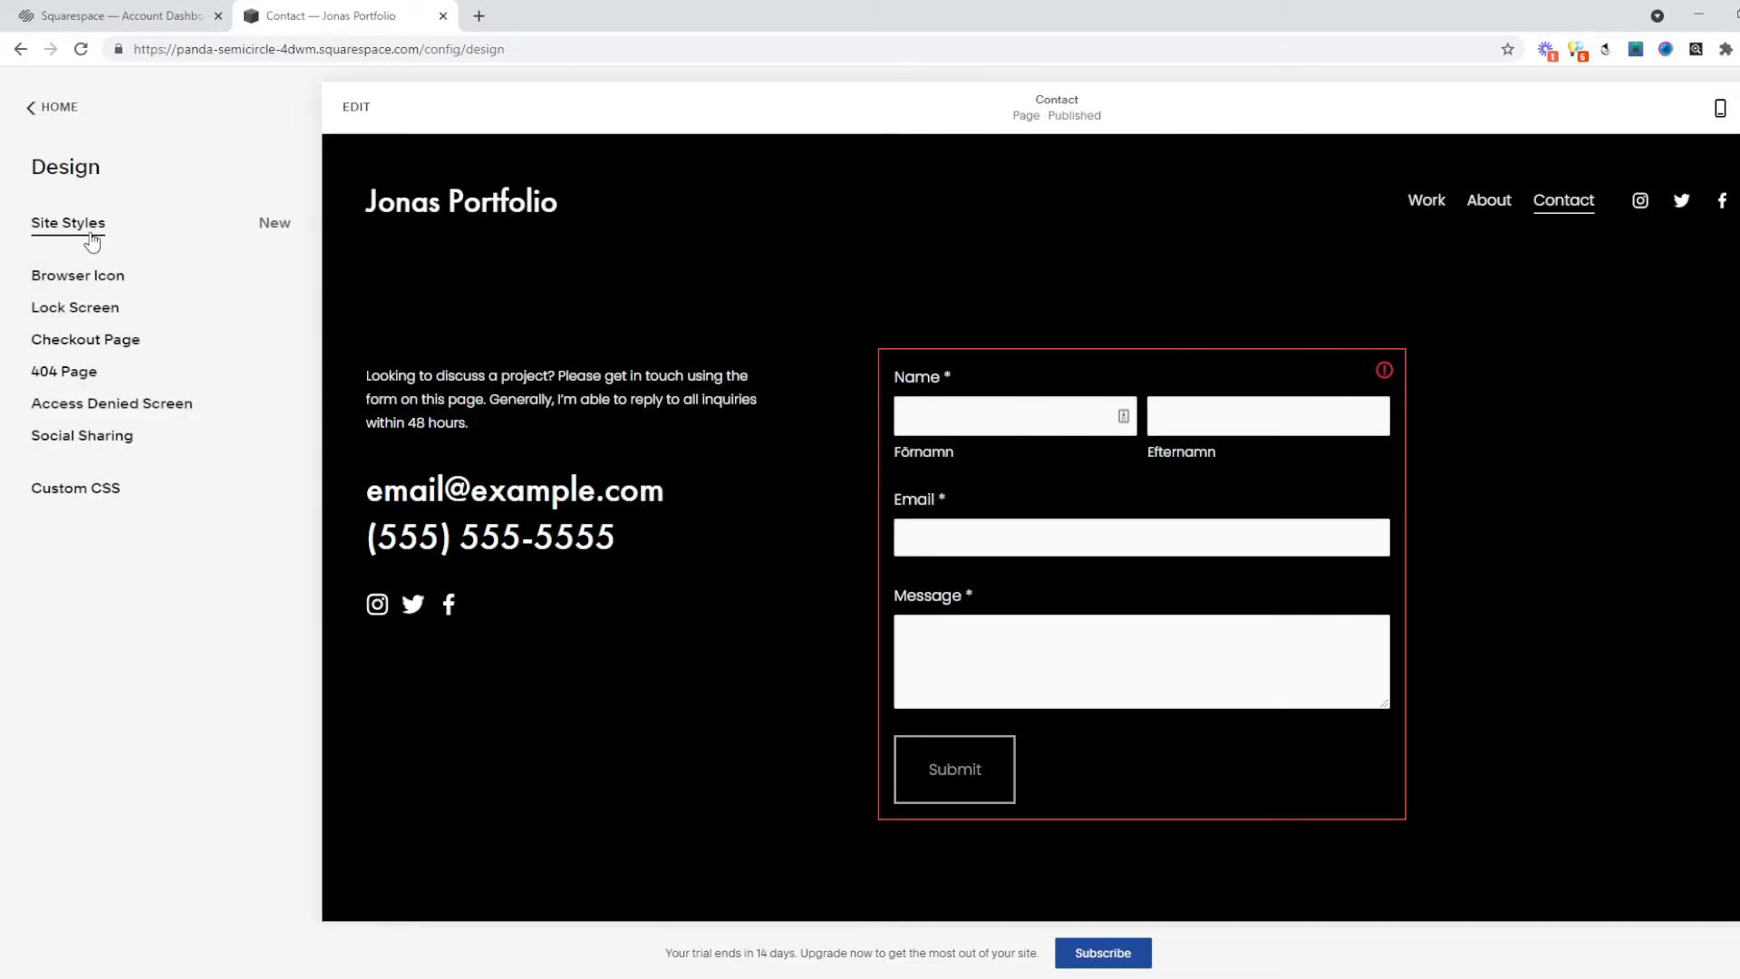
click(1430, 203)
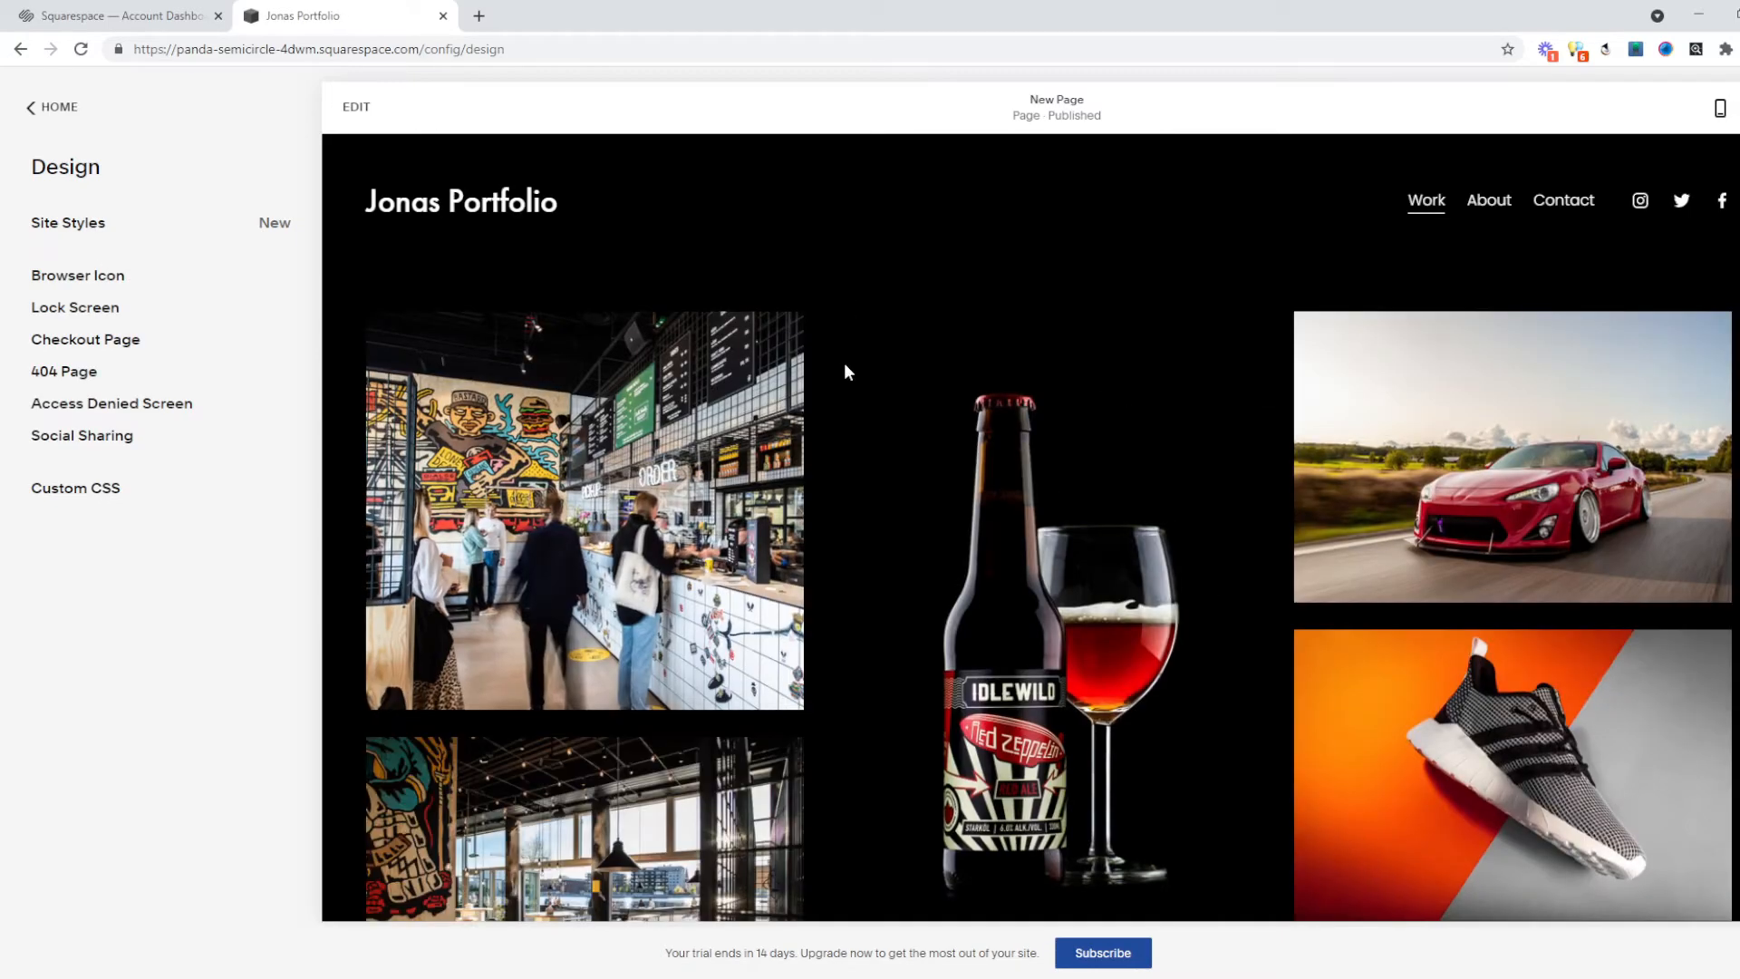
scroll(1033, 423, down, 6)
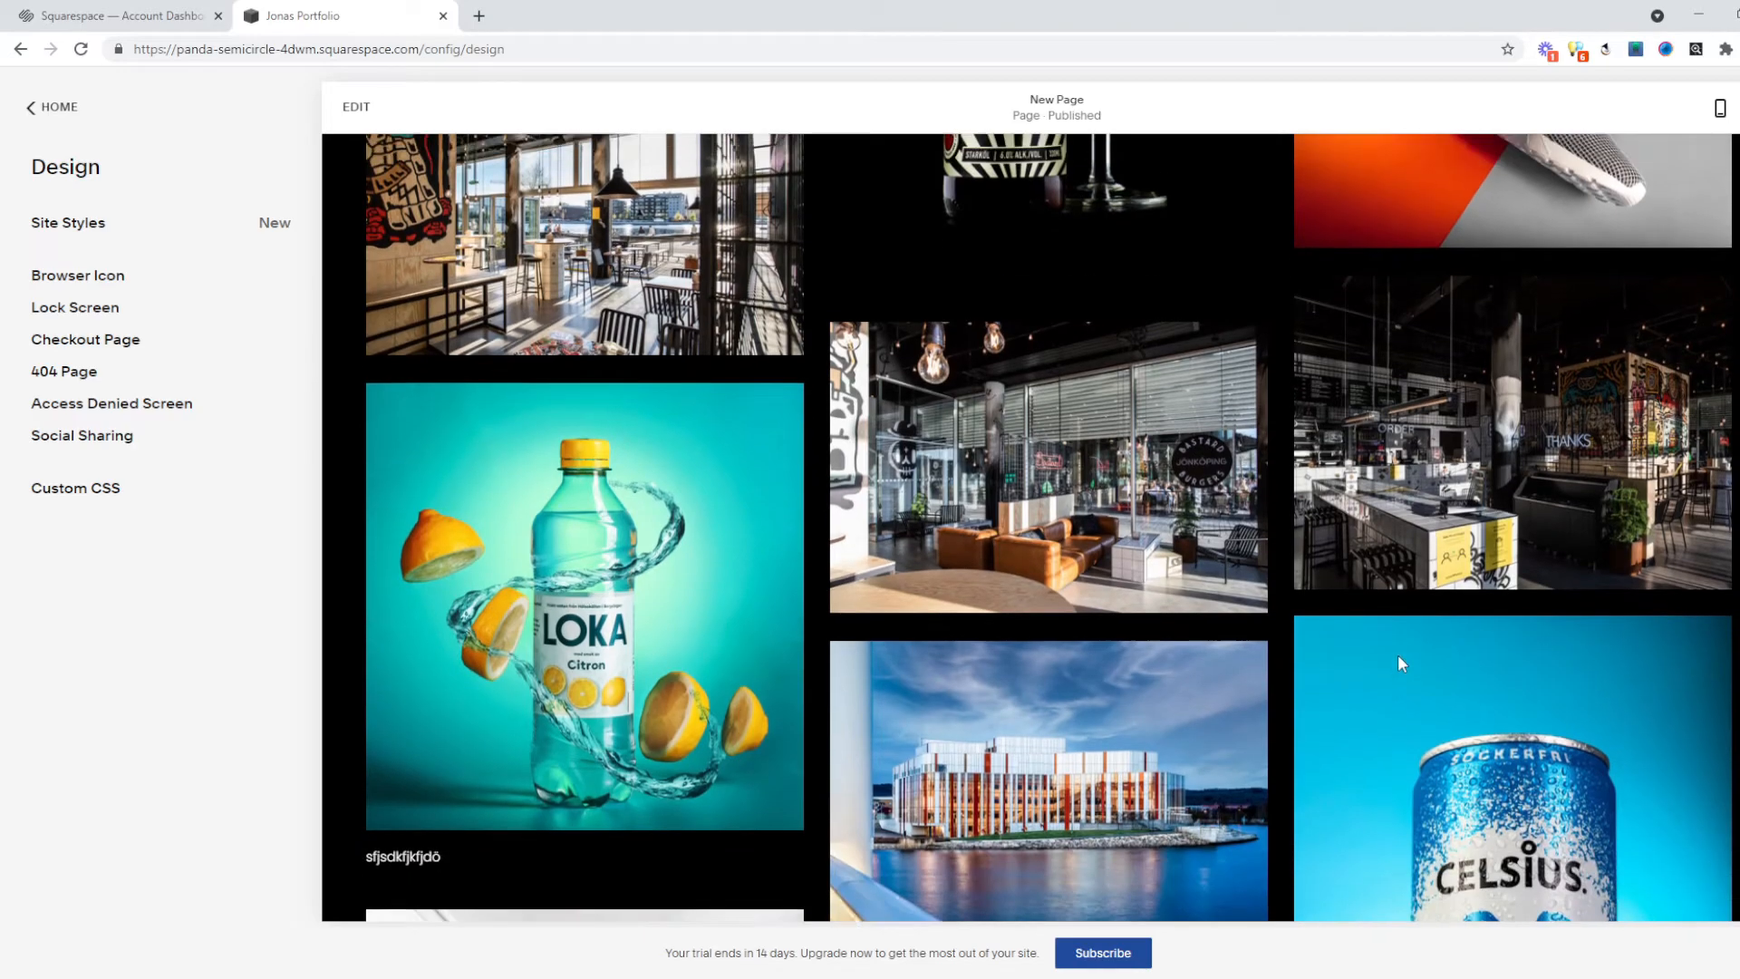
scroll(1397, 654, up, 7)
click(1485, 199)
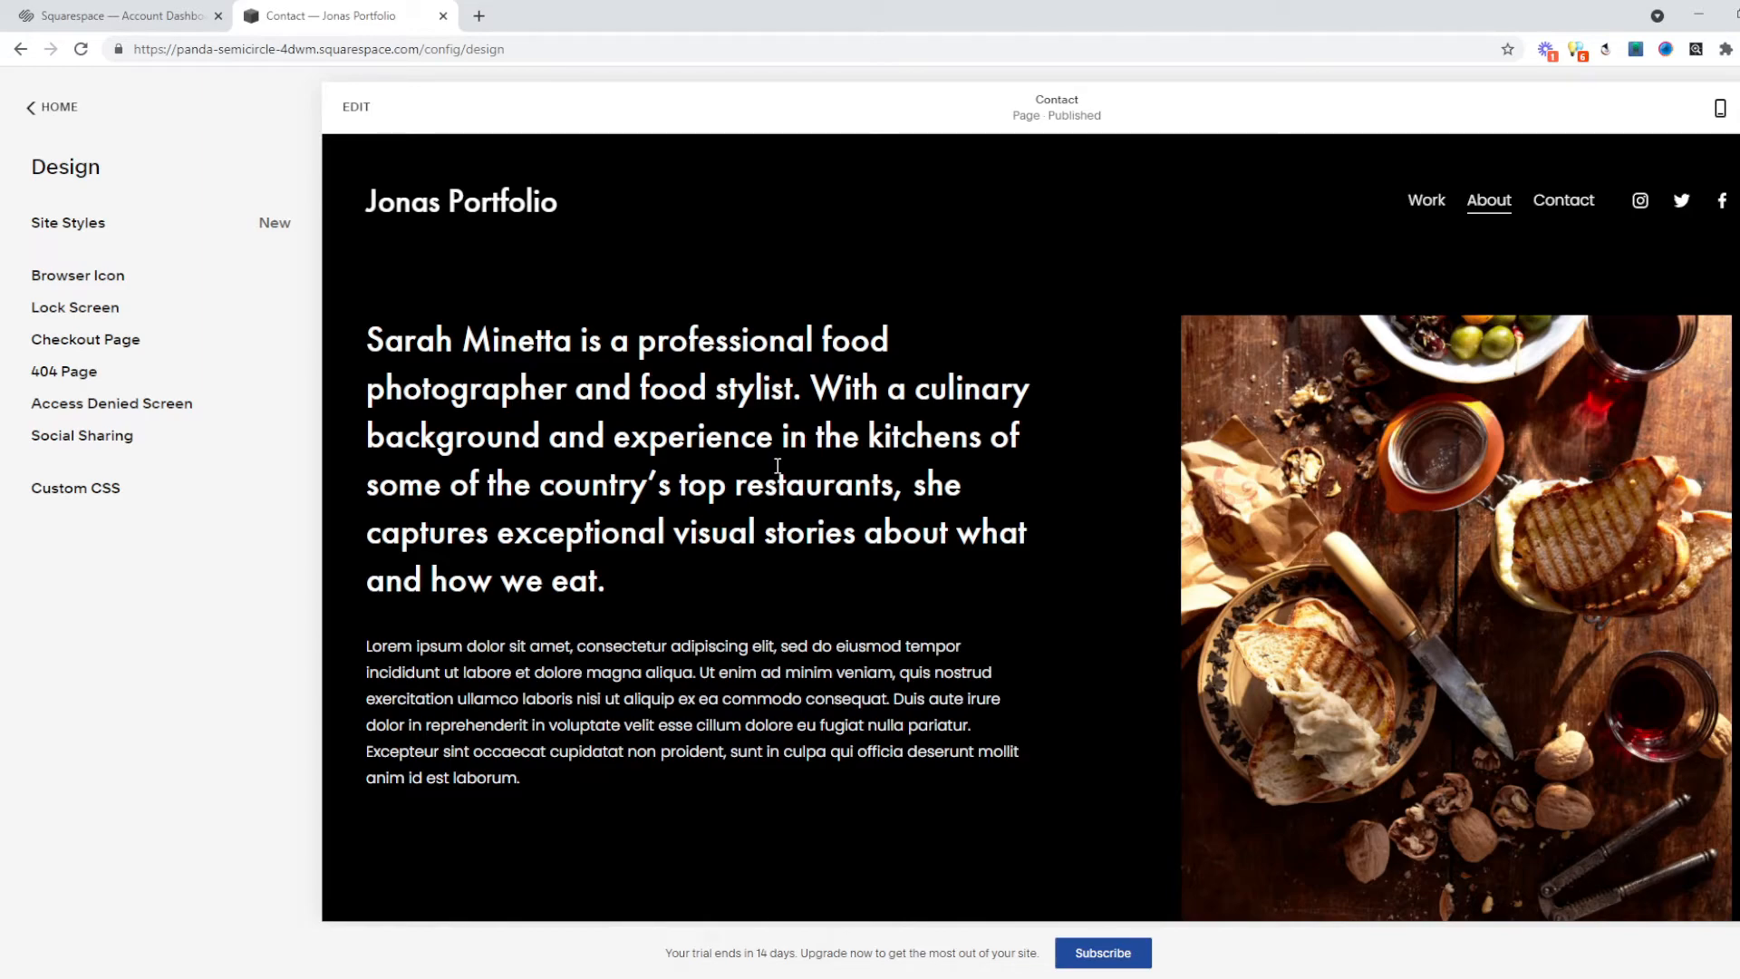
scroll(778, 465, down, 2)
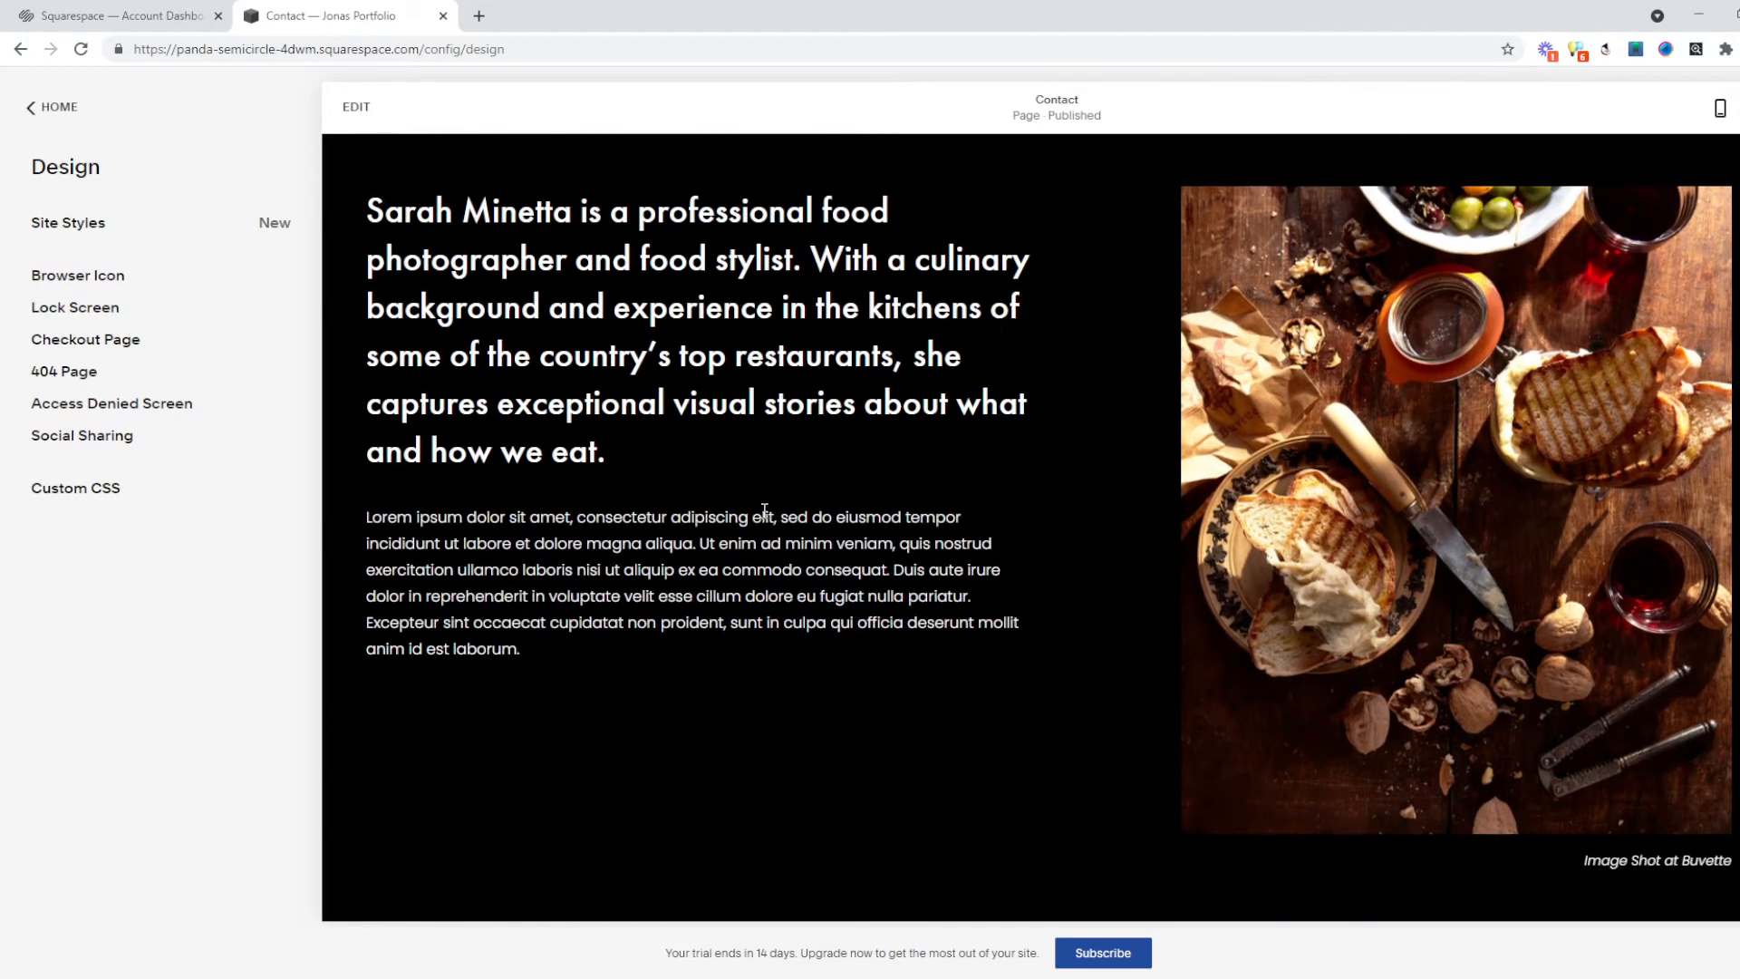
scroll(867, 503, up, 2)
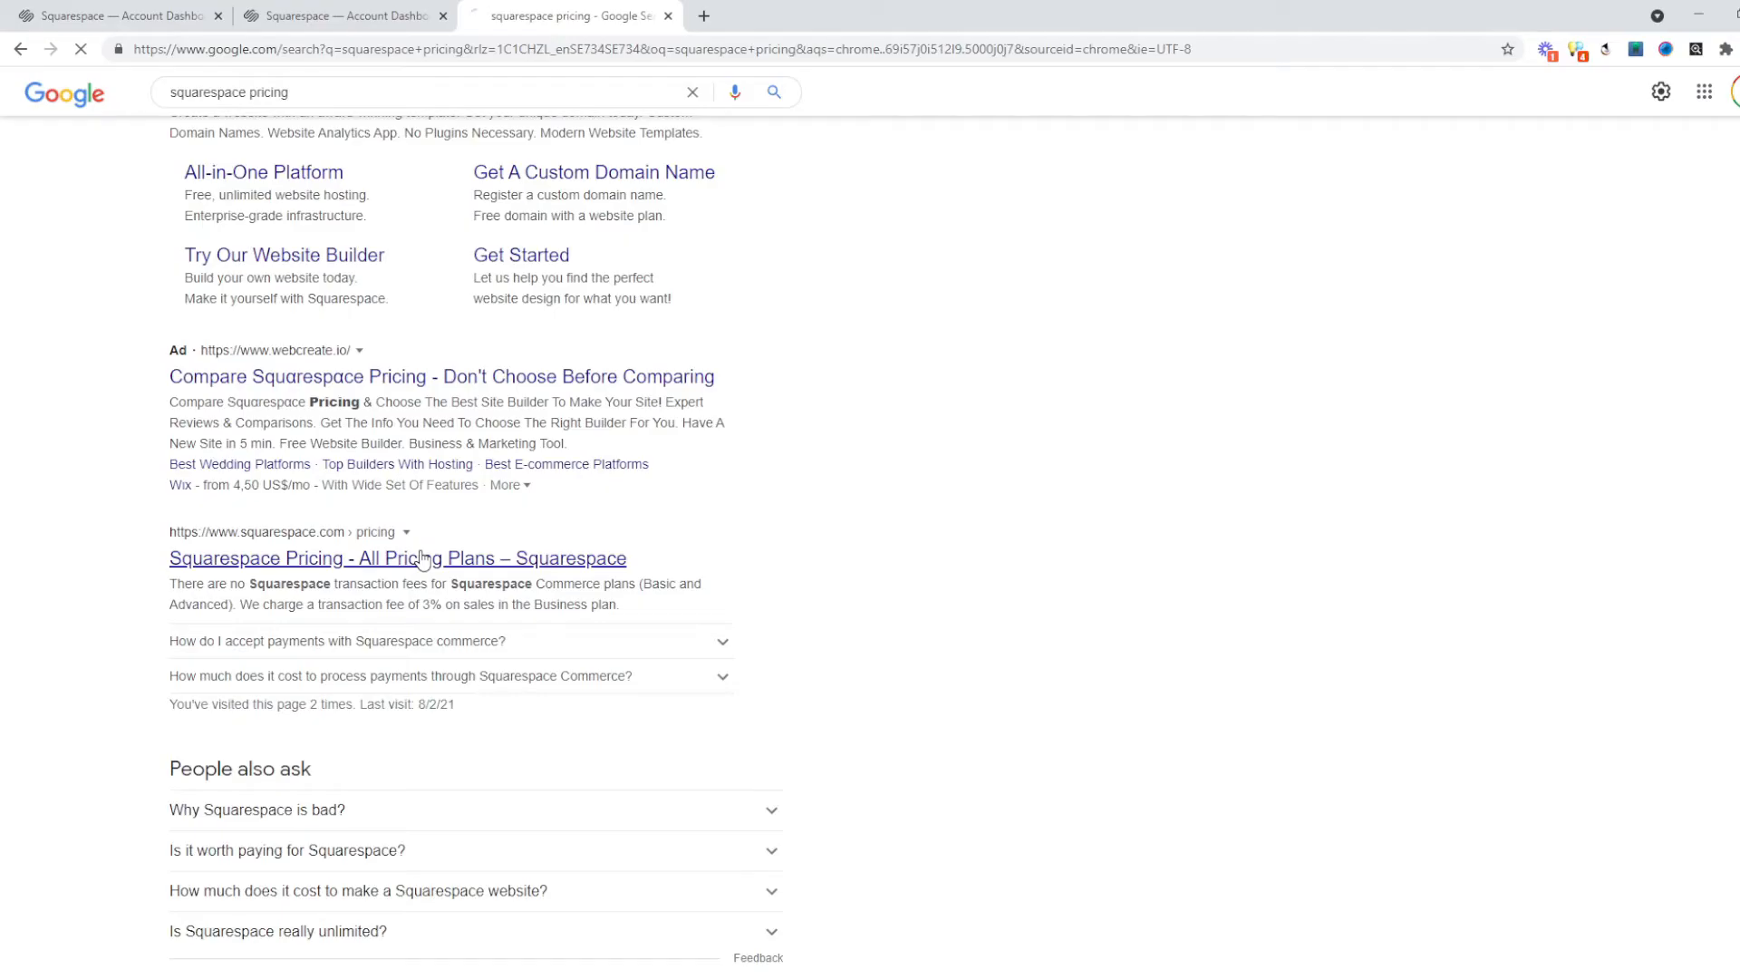
Open the Squarespace pricing page and look over the $12, $18, $26 and $40 annual plans.
click(424, 556)
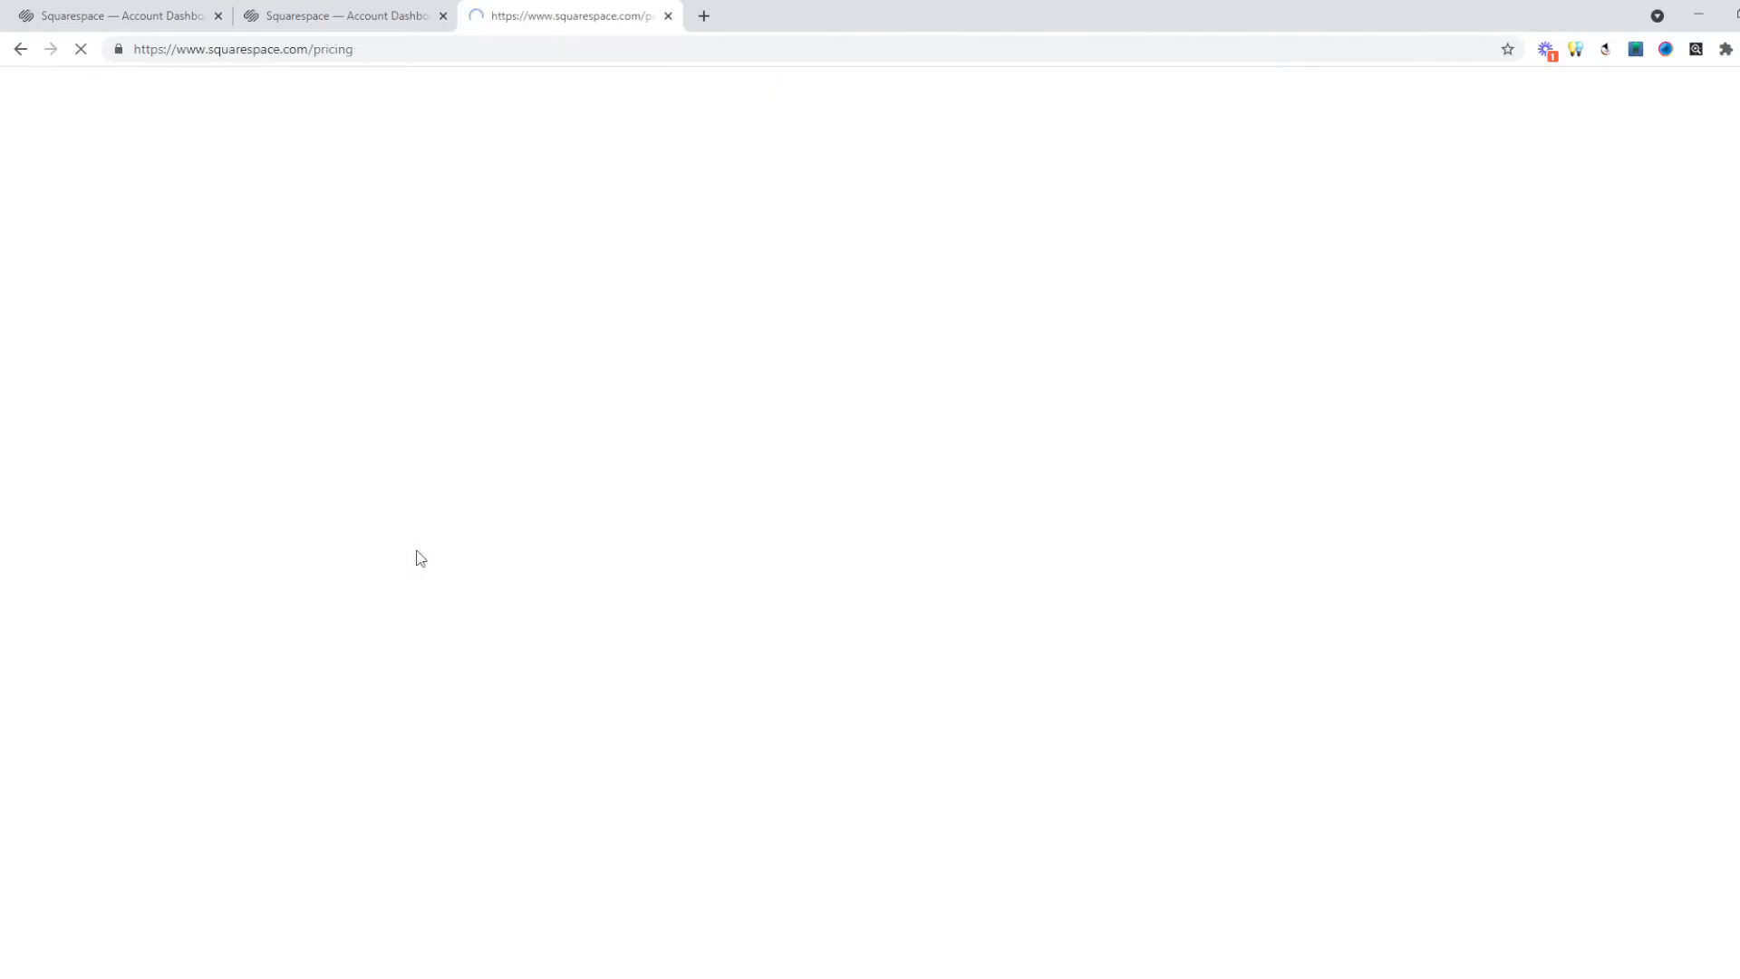
scroll(683, 408, down, 2)
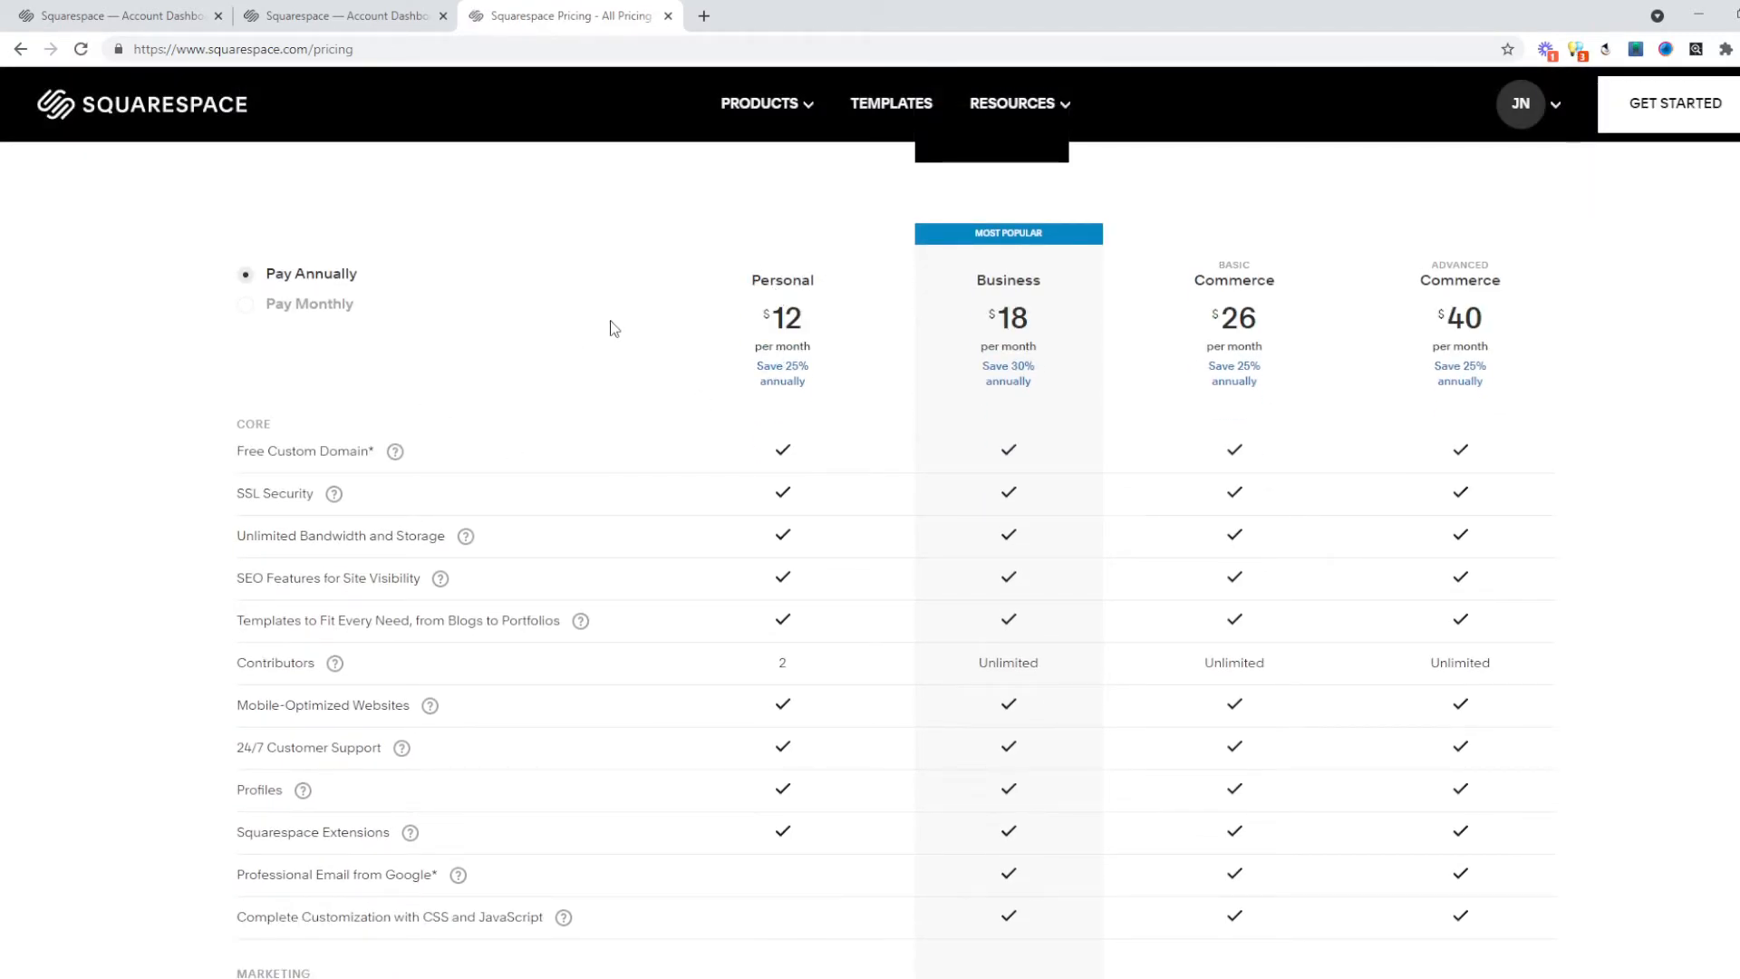
mouse_move(331, 461)
mouse_move(337, 666)
mouse_move(302, 799)
scroll(824, 776, down, 2)
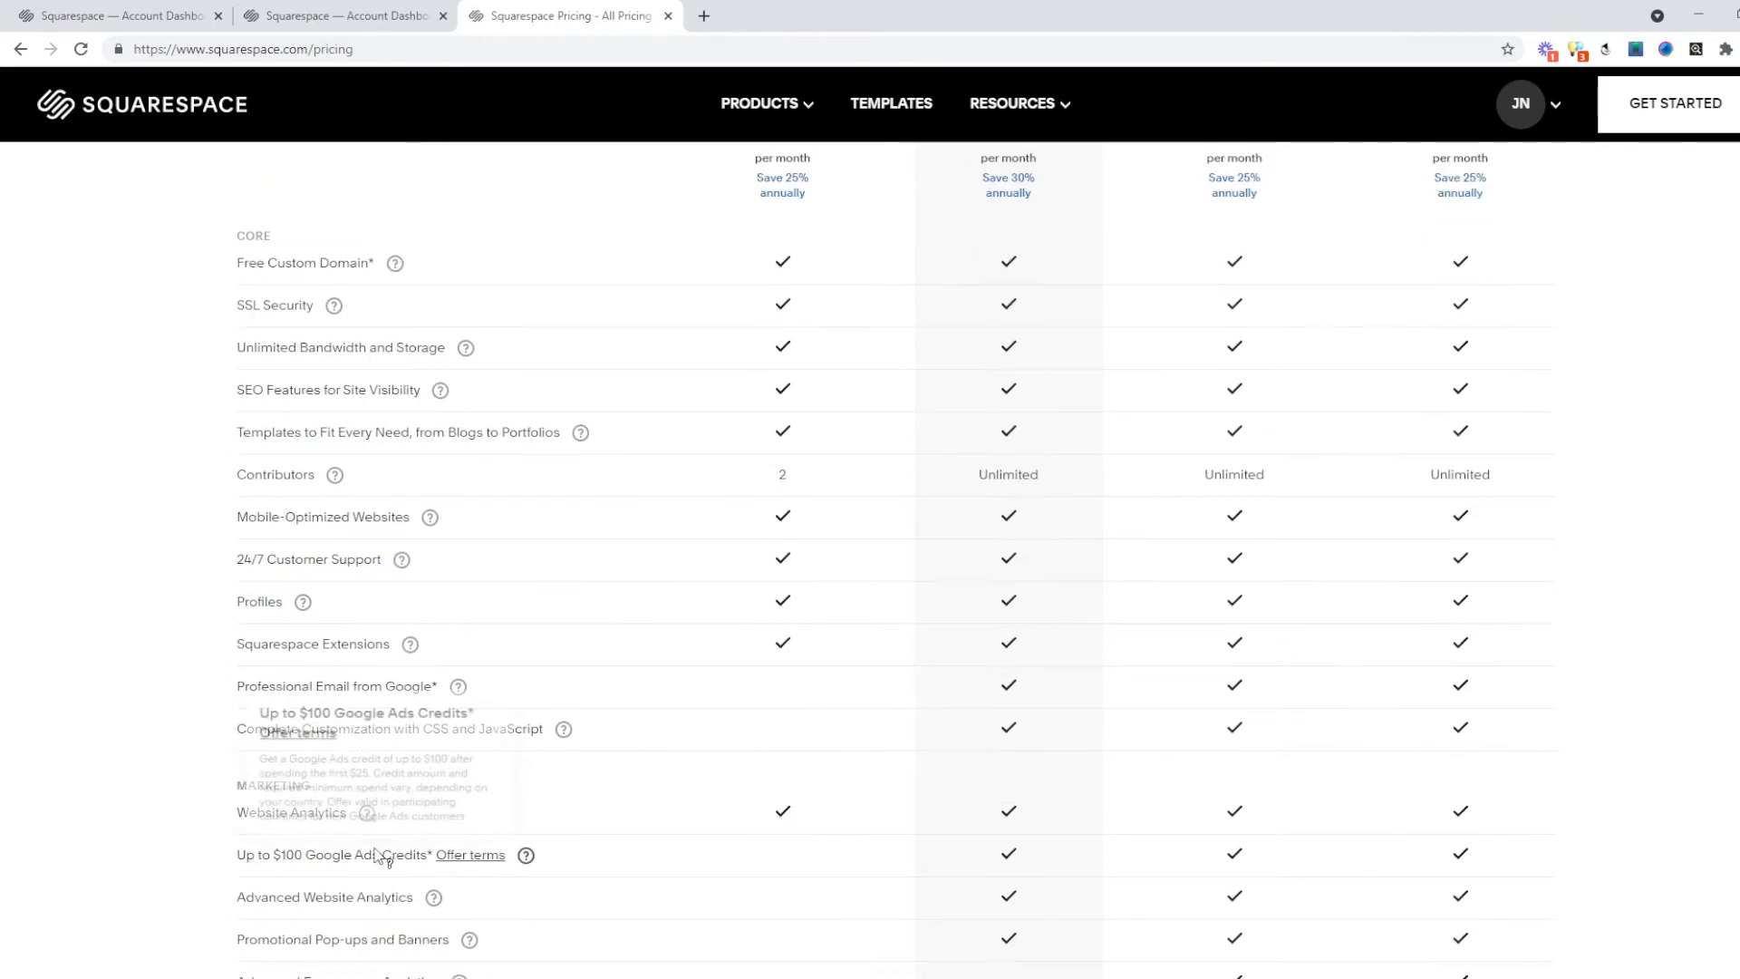
mouse_move(367, 814)
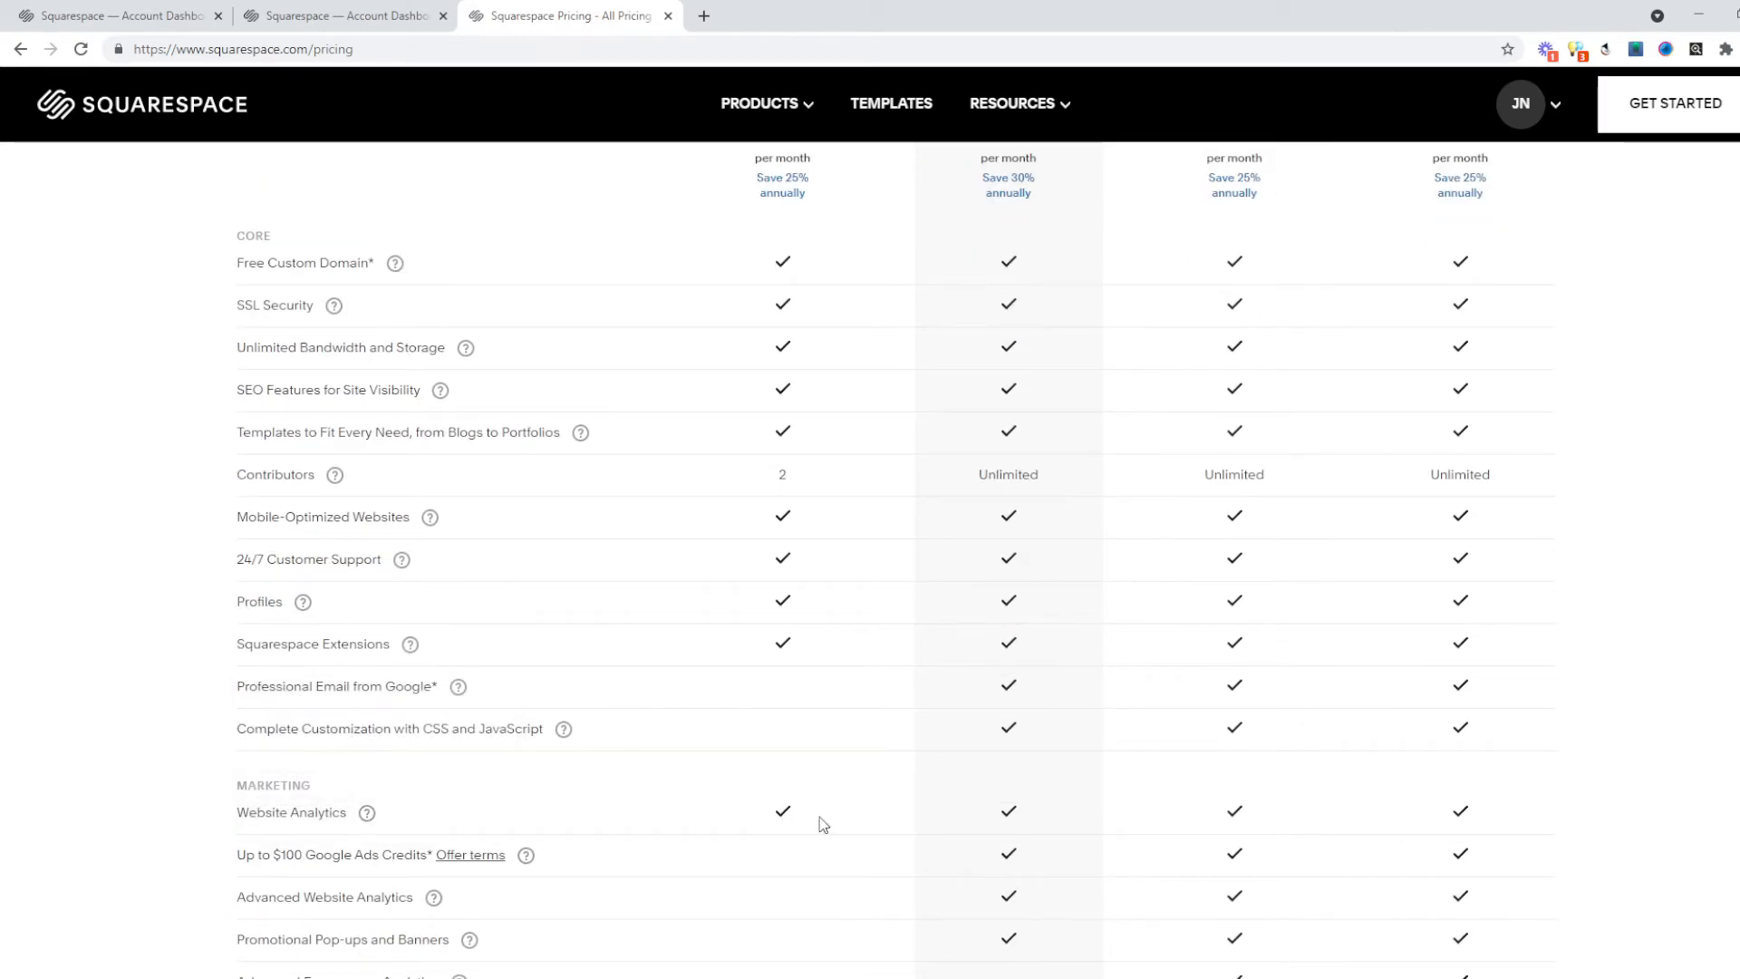
scroll(867, 809, down, 4)
scroll(870, 806, down, 3)
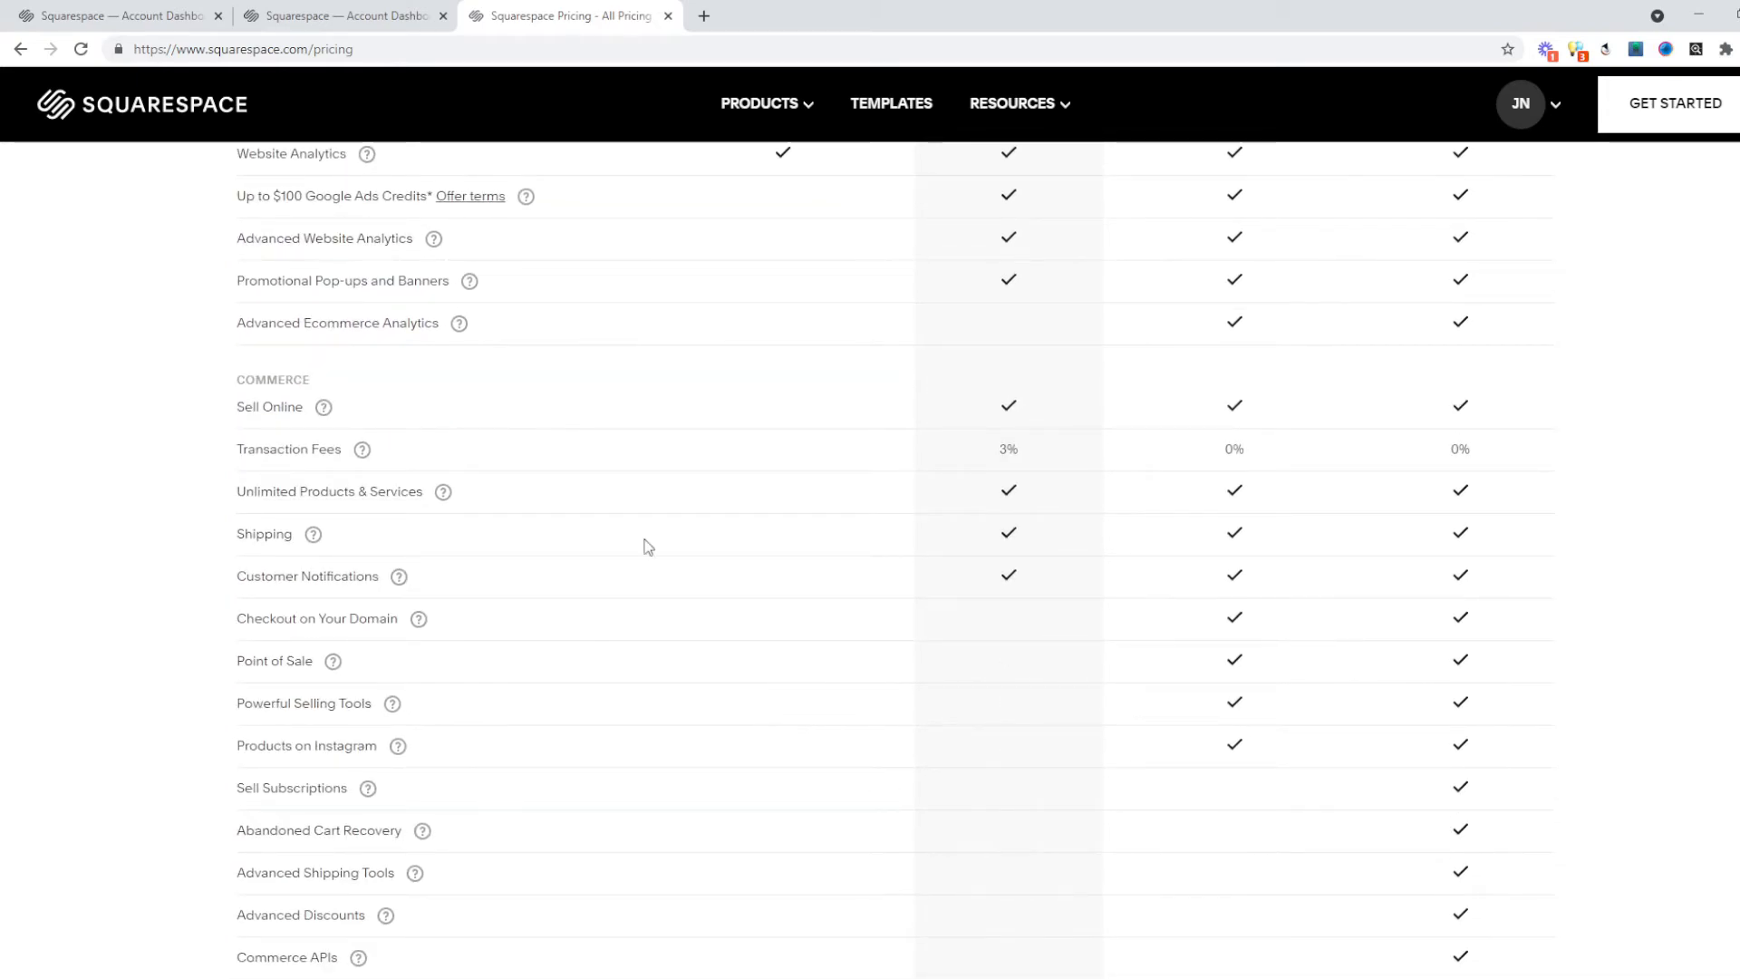
mouse_move(290, 405)
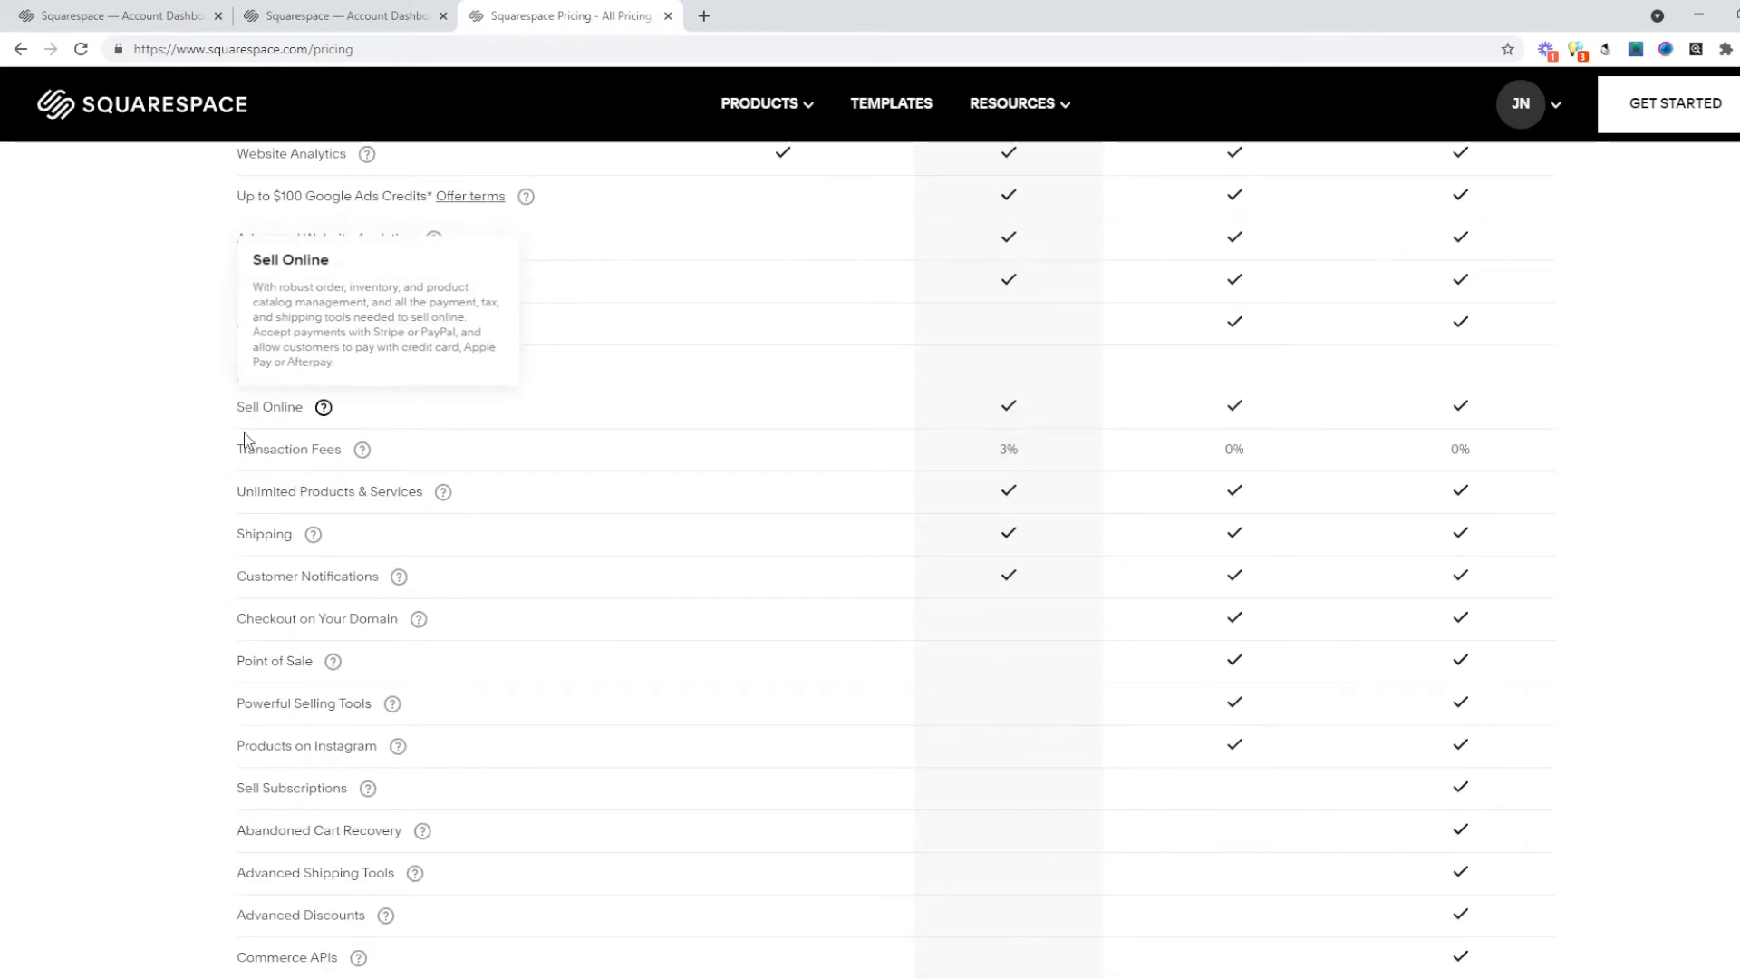
scroll(712, 436, down, 3)
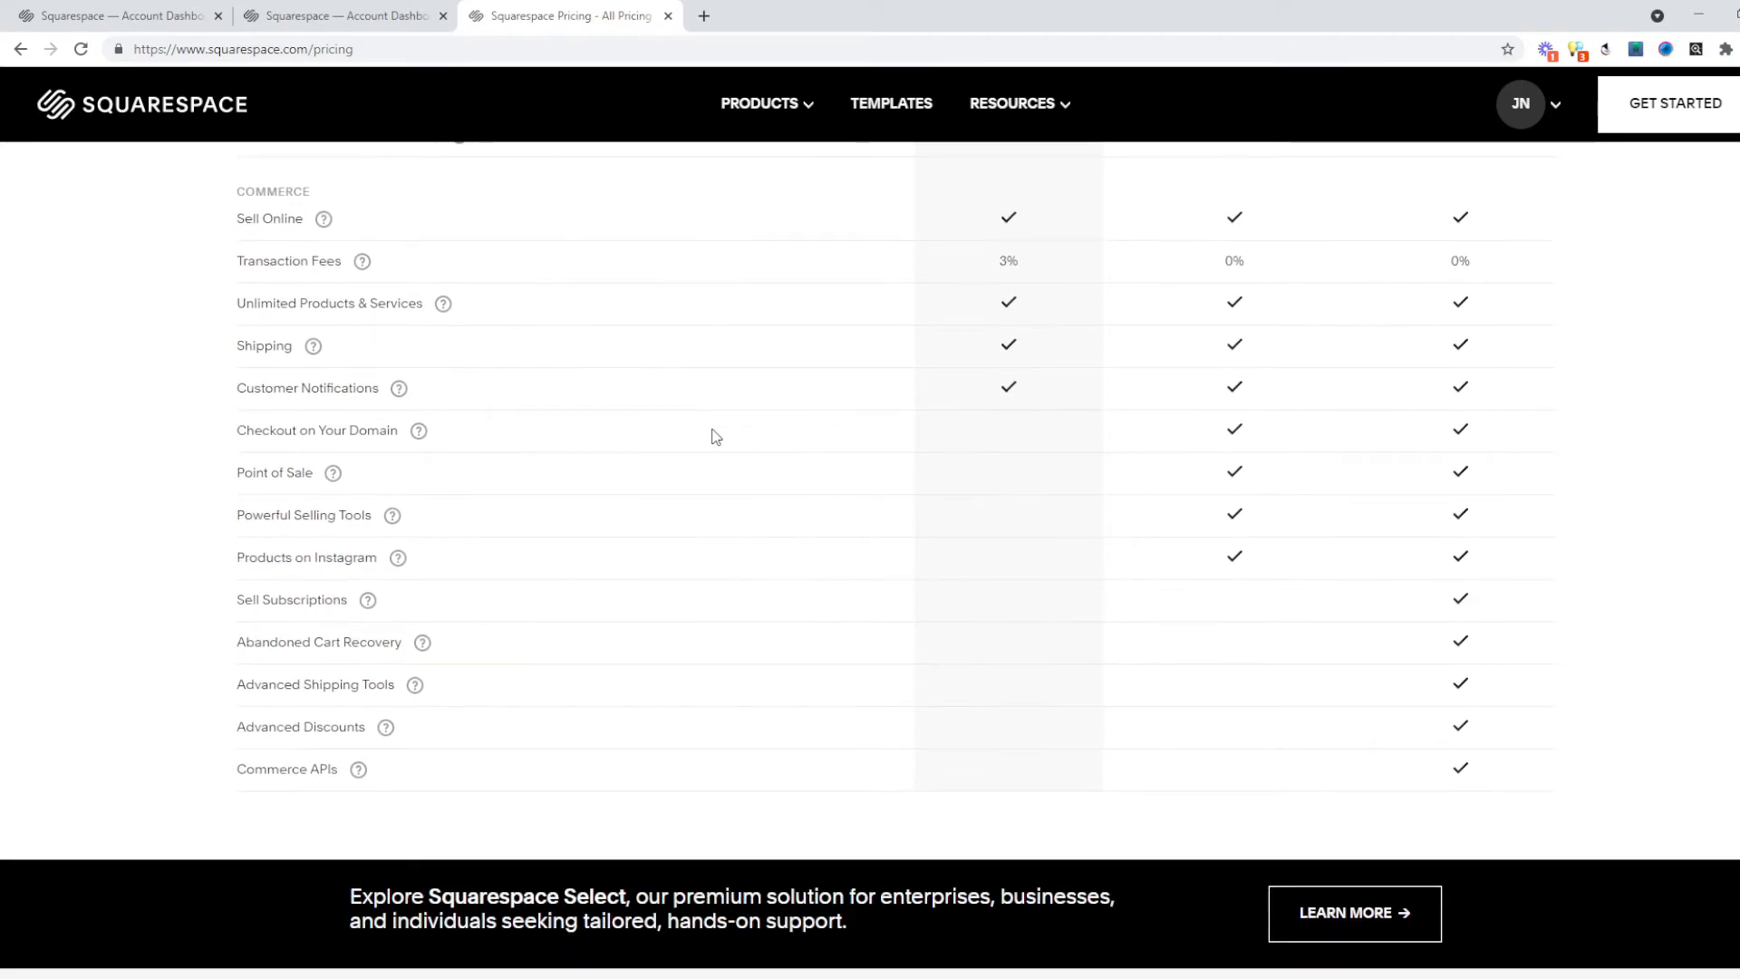
scroll(781, 485, up, 5)
scroll(796, 494, up, 8)
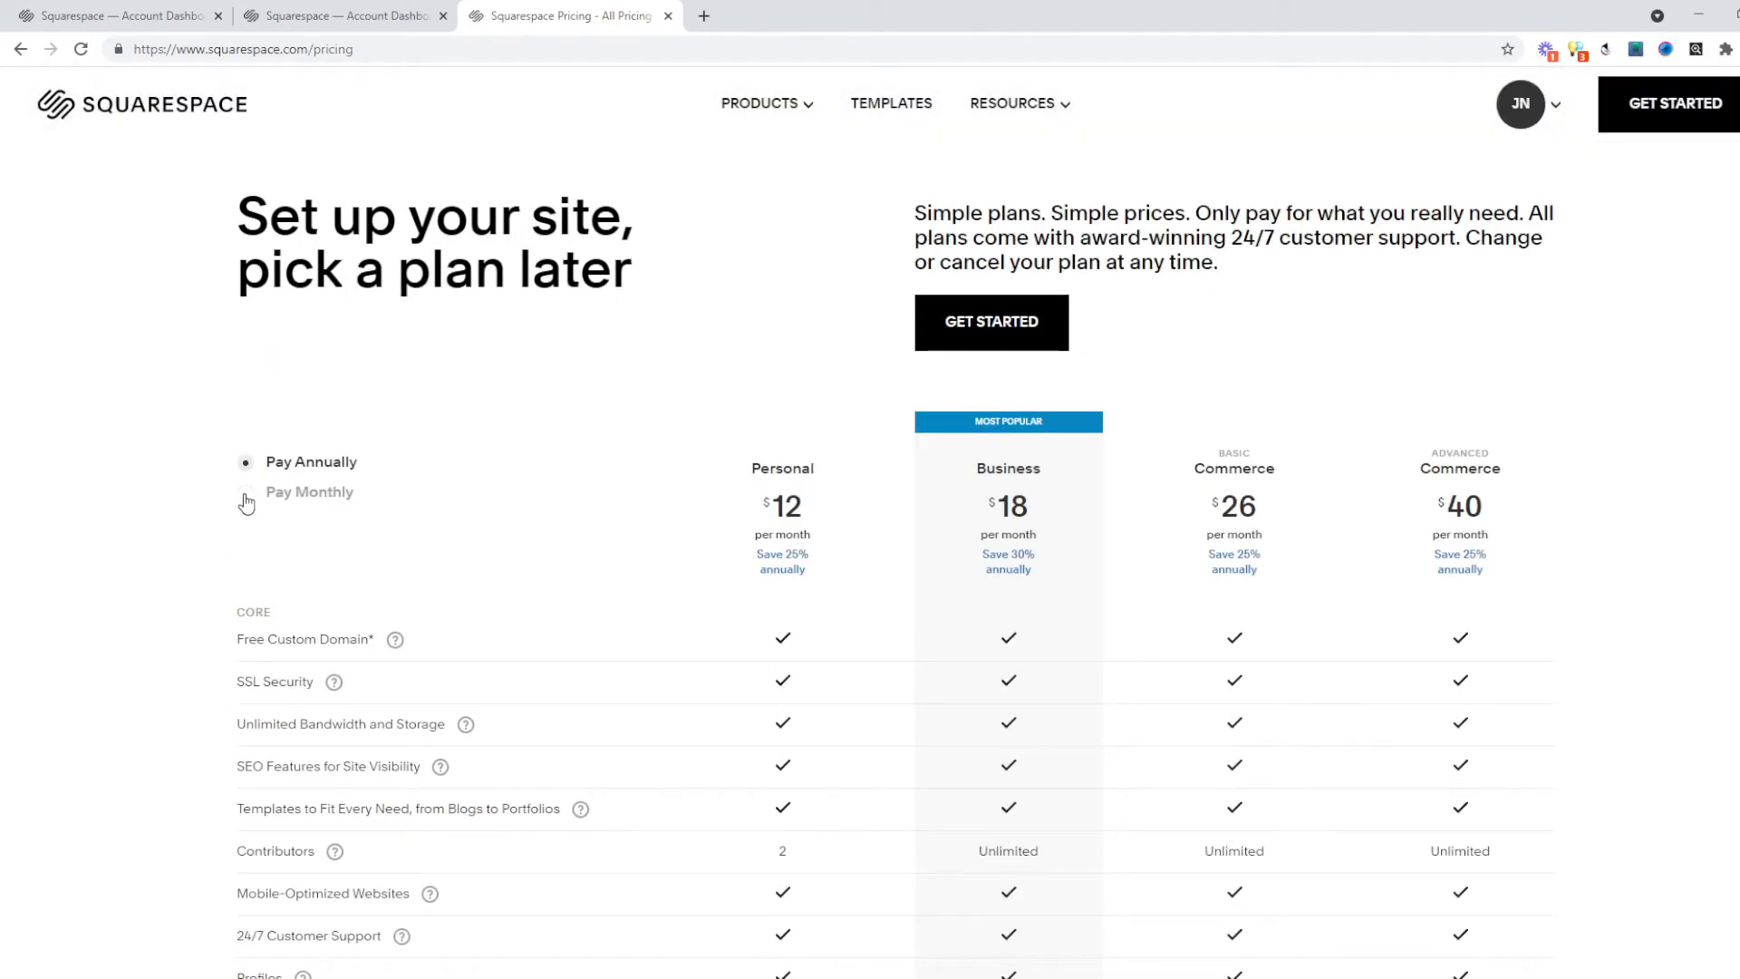
Compare the Personal plan's $12 annual and $16 monthly prices, then open the domain renewals help article.
double_click(785, 506)
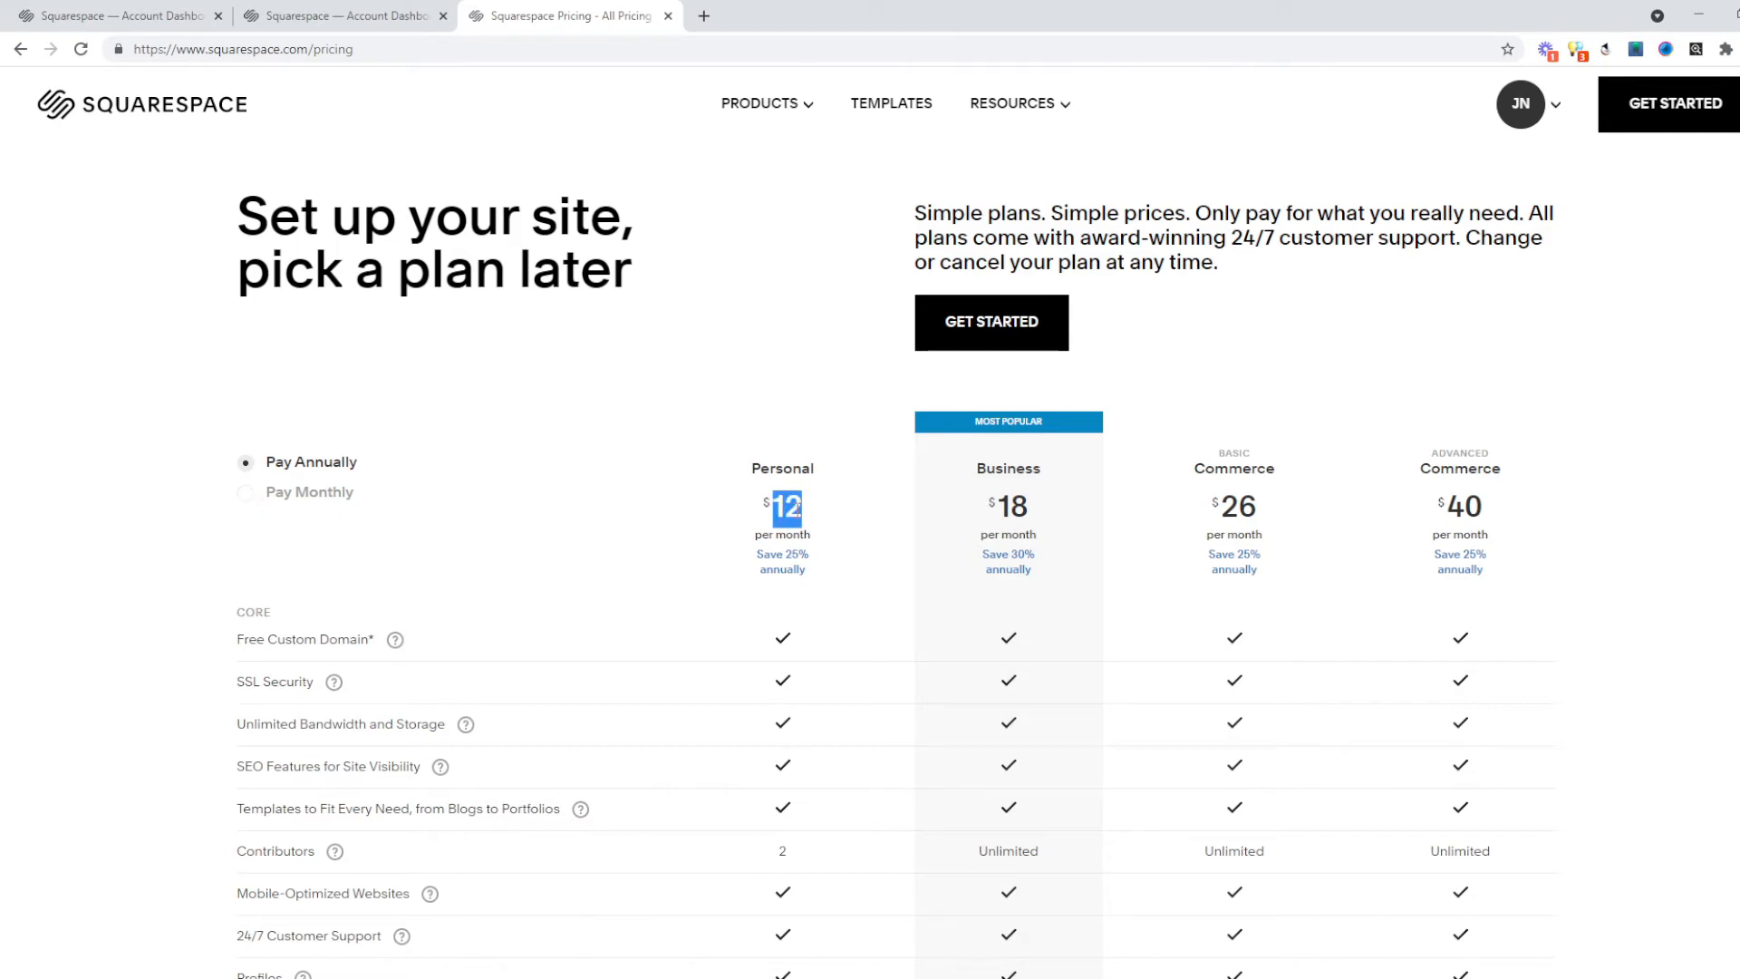
click(237, 494)
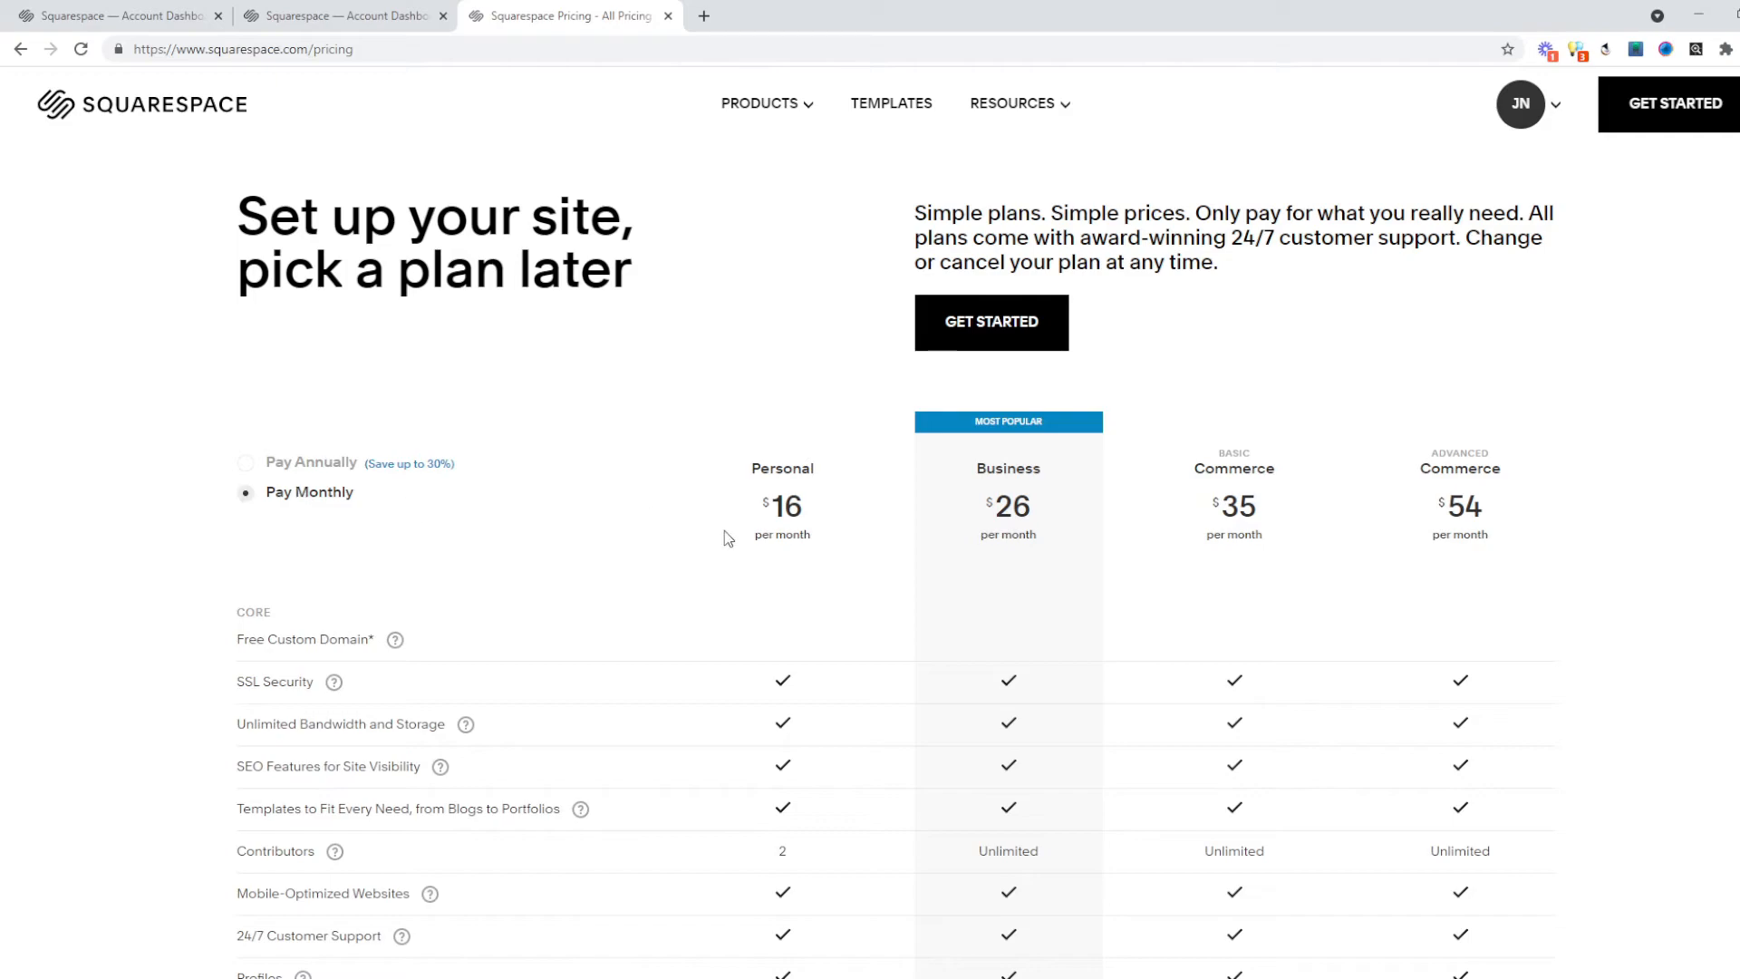
drag(763, 525, 794, 508)
click(269, 464)
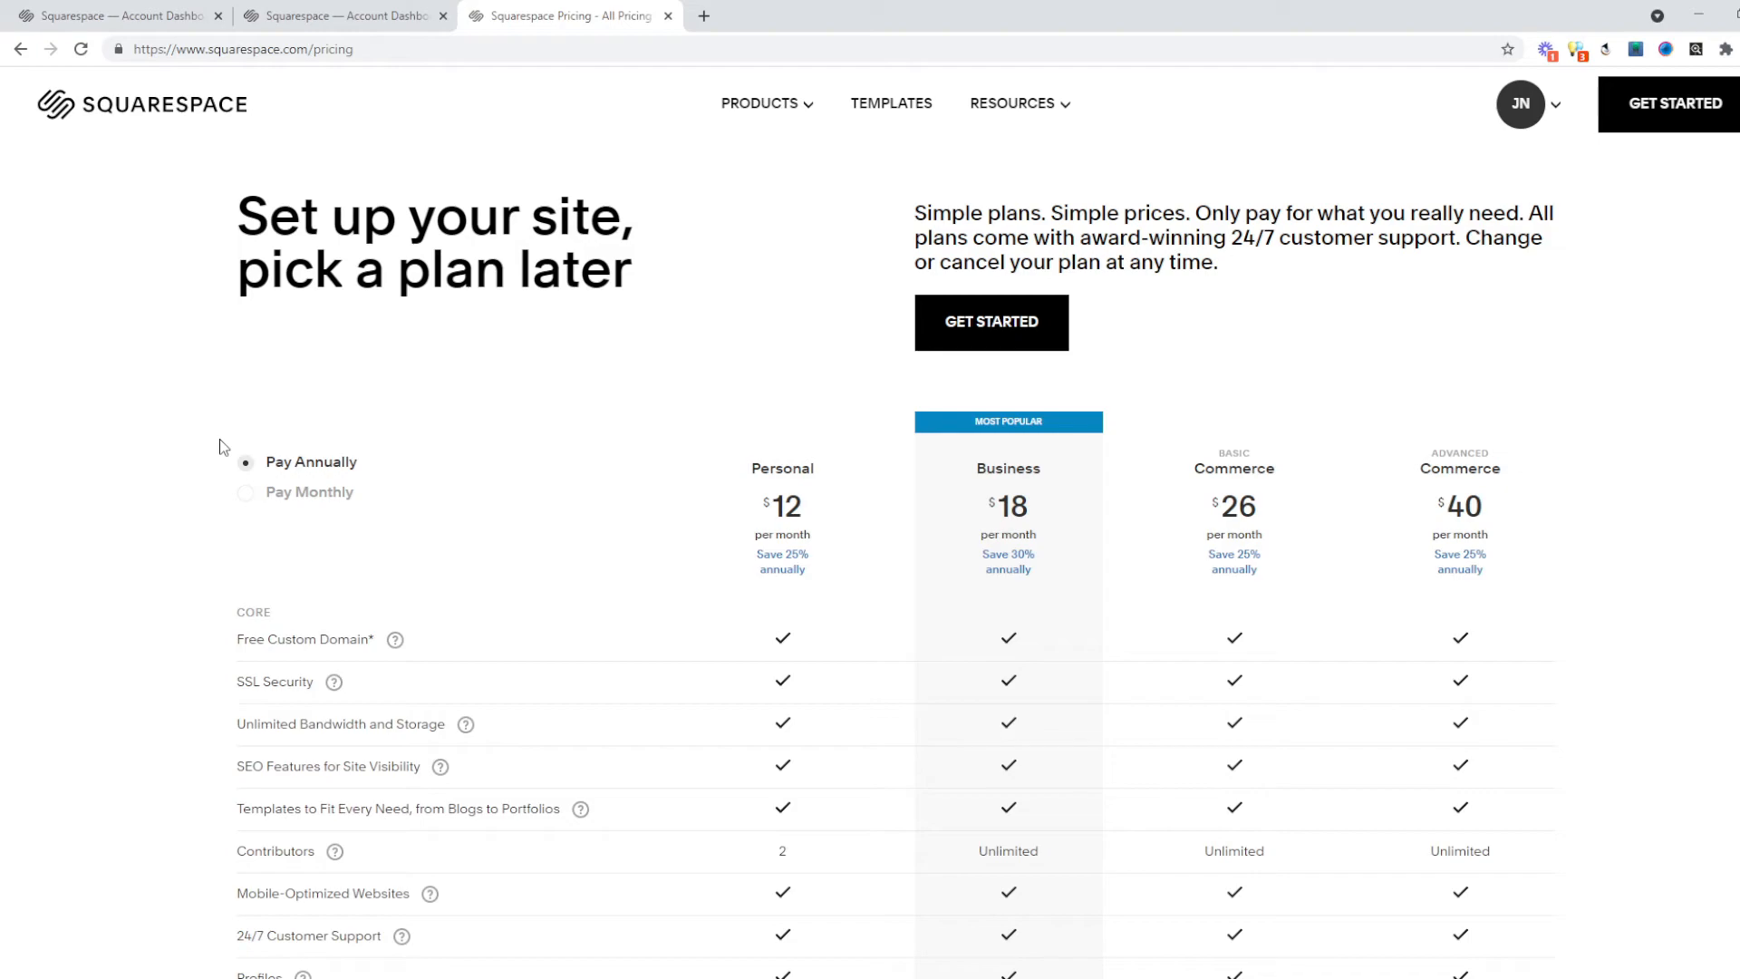
mouse_move(383, 640)
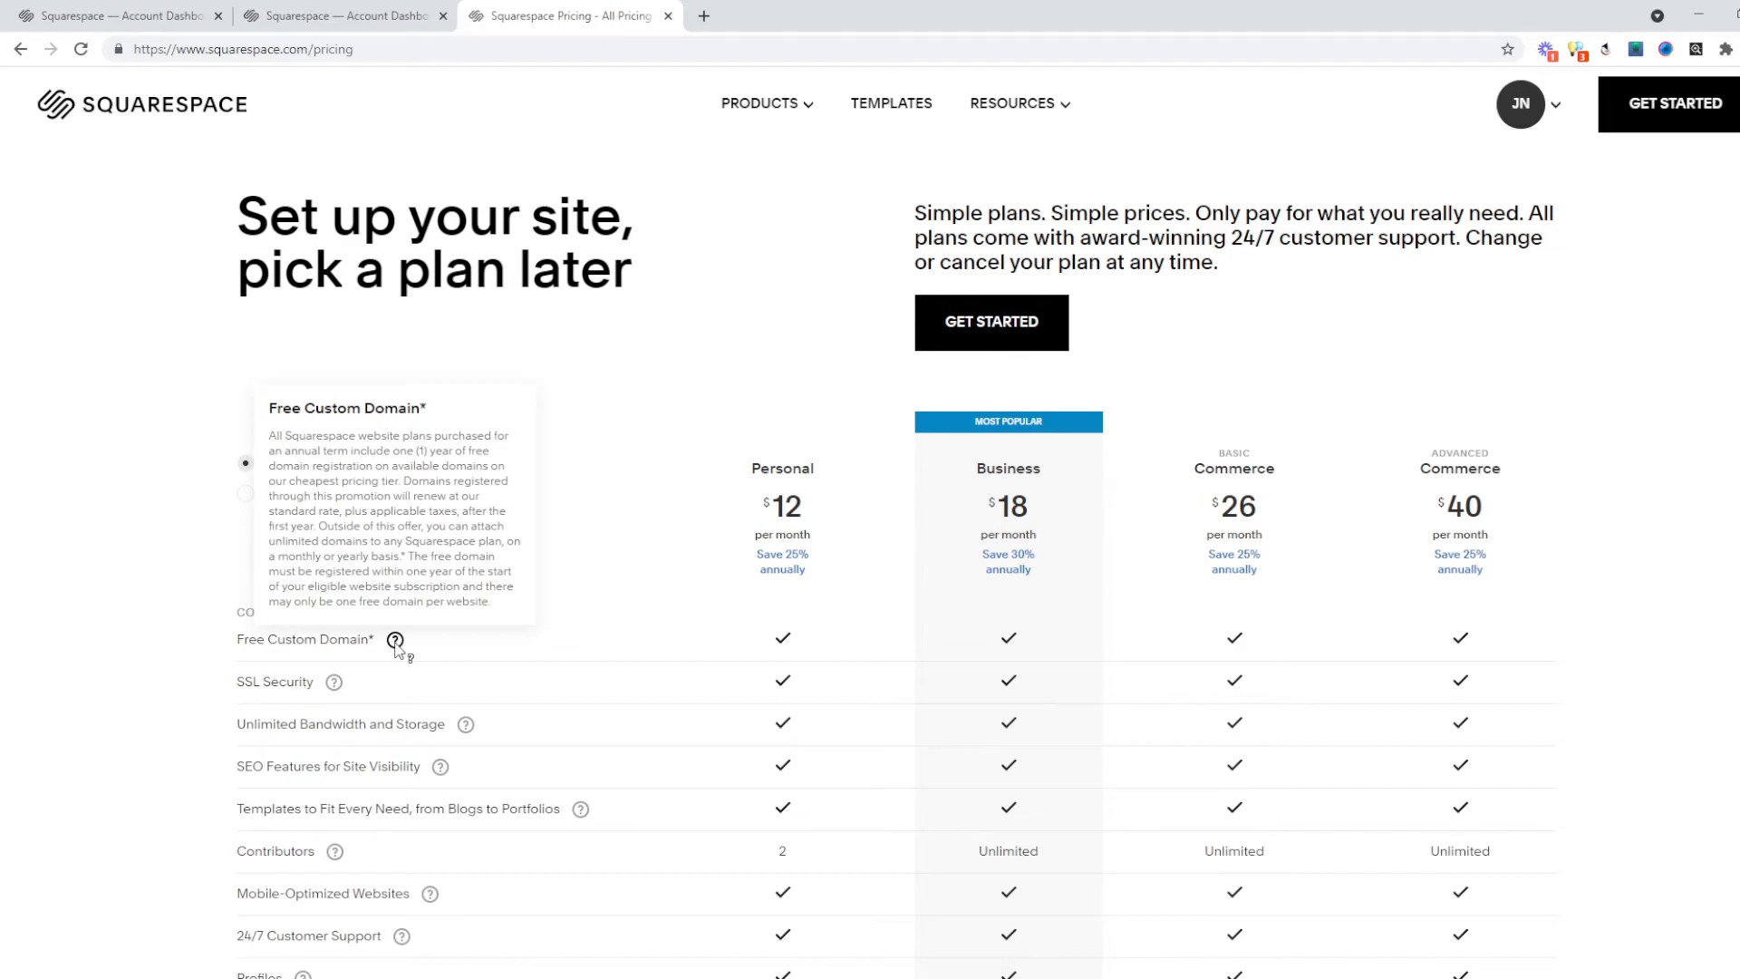
click(396, 641)
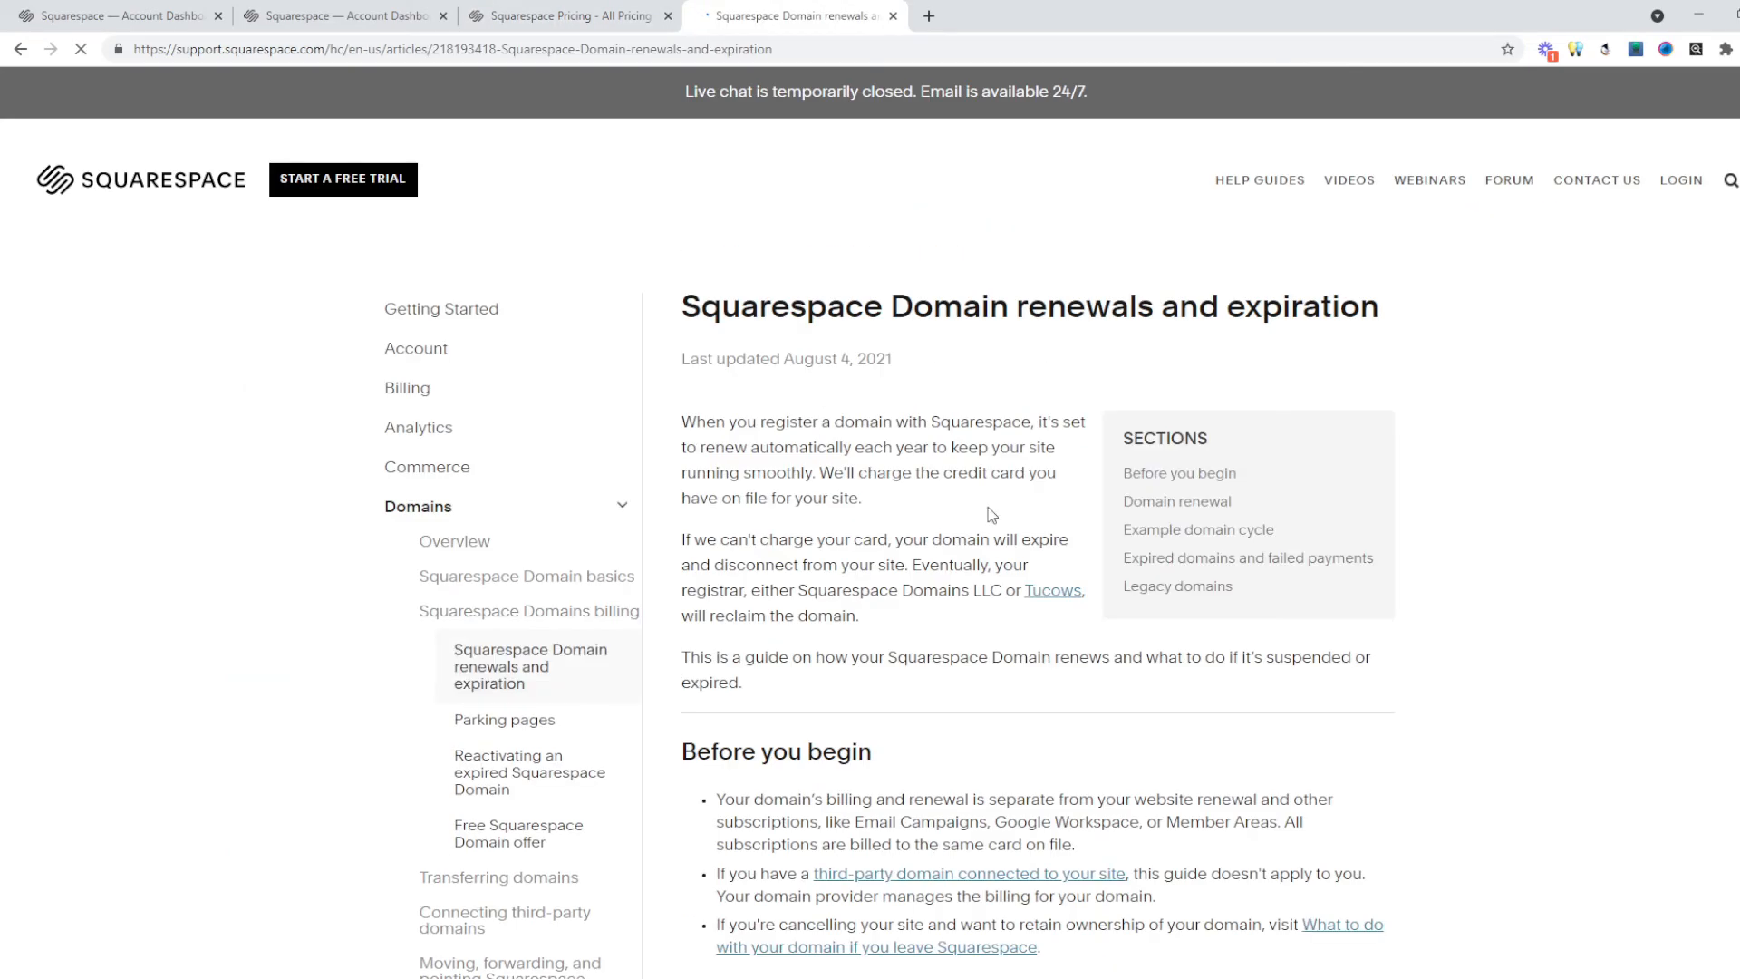
Read through the domain renewals article, then bring up the live portfolio site's Work gallery.
scroll(914, 462, down, 1)
scroll(914, 463, down, 8)
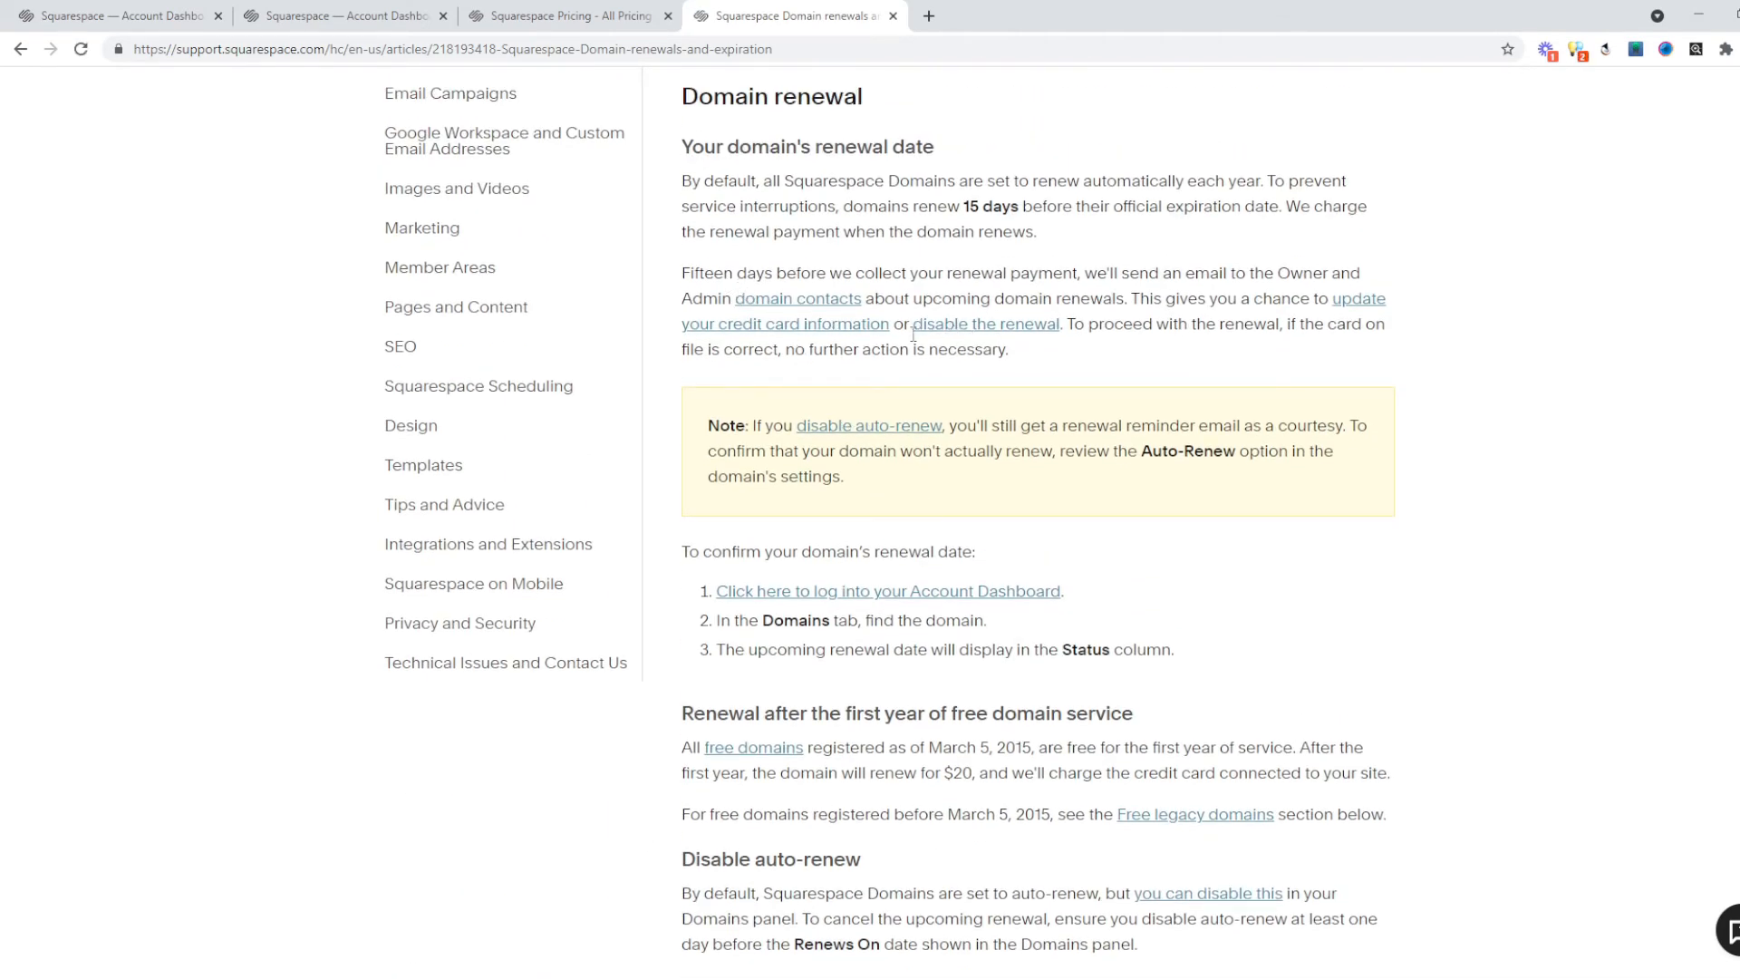
scroll(1340, 580, down, 2)
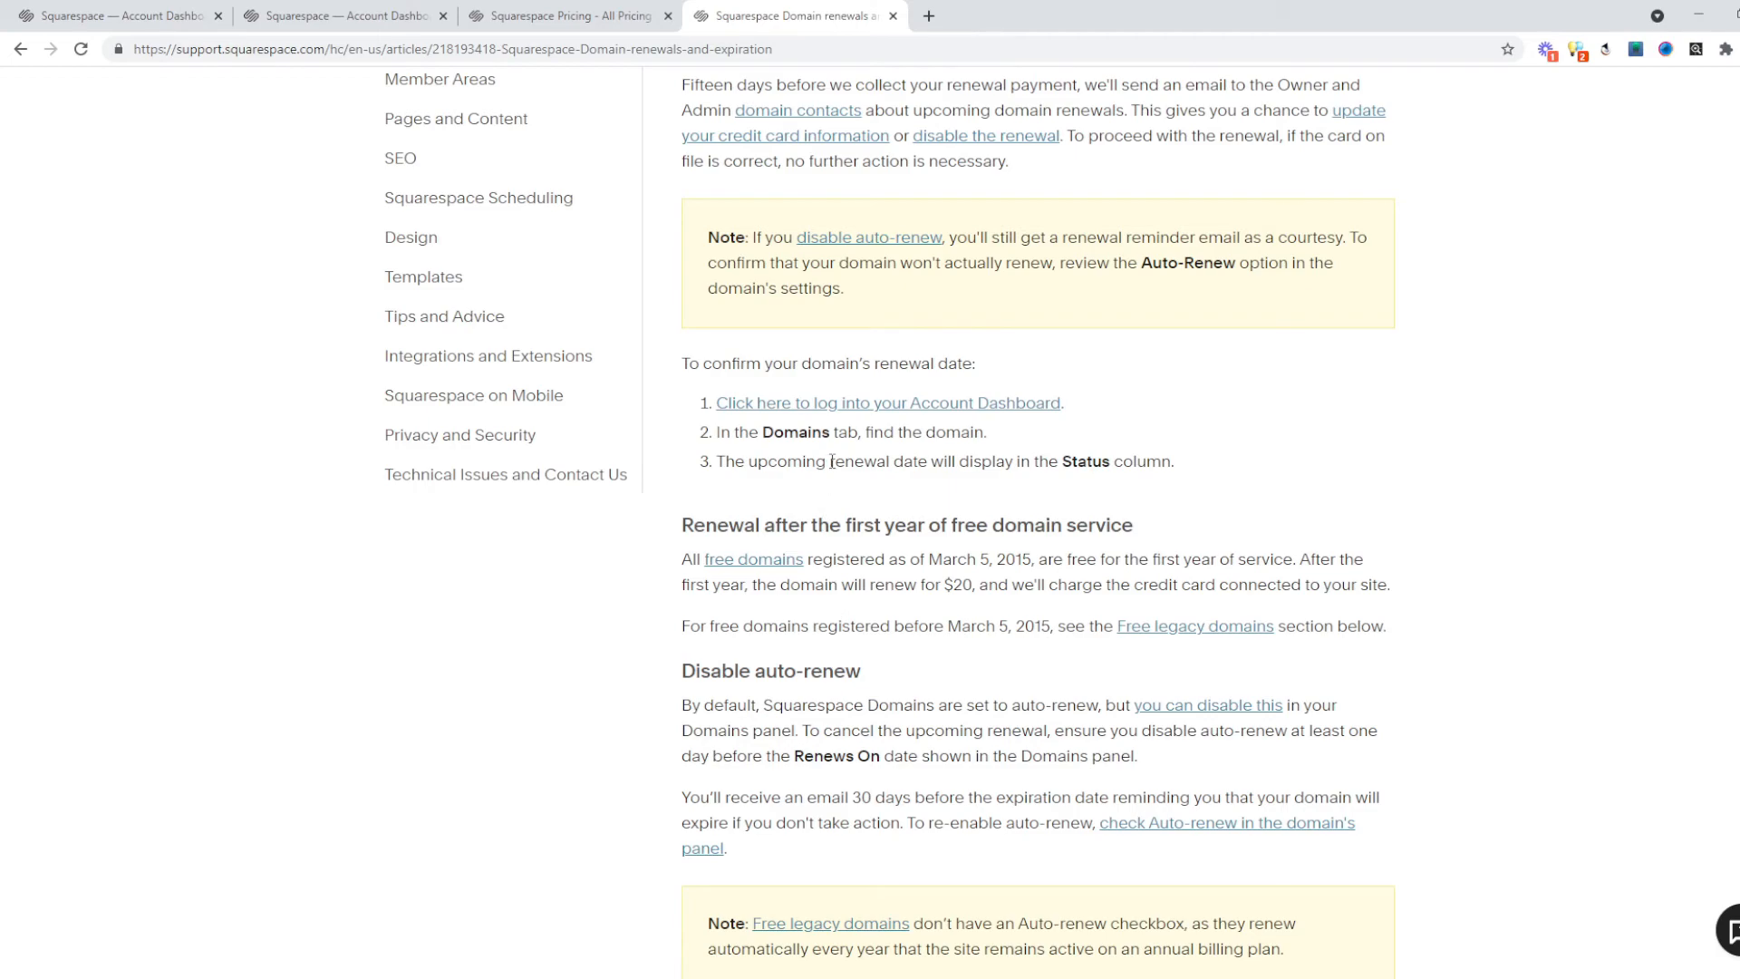
click(560, 18)
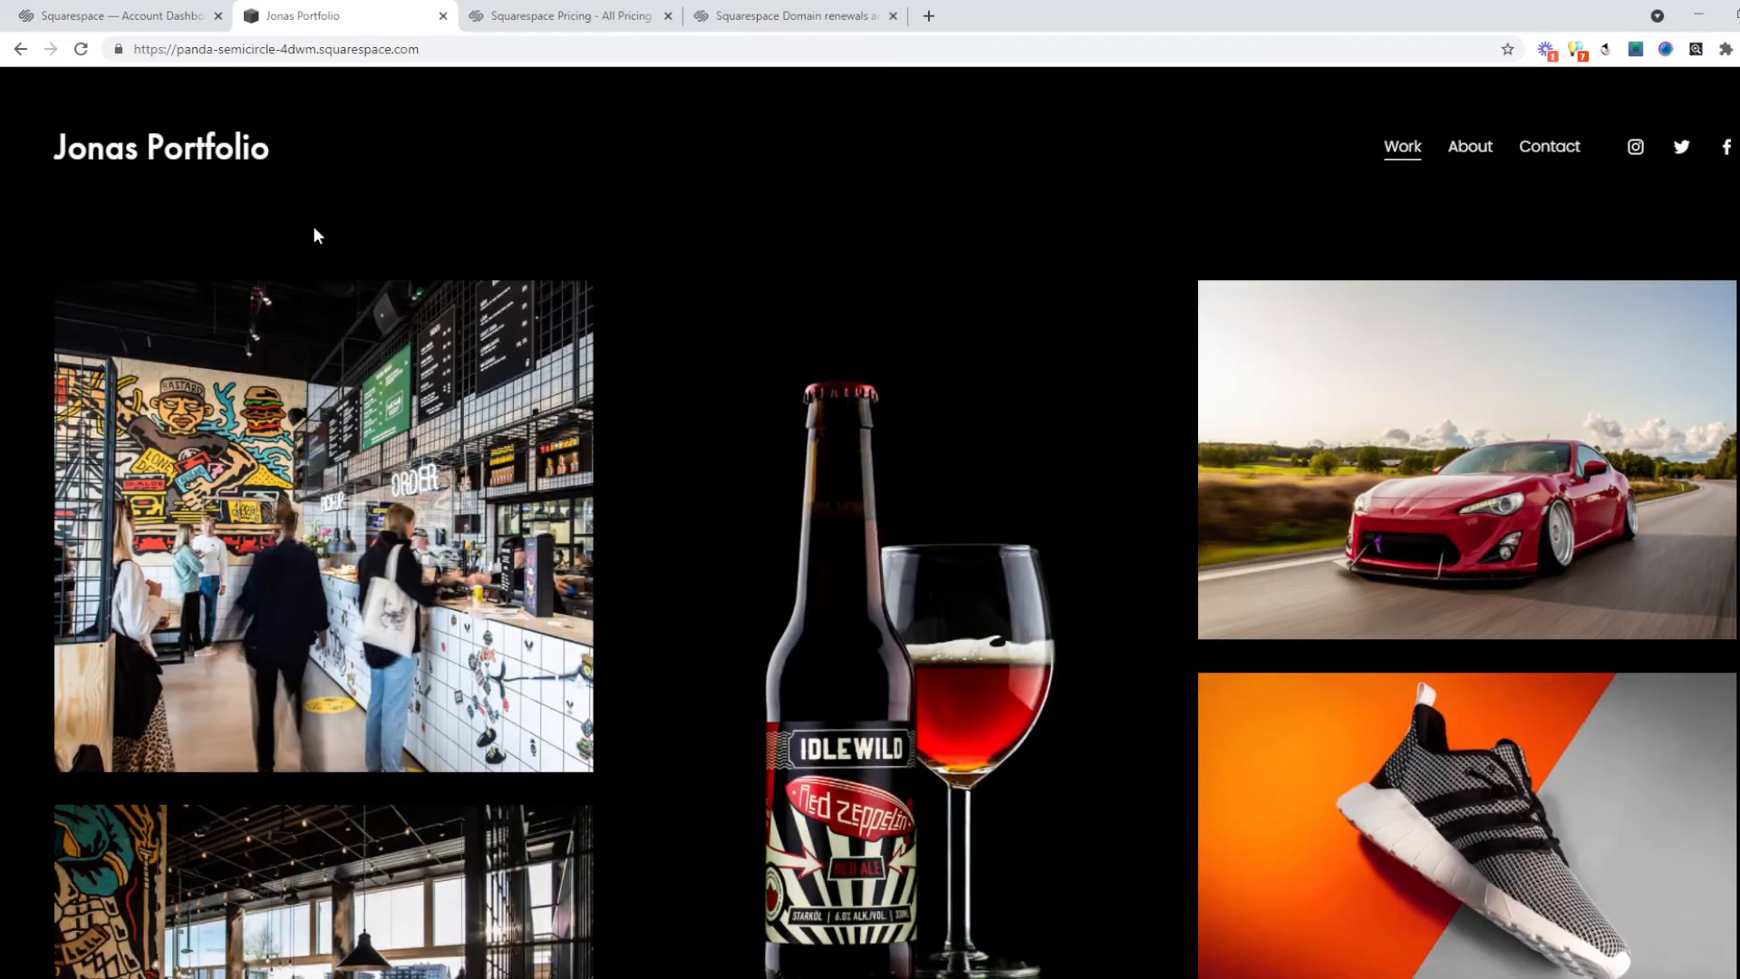
scroll(313, 234, down, 15)
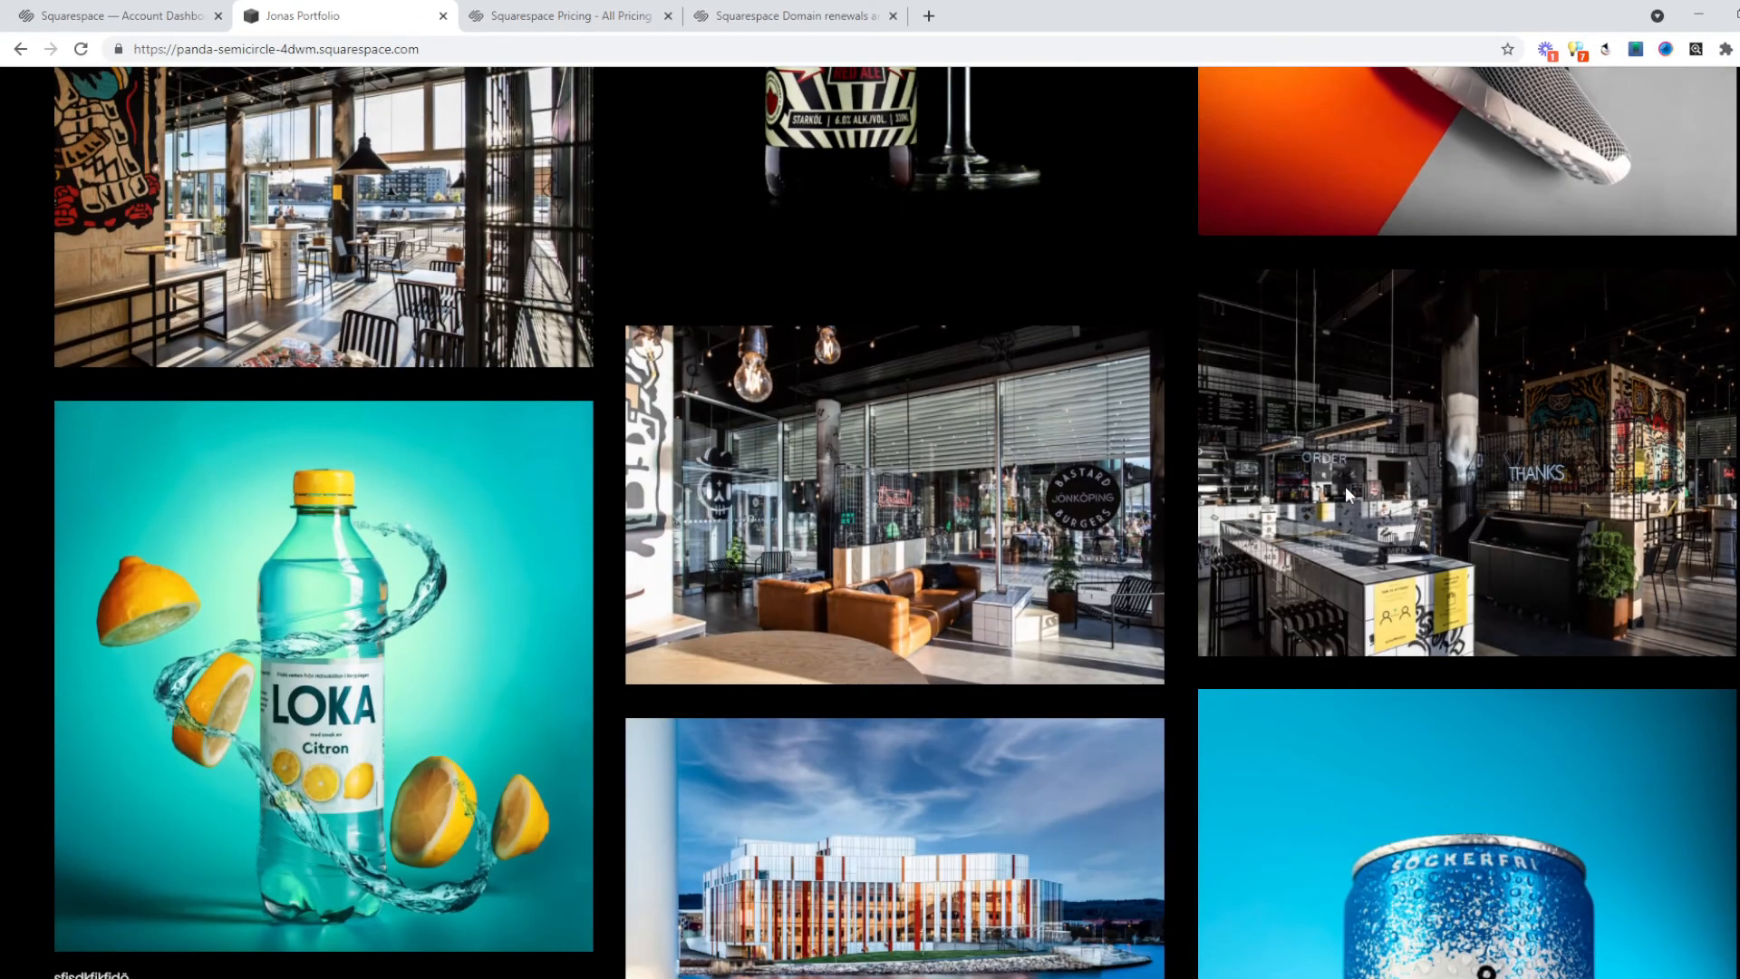
scroll(1345, 483, down, 12)
scroll(1346, 481, up, 20)
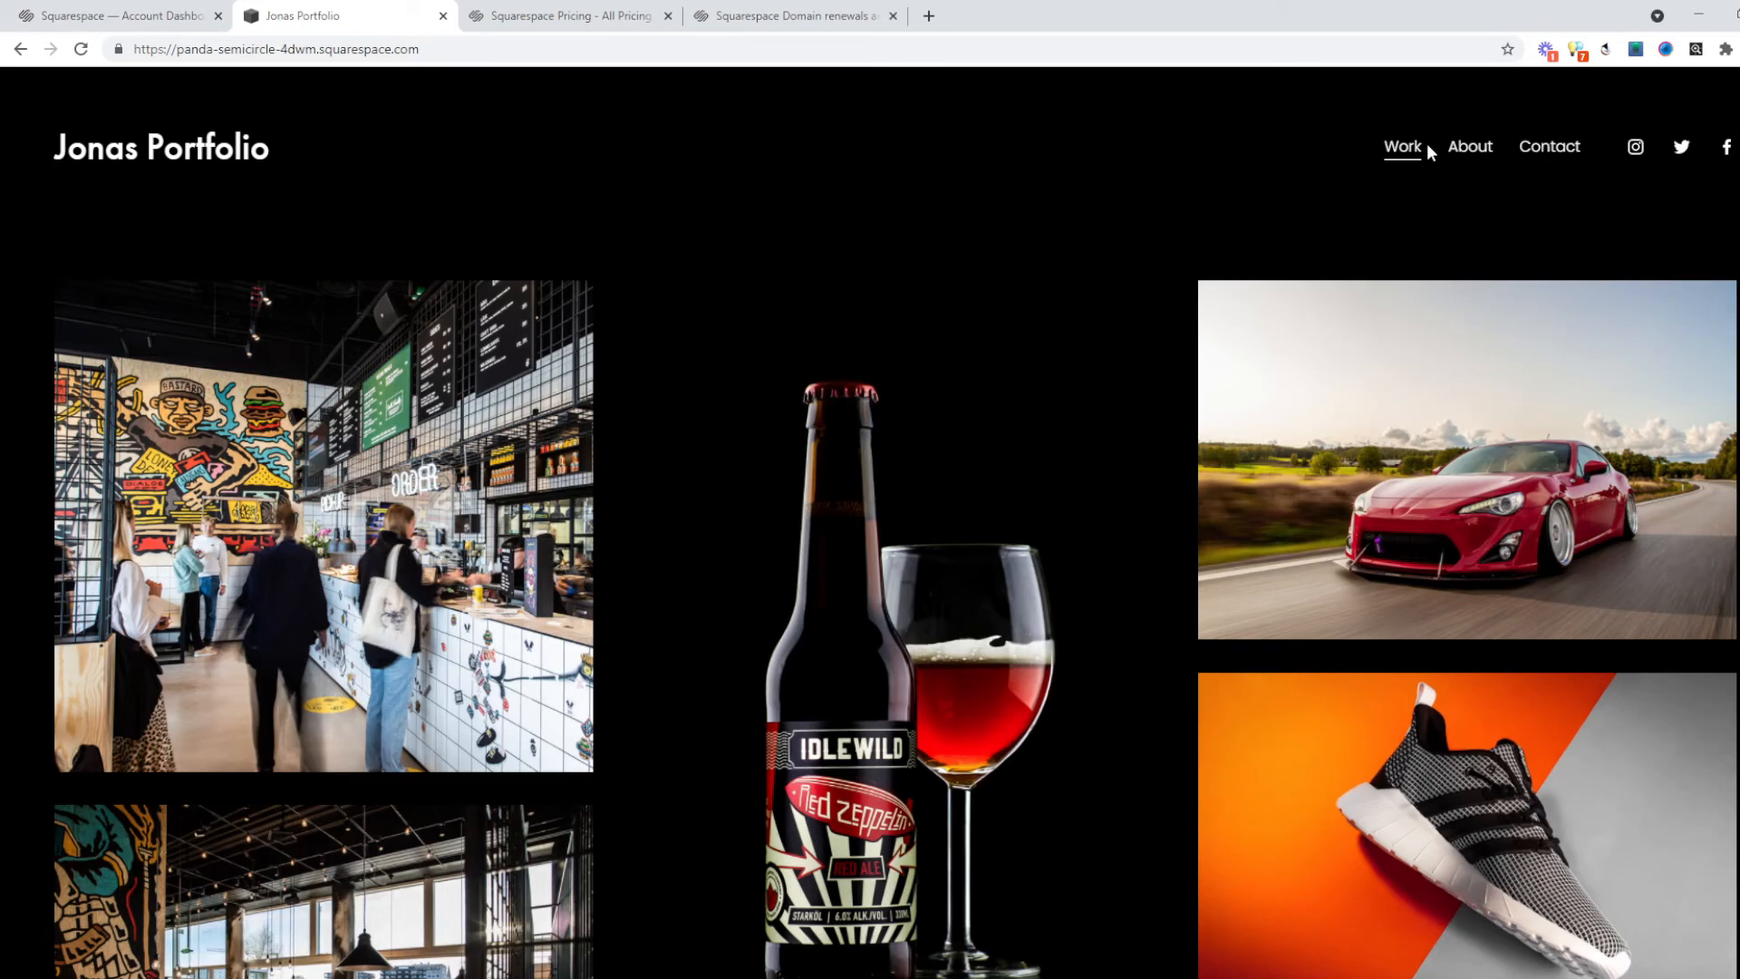
click(1462, 159)
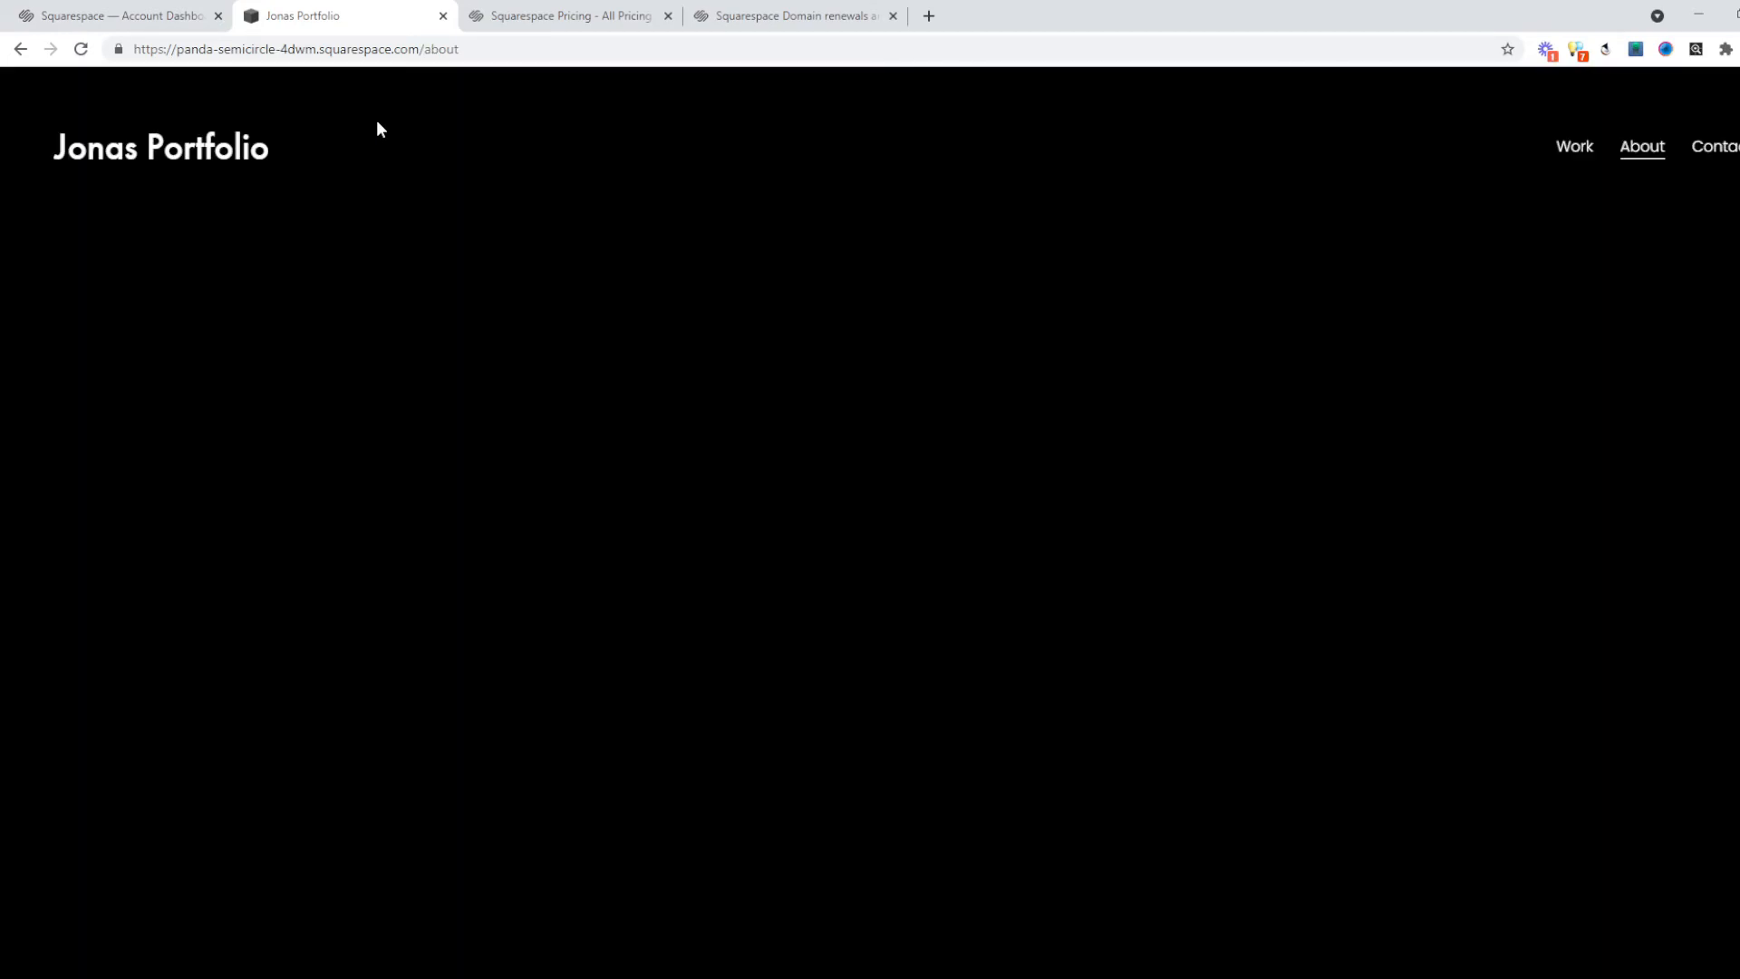
scroll(1527, 307, down, 7)
scroll(1553, 140, up, 7)
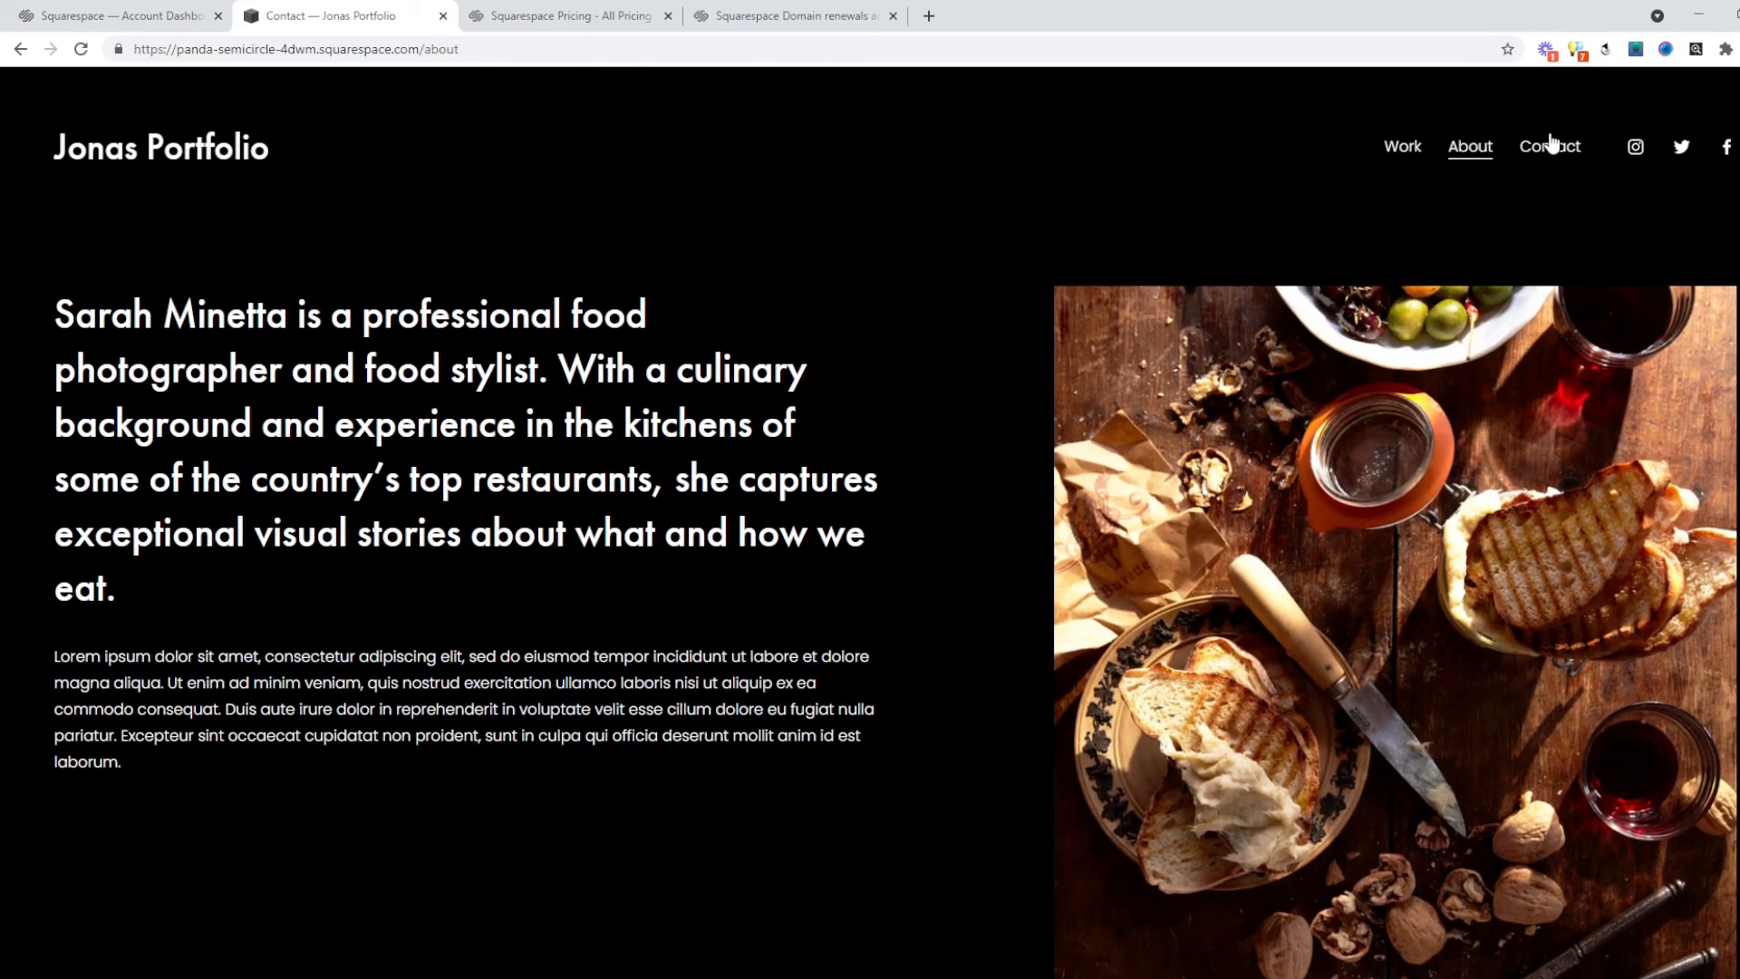
click(1550, 145)
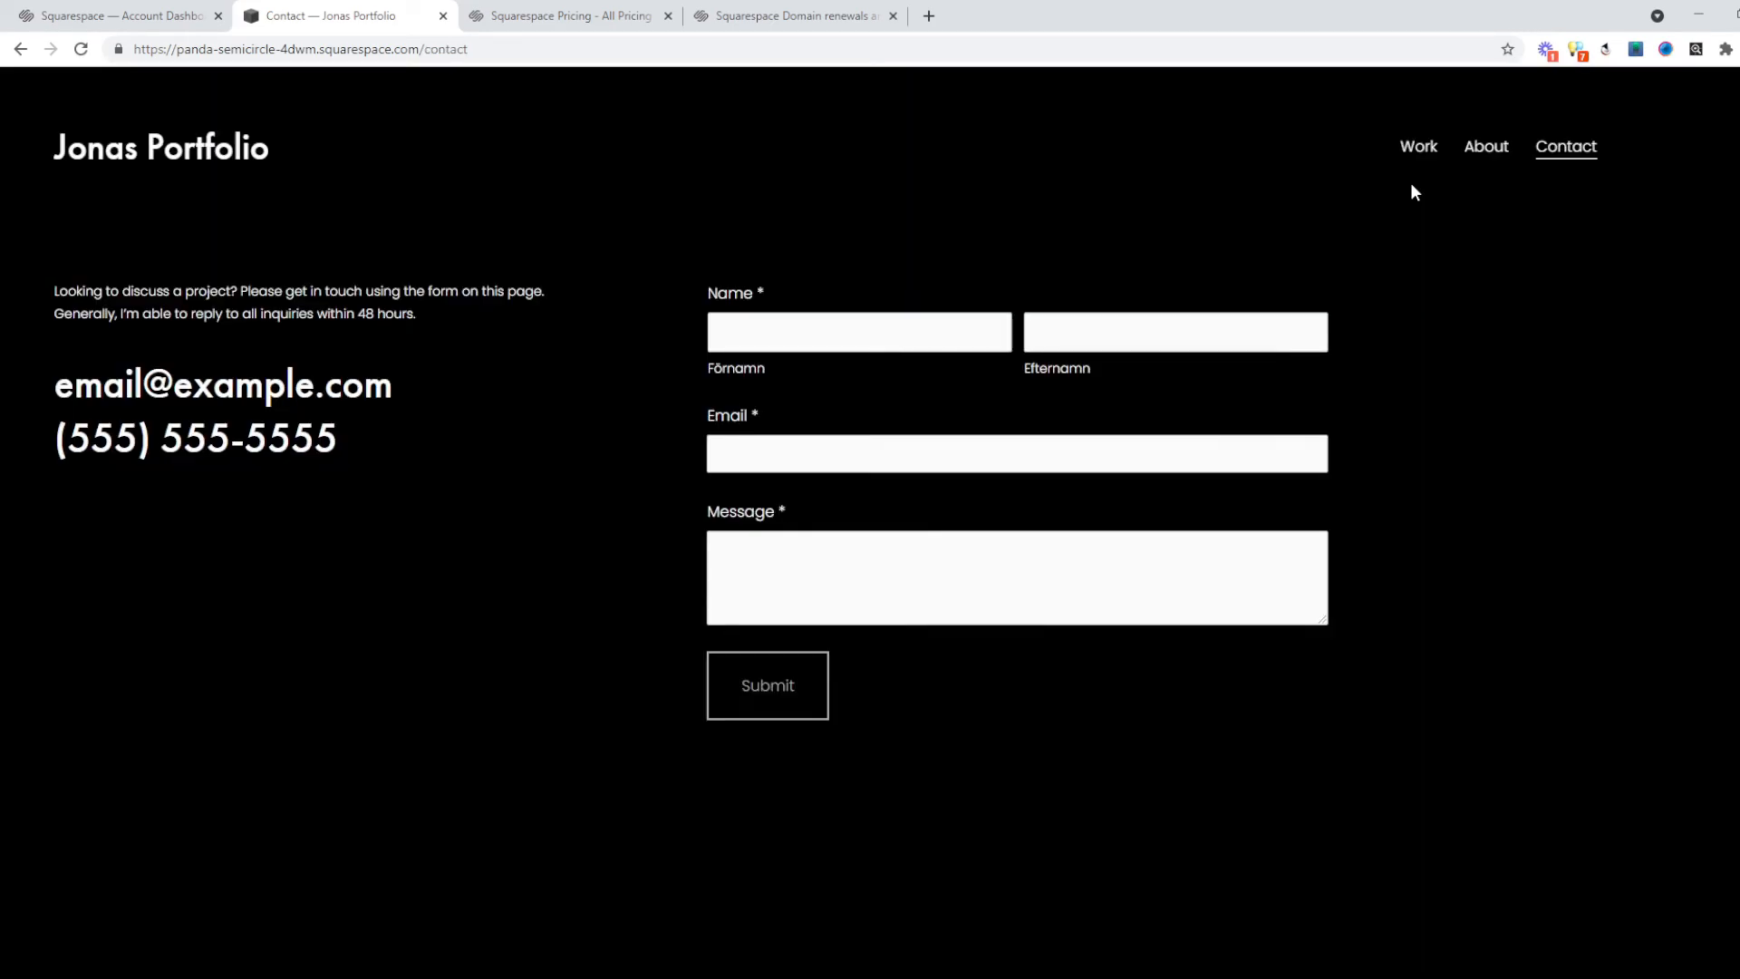
click(1411, 147)
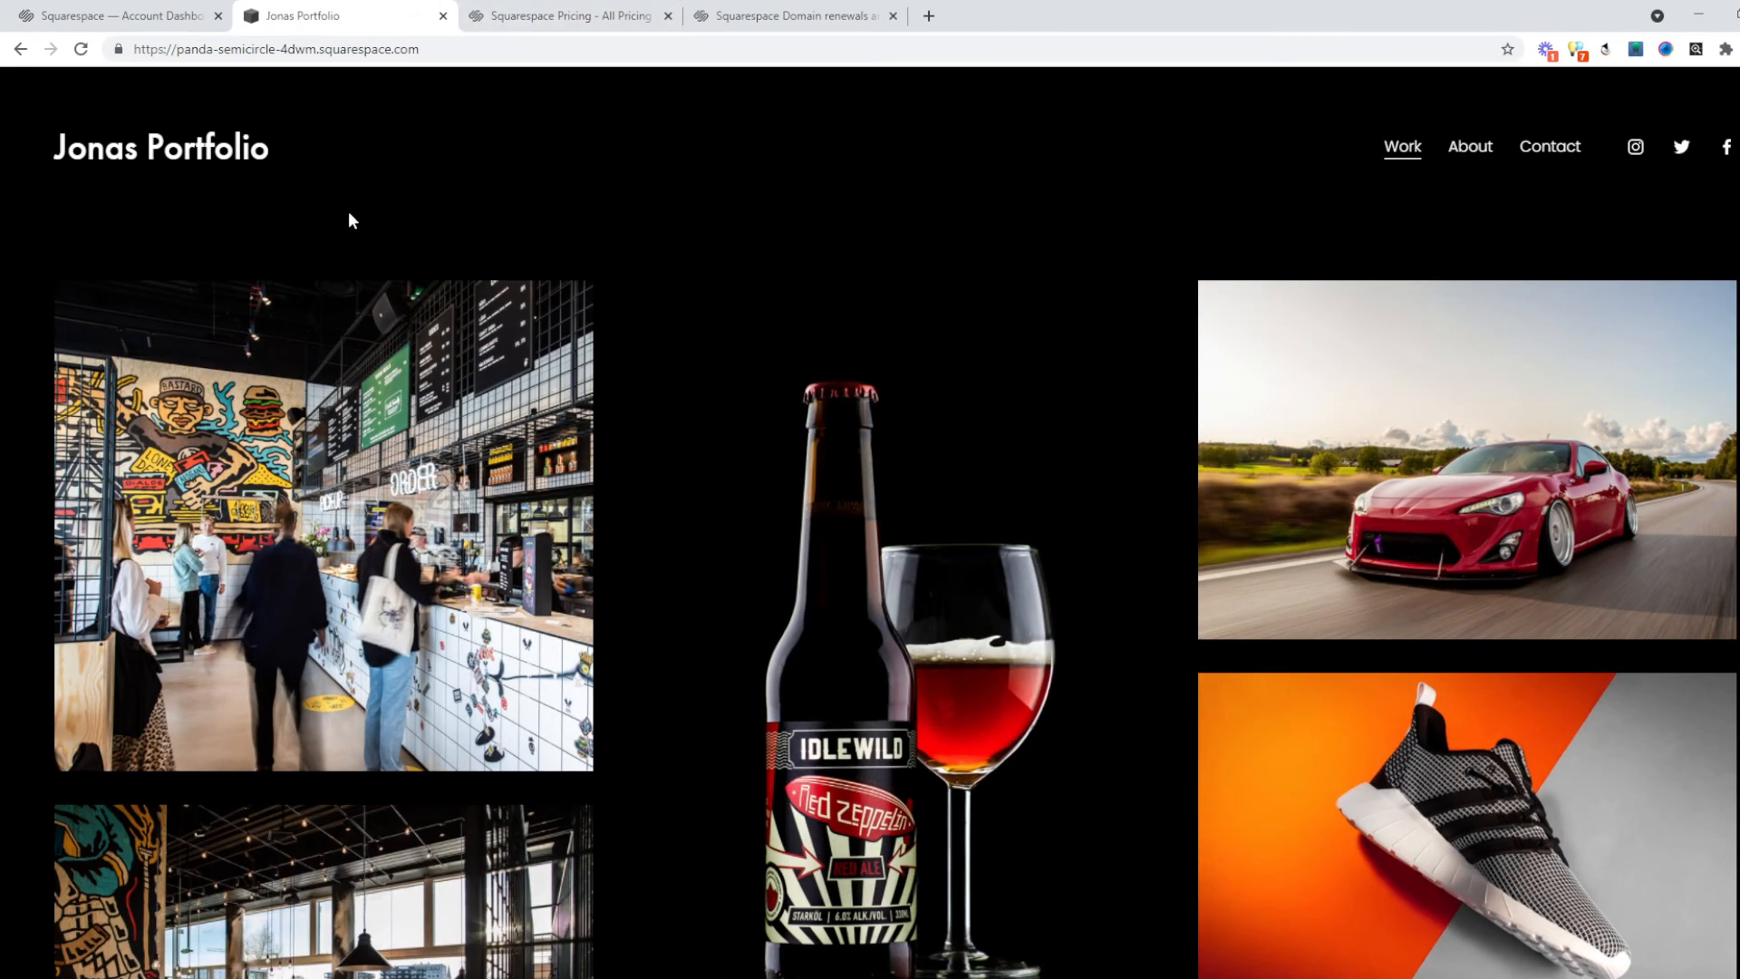
scroll(813, 510, down, 10)
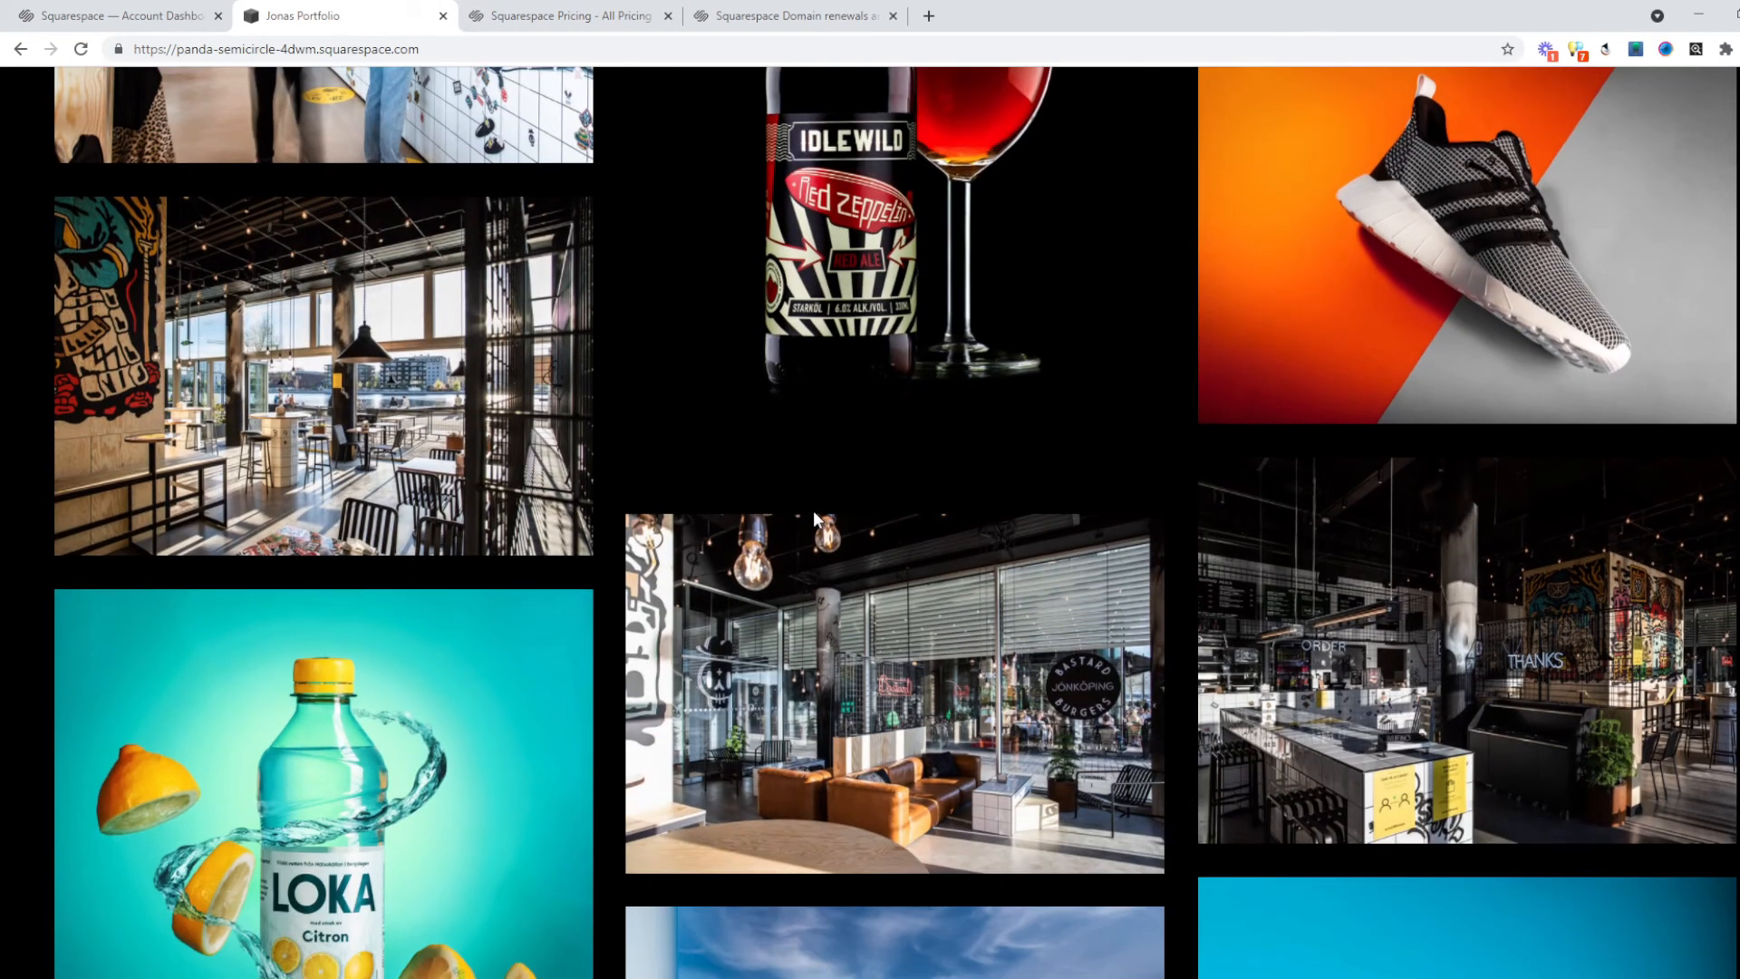
scroll(785, 438, down, 3)
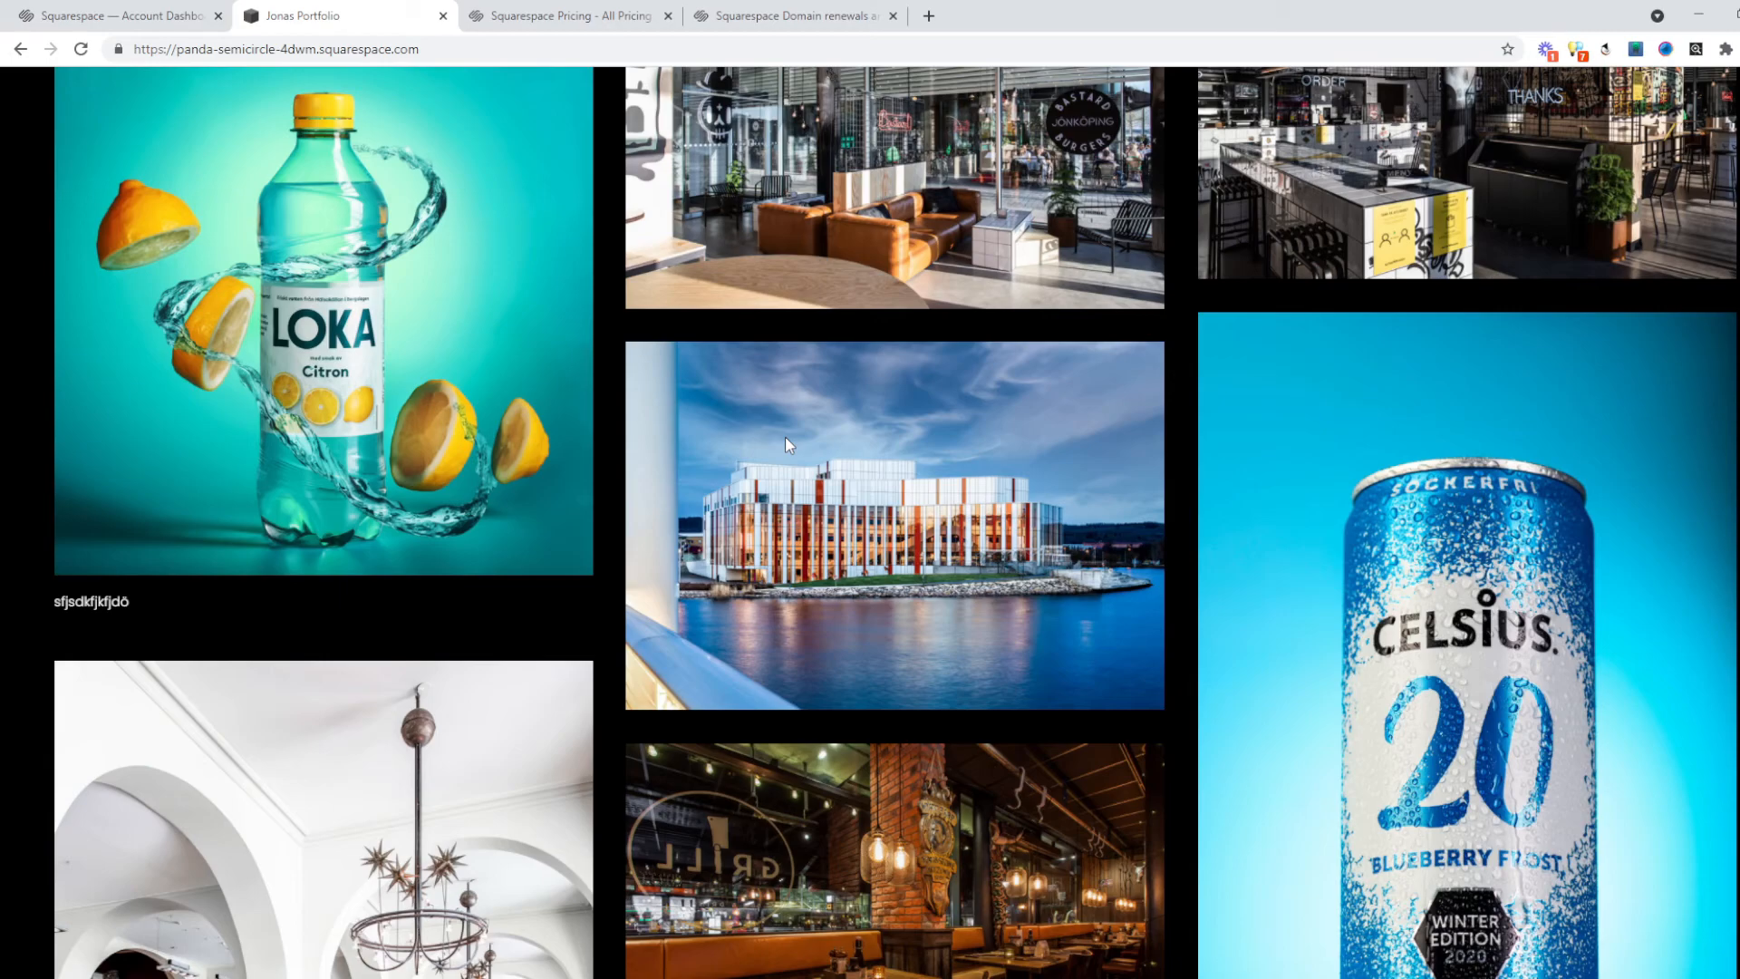
scroll(785, 437, down, 3)
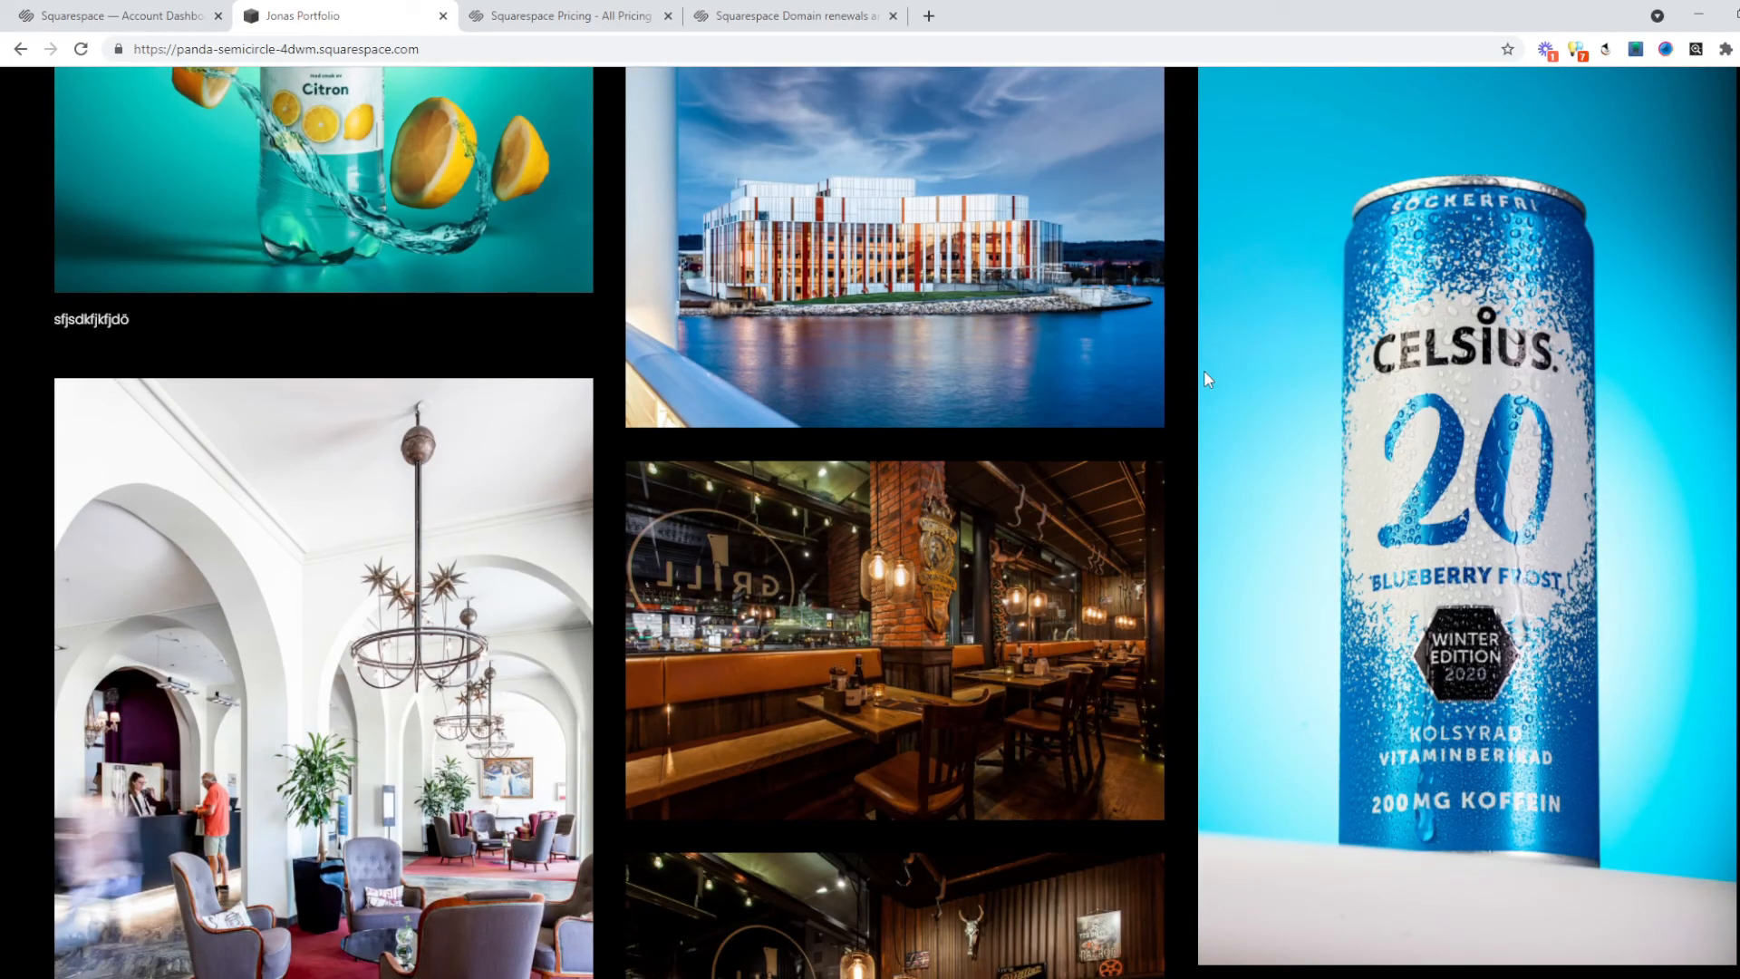
scroll(1111, 407, down, 4)
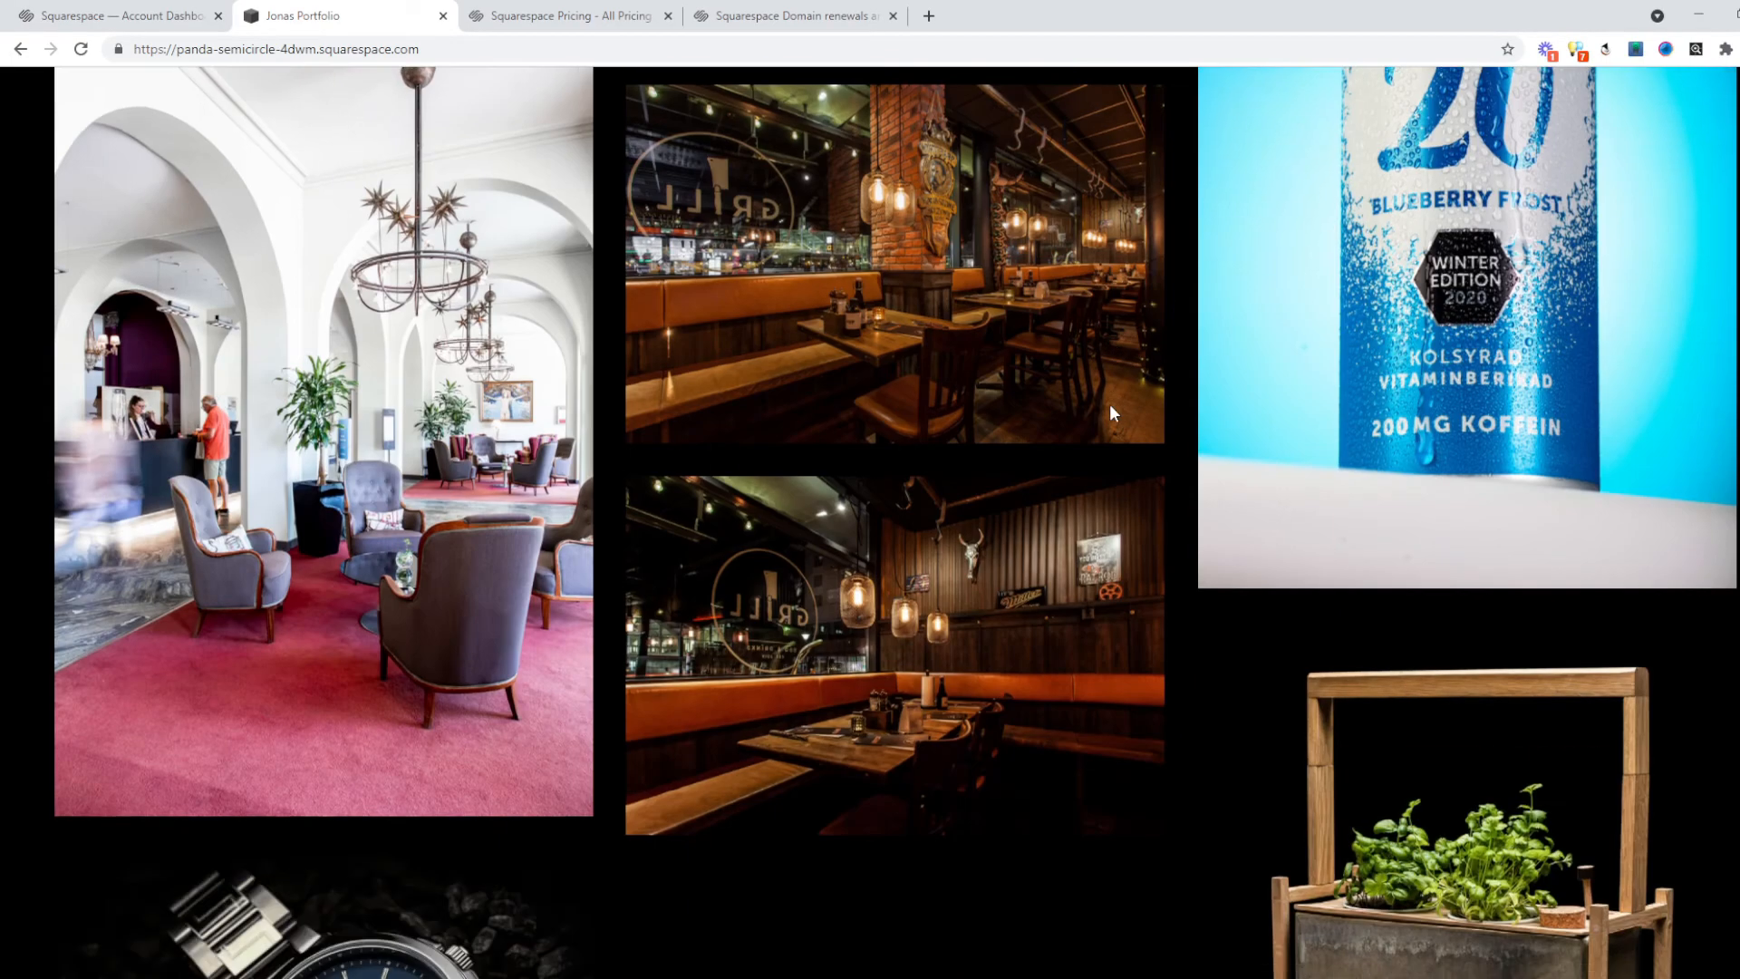